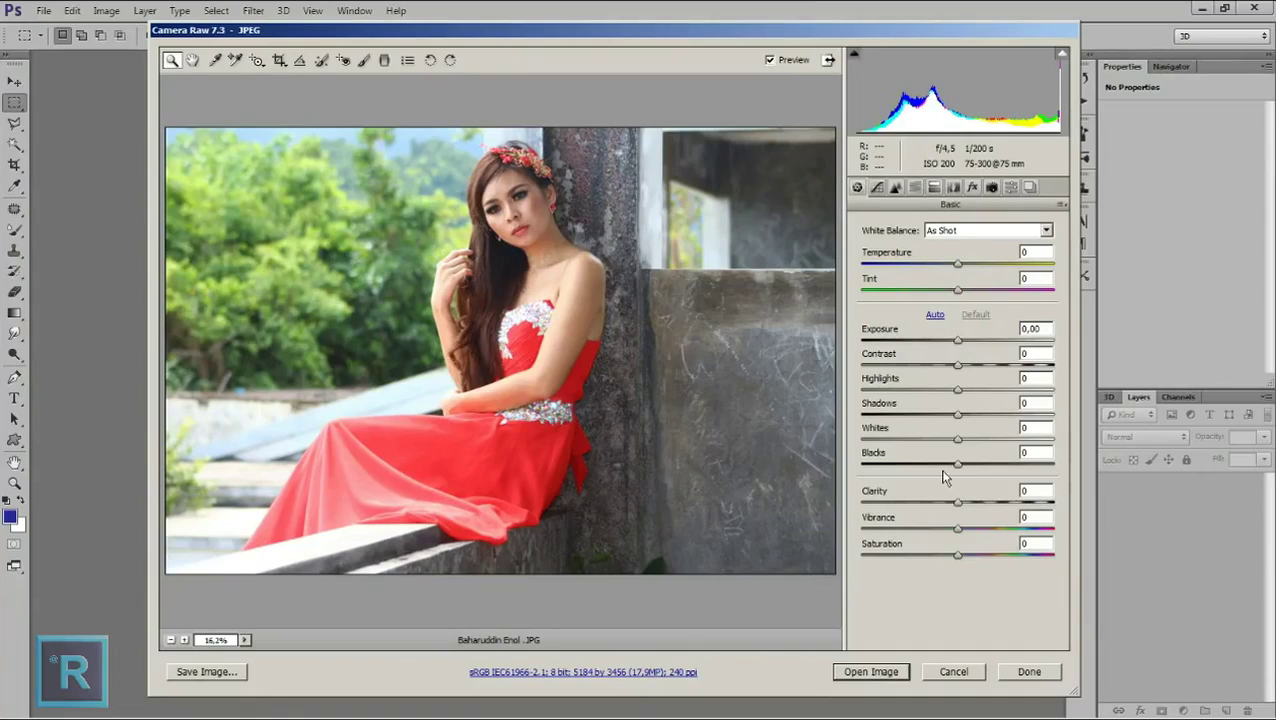
# Set Camera Raw Highlights to -94, Blacks to +58 and Exposure to +0.10.
pyautogui.moveTo(958, 392); pyautogui.dragTo(866, 396)
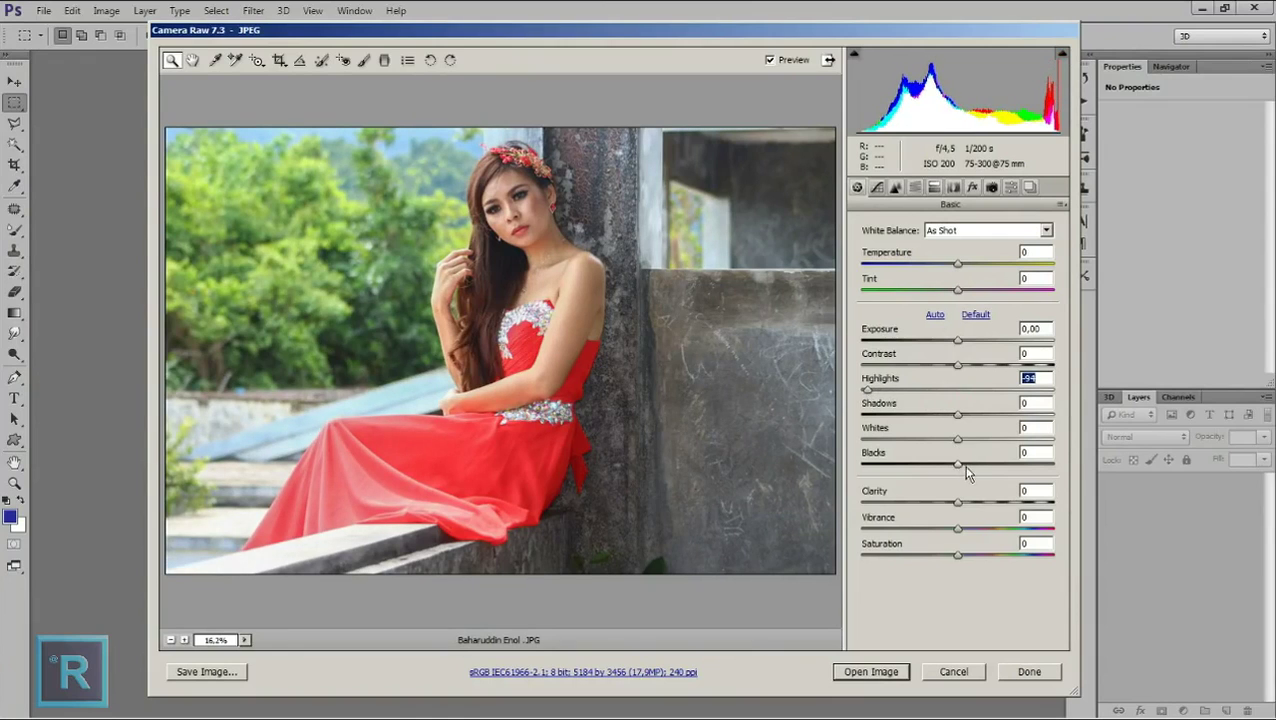
pyautogui.moveTo(960, 464); pyautogui.dragTo(1019, 470)
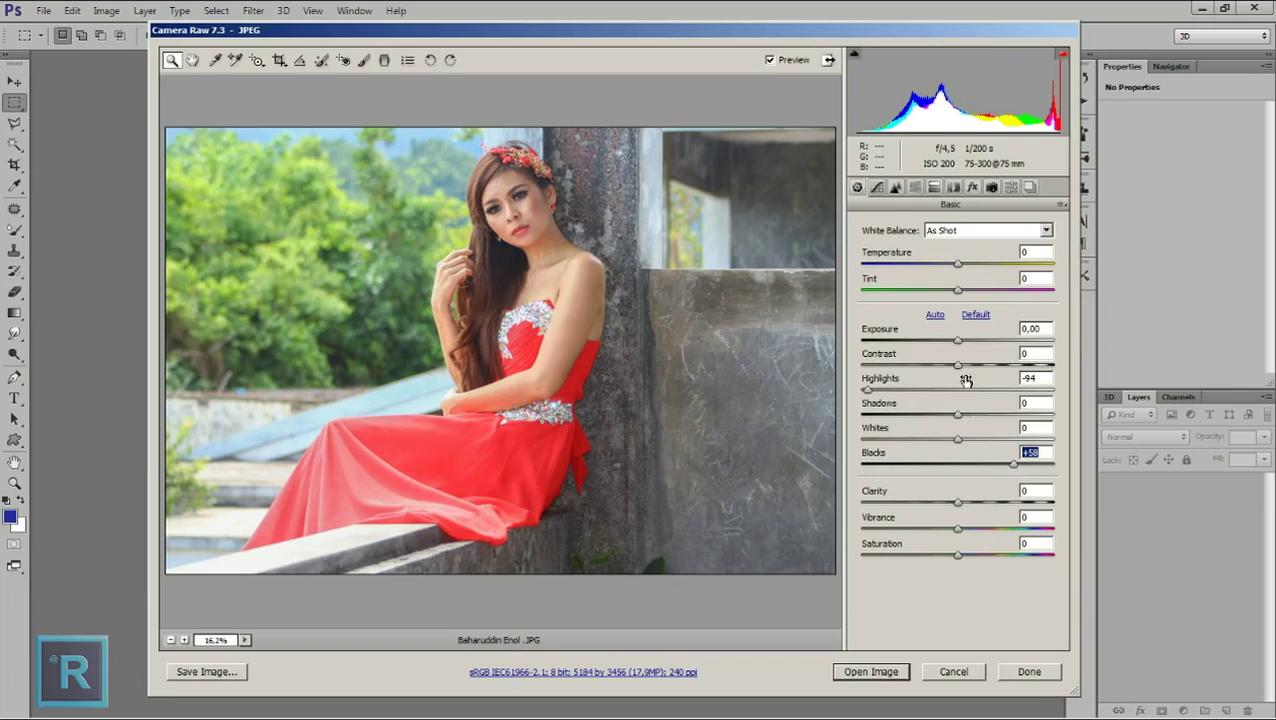
pyautogui.moveTo(963, 345); pyautogui.dragTo(965, 346)
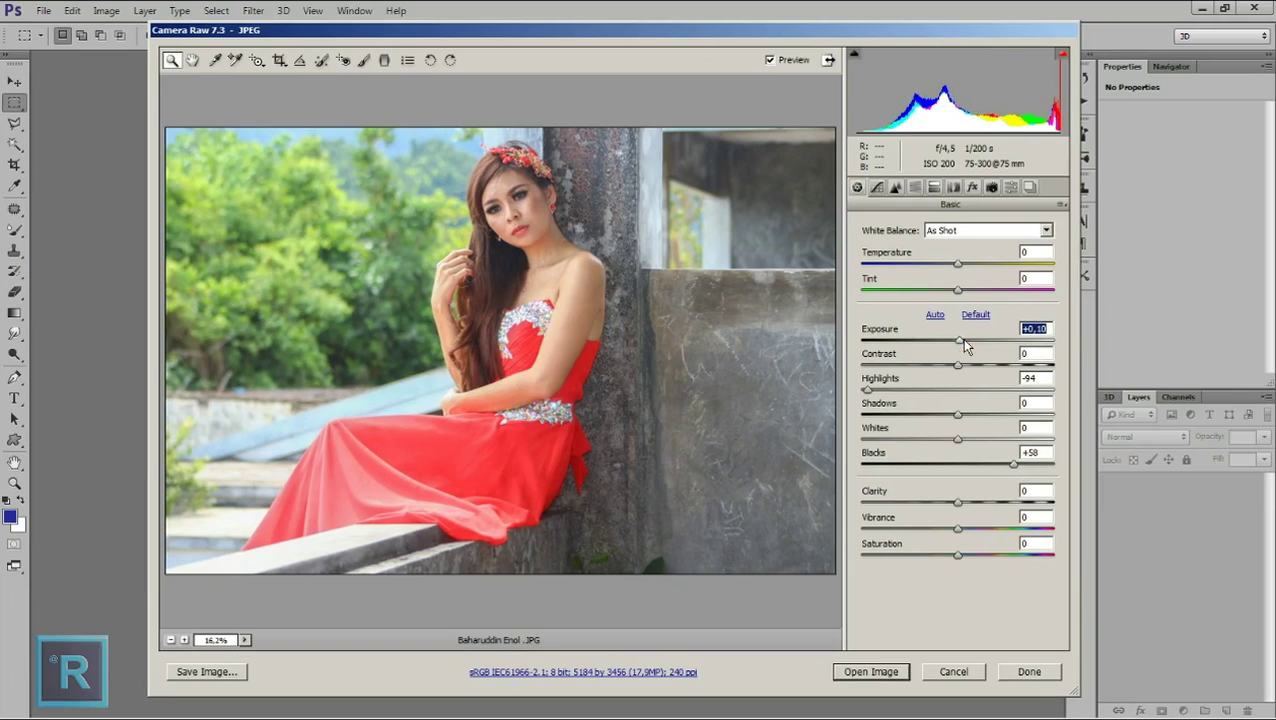
pyautogui.click(917, 190)
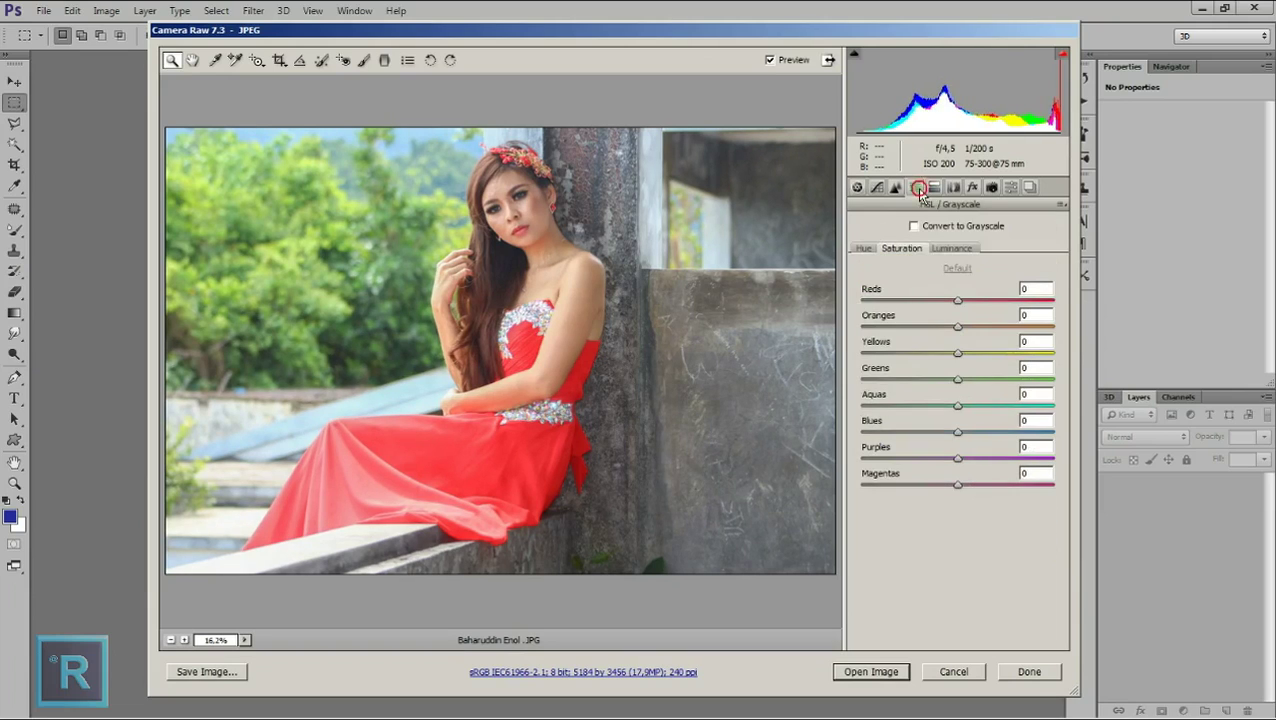
# In HSL/Grayscale, set Red luminance to -23 and Red saturation to +15.
pyautogui.click(953, 251)
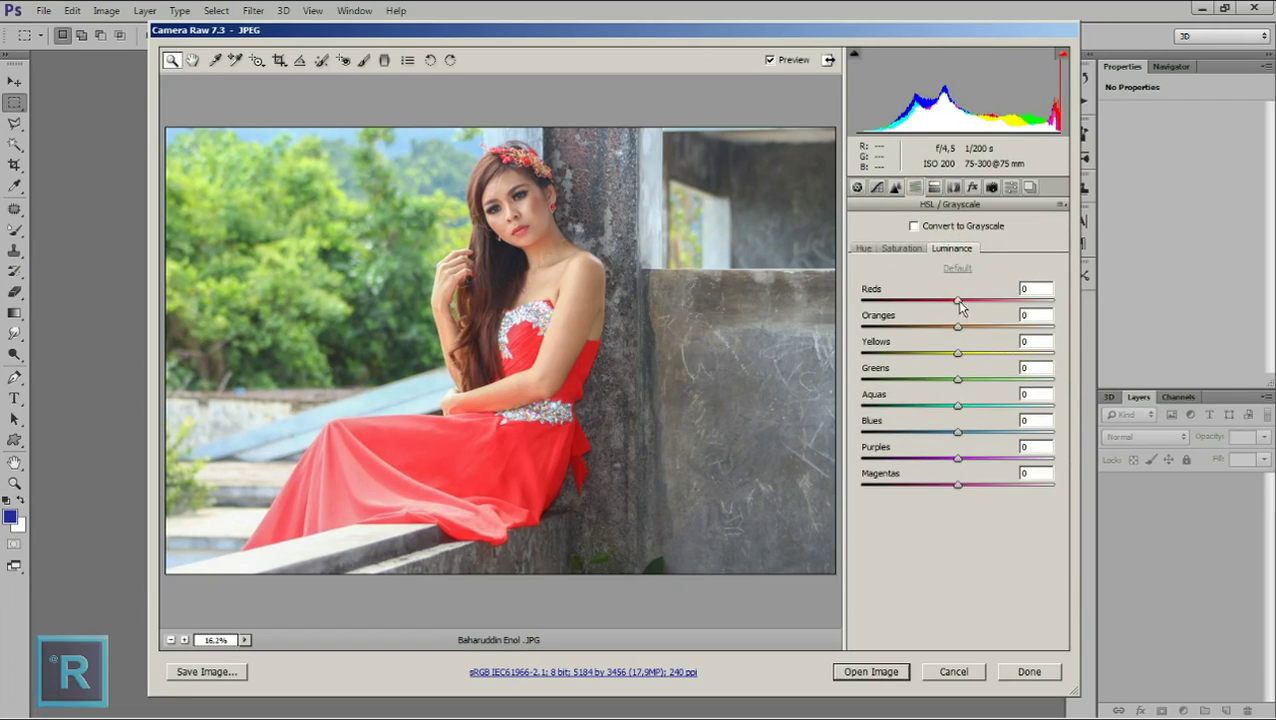
pyautogui.moveTo(958, 306); pyautogui.dragTo(937, 309)
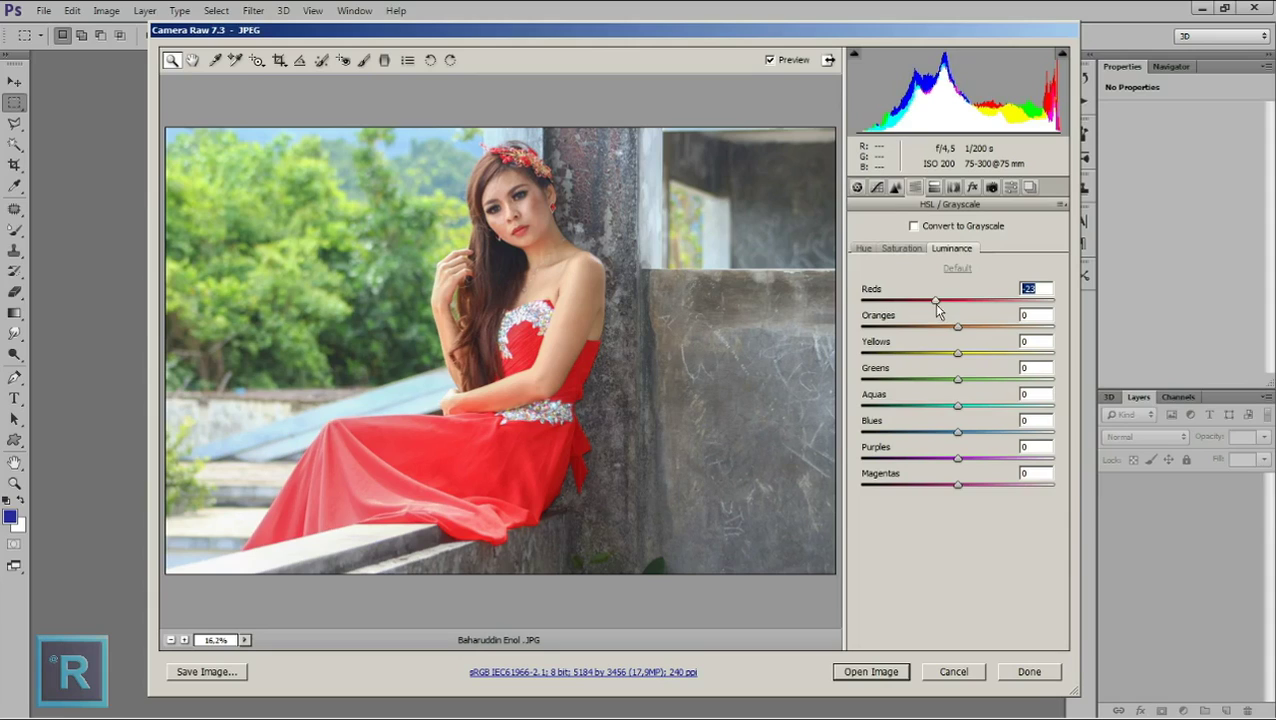
pyautogui.click(899, 250)
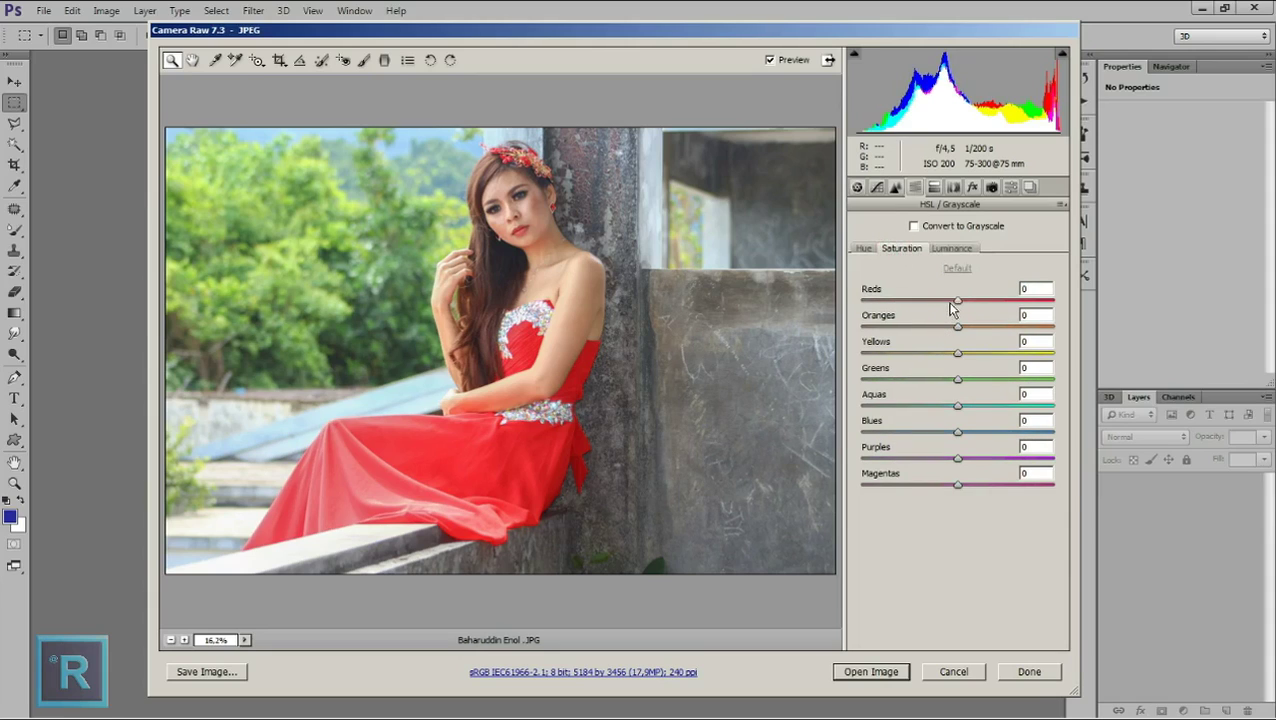
pyautogui.moveTo(957, 306)
pyautogui.mouseDown()
pyautogui.moveTo(940, 308)
pyautogui.moveTo(972, 302)
pyautogui.mouseUp()
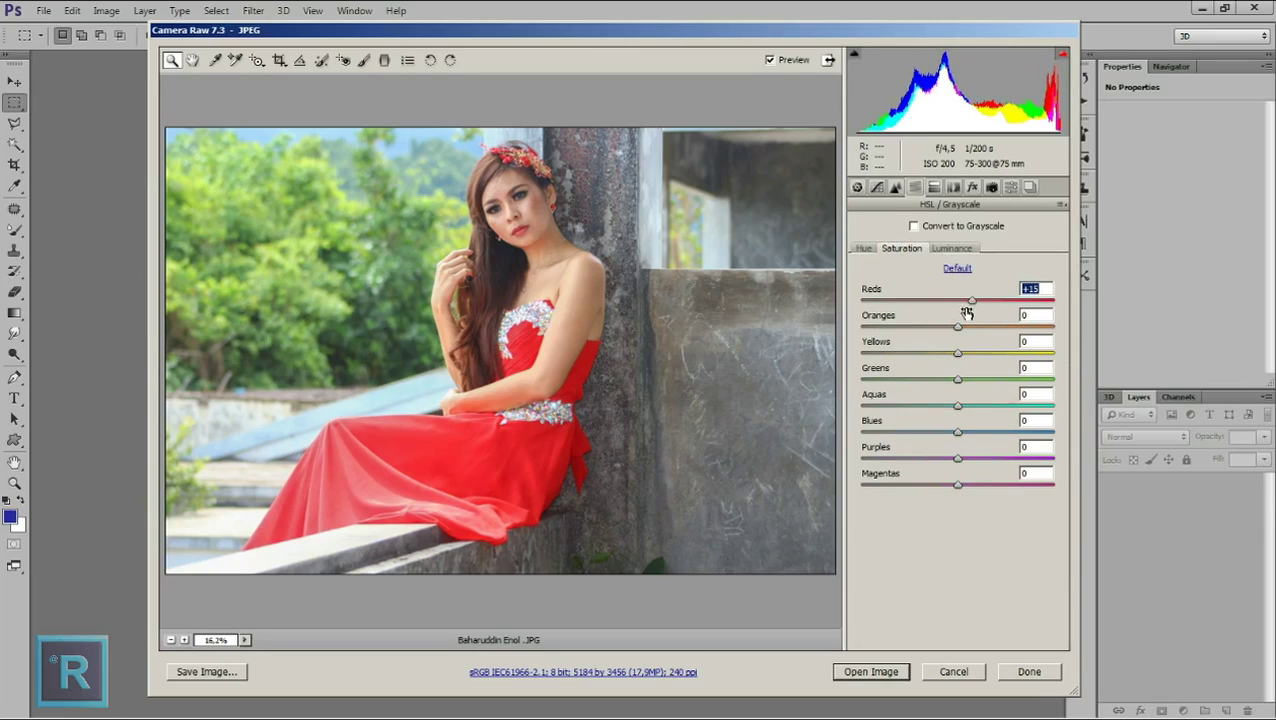
pyautogui.click(866, 249)
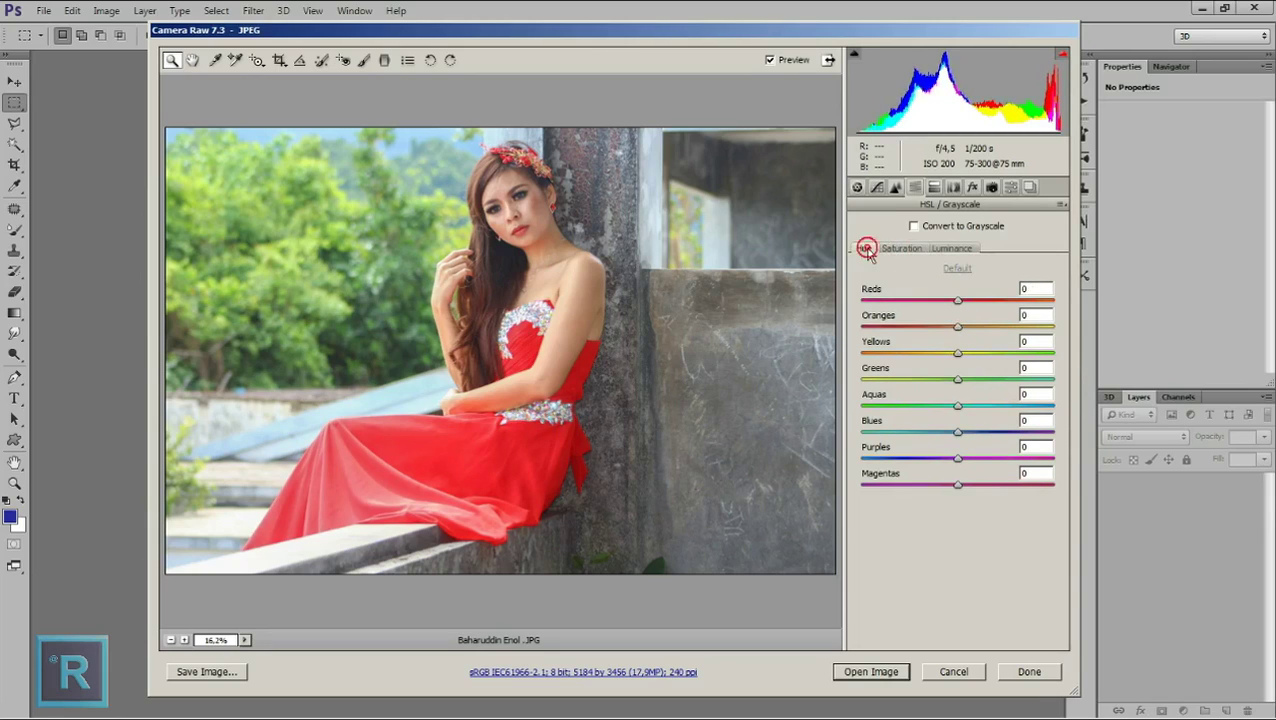
pyautogui.click(857, 189)
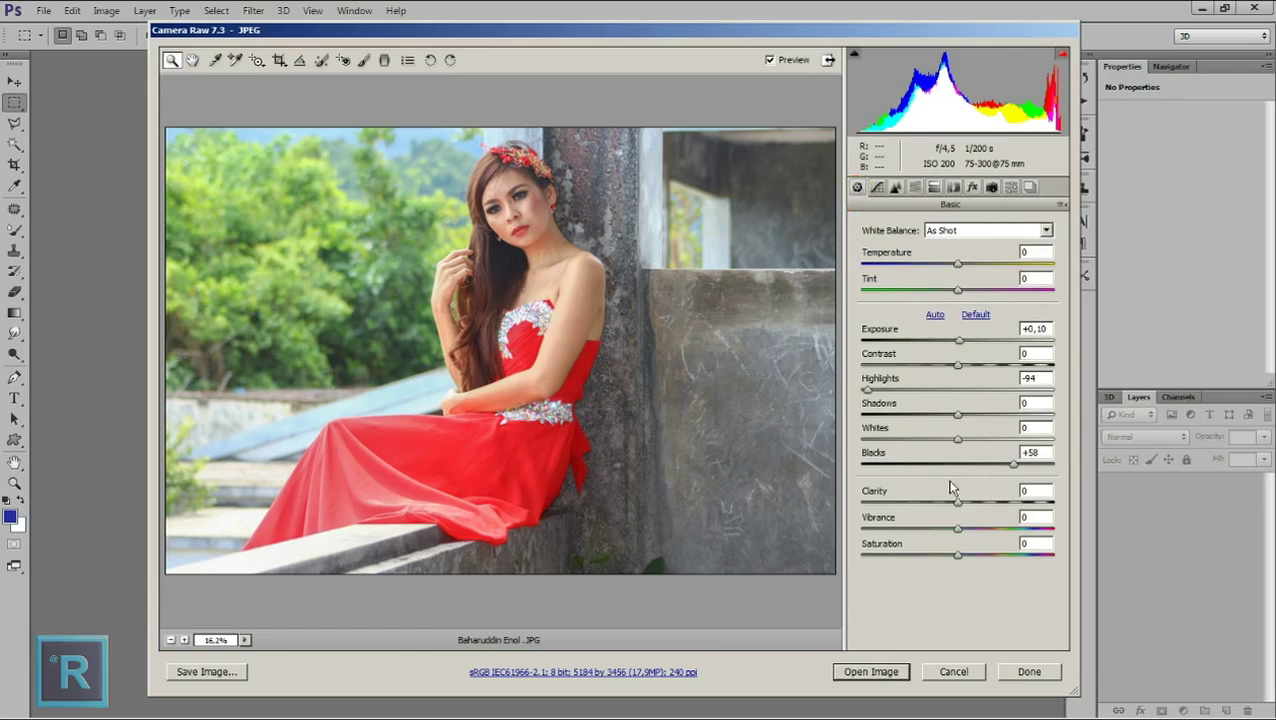
# Set Vibrance to -34 and Clarity to +17, then open the image in Photoshop.
pyautogui.moveTo(958, 529); pyautogui.dragTo(926, 530)
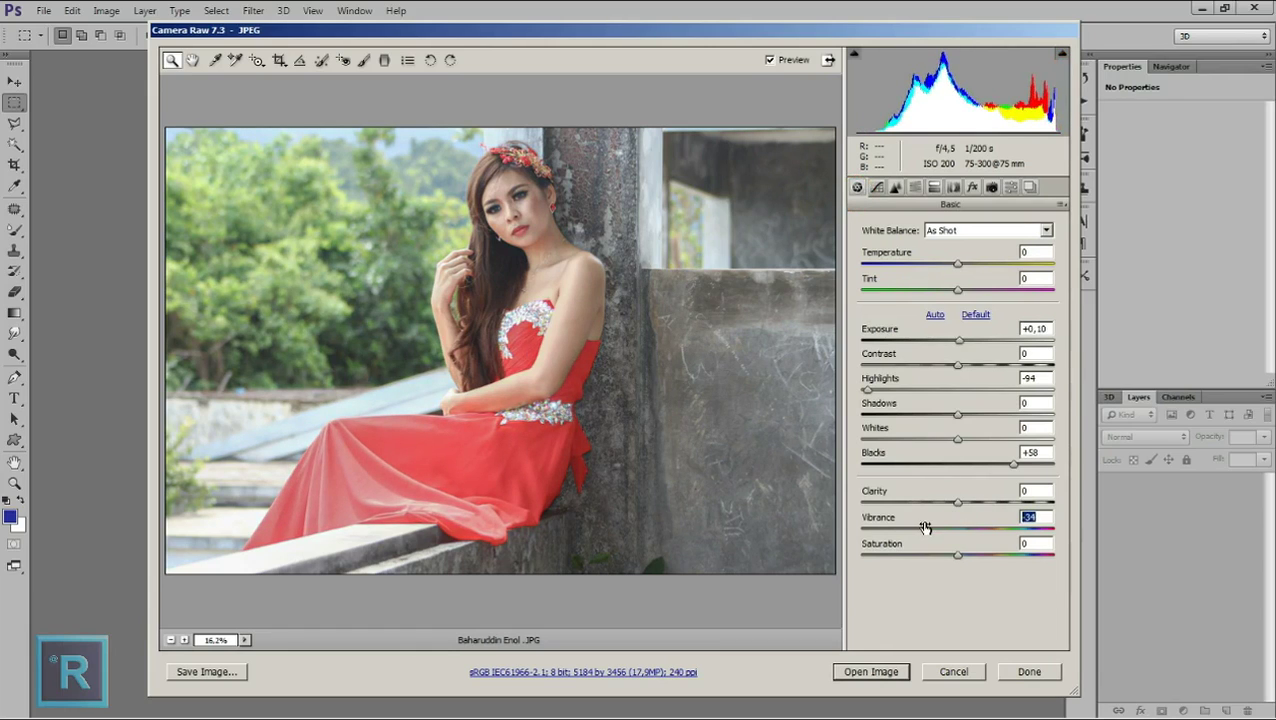
pyautogui.moveTo(958, 503); pyautogui.dragTo(979, 509)
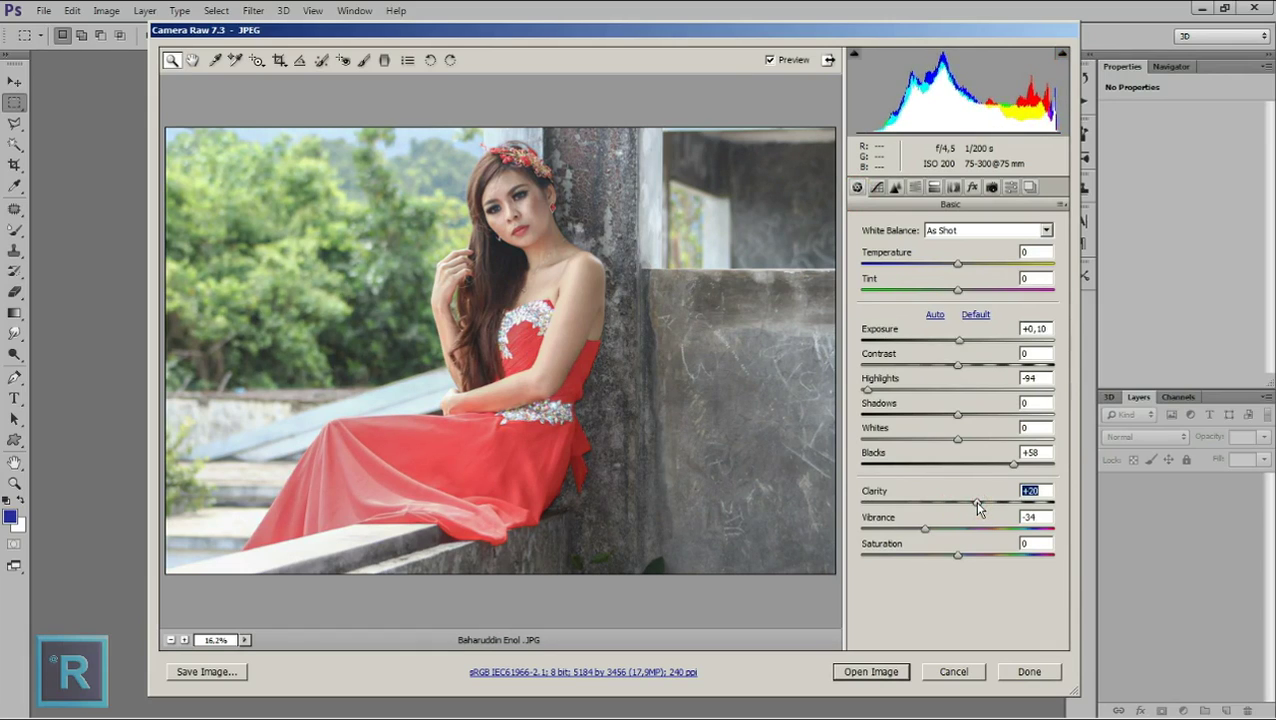
pyautogui.moveTo(977, 508); pyautogui.dragTo(975, 509)
pyautogui.click(882, 671)
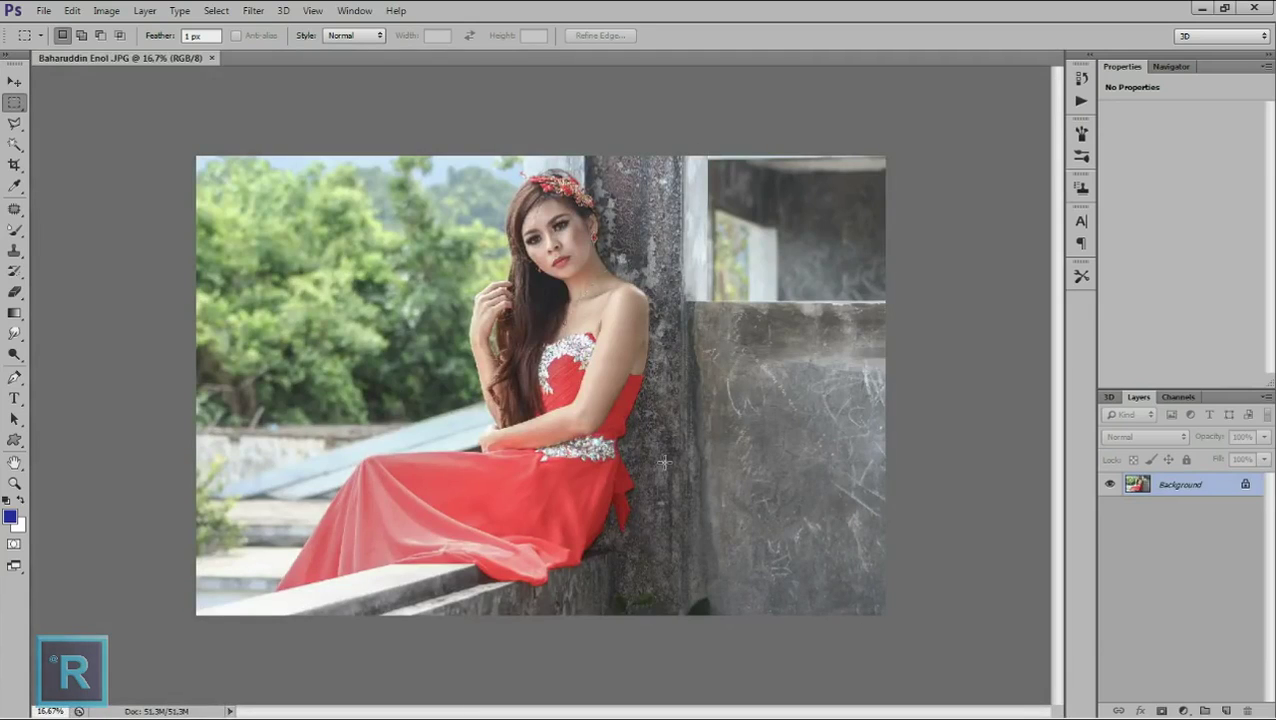
# Duplicate the Background layer into a Background copy.
pyautogui.scroll(2, 601, 325)
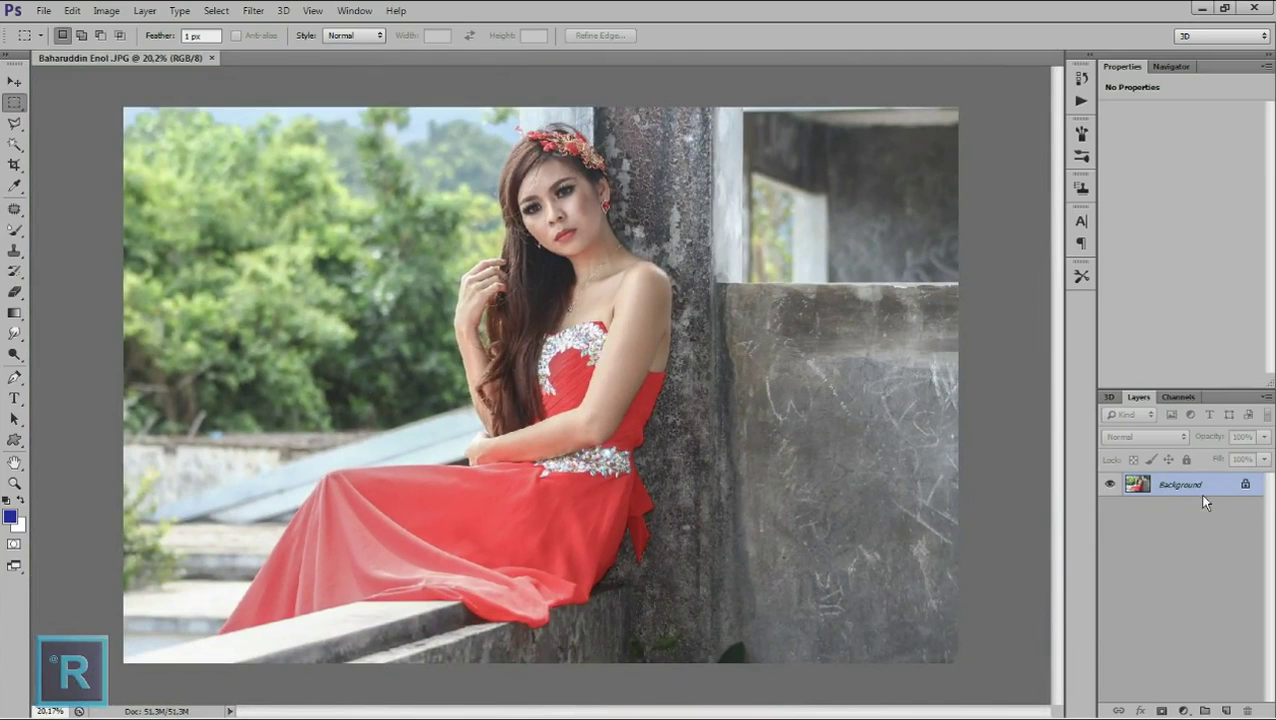
pyautogui.moveTo(1195, 486); pyautogui.dragTo(1226, 710)
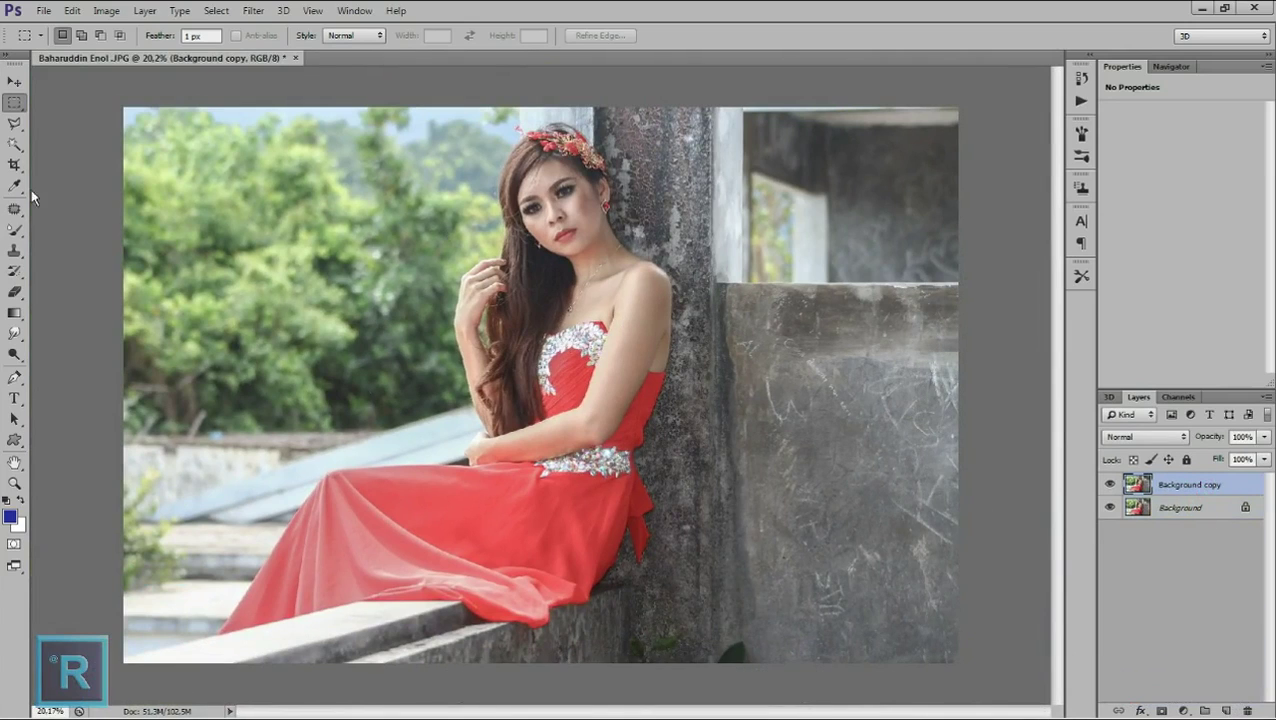
pyautogui.click(15, 378)
# Pen-select the upper-right background beside the pillar, delete it, and hide the original Background.
pyautogui.scroll(-1, 642, 252)
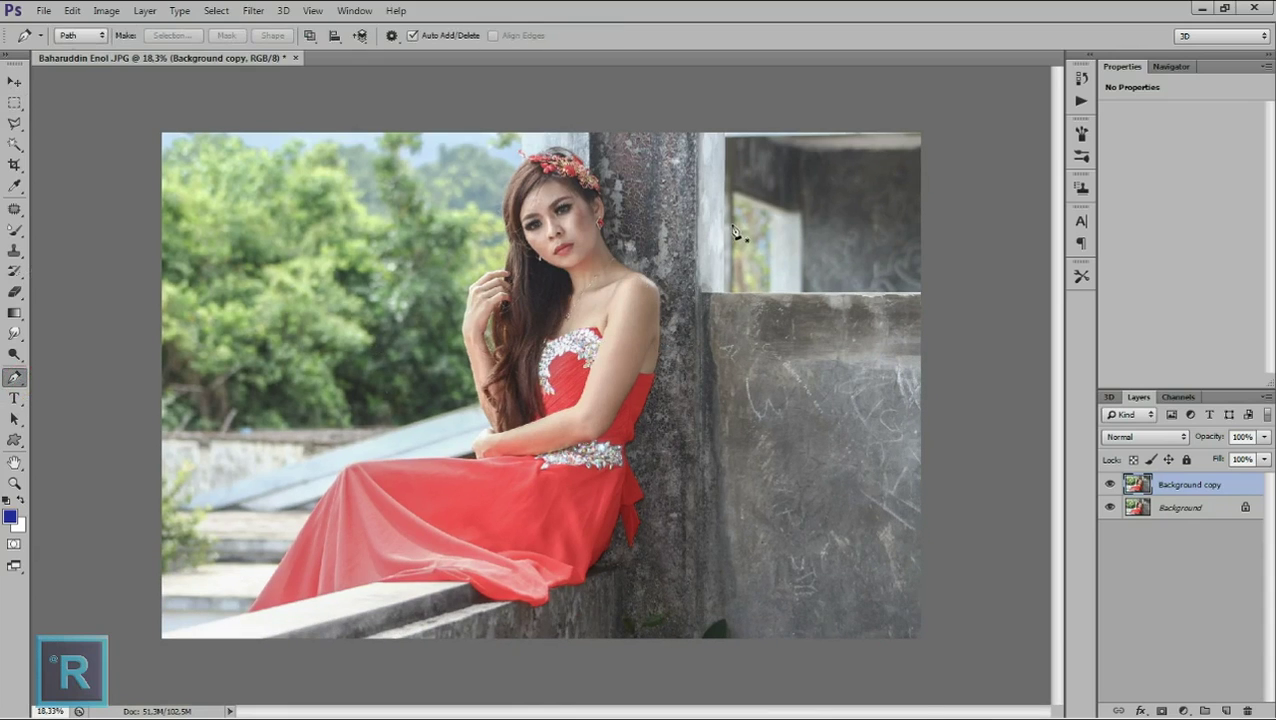
pyautogui.click(726, 110)
pyautogui.click(723, 293)
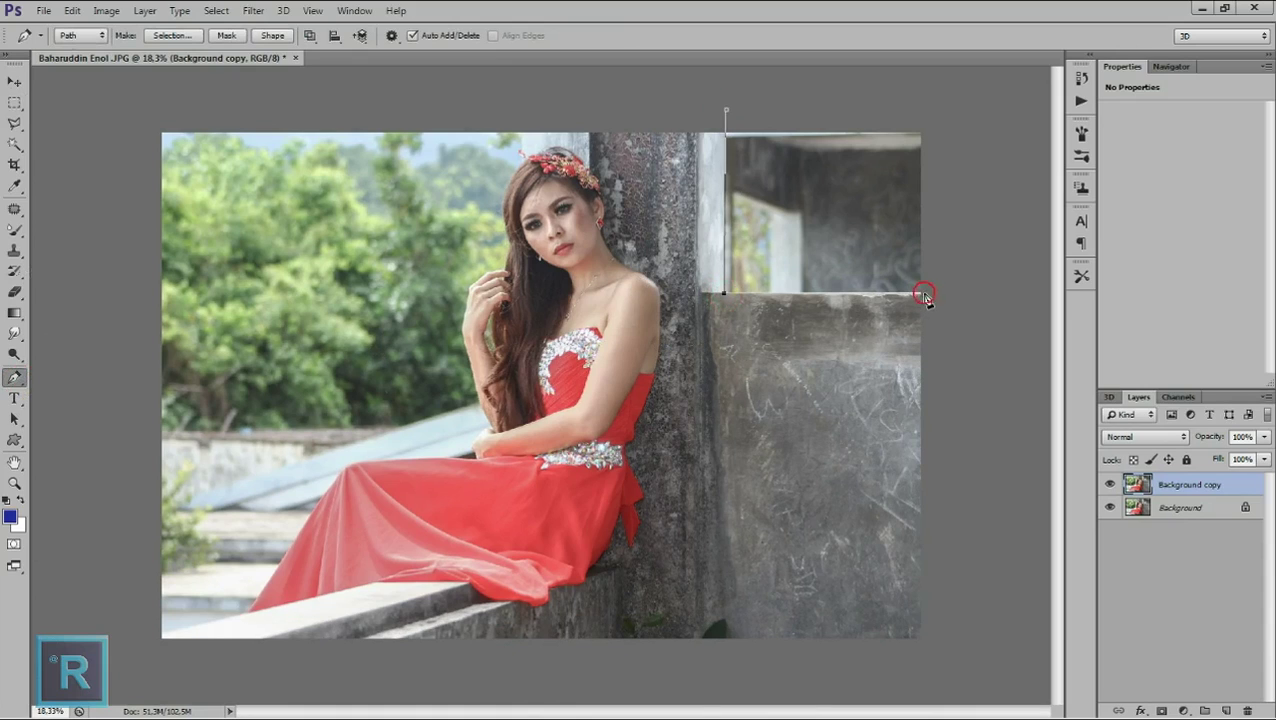
pyautogui.click(923, 295)
pyautogui.click(950, 115)
pyautogui.click(727, 112)
pyautogui.rightClick(771, 159)
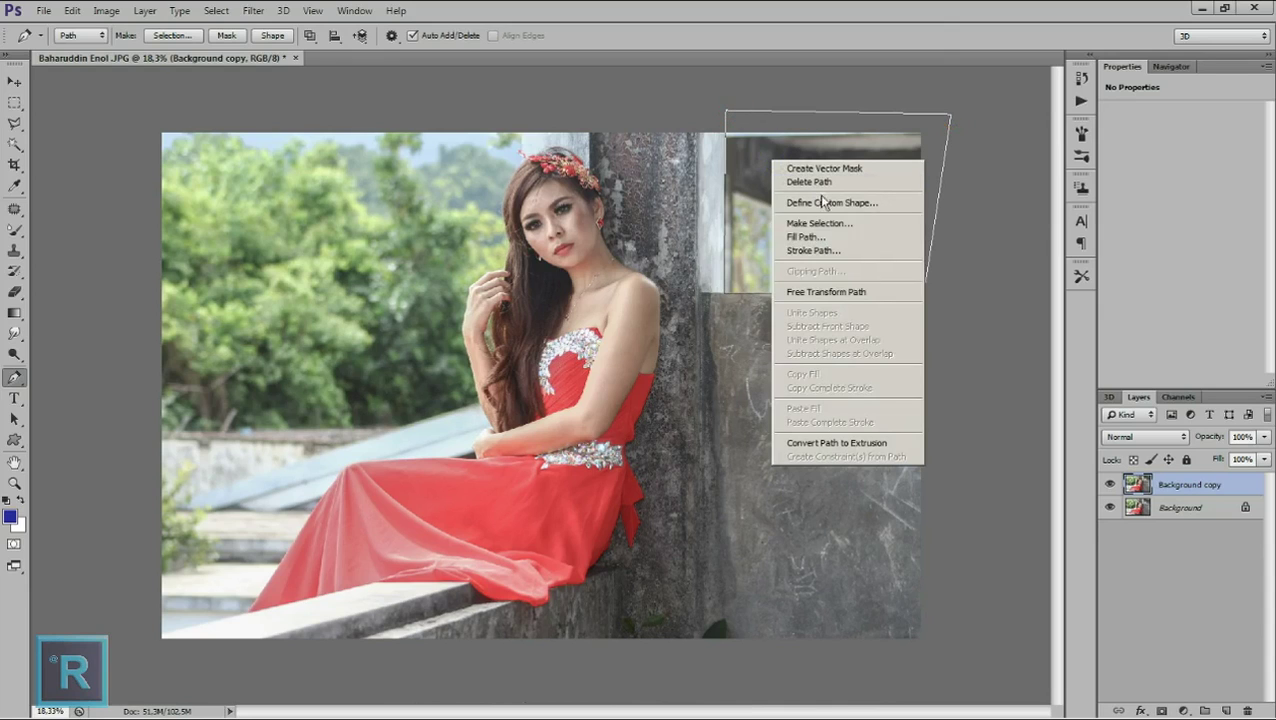
pyautogui.click(818, 223)
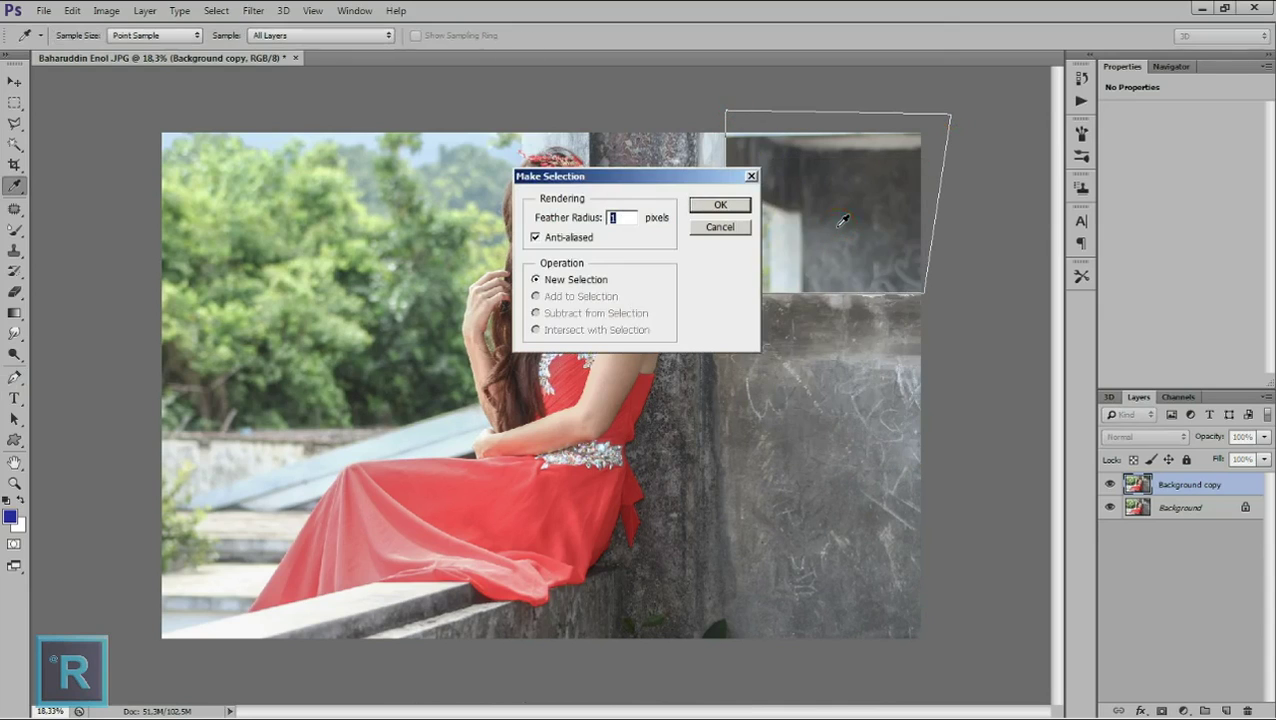
pyautogui.click(745, 210)
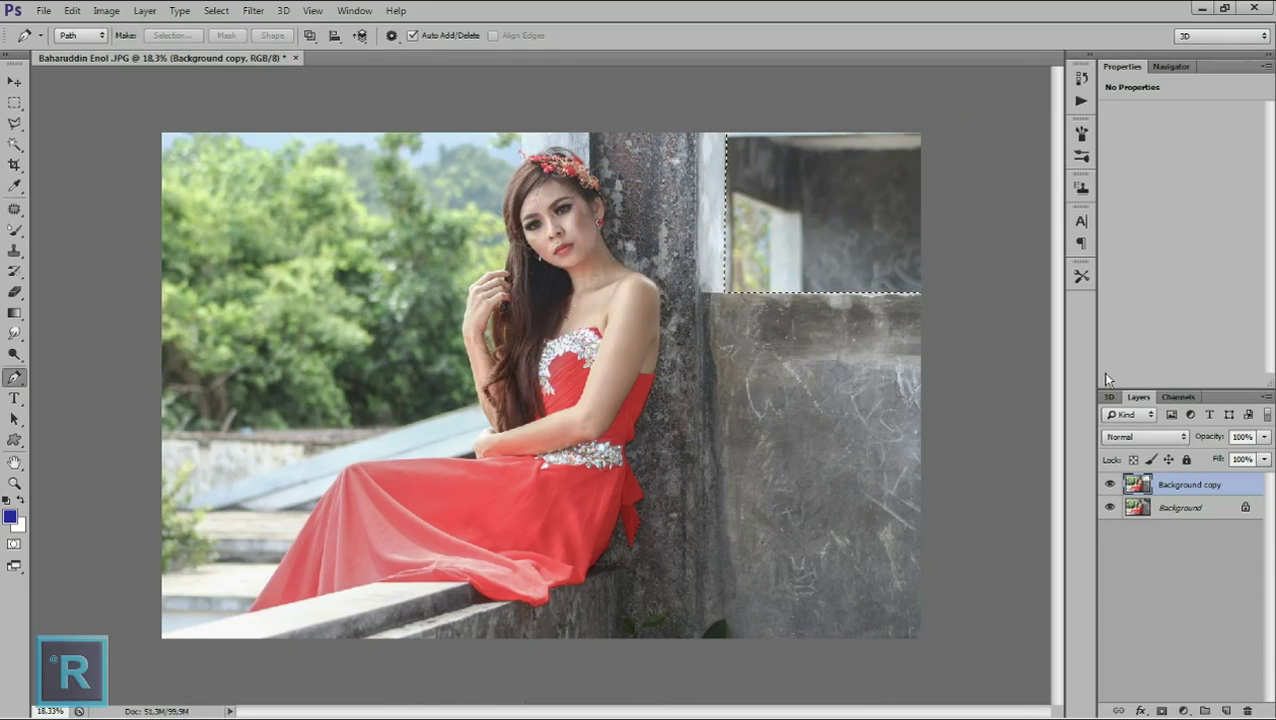
pyautogui.press('Delete')
pyautogui.click(1109, 507)
# Trace a pen path from the bottom-left corner up along the dress edge and arm.
pyautogui.hotkey('ctrl', '-')
pyautogui.hotkey('ctrl', '0')
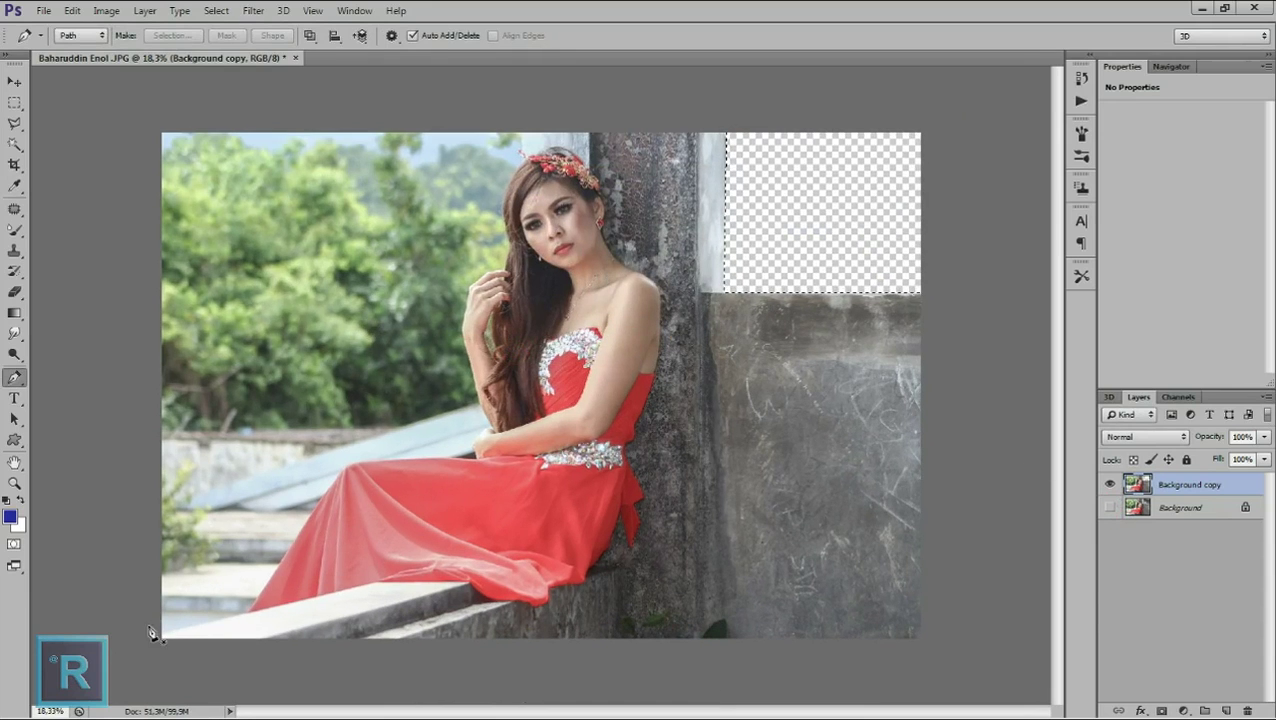
pyautogui.hotkey('ctrl', '+')
pyautogui.click(116, 660)
pyautogui.click(218, 633)
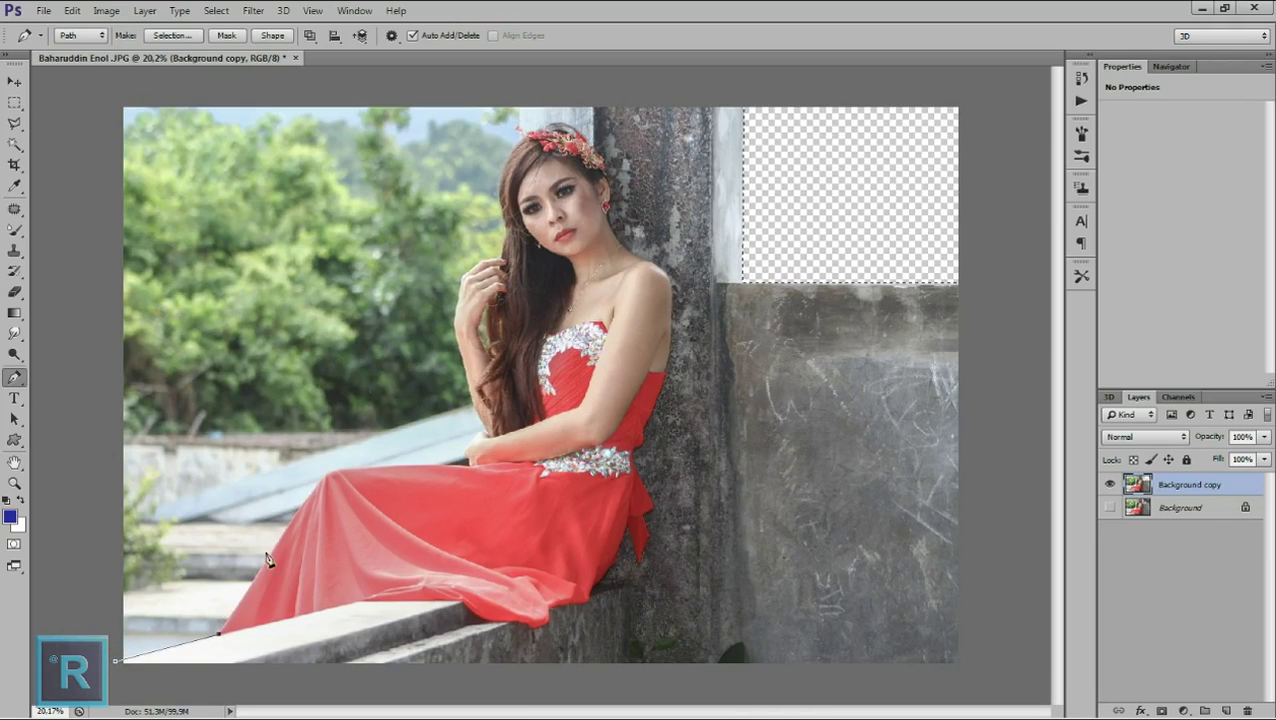
pyautogui.moveTo(304, 508); pyautogui.dragTo(314, 497)
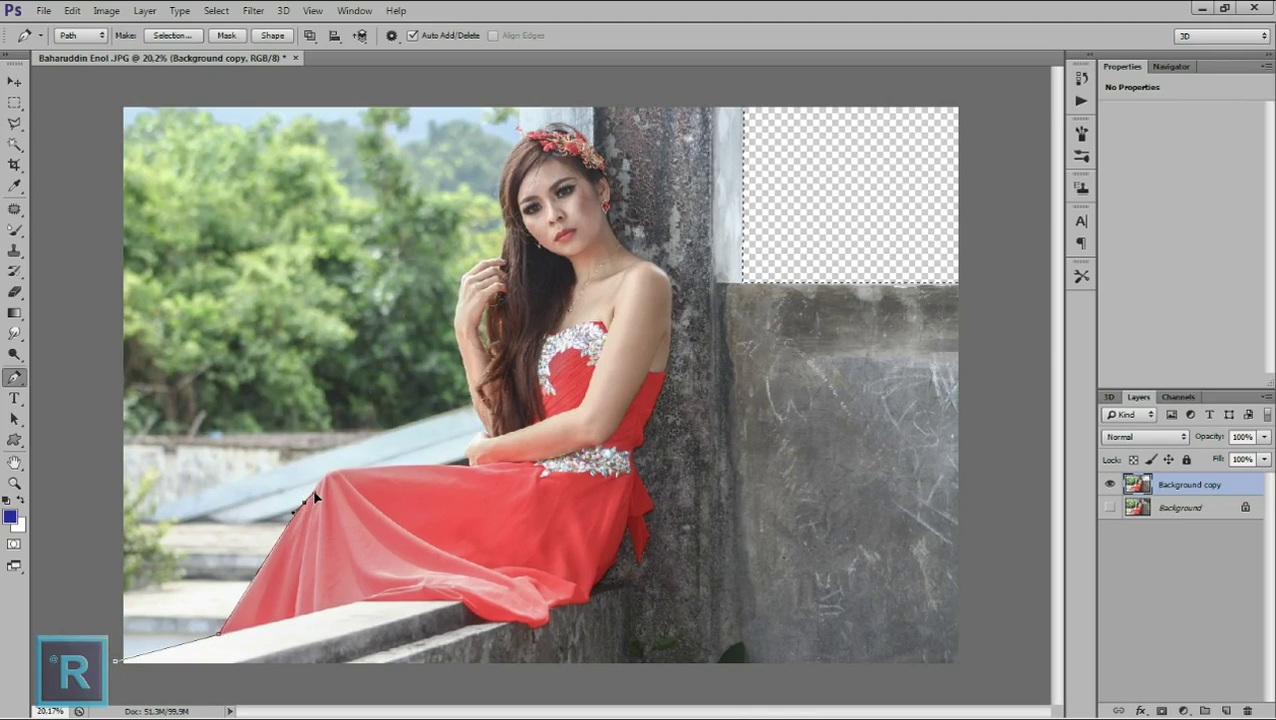
pyautogui.click(334, 470)
pyautogui.click(422, 467)
pyautogui.click(468, 472)
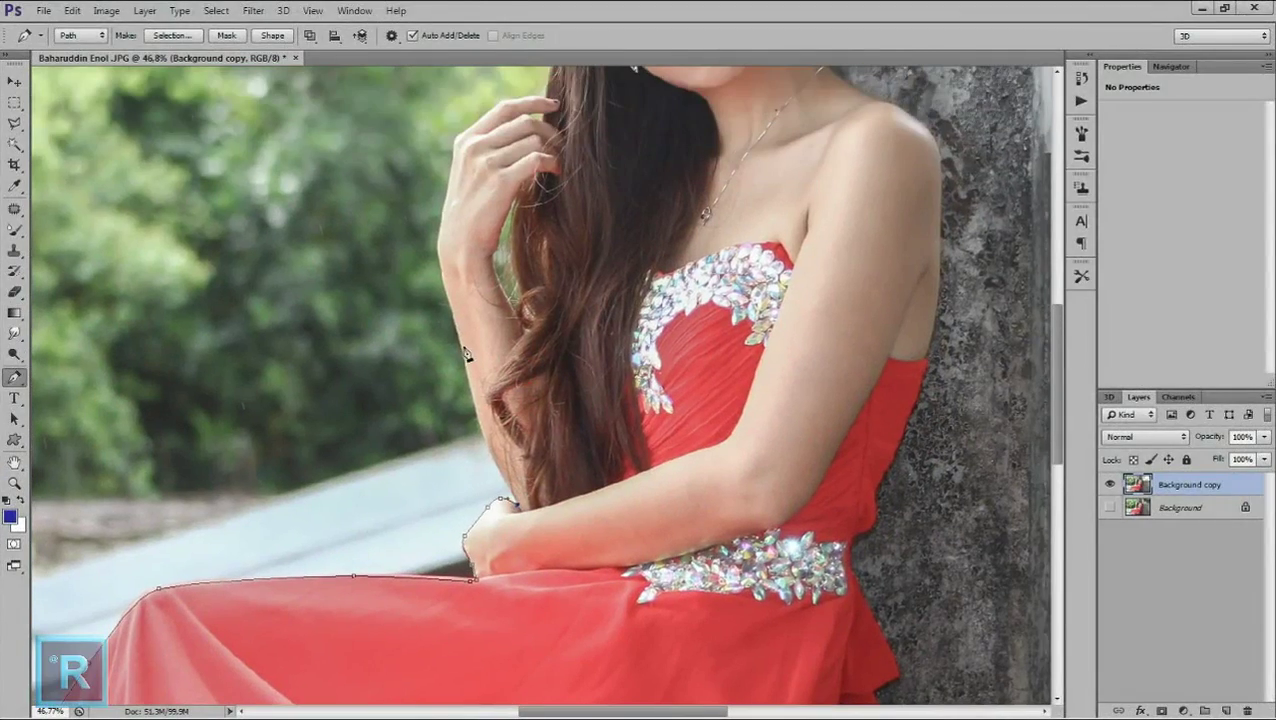
pyautogui.click(481, 437)
# Continue the path along the hair edge up to the headband.
pyautogui.scroll(3, 460, 330)
pyautogui.scroll(1, 497, 337)
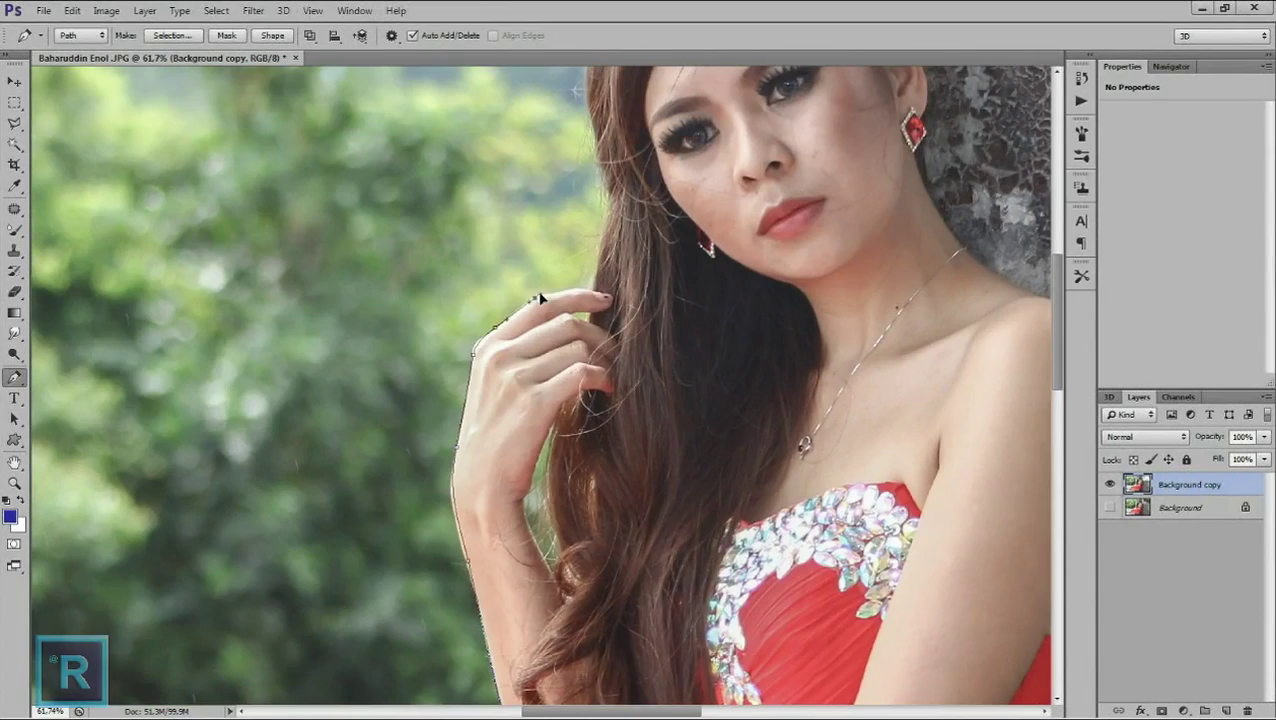
pyautogui.scroll(4, 580, 300)
pyautogui.click(573, 308)
pyautogui.click(635, 165)
pyautogui.scroll(2, 642, 171)
pyautogui.hotkey('ctrl', '0')
# Turn the path into a selection and delete the background left of the model.
pyautogui.rightClick(222, 561)
pyautogui.click(270, 325)
pyautogui.click(703, 195)
pyautogui.press('Delete')
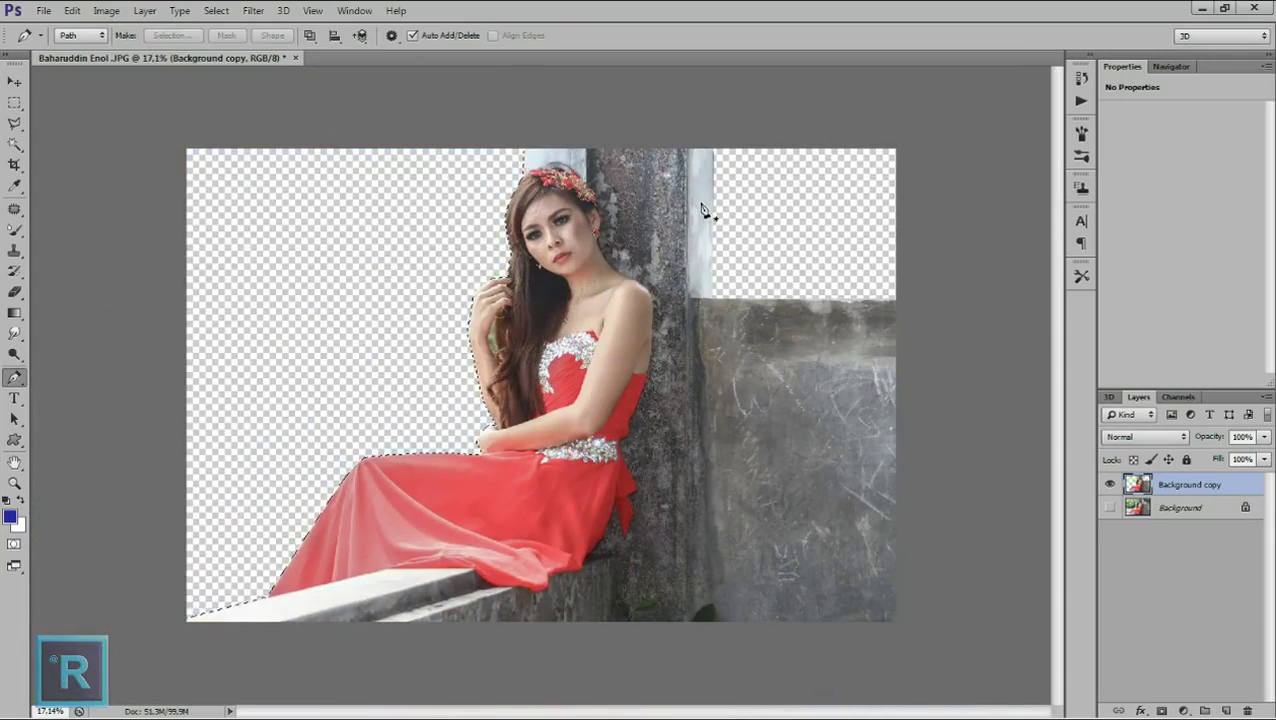
pyautogui.hotkey('ctrl', 'd')
# Select leftover background near the hair with the Polygonal Lasso tool.
pyautogui.scroll(5, 520, 295)
pyautogui.press('l')
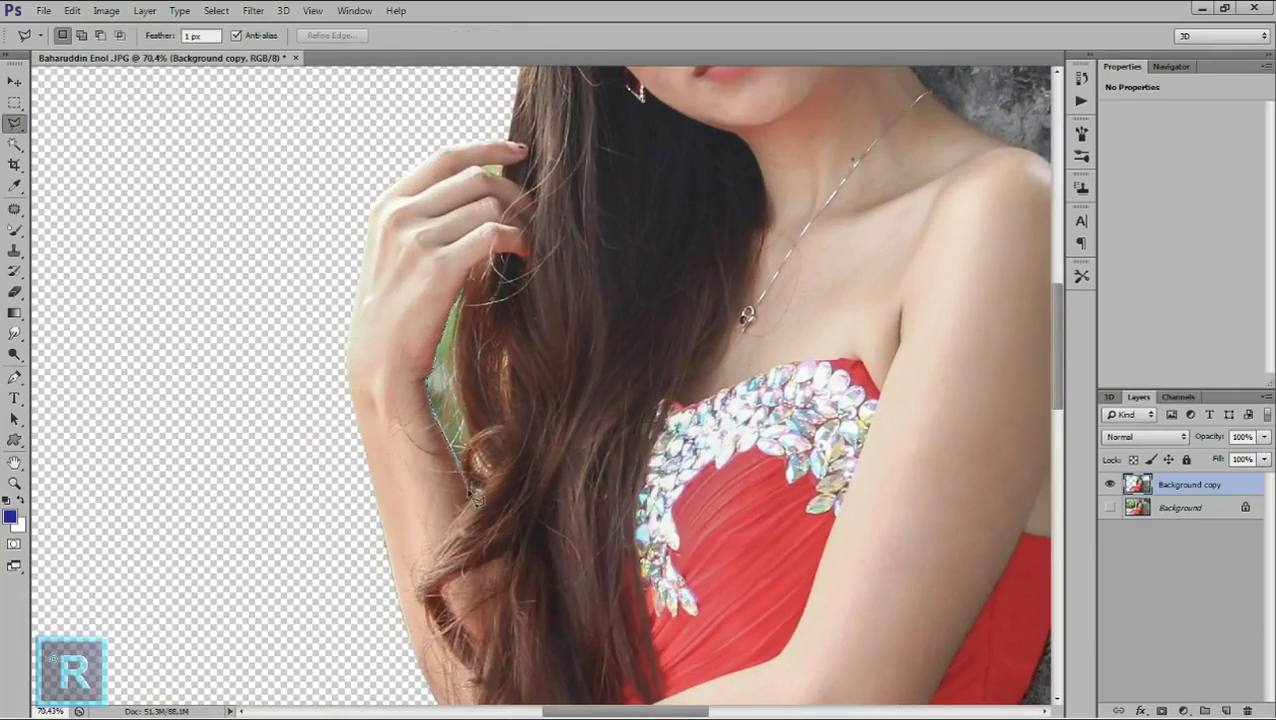
pyautogui.scroll(-3, 470, 320)
pyautogui.scroll(3, 520, 312)
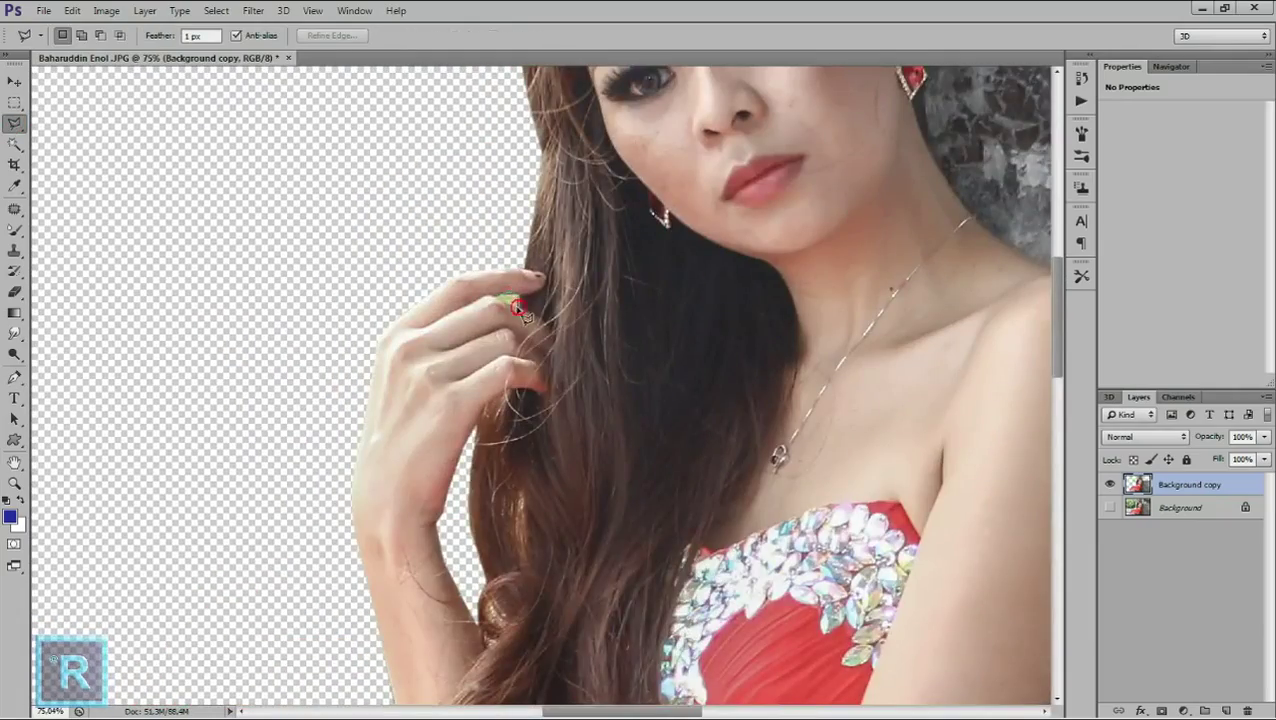
pyautogui.scroll(-5, 507, 293)
pyautogui.scroll(5, 490, 262)
pyautogui.click(481, 117)
pyautogui.click(472, 287)
pyautogui.click(497, 292)
pyautogui.scroll(-3, 593, 236)
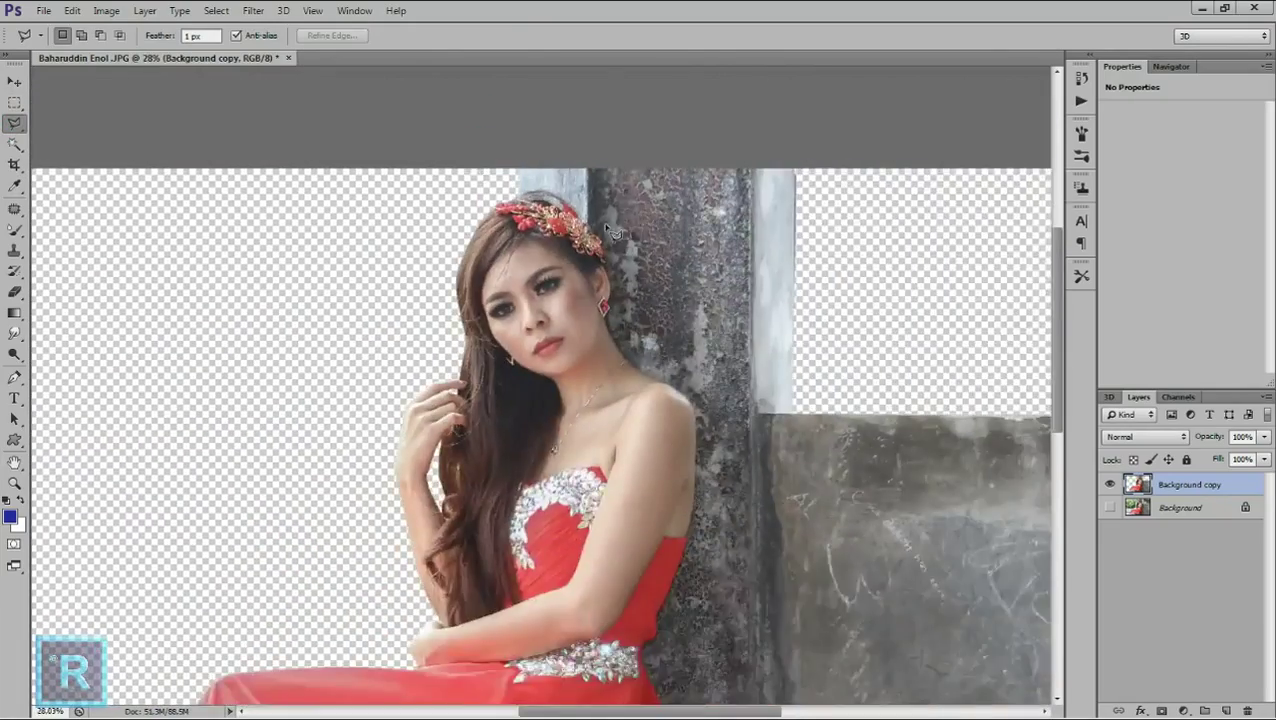
pyautogui.scroll(-2, 593, 236)
pyautogui.scroll(2, 573, 207)
pyautogui.scroll(1, 573, 207)
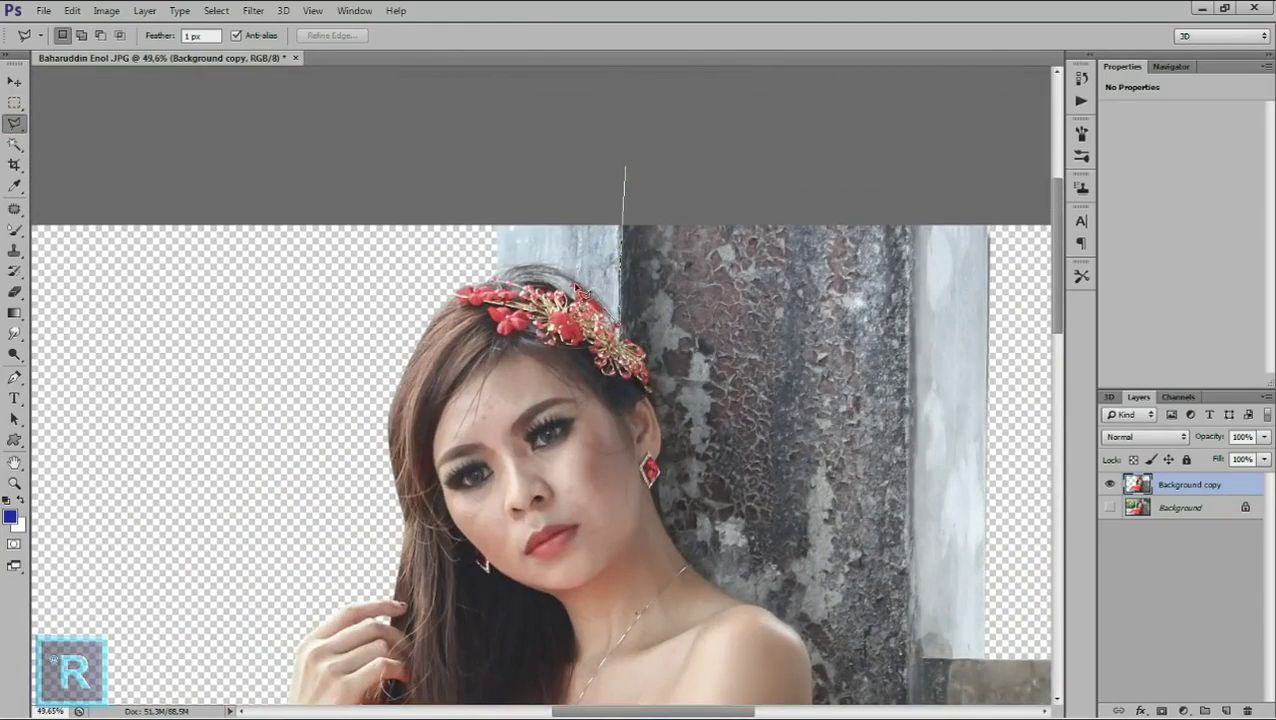
pyautogui.click(601, 180)
pyautogui.scroll(-4, 601, 180)
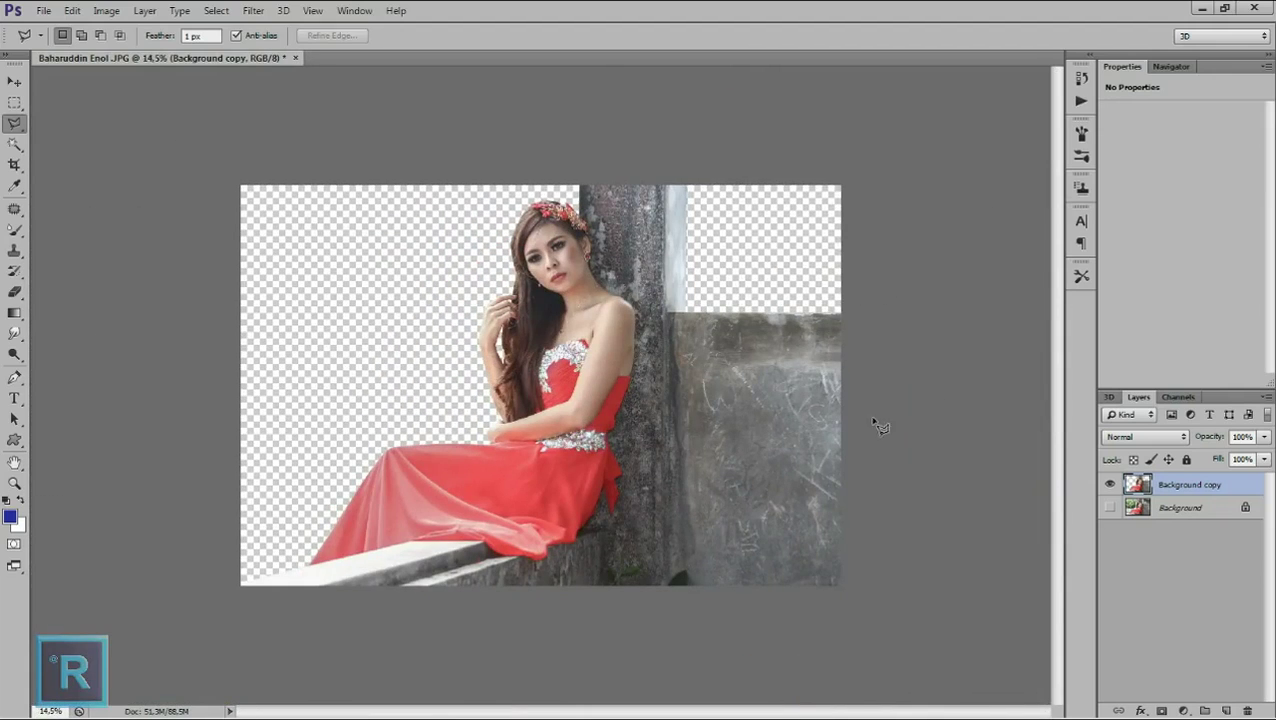
pyautogui.scroll(1, 735, 398)
pyautogui.hotkey('ctrl', 't')
# Shift the cutout model layer to the right and commit the transform.
pyautogui.moveTo(686, 362); pyautogui.dragTo(800, 360)
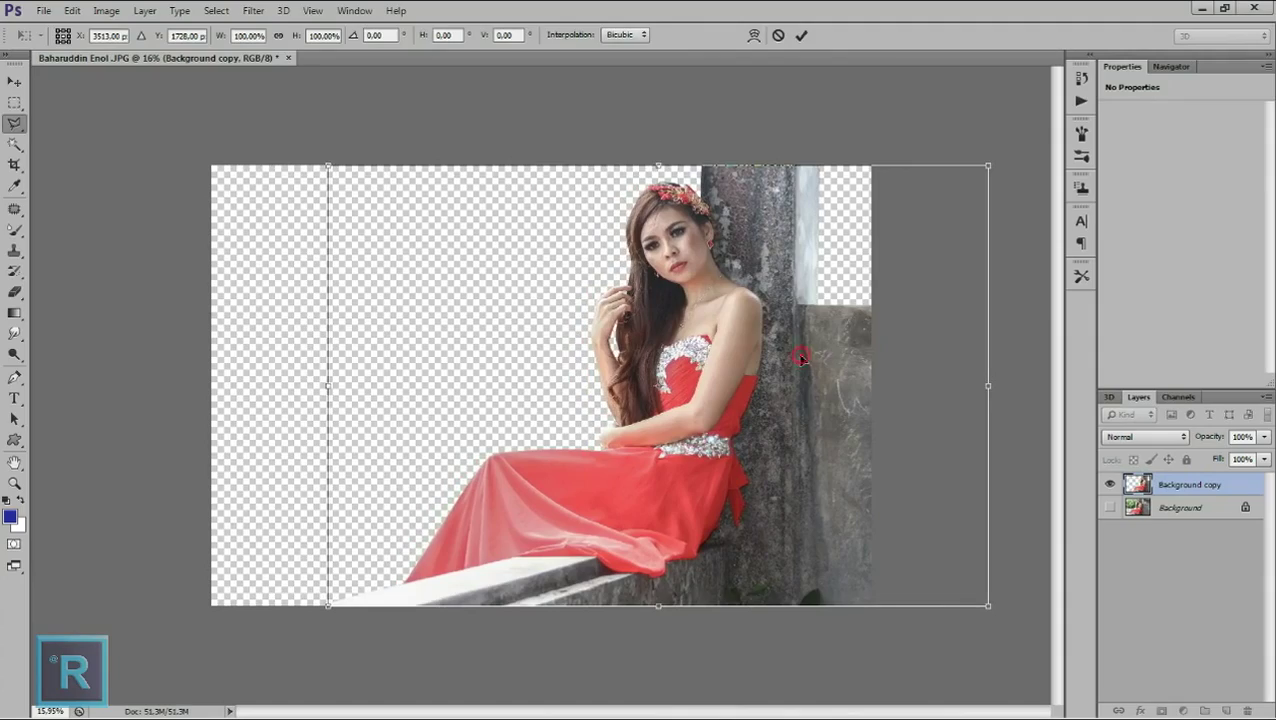
pyautogui.press('Return')
pyautogui.press('l')
pyautogui.scroll(2, 870, 470)
pyautogui.moveTo(803, 461)
pyautogui.mouseDown()
pyautogui.moveTo(604, 454)
pyautogui.moveTo(945, 459)
pyautogui.moveTo(877, 450)
pyautogui.mouseUp()
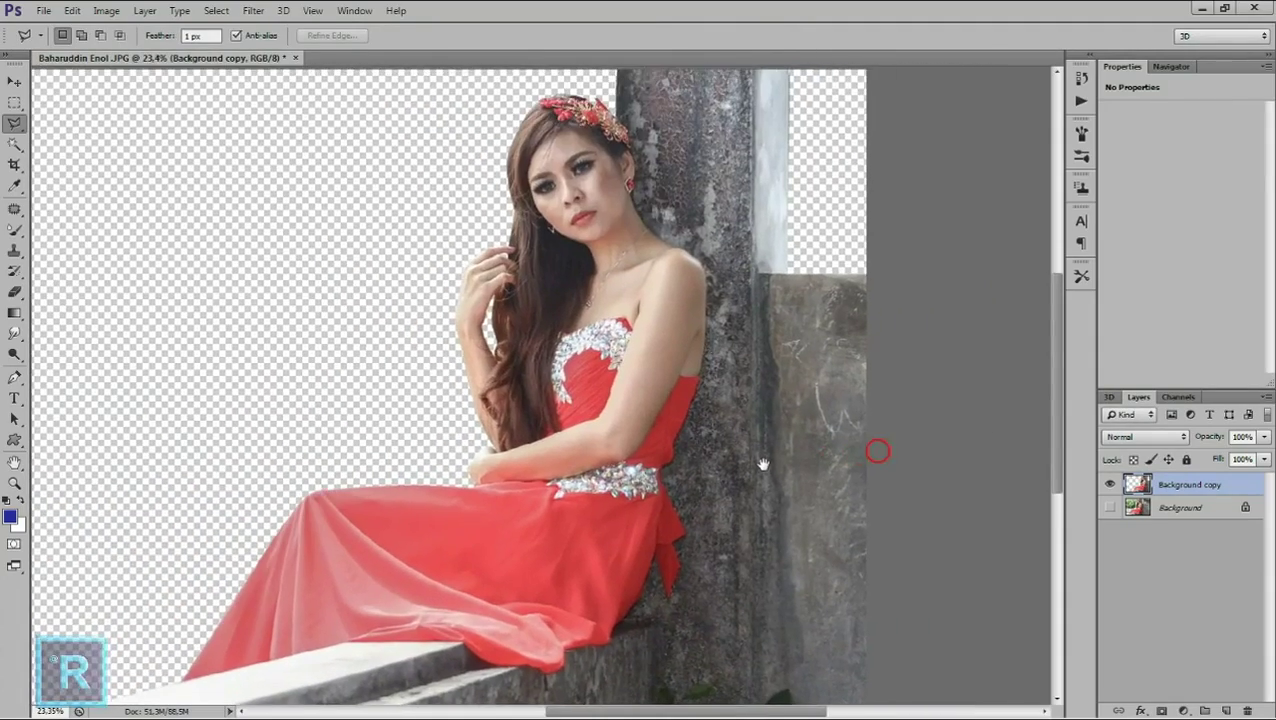
pyautogui.scroll(-1, 205, 285)
pyautogui.click(17, 213)
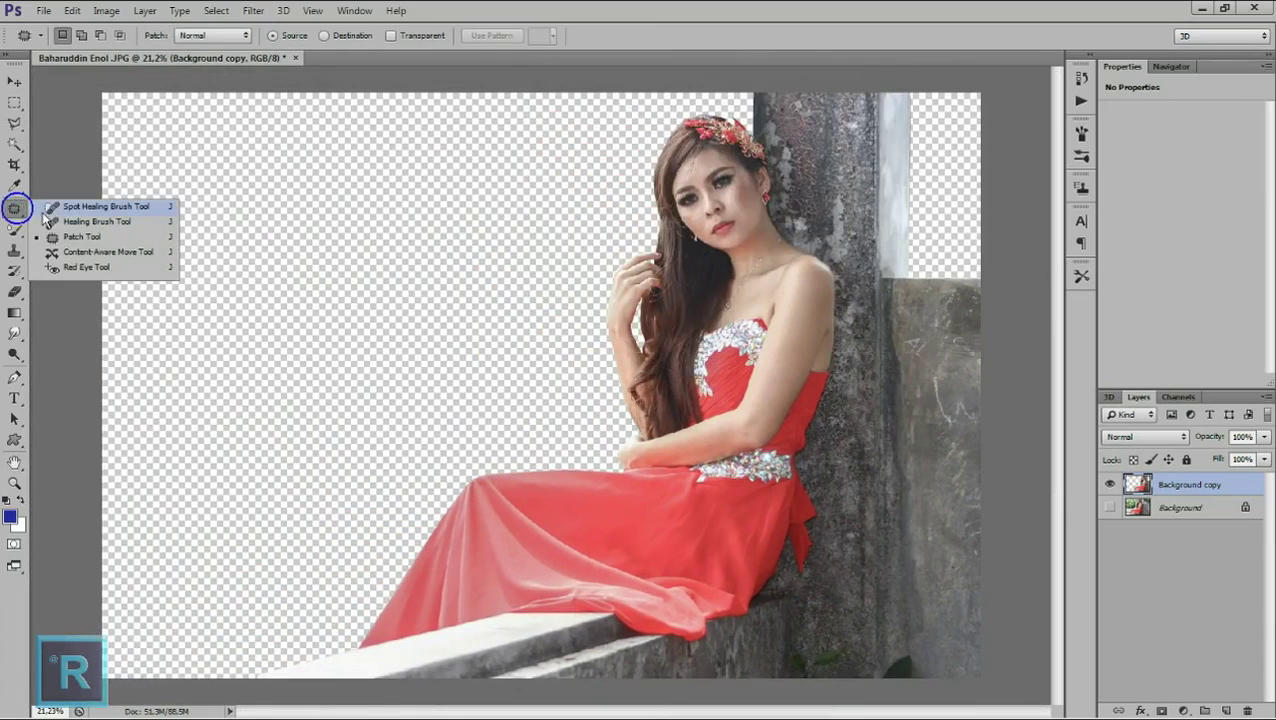
# Patch the first blemishes on the right-hand wall with the Patch tool.
pyautogui.click(75, 234)
pyautogui.scroll(1, 748, 421)
pyautogui.moveTo(748, 421); pyautogui.dragTo(560, 423)
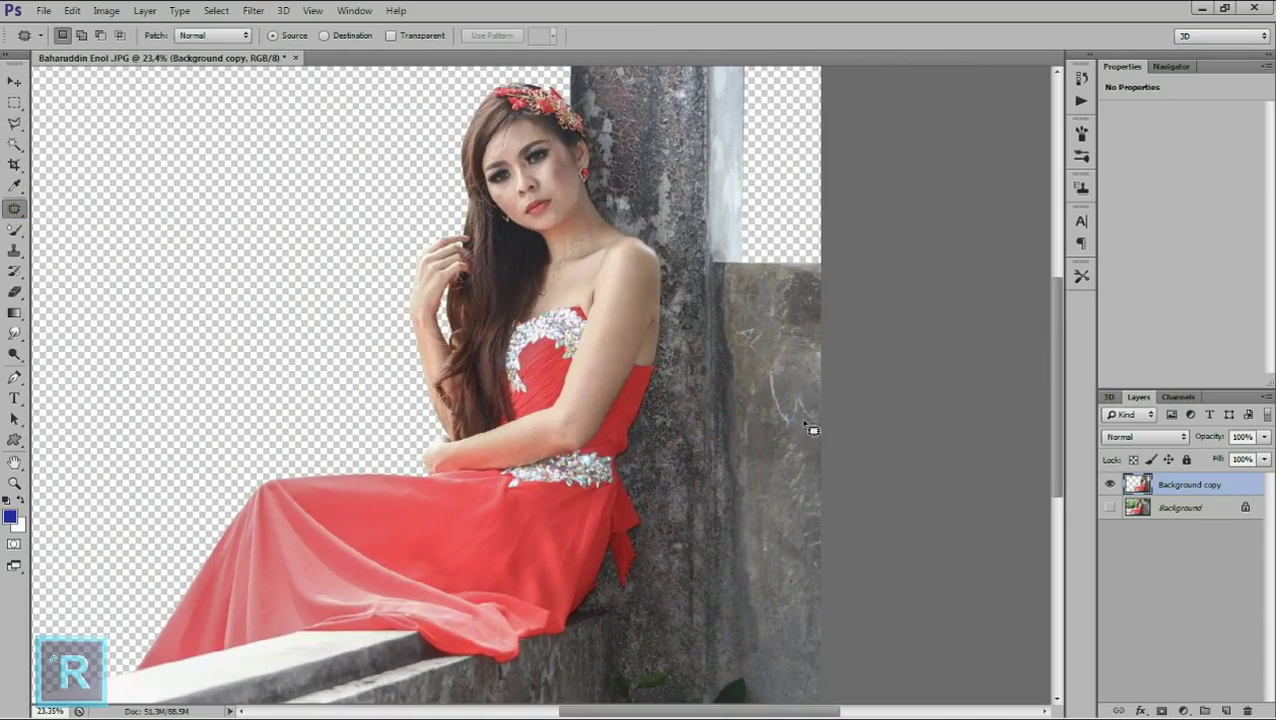
pyautogui.moveTo(797, 399)
pyautogui.mouseDown()
pyautogui.moveTo(789, 362)
pyautogui.moveTo(772, 411)
pyautogui.moveTo(768, 358)
pyautogui.moveTo(755, 478)
pyautogui.moveTo(735, 427)
pyautogui.mouseUp()
pyautogui.hotkey('ctrl', 'd')
pyautogui.moveTo(763, 331)
pyautogui.mouseDown()
pyautogui.moveTo(752, 330)
pyautogui.moveTo(775, 356)
pyautogui.mouseUp()
pyautogui.hotkey('ctrl', 'd')
# Patch the remaining blemished wall areas, then zoom out.
pyautogui.moveTo(780, 306)
pyautogui.mouseDown()
pyautogui.moveTo(818, 345)
pyautogui.moveTo(783, 327)
pyautogui.moveTo(755, 385)
pyautogui.moveTo(822, 425)
pyautogui.mouseUp()
pyautogui.hotkey('ctrl', 'd')
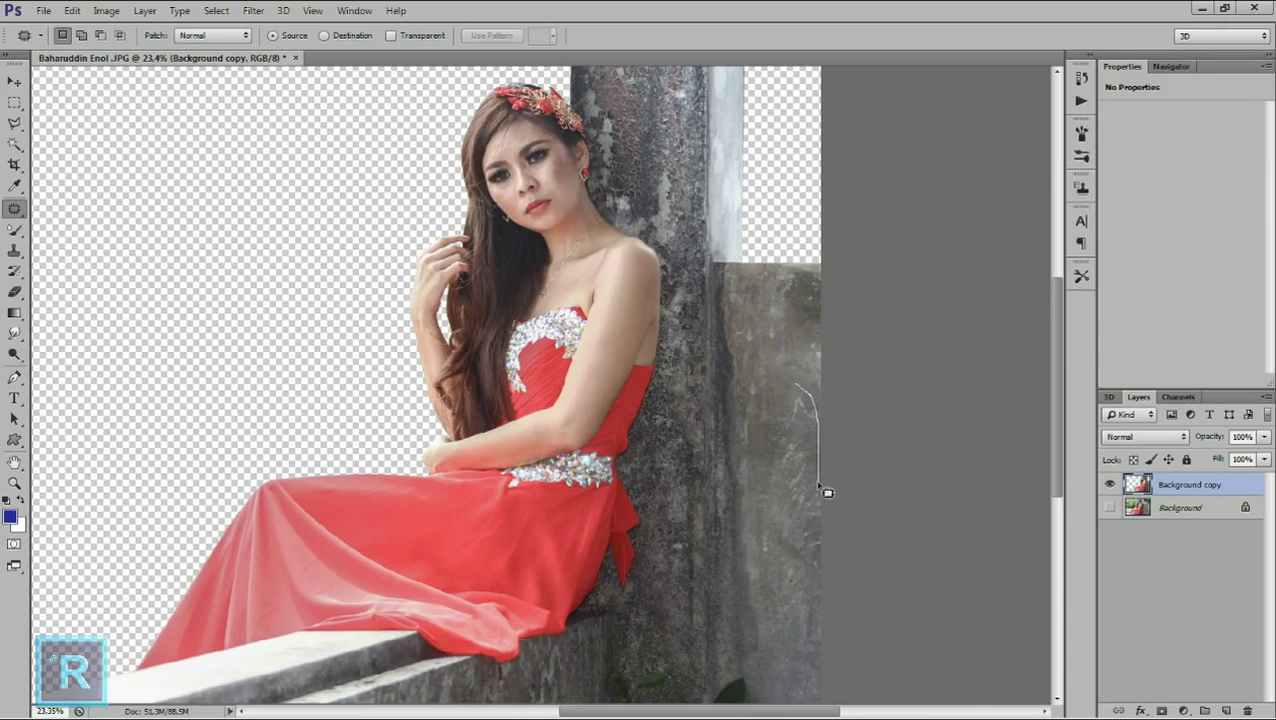
pyautogui.moveTo(787, 490); pyautogui.dragTo(800, 512)
pyautogui.moveTo(765, 357); pyautogui.dragTo(776, 348)
pyautogui.hotkey('ctrl', 'd')
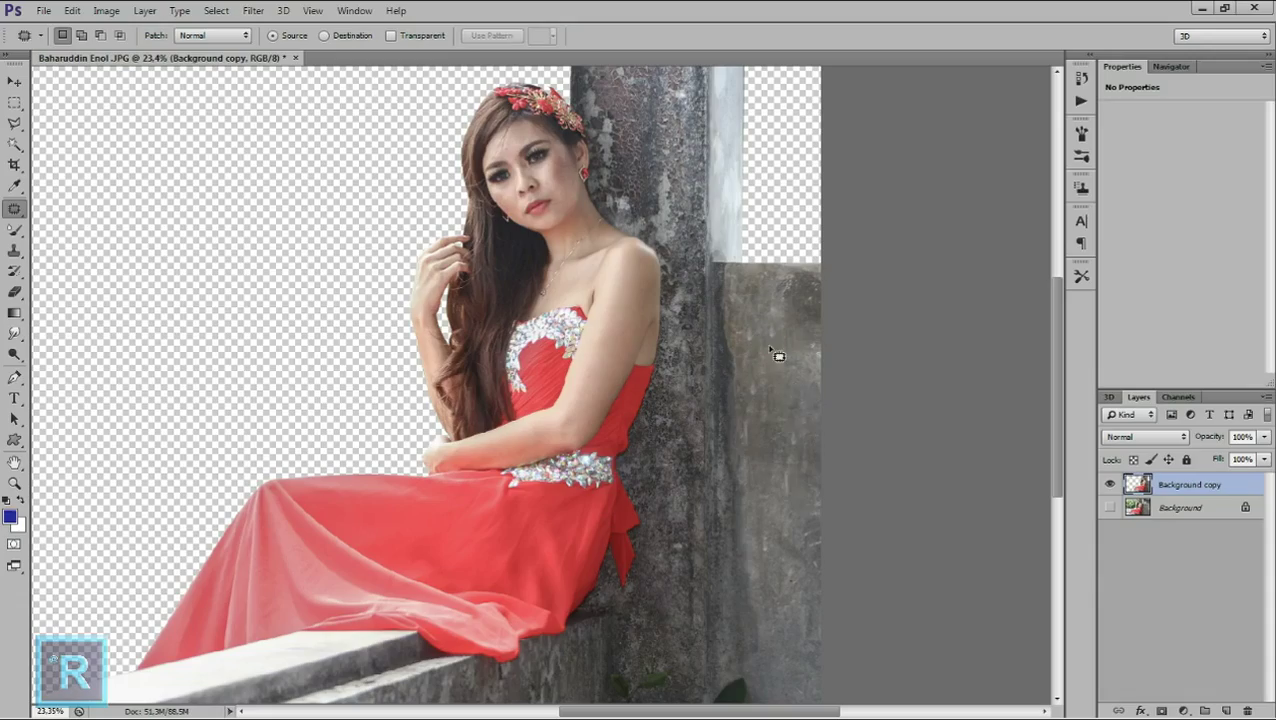
pyautogui.hotkey('ctrl', '-')
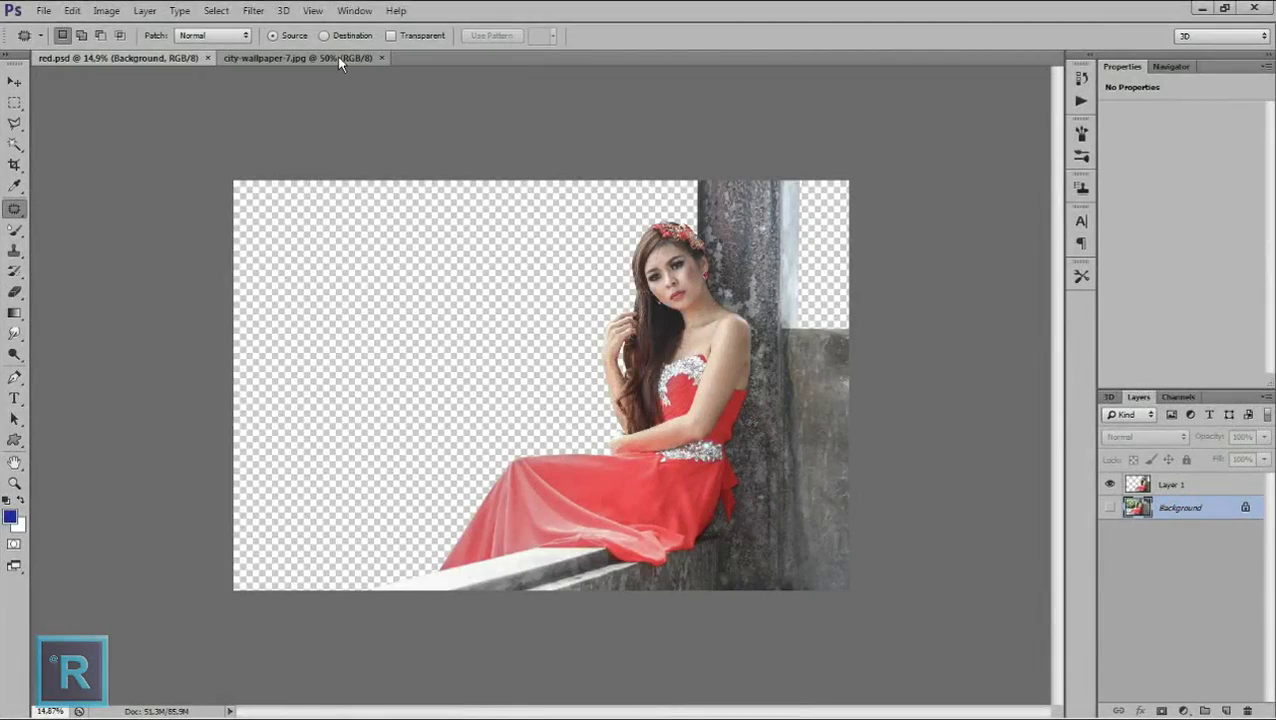
# Bring the city wallpaper image into red.psd with the Move tool.
pyautogui.click(337, 57)
pyautogui.click(16, 78)
pyautogui.moveTo(437, 388)
pyautogui.mouseDown()
pyautogui.moveTo(395, 265)
pyautogui.moveTo(410, 278)
pyautogui.mouseUp()
# Scale and position the city layer to cover the whole canvas.
pyautogui.hotkey('ctrl', 't')
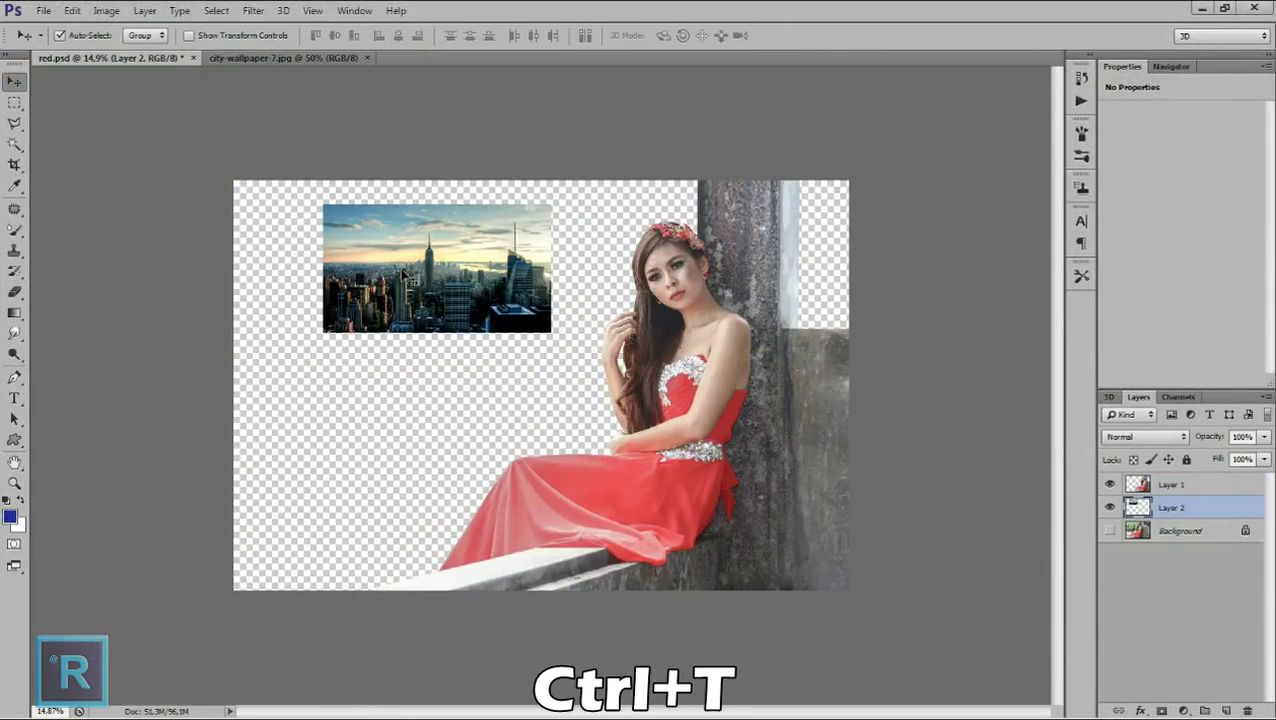
pyautogui.moveTo(553, 318); pyautogui.dragTo(958, 706)
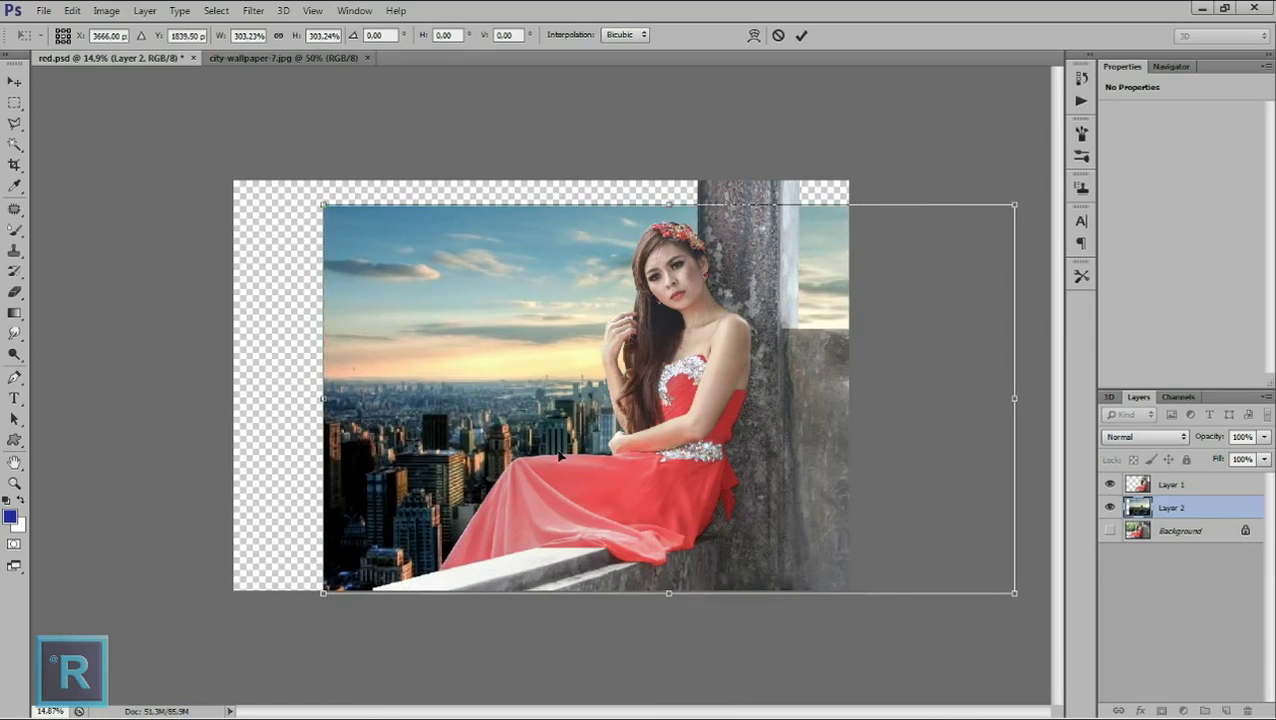
pyautogui.moveTo(322, 205); pyautogui.dragTo(277, 172)
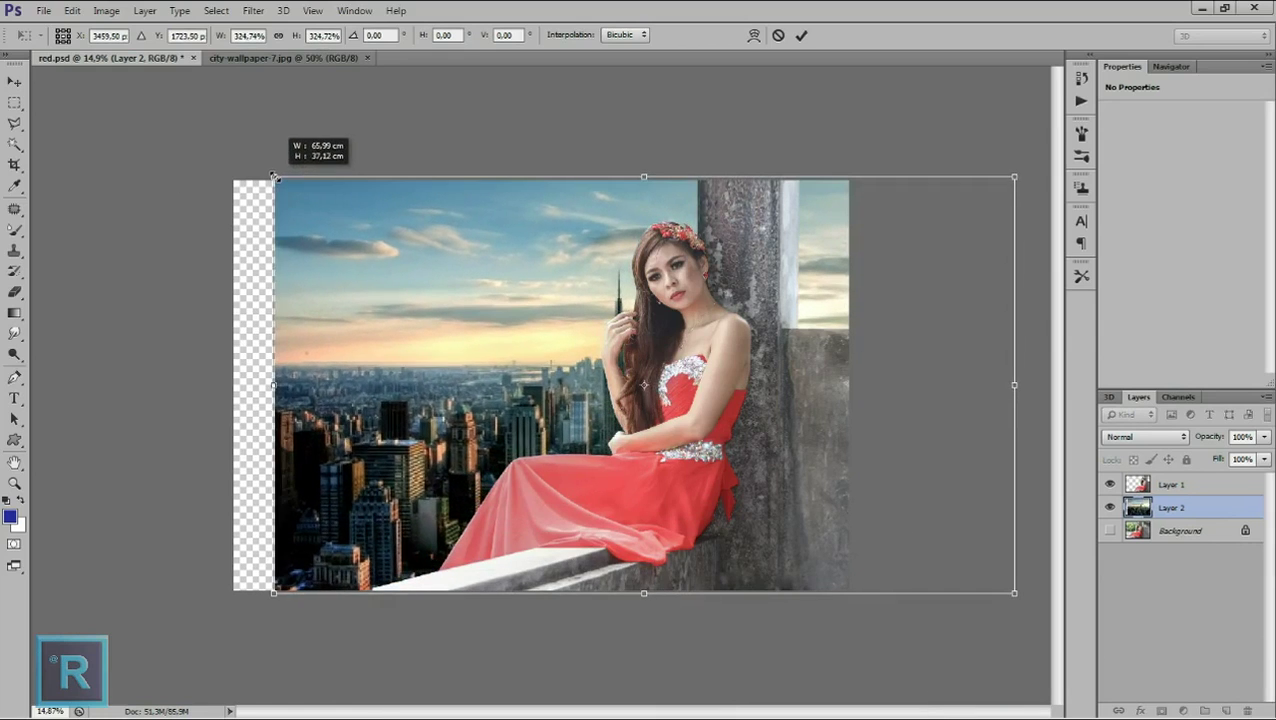
pyautogui.moveTo(417, 228); pyautogui.dragTo(249, 226)
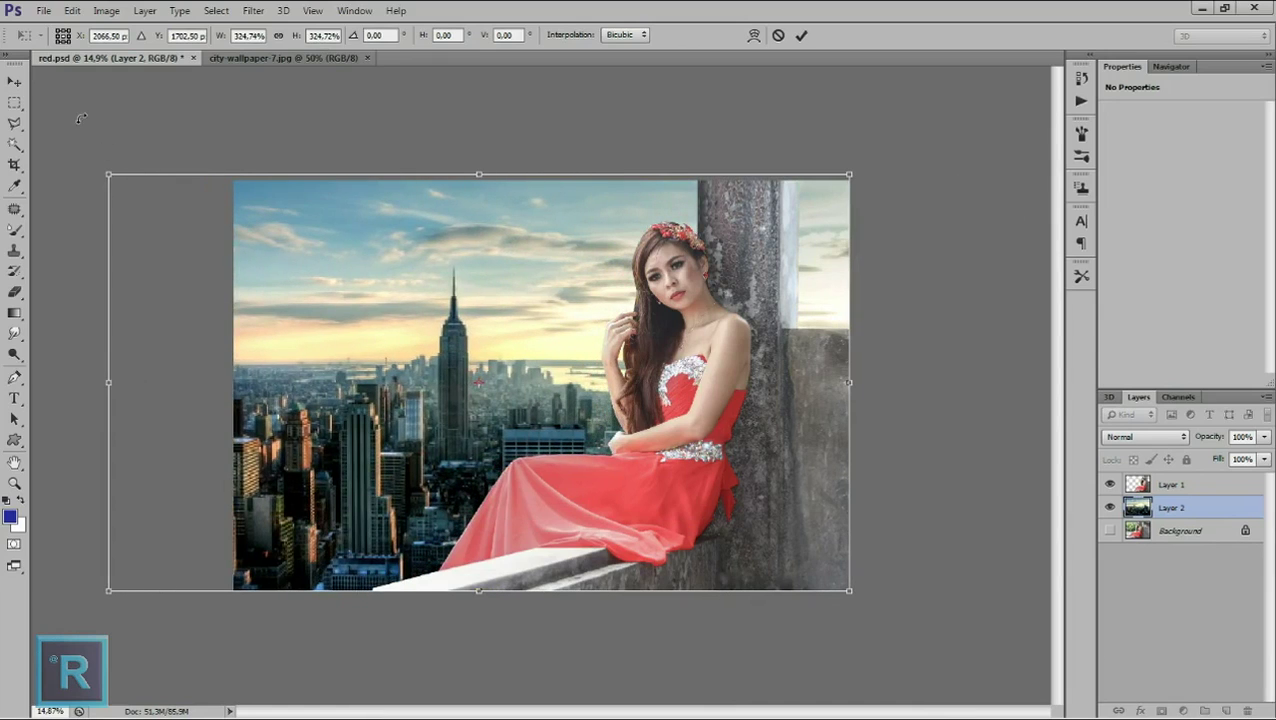
pyautogui.moveTo(106, 173); pyautogui.dragTo(111, 178)
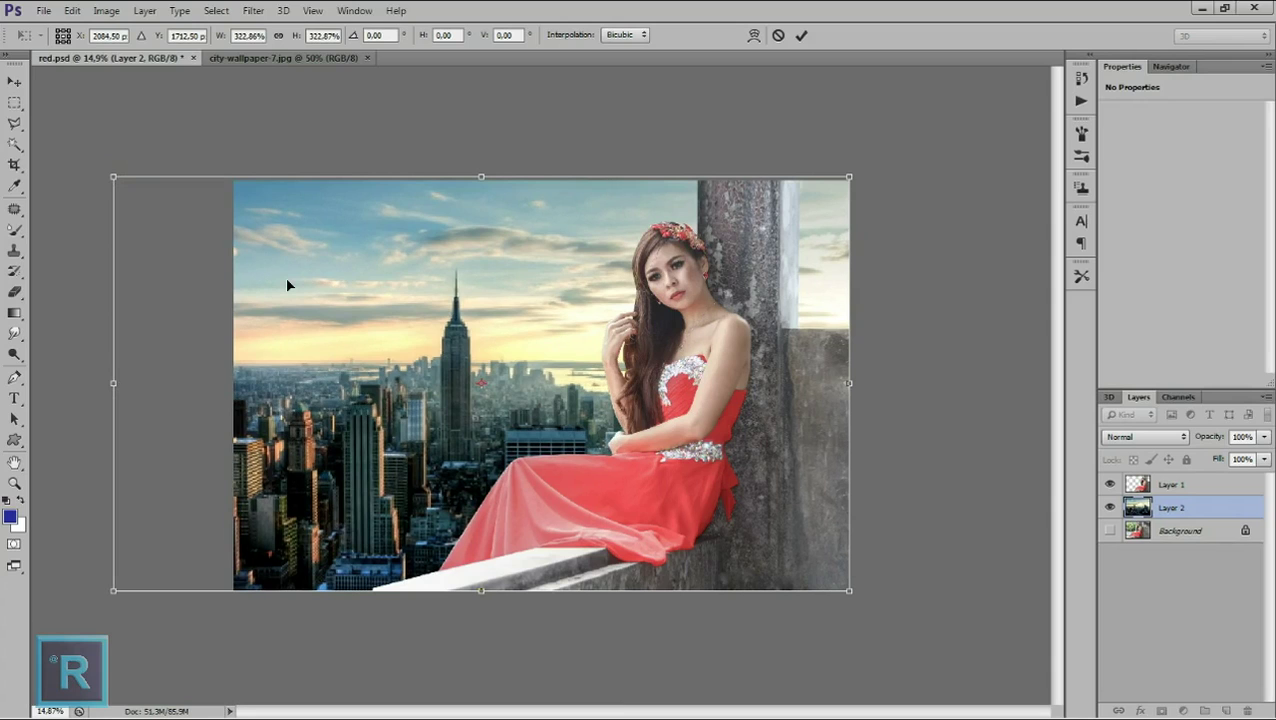
pyautogui.press('Return')
# Add a Color Balance layer clipped to Layer 1 with midtones +19, +5, -6.
pyautogui.hotkey('ctrl', '0')
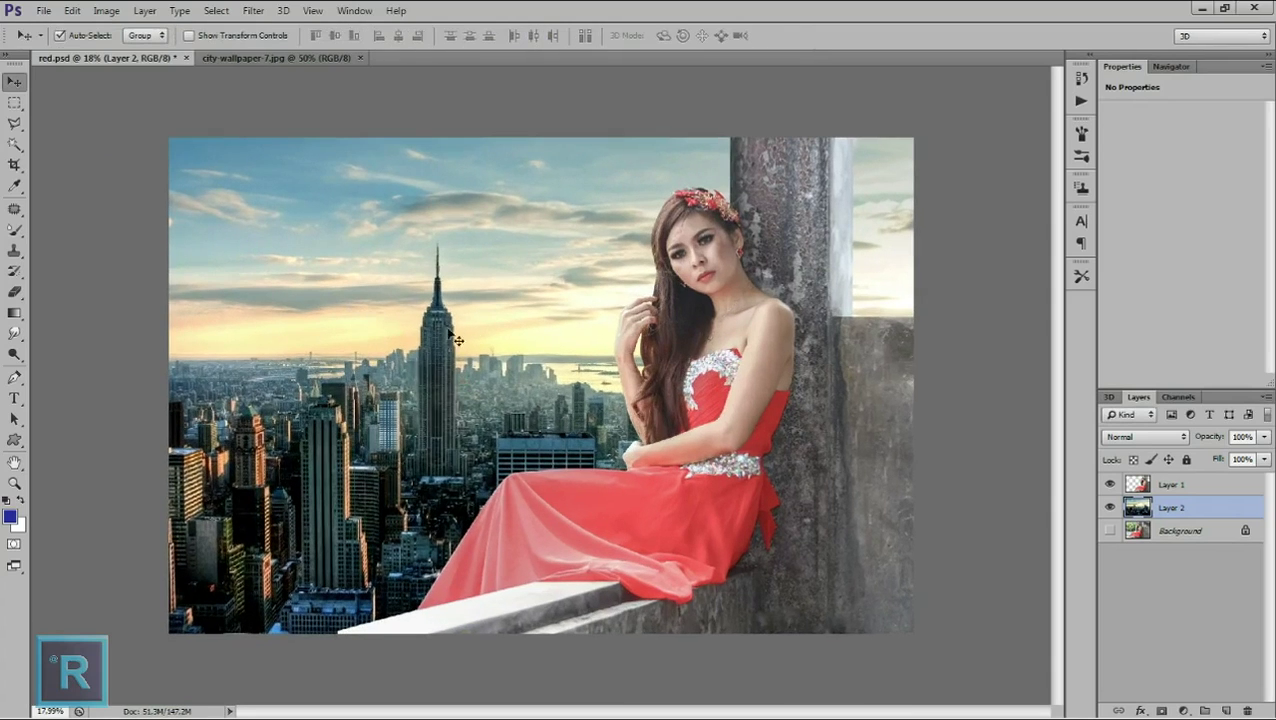
pyautogui.scroll(-1, 586, 370)
pyautogui.click(1178, 486)
pyautogui.click(1184, 710)
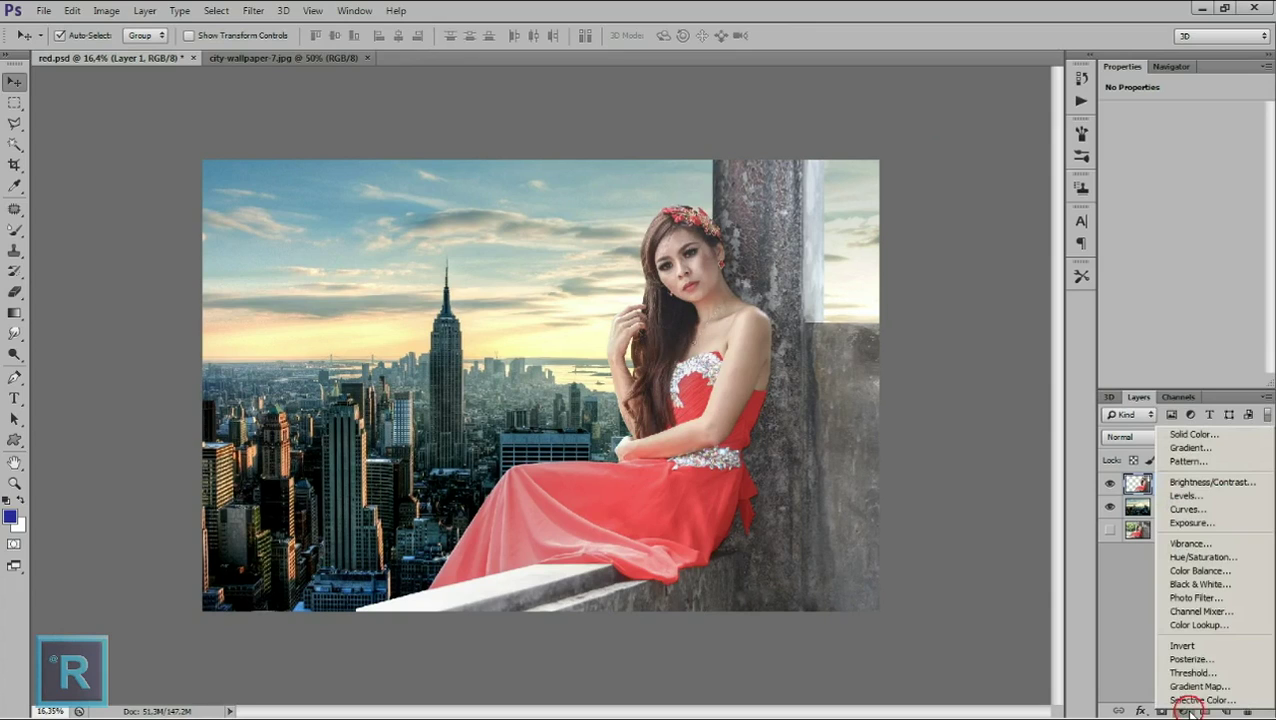
pyautogui.click(1198, 570)
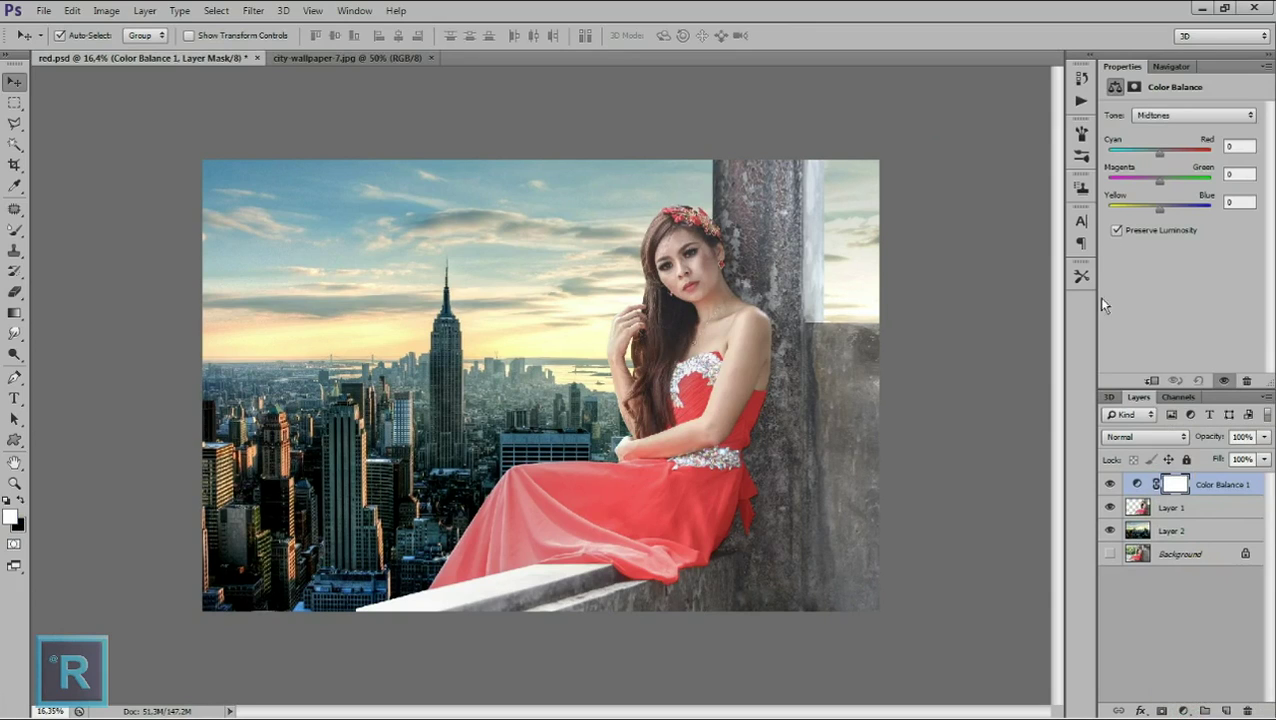
pyautogui.moveTo(1158, 207); pyautogui.dragTo(1173, 208)
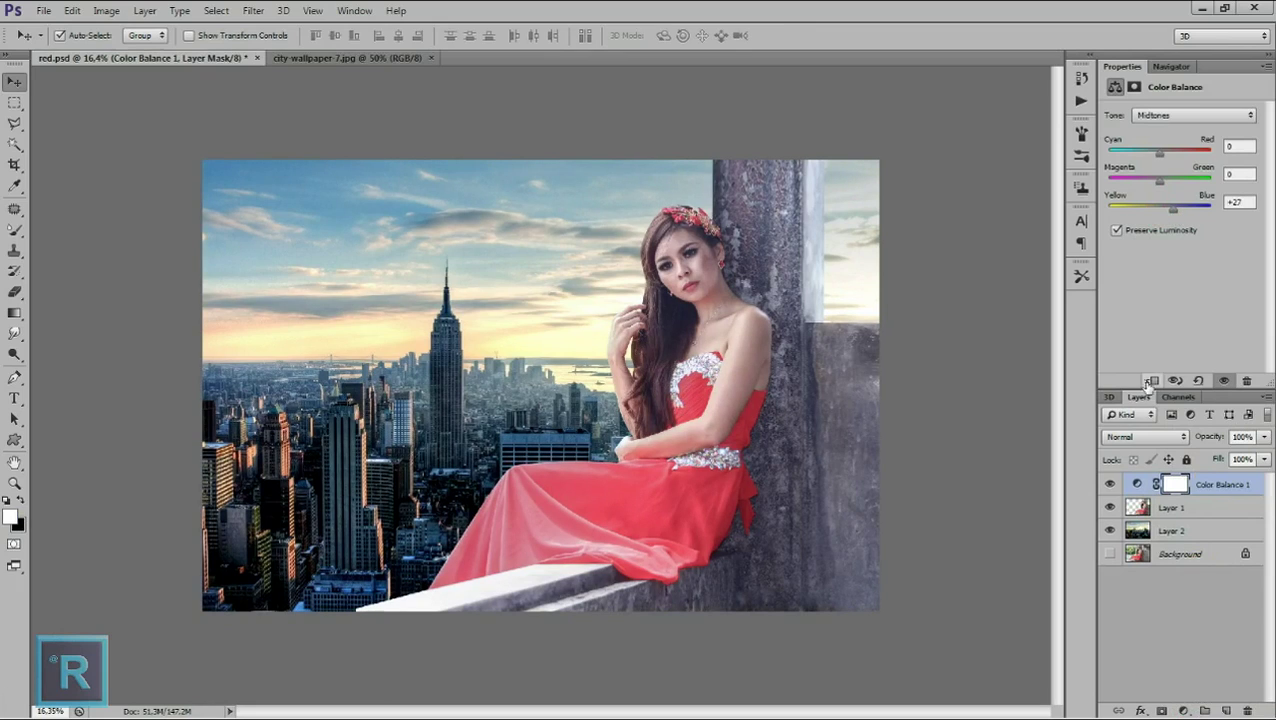
pyautogui.click(1152, 382)
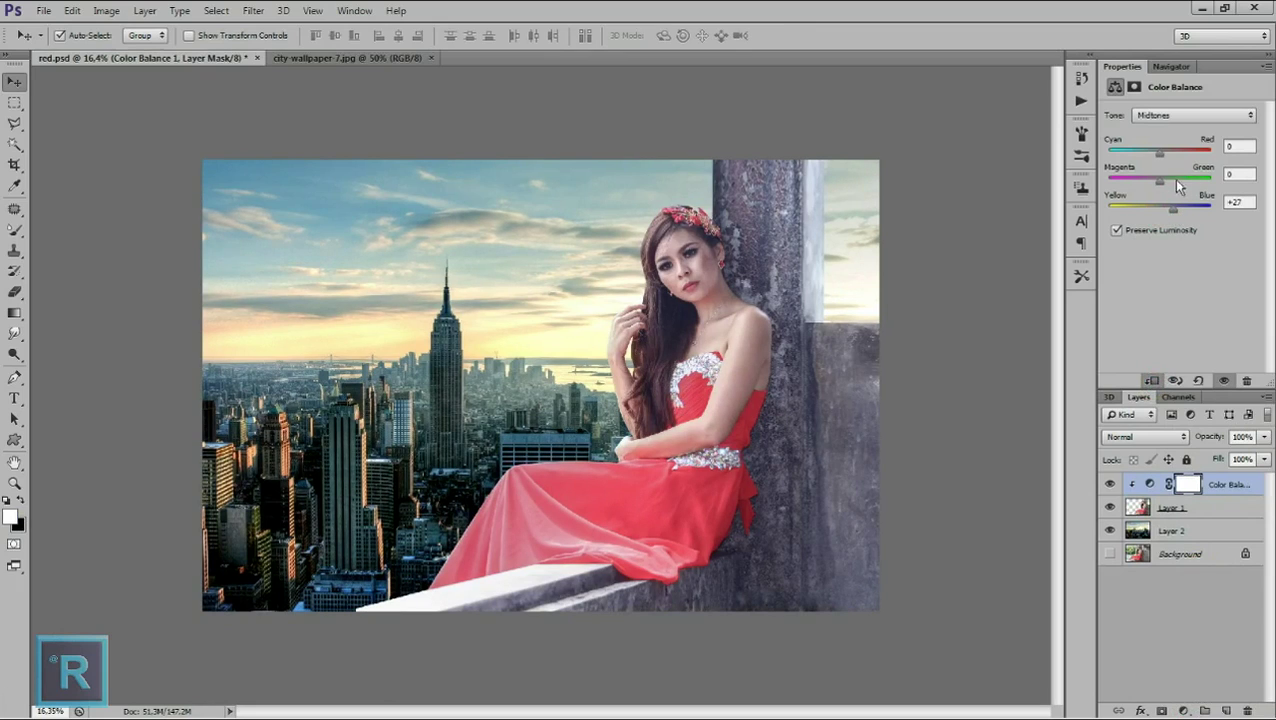
pyautogui.moveTo(1173, 210); pyautogui.dragTo(1148, 210)
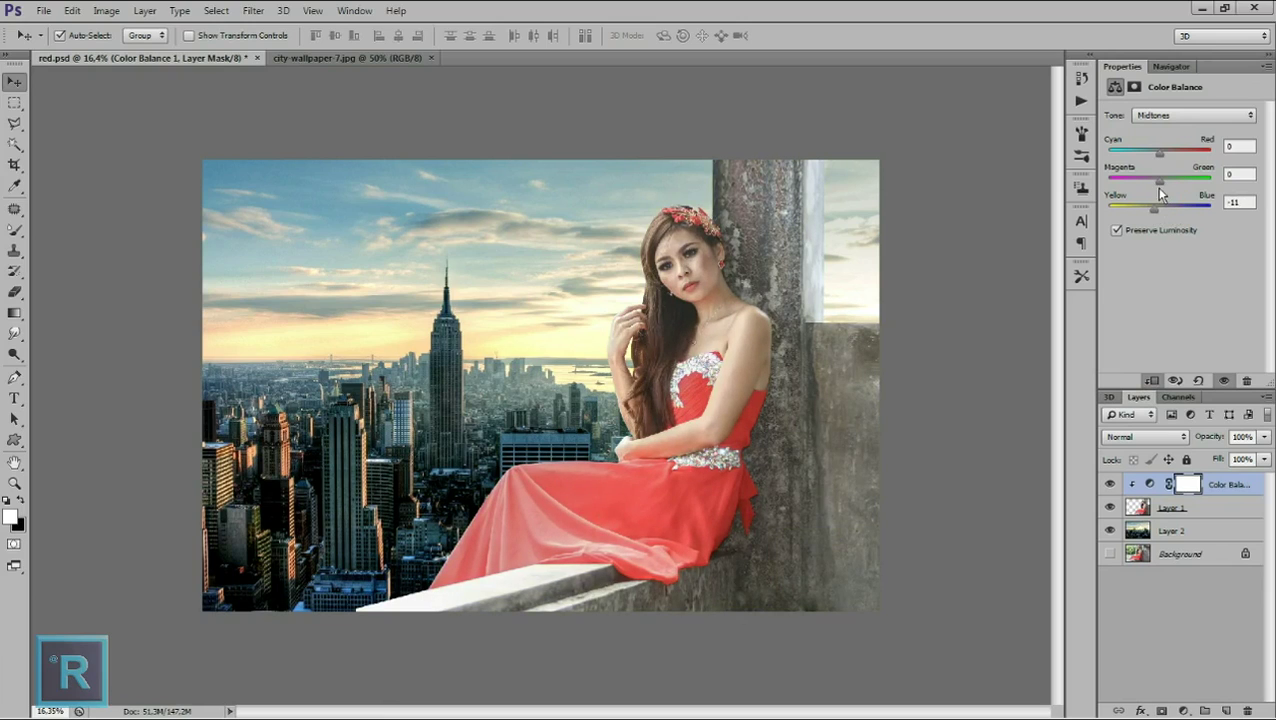
pyautogui.moveTo(1159, 154)
pyautogui.mouseDown()
pyautogui.moveTo(1170, 158)
pyautogui.moveTo(1162, 181)
pyautogui.mouseUp()
pyautogui.moveTo(1146, 213); pyautogui.dragTo(1156, 209)
pyautogui.click(1221, 487)
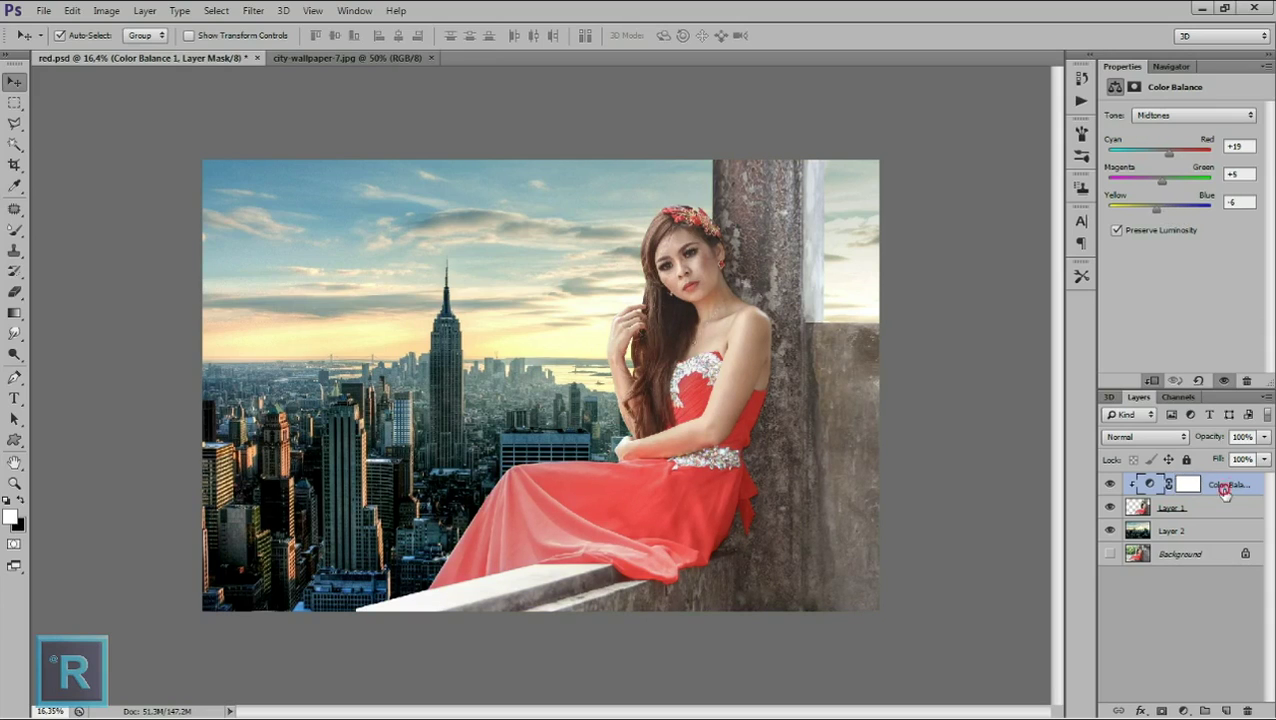
# Add a clipped Curves layer mapping input 150 to output 110, then invert its mask.
pyautogui.click(1183, 711)
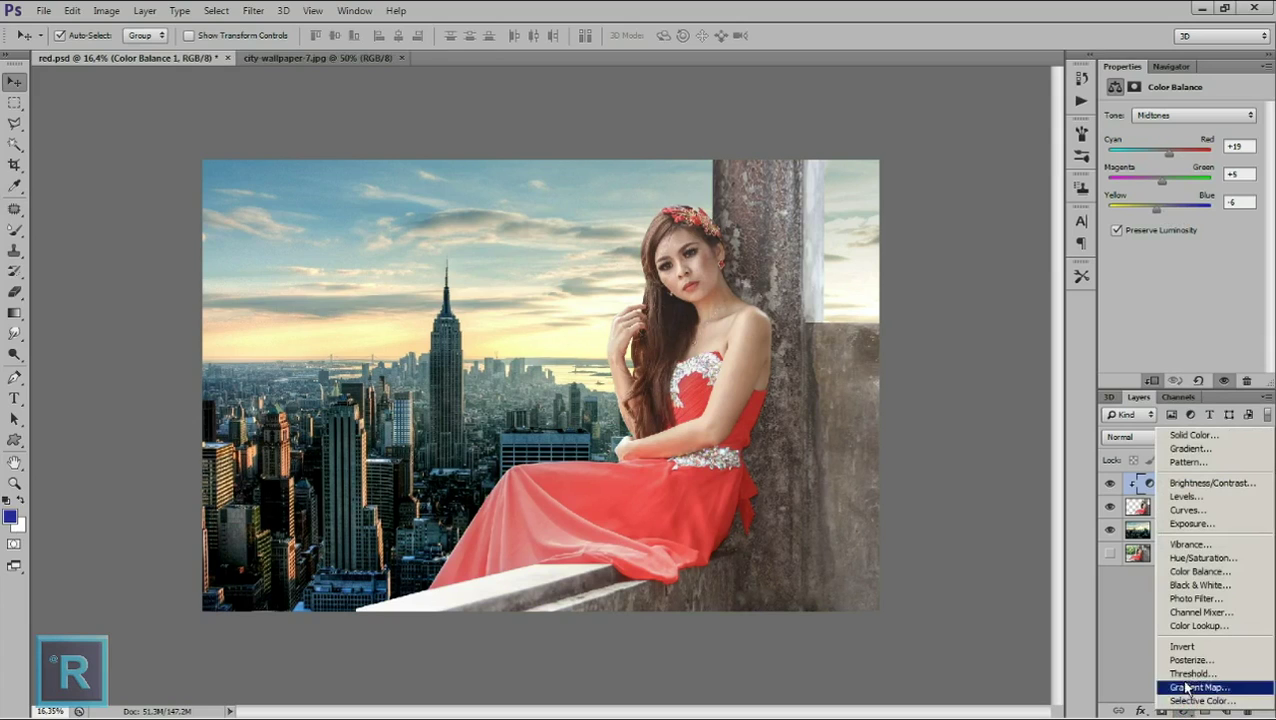
pyautogui.click(1189, 510)
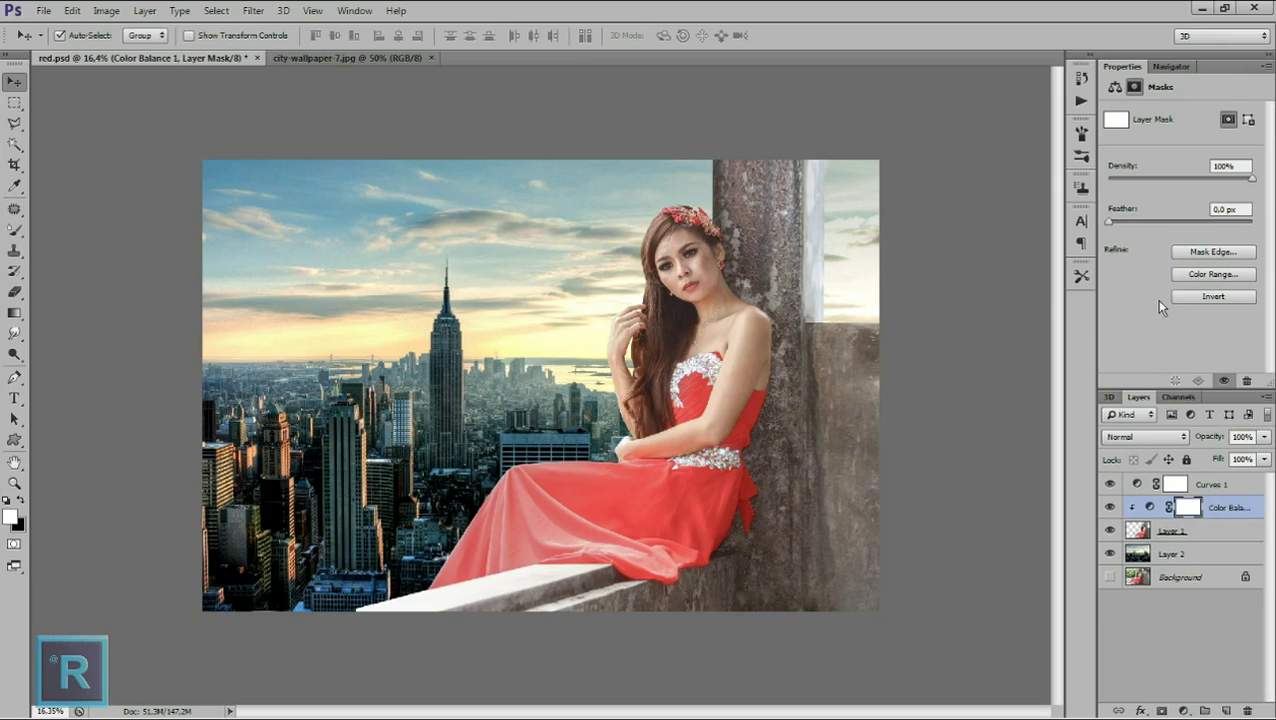
pyautogui.click(1214, 486)
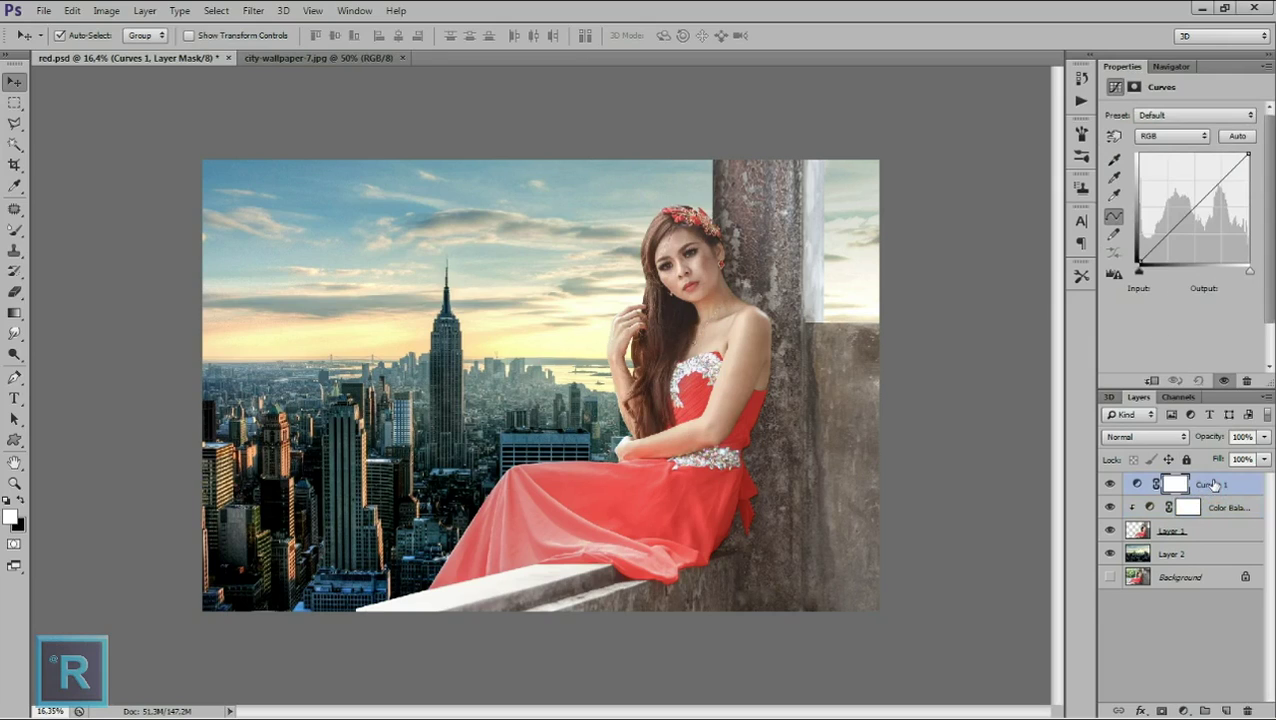
pyautogui.click(1151, 383)
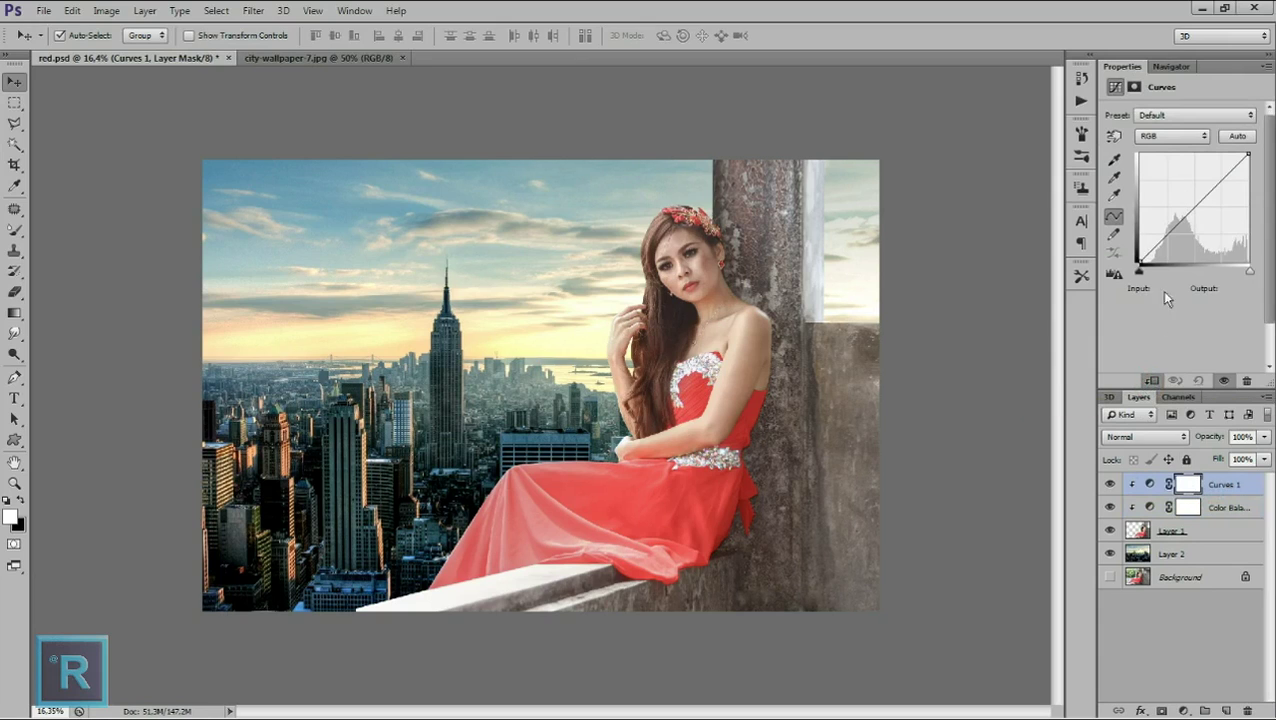
pyautogui.moveTo(1193, 207); pyautogui.dragTo(1203, 213)
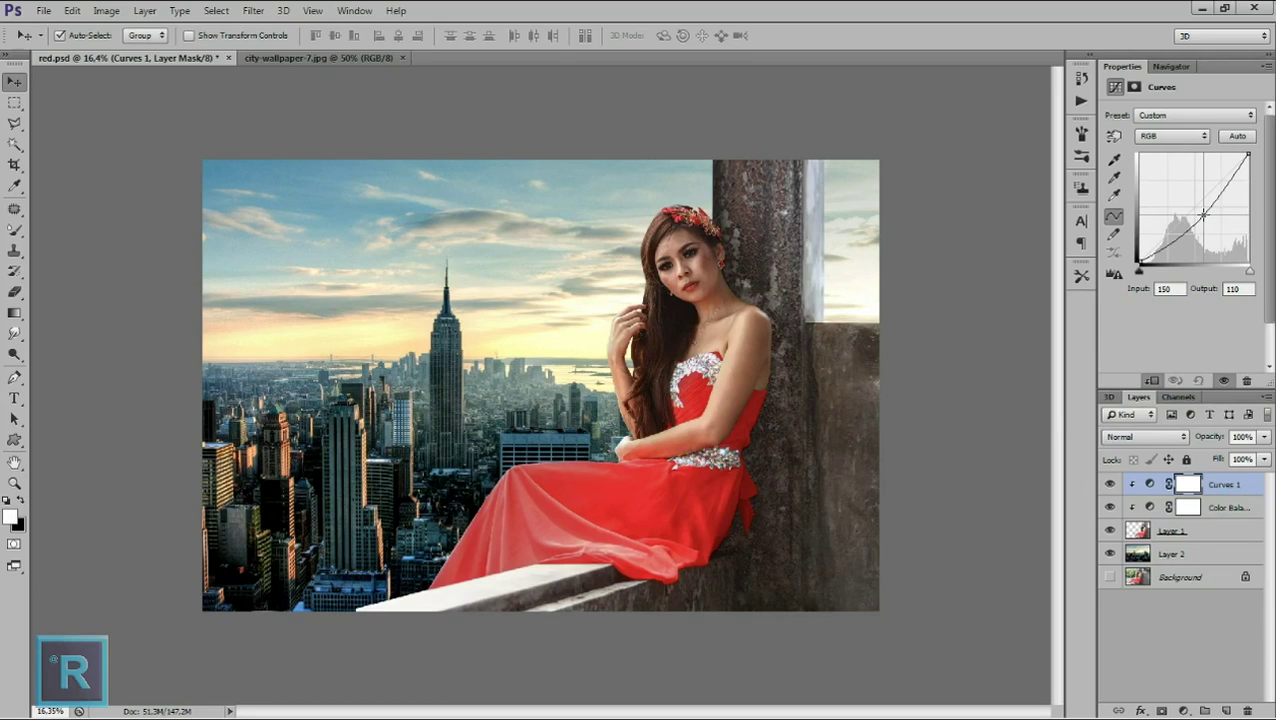
pyautogui.hotkey('ctrl', 'i')
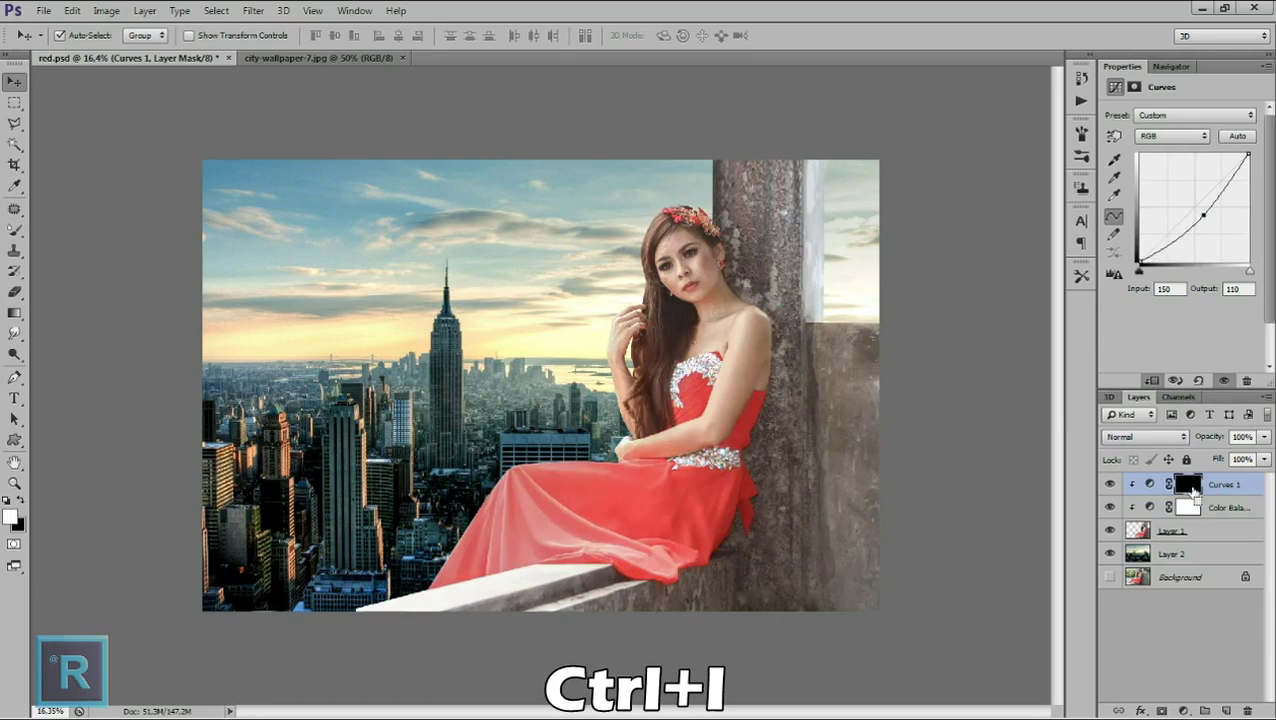
# Switch to the Brush tool and set its size to about 1057 px.
pyautogui.rightClick(14, 230)
pyautogui.click(70, 226)
pyautogui.rightClick(668, 405)
pyautogui.moveTo(738, 441); pyautogui.dragTo(821, 444)
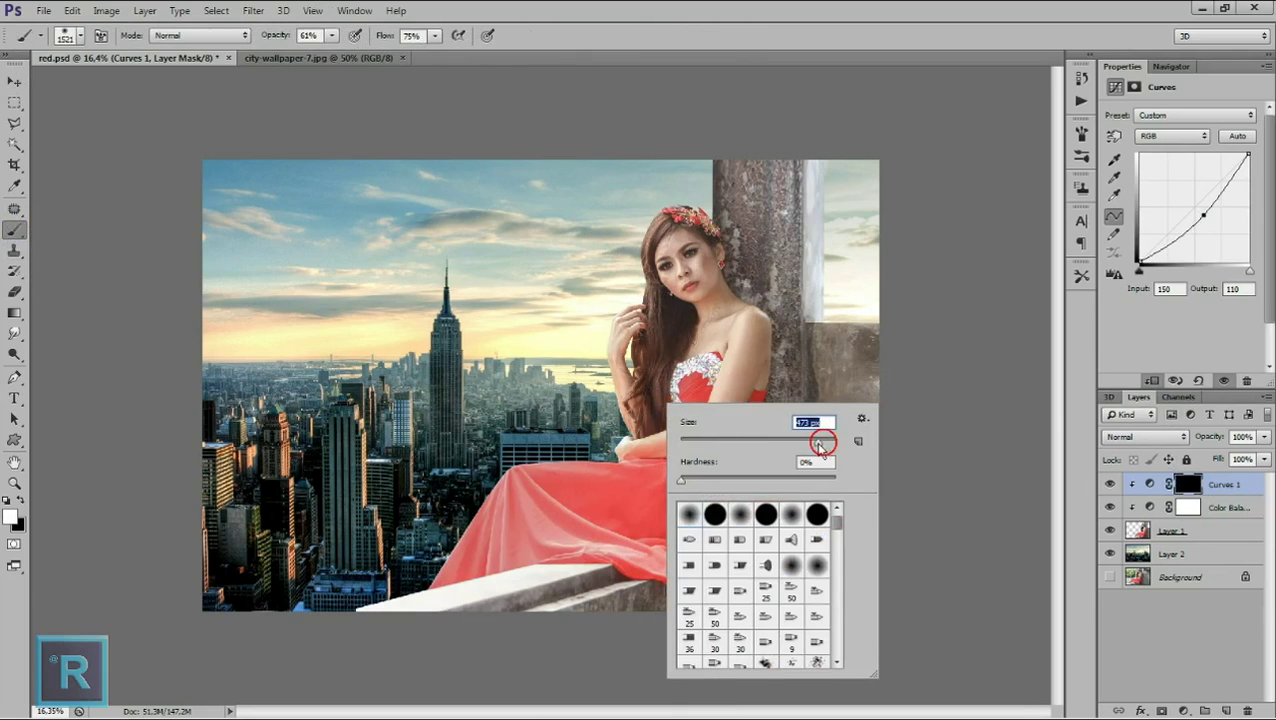
pyautogui.moveTo(825, 444); pyautogui.dragTo(816, 444)
pyautogui.press('Return')
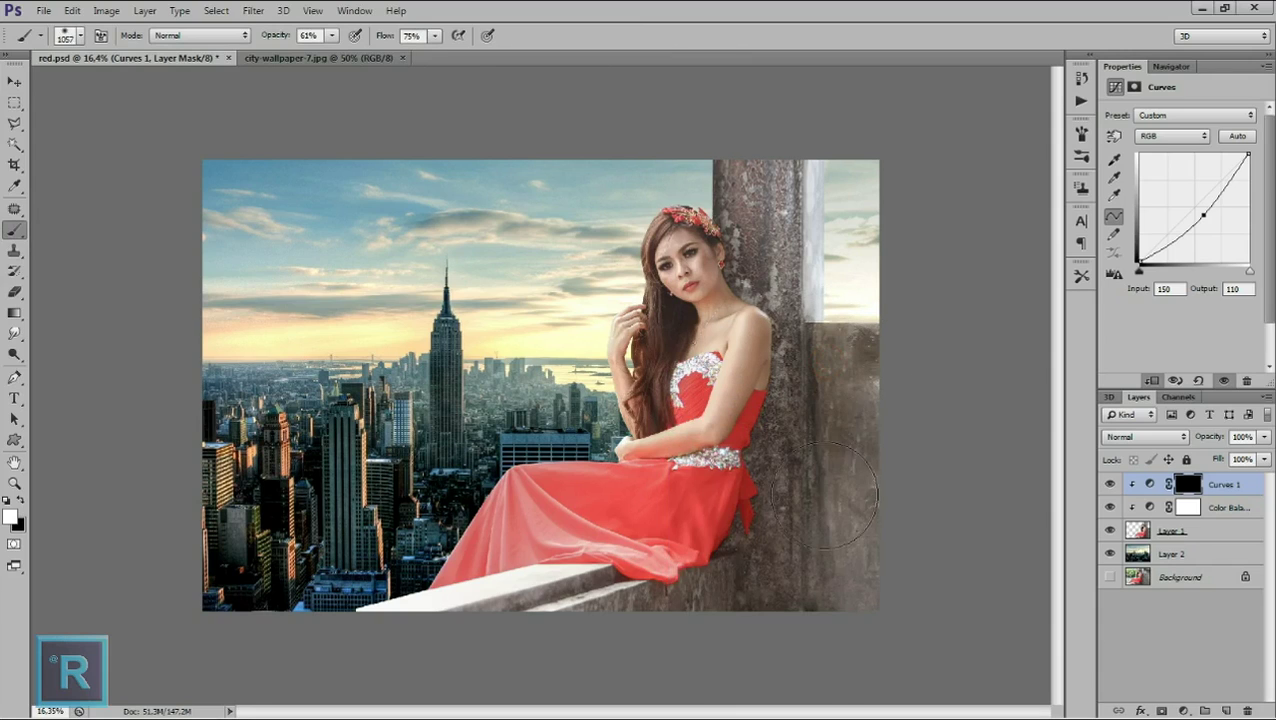
# Paint the Curves 1 darkening onto the lower right wall, then resize the brush to 432 px.
pyautogui.moveTo(822, 501); pyautogui.dragTo(800, 600)
pyautogui.moveTo(836, 556); pyautogui.dragTo(850, 590)
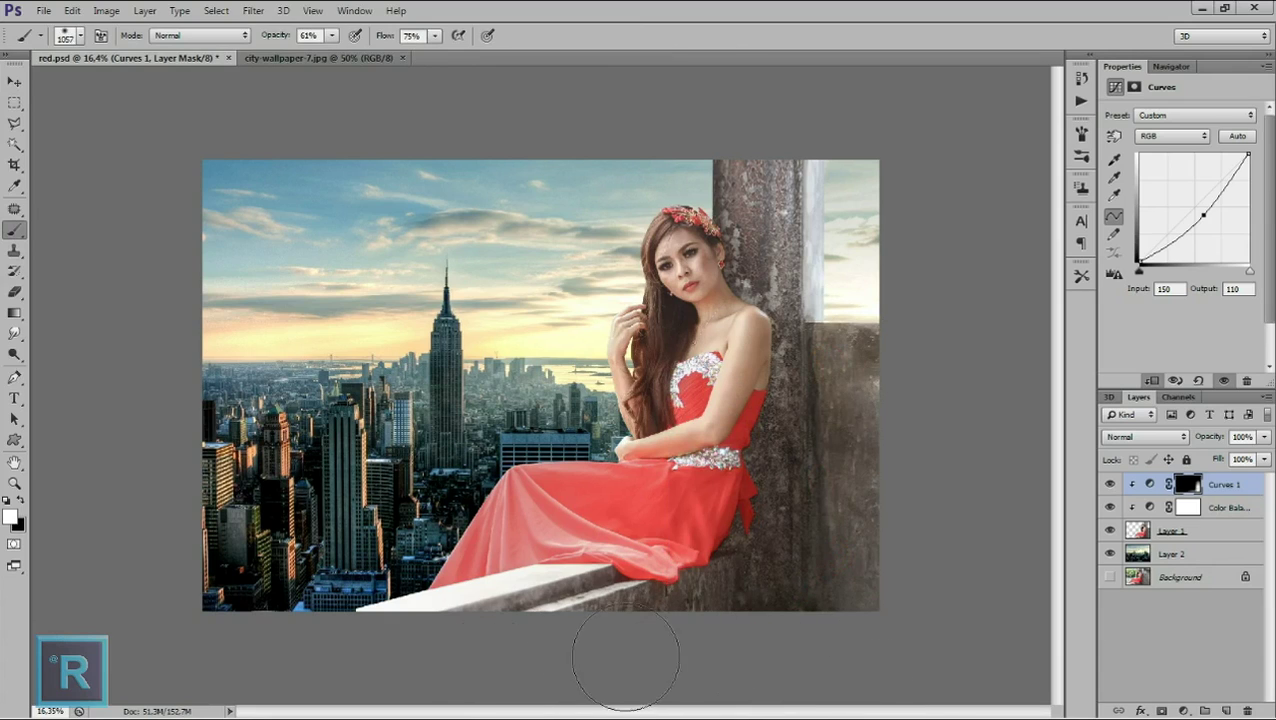
pyautogui.scroll(-1, 832, 507)
pyautogui.rightClick(846, 438)
pyautogui.moveTo(995, 478); pyautogui.dragTo(928, 450)
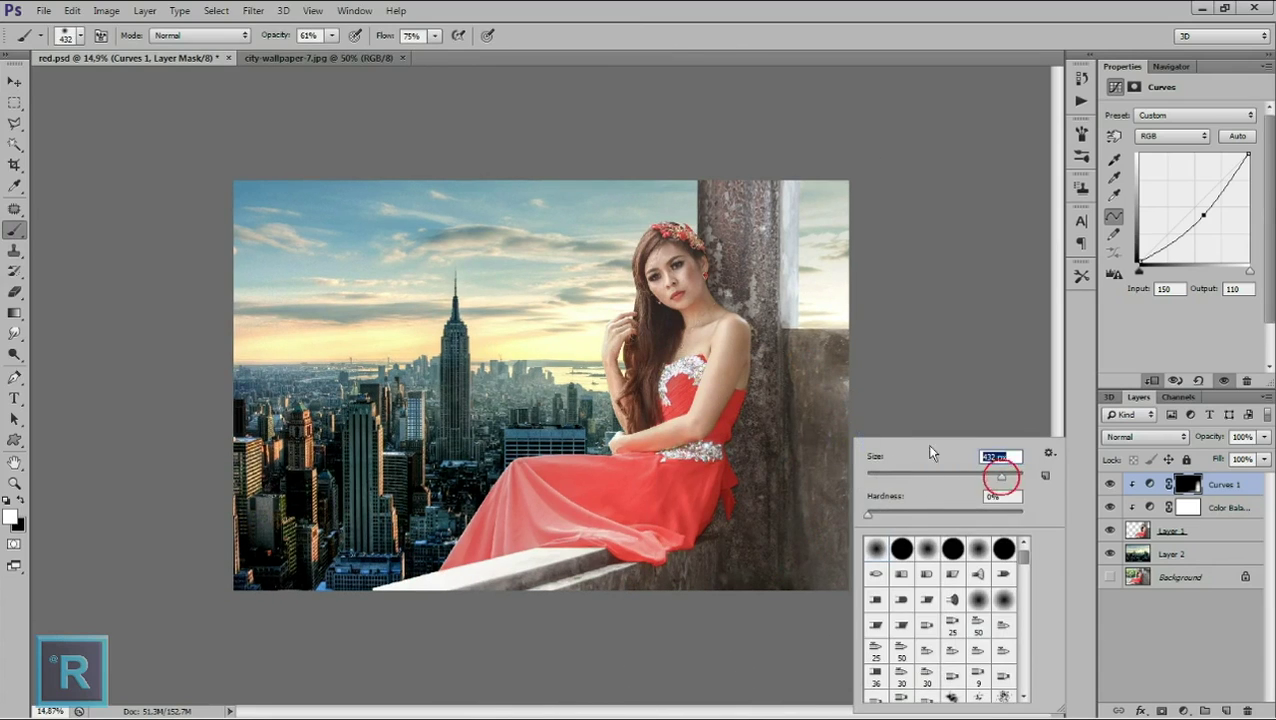
pyautogui.click(760, 295)
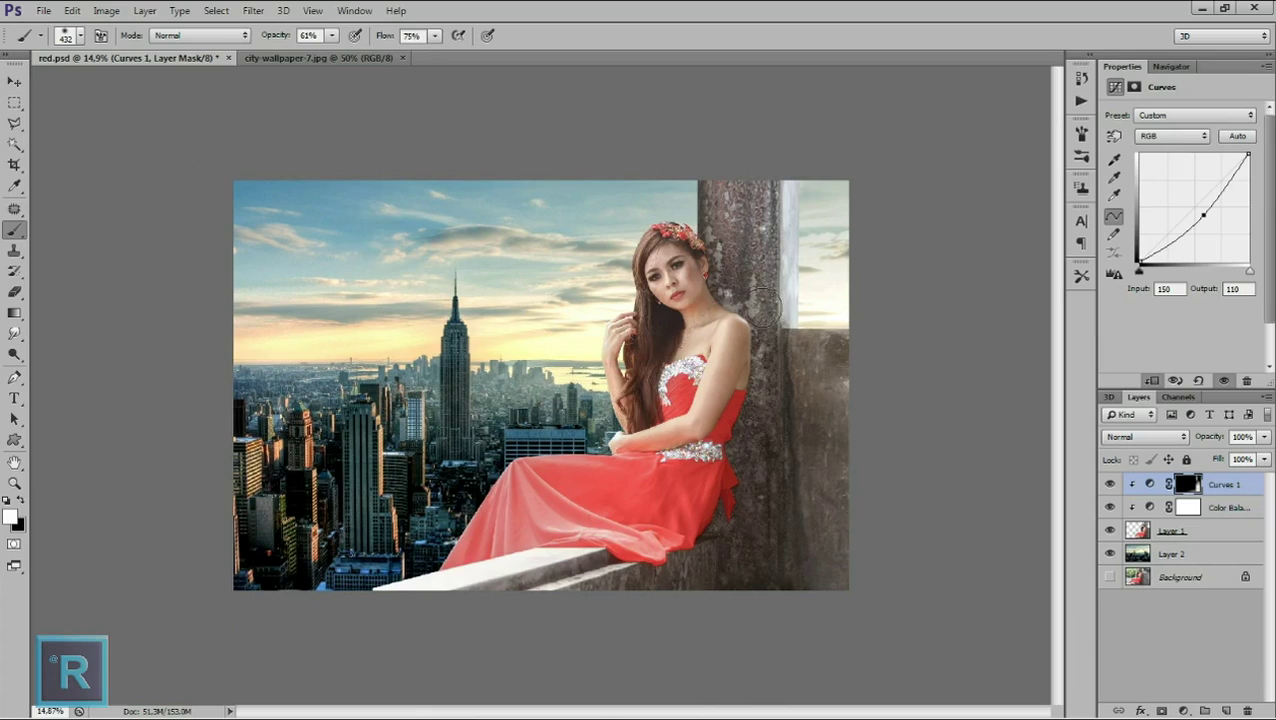
pyautogui.scroll(1, 607, 543)
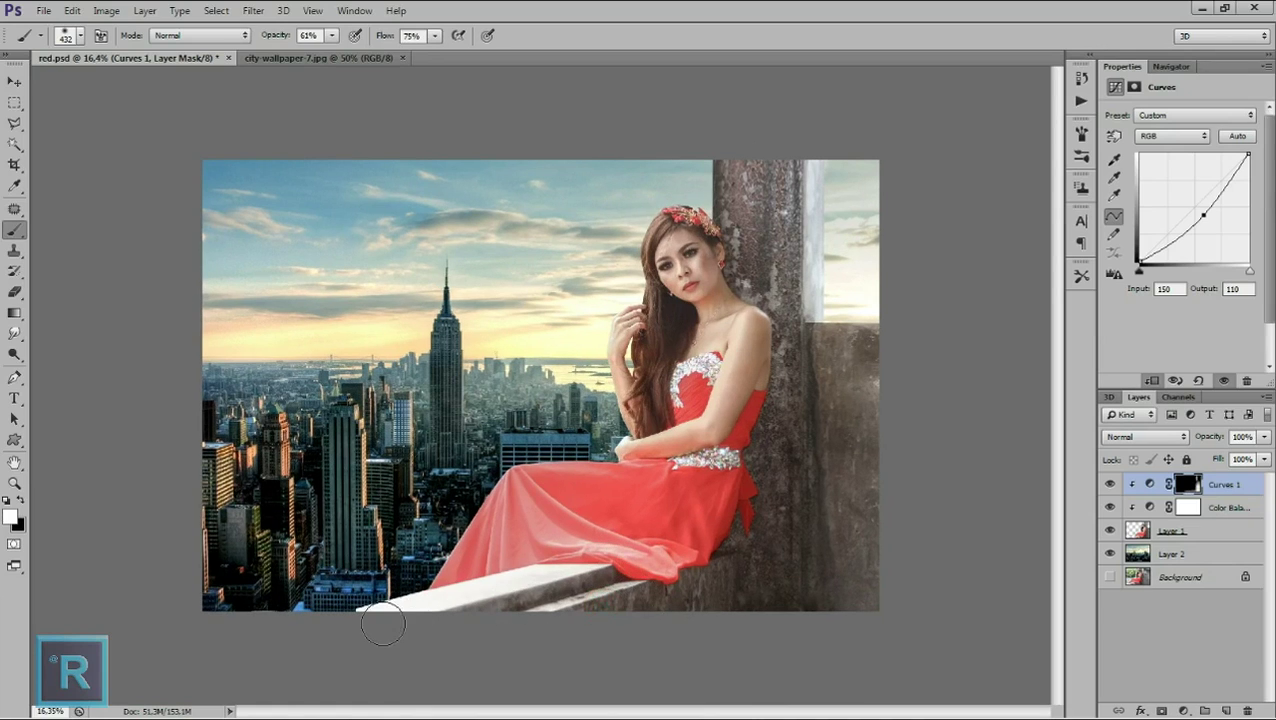
# Paint the Curves 1 darkening onto the white ledge and the dress down to its hem.
pyautogui.moveTo(535, 580); pyautogui.dragTo(573, 572)
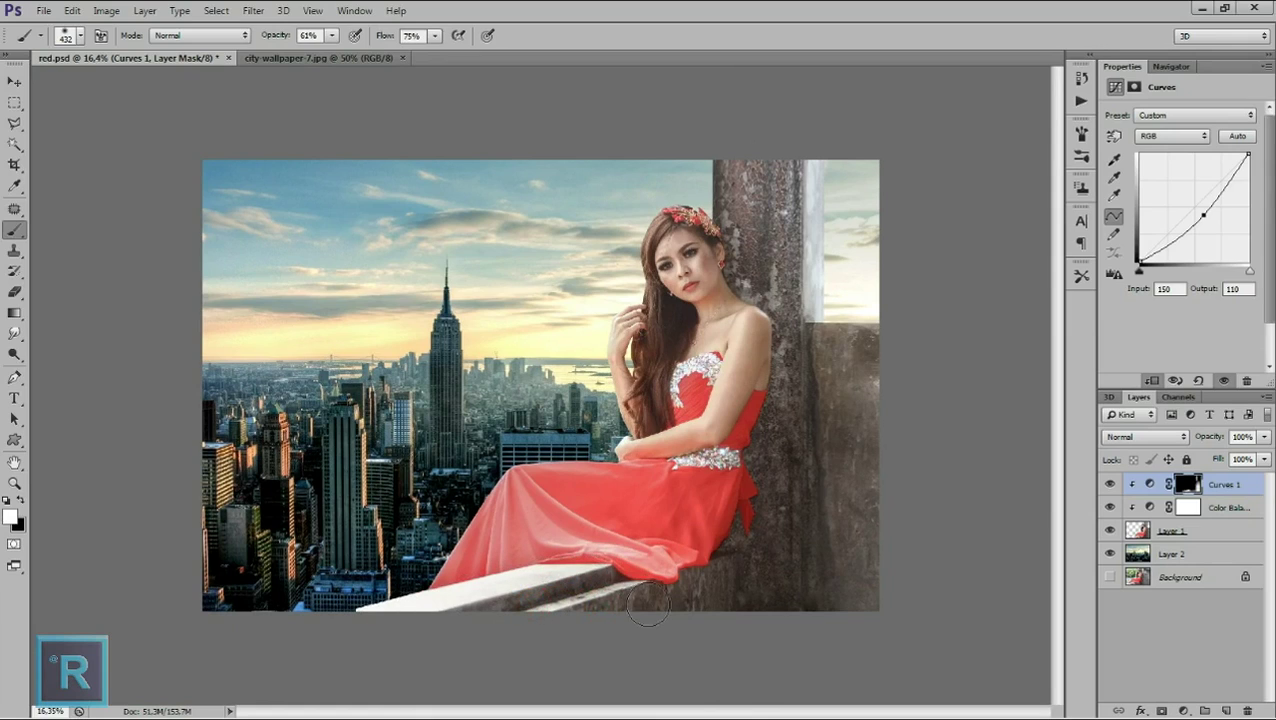
pyautogui.moveTo(556, 544)
pyautogui.mouseDown()
pyautogui.moveTo(480, 530)
pyautogui.moveTo(459, 577)
pyautogui.moveTo(507, 492)
pyautogui.moveTo(640, 520)
pyautogui.moveTo(750, 445)
pyautogui.moveTo(776, 360)
pyautogui.mouseUp()
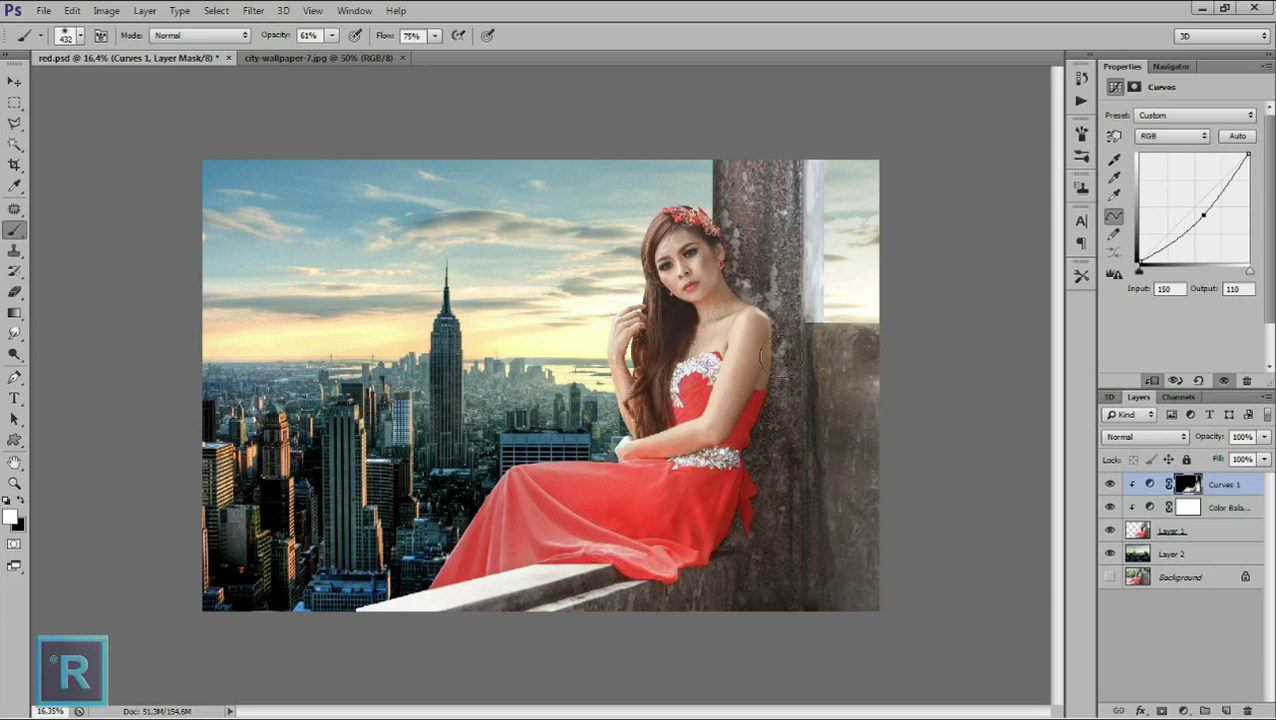
pyautogui.moveTo(748, 511); pyautogui.dragTo(665, 607)
pyautogui.click(679, 593)
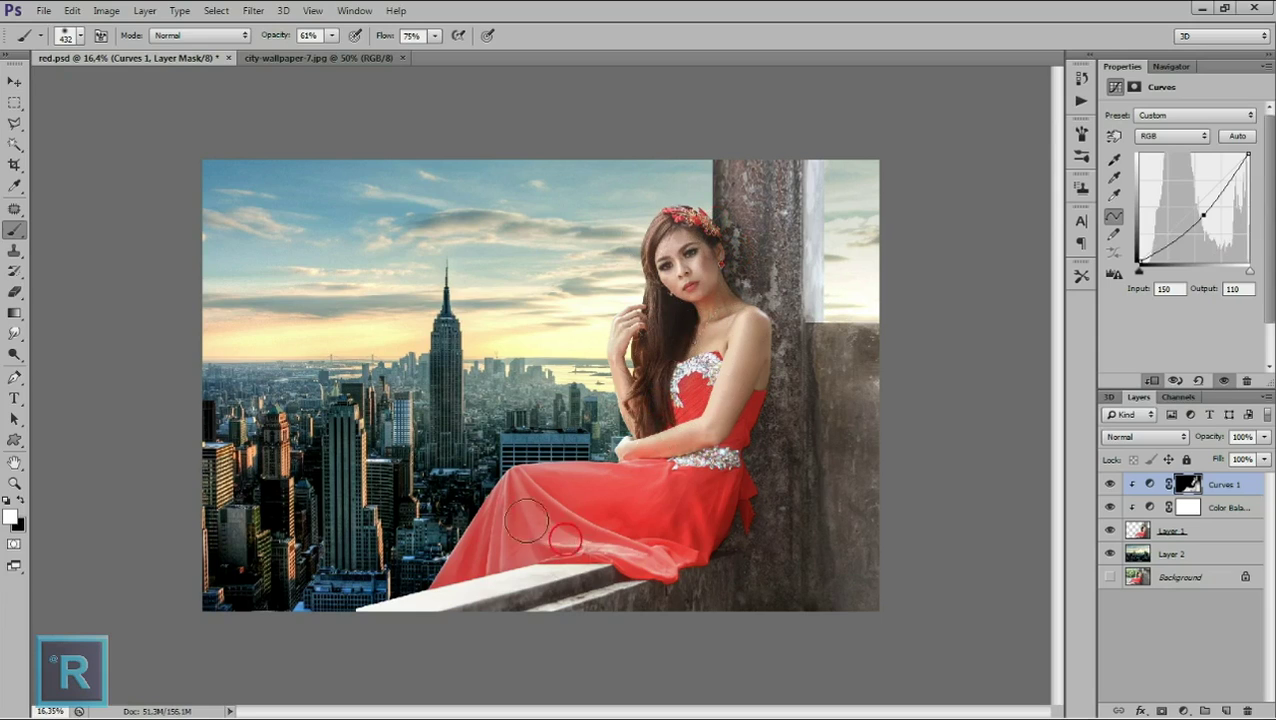
pyautogui.moveTo(634, 547); pyautogui.dragTo(569, 490)
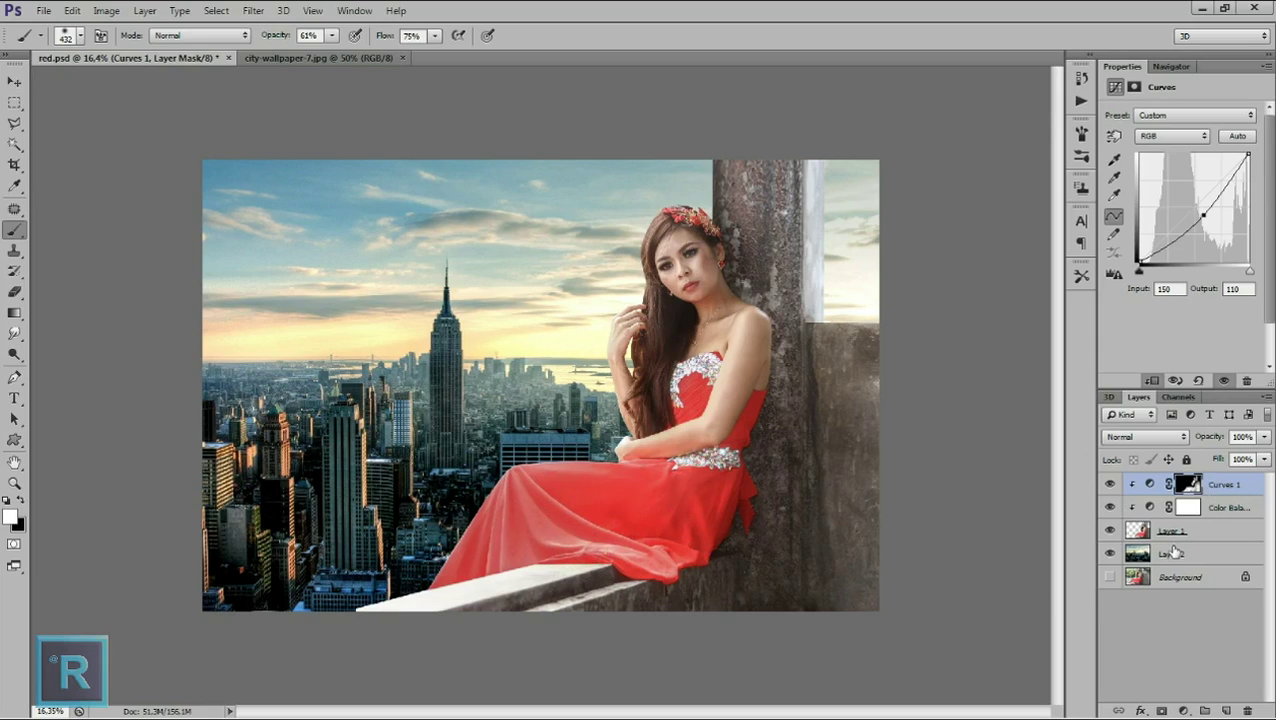
# Raise brush opacity to 100% and darken the lower dress edge at full strength.
pyautogui.click(331, 35)
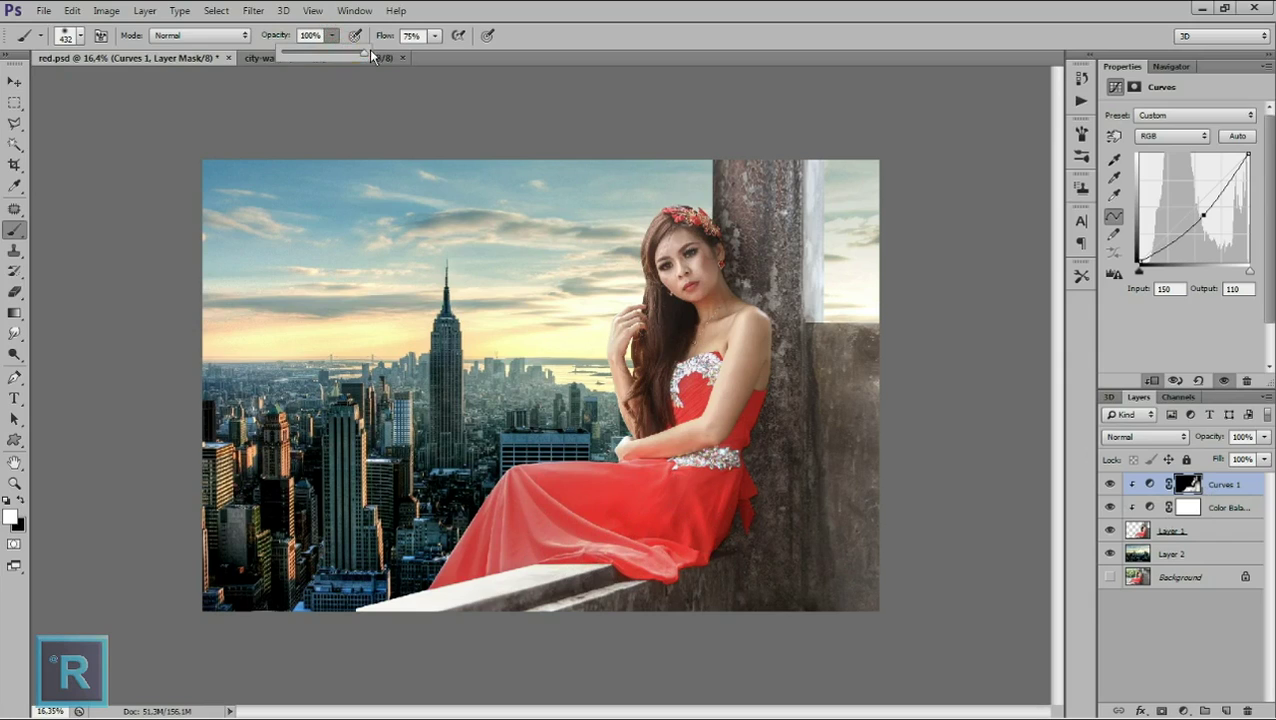
pyautogui.click(525, 523)
pyautogui.moveTo(519, 546)
pyautogui.mouseDown()
pyautogui.moveTo(551, 562)
pyautogui.moveTo(430, 588)
pyautogui.mouseUp()
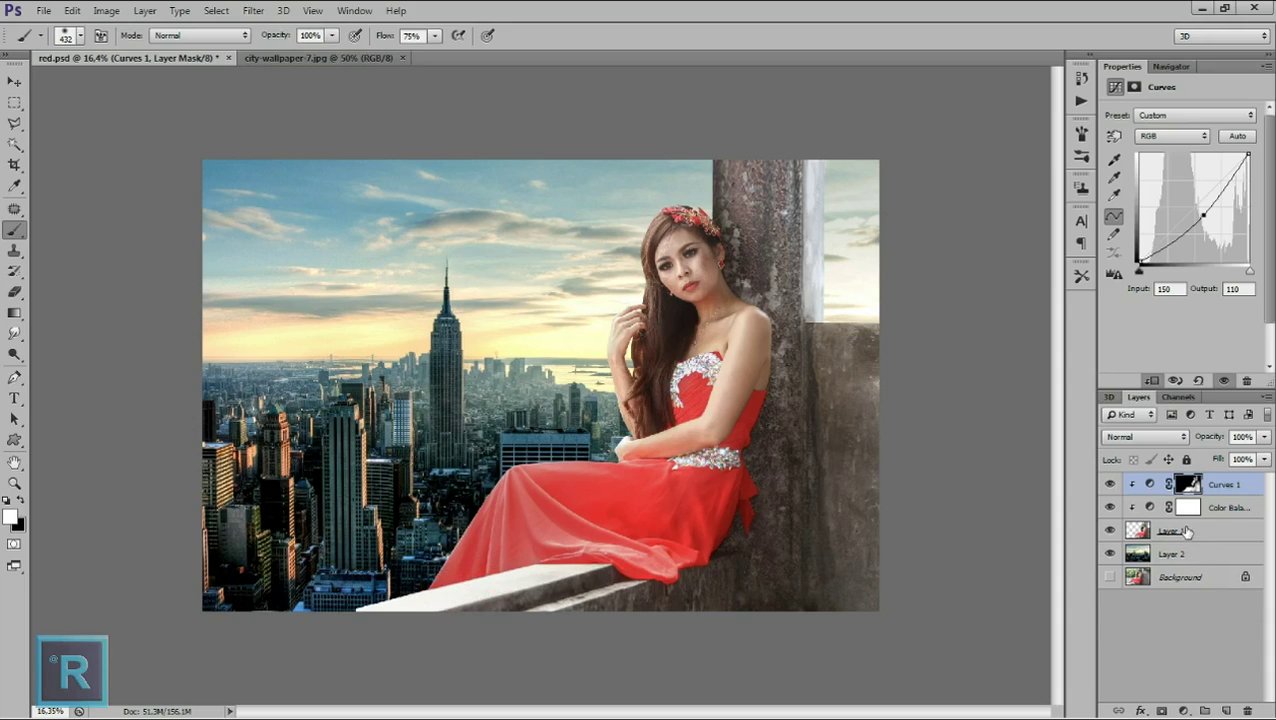
# Select Layer 1 through Curves 1 and start a Free Transform on them.
pyautogui.click(1187, 531)
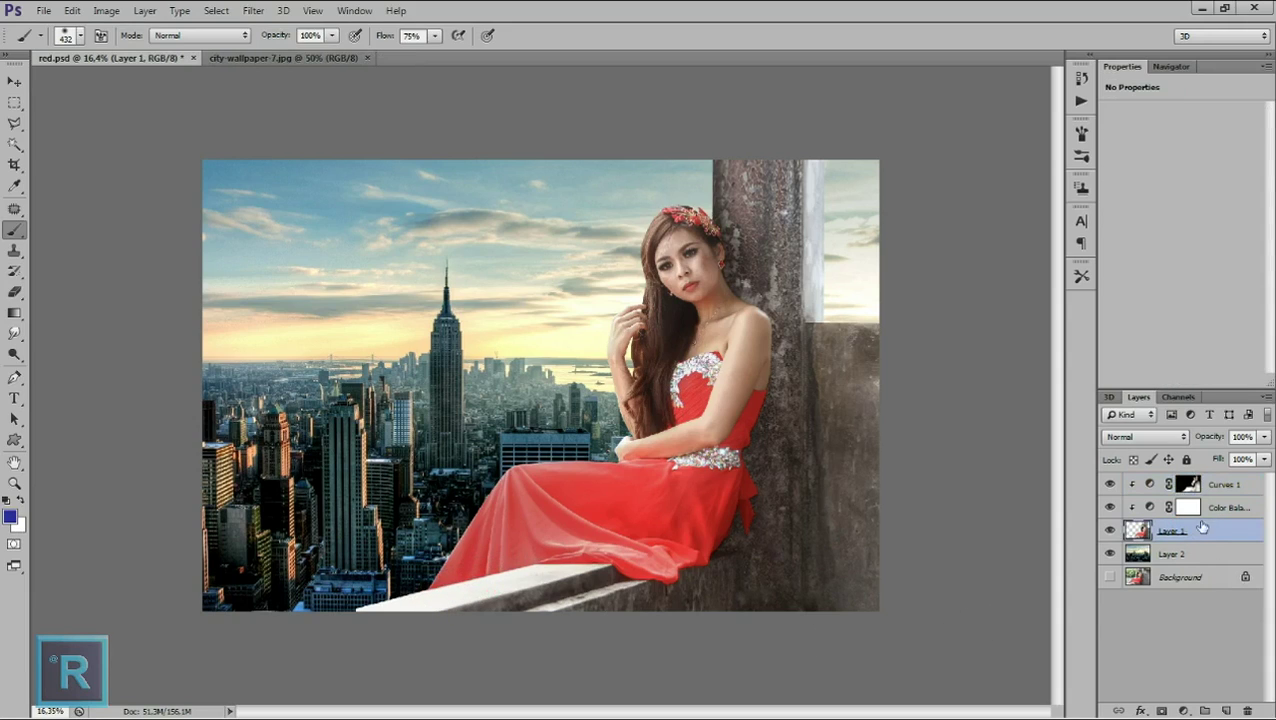
pyautogui.click(1225, 486)
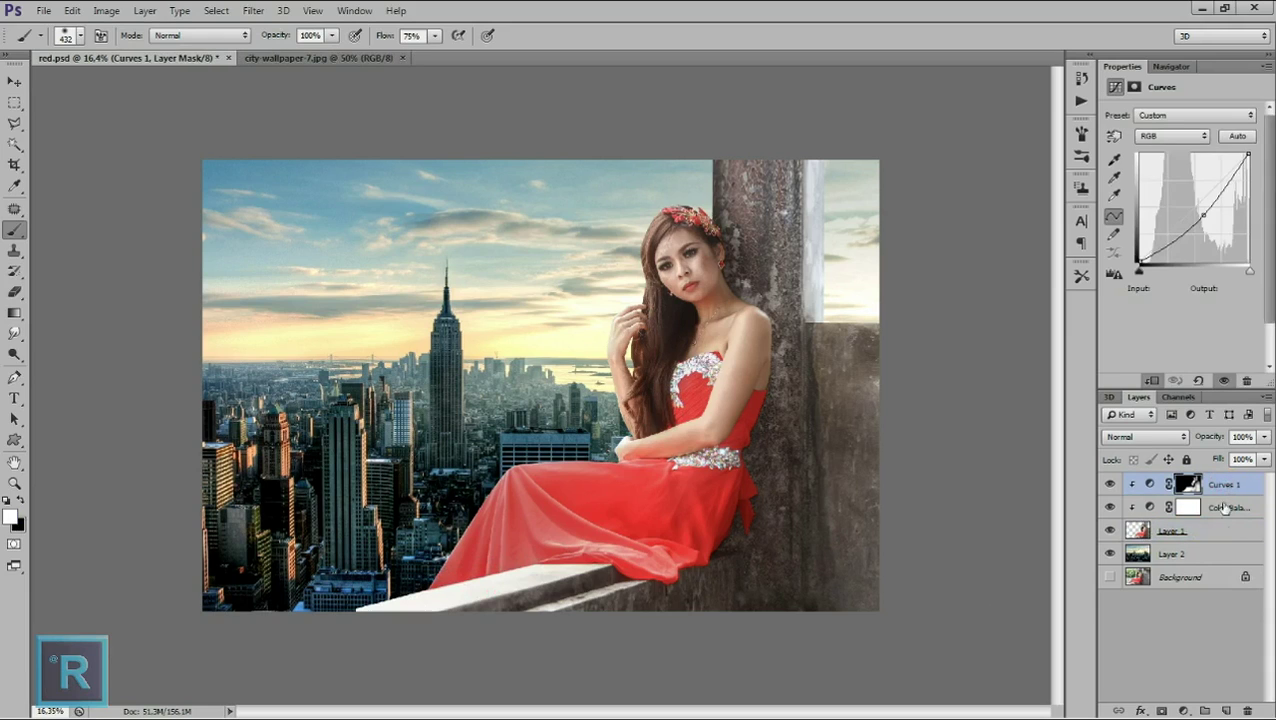
pyautogui.keyDown('shift'); pyautogui.click(1215, 533); pyautogui.keyUp('shift')
pyautogui.hotkey('ctrl', 't')
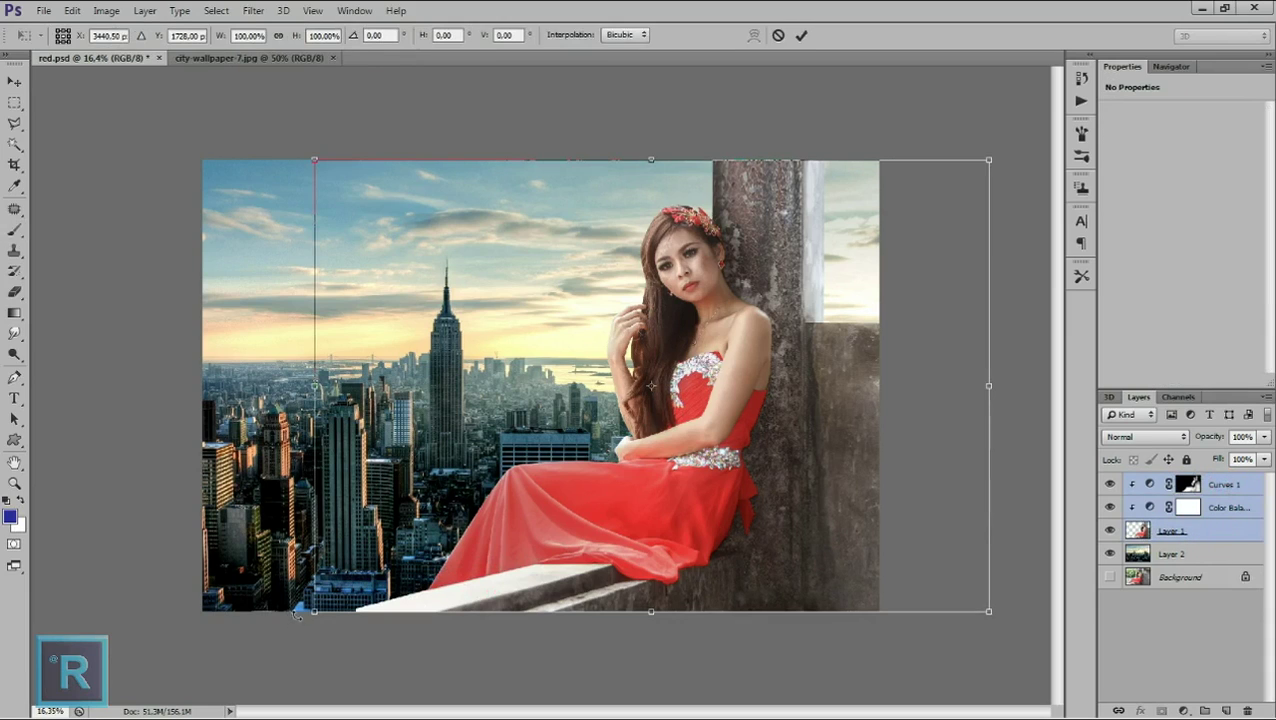
# Scale the model and its adjustments to about 101% from the lower-left corner and commit.
pyautogui.moveTo(310, 614); pyautogui.dragTo(304, 618)
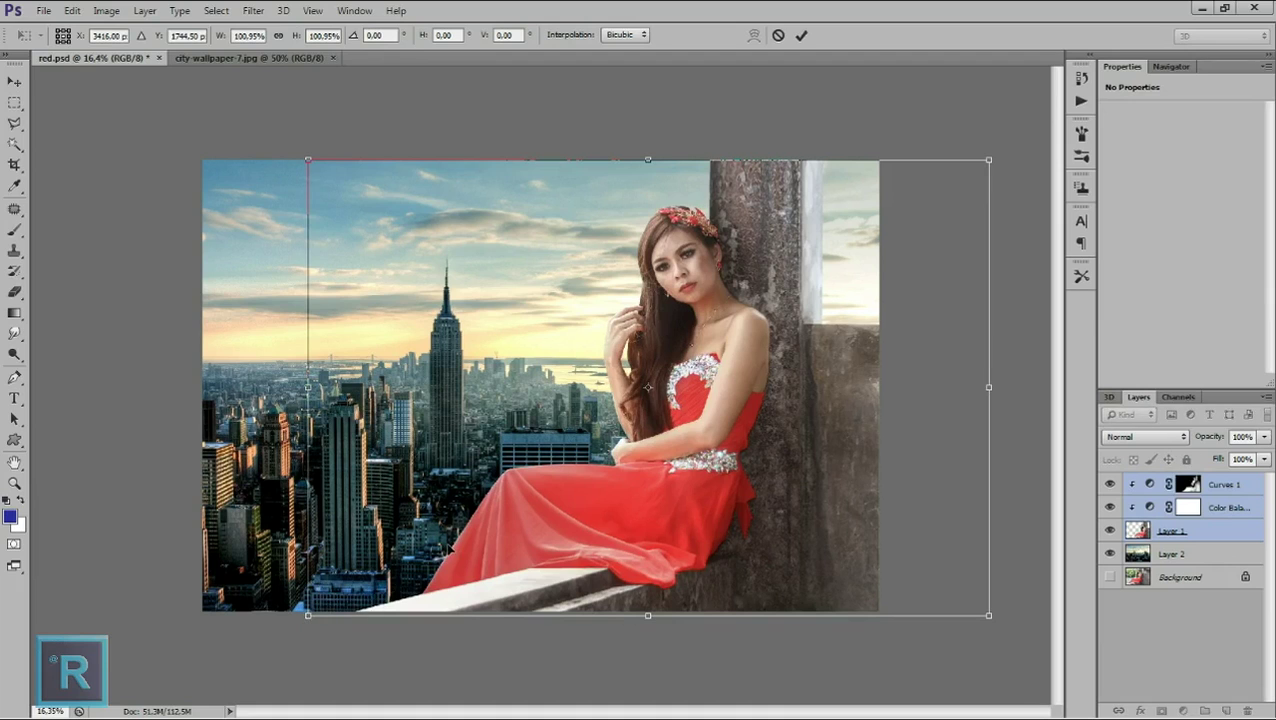
pyautogui.press('b')
pyautogui.press('Return')
pyautogui.keyDown('alt'); pyautogui.scroll(-1, 487, 540); pyautogui.keyUp('alt')
pyautogui.keyDown('alt'); pyautogui.scroll(2, 487, 540); pyautogui.keyUp('alt')
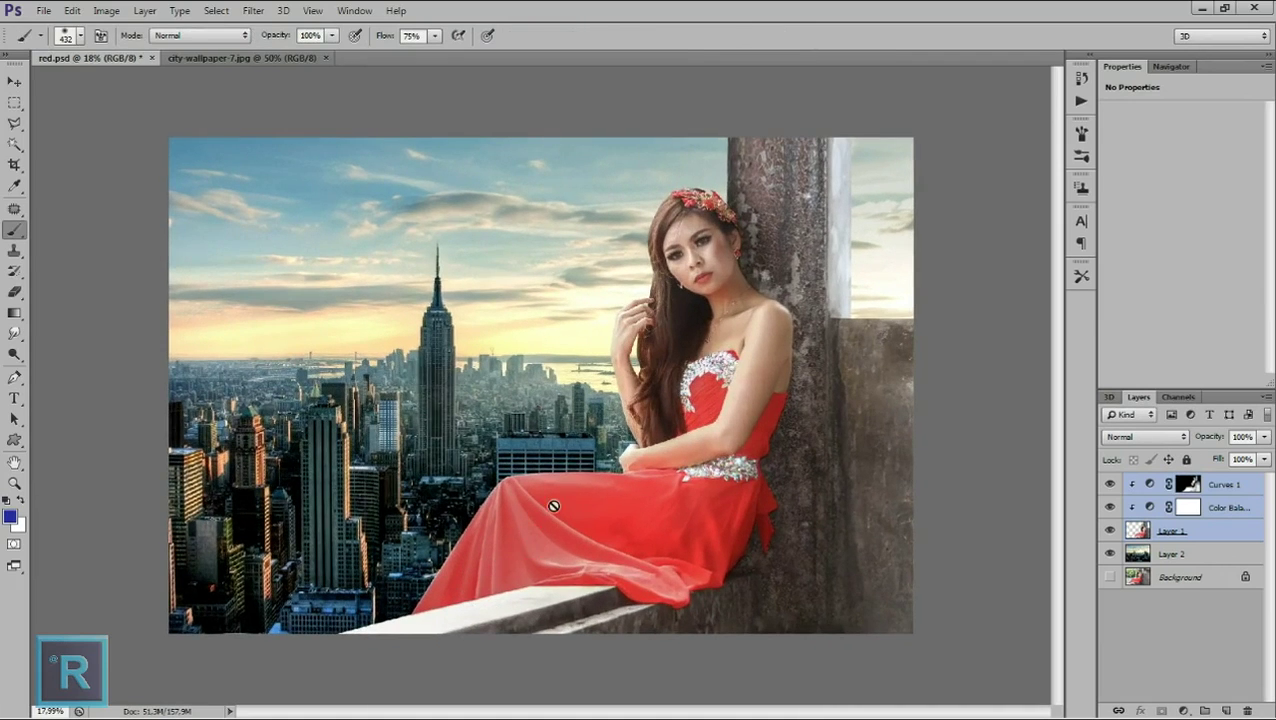
# Reselect the Curves 1 adjustment layer on its own.
pyautogui.click(1219, 493)
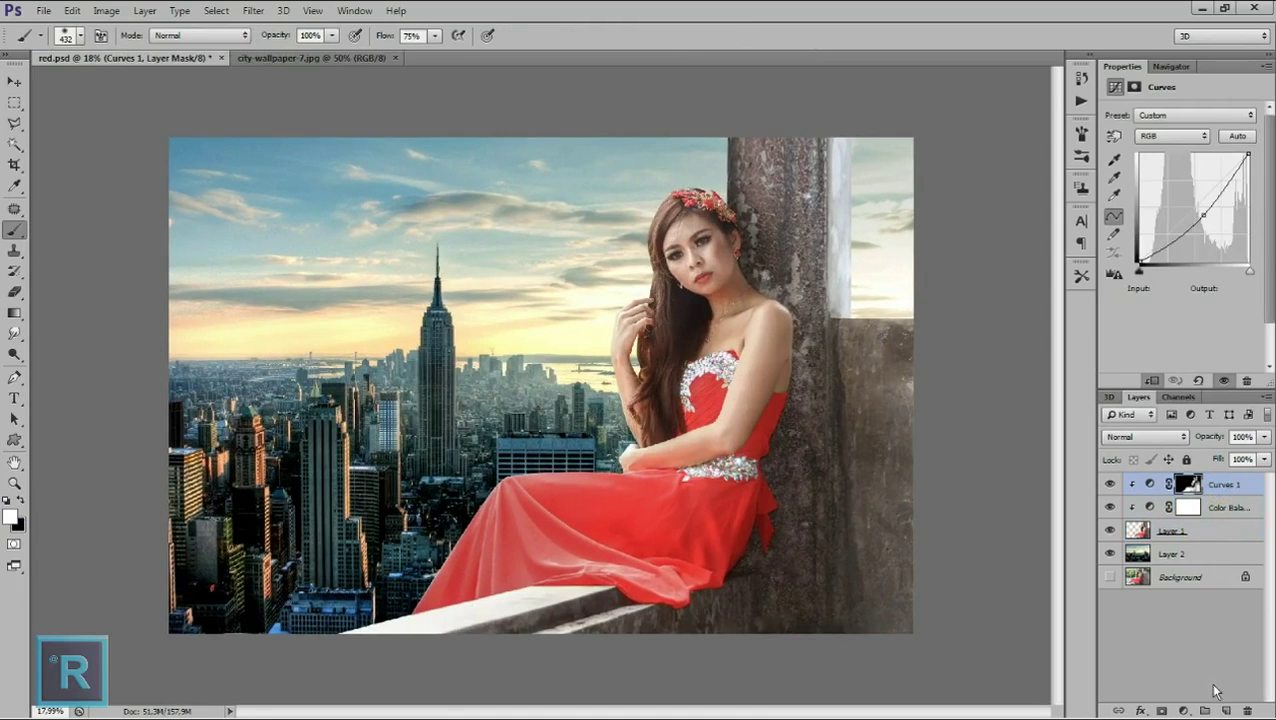
pyautogui.click(1224, 531)
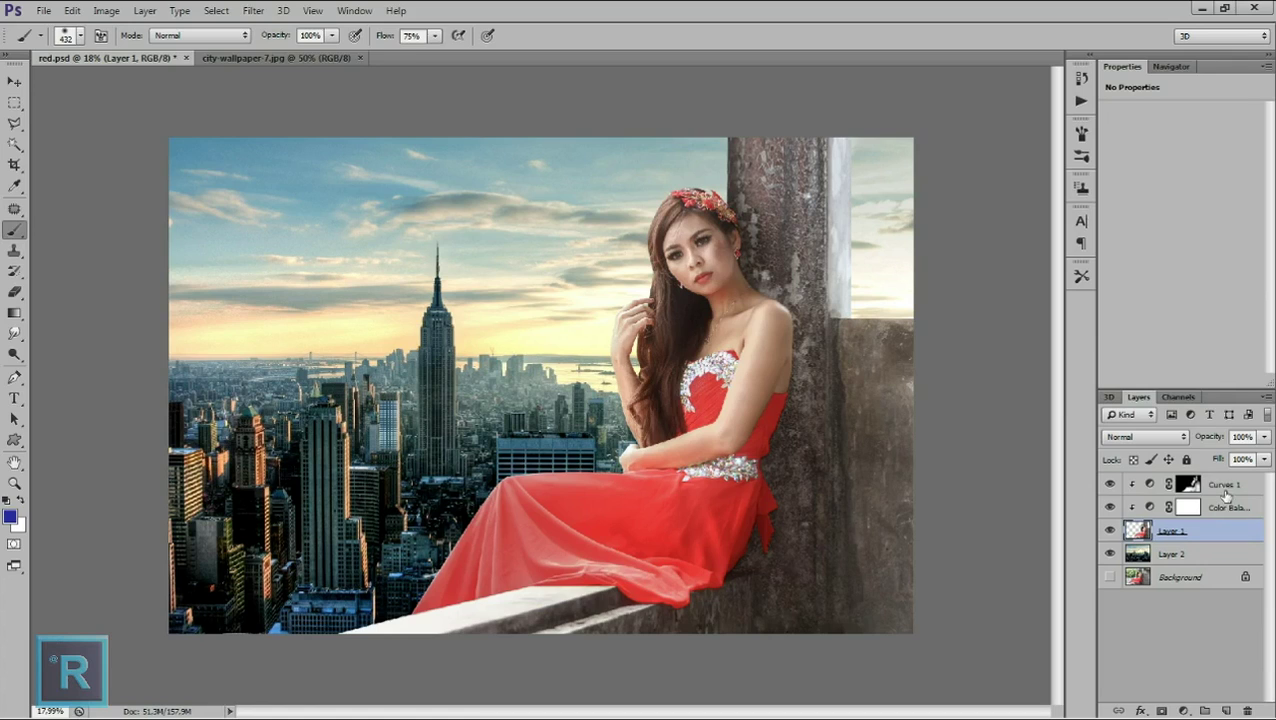
pyautogui.click(1220, 486)
# Add a clipped Selective Color layer with Whites Black at +100 and invert its mask to black.
pyautogui.click(1183, 710)
pyautogui.click(1175, 697)
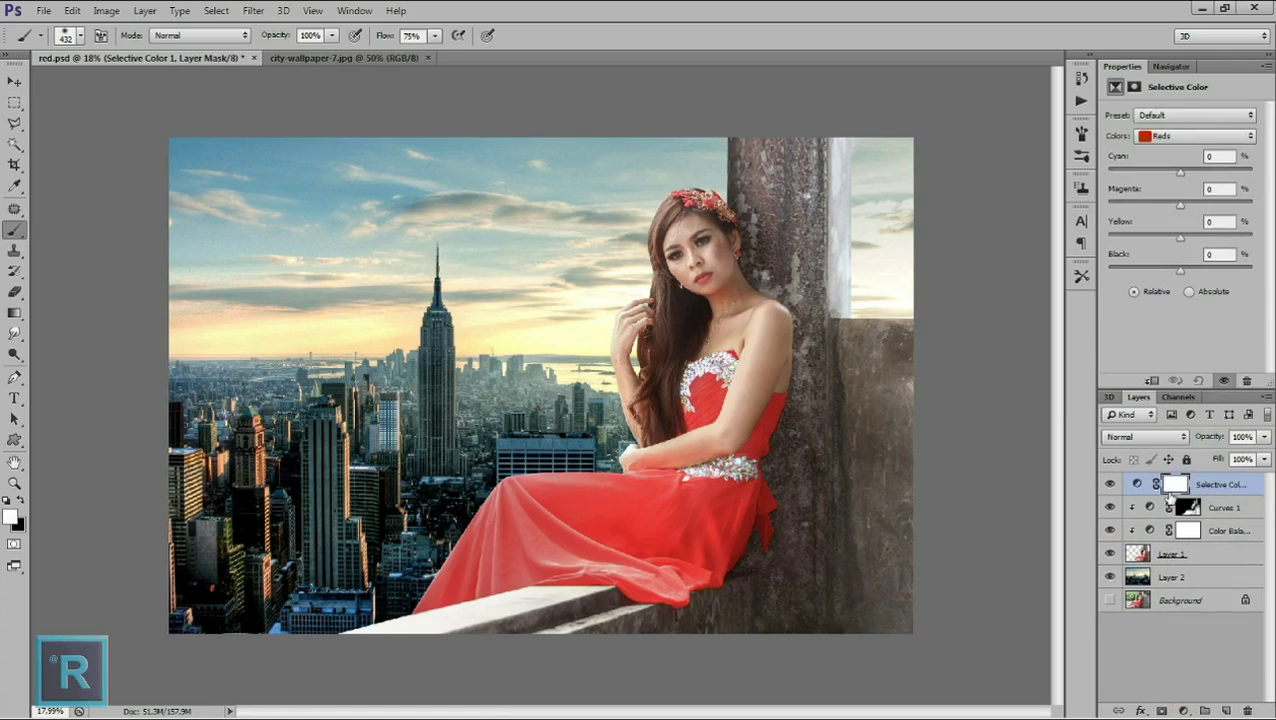
pyautogui.click(1152, 380)
pyautogui.click(1195, 135)
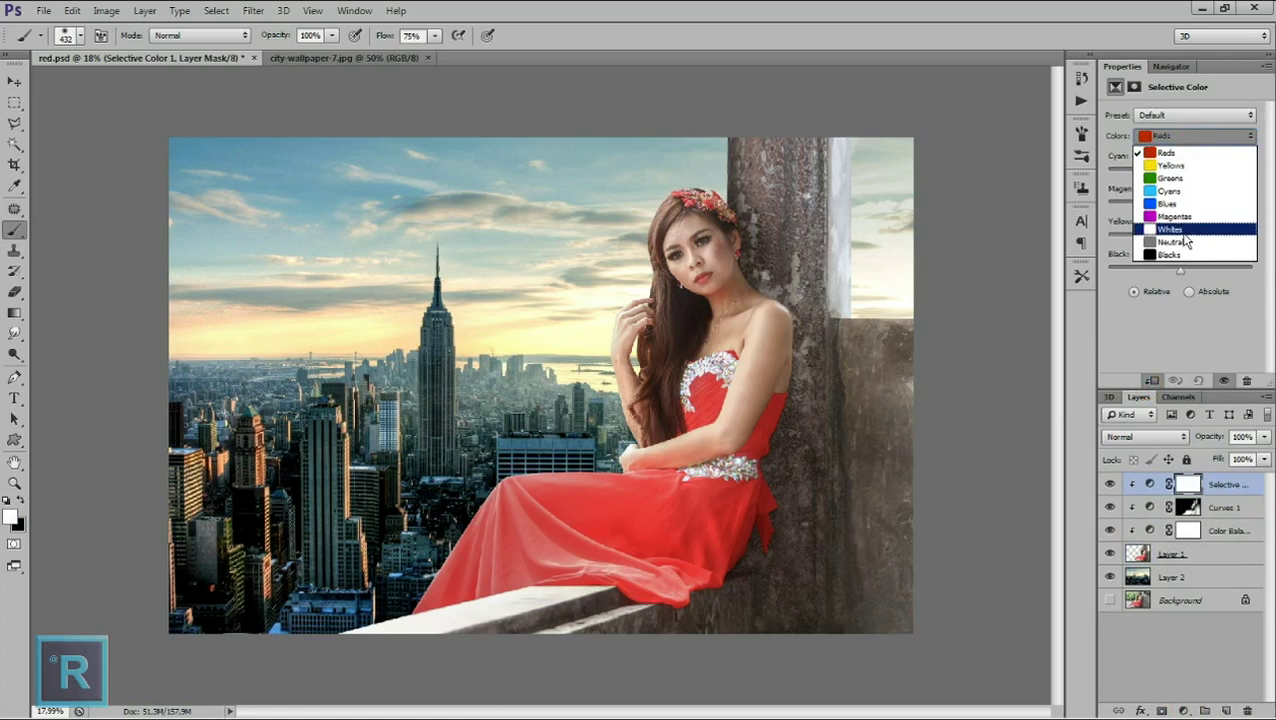
pyautogui.click(1182, 233)
pyautogui.moveTo(1181, 272); pyautogui.dragTo(1251, 272)
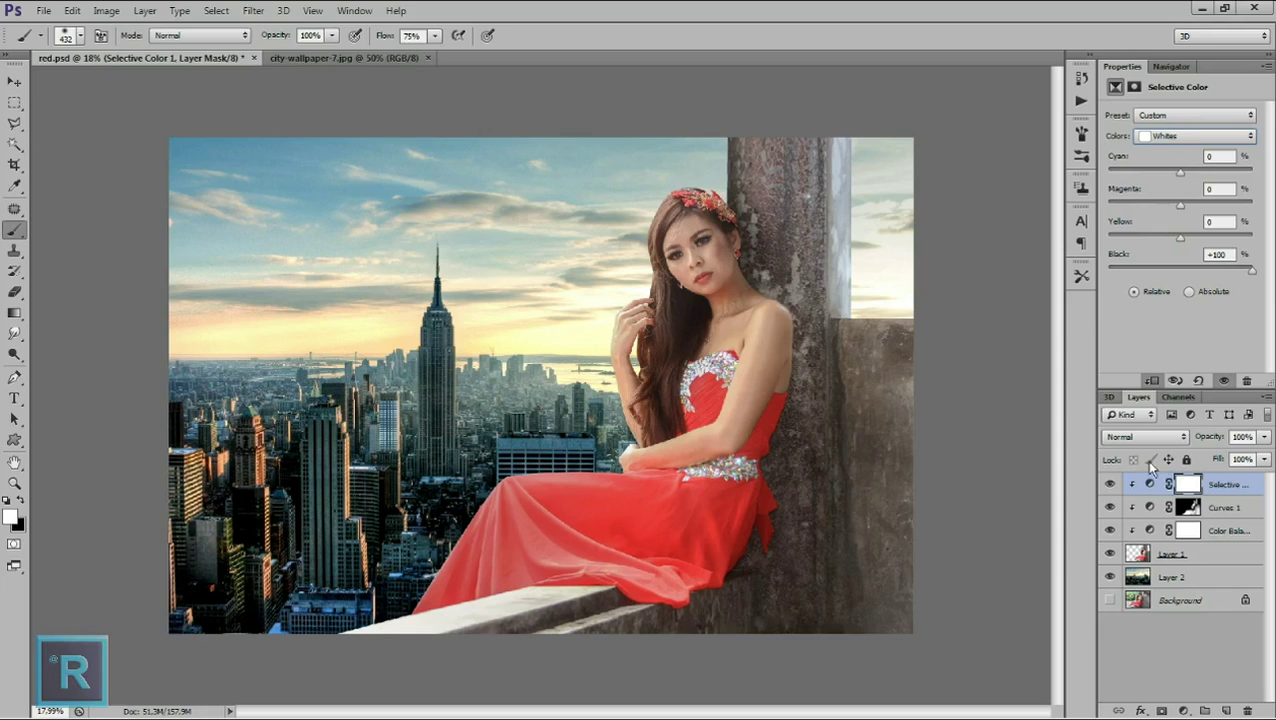
pyautogui.hotkey('ctrl', 'i')
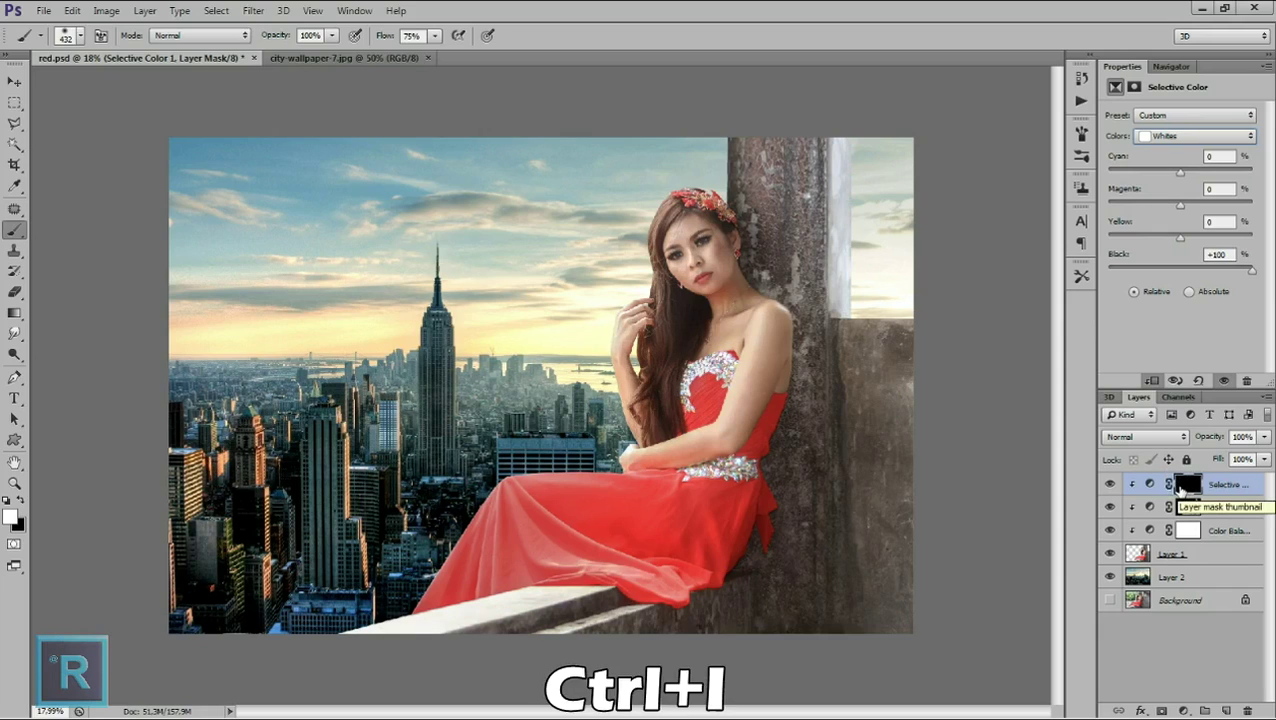
# Paint the Selective Color darkening back onto the dress hem and ledge through the black mask.
pyautogui.click(1182, 486)
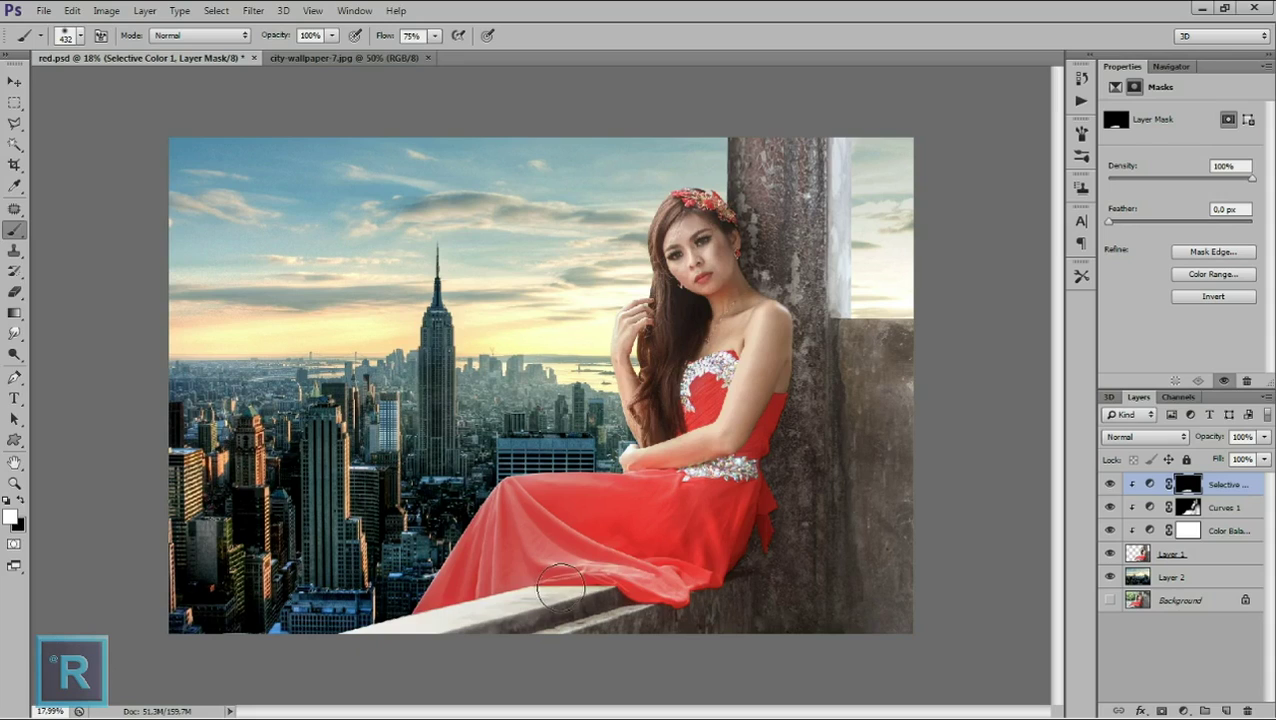
pyautogui.click(414, 621)
pyautogui.scroll(-1, 549, 585)
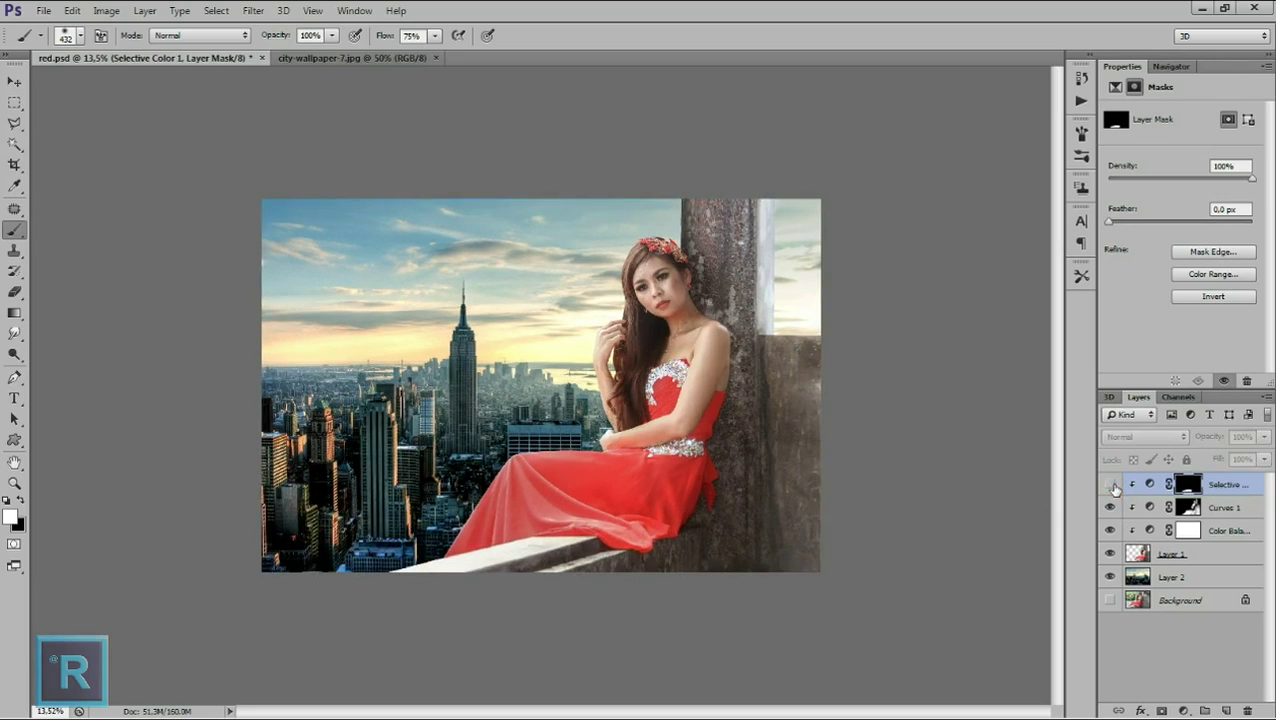
pyautogui.scroll(1, 645, 562)
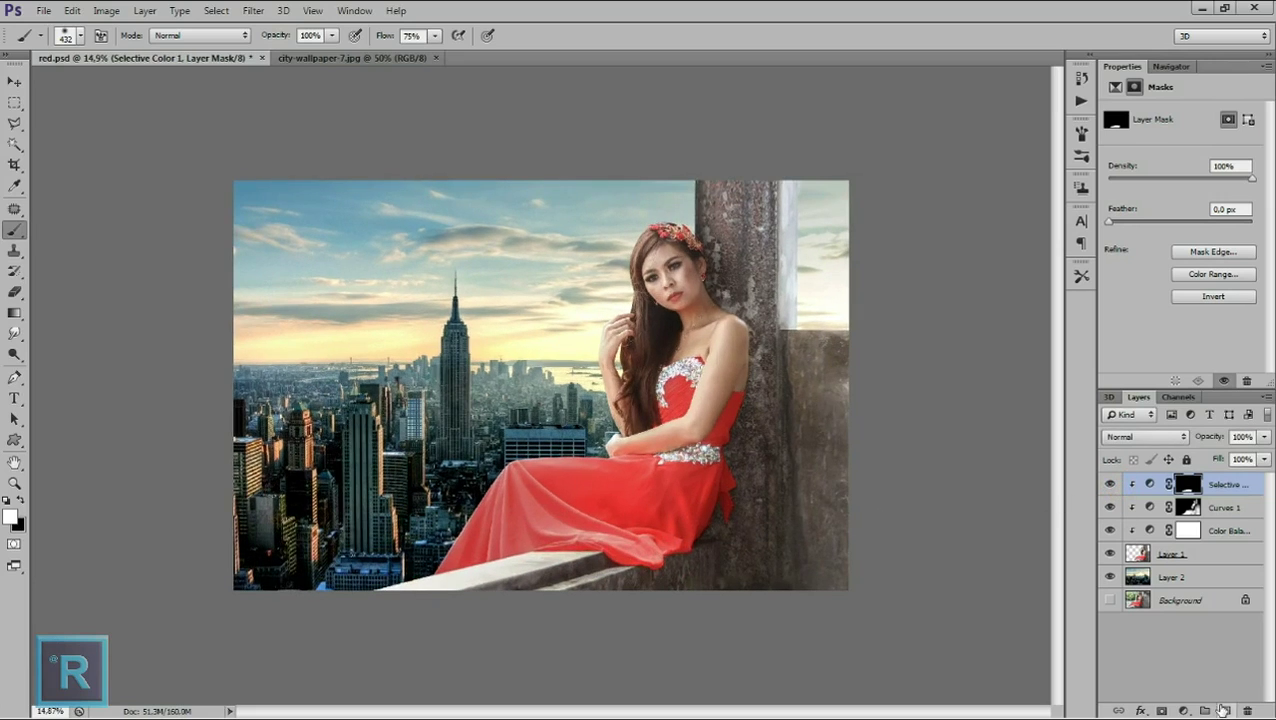
# Add a new Layer 3 set to the Color blend mode.
pyautogui.click(1226, 710)
pyautogui.click(1162, 442)
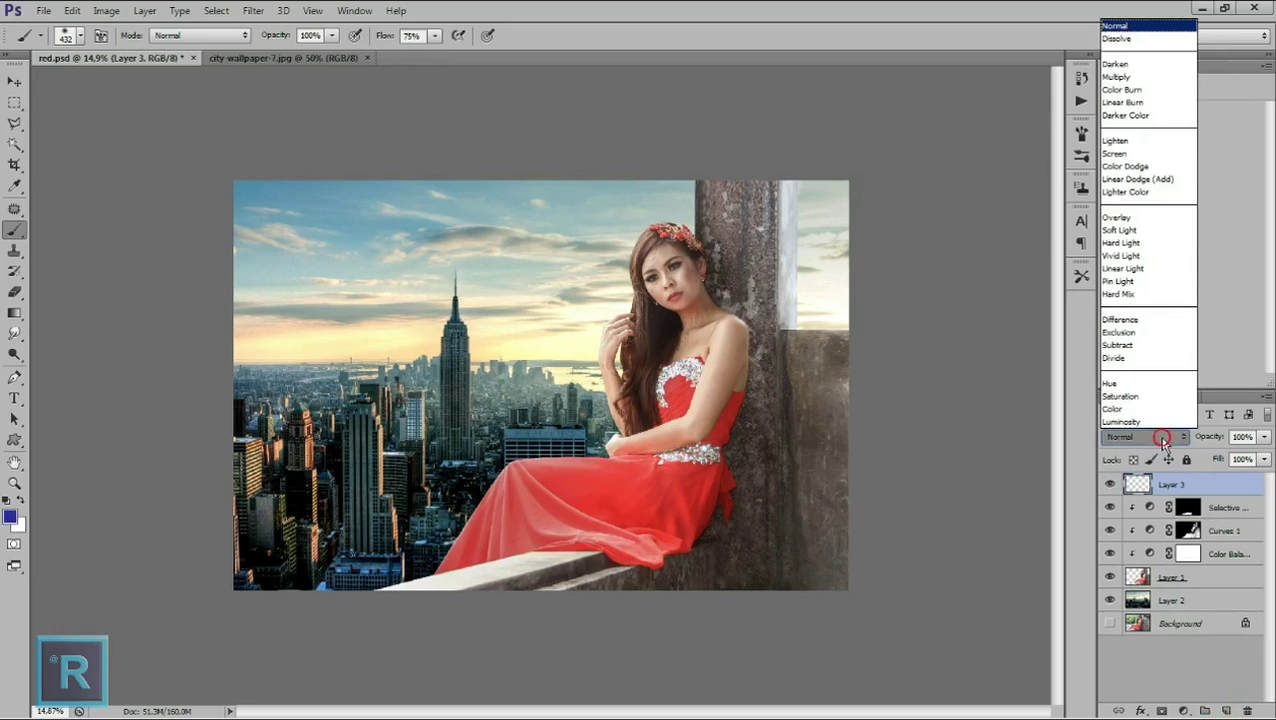
pyautogui.click(1158, 440)
pyautogui.click(1158, 440)
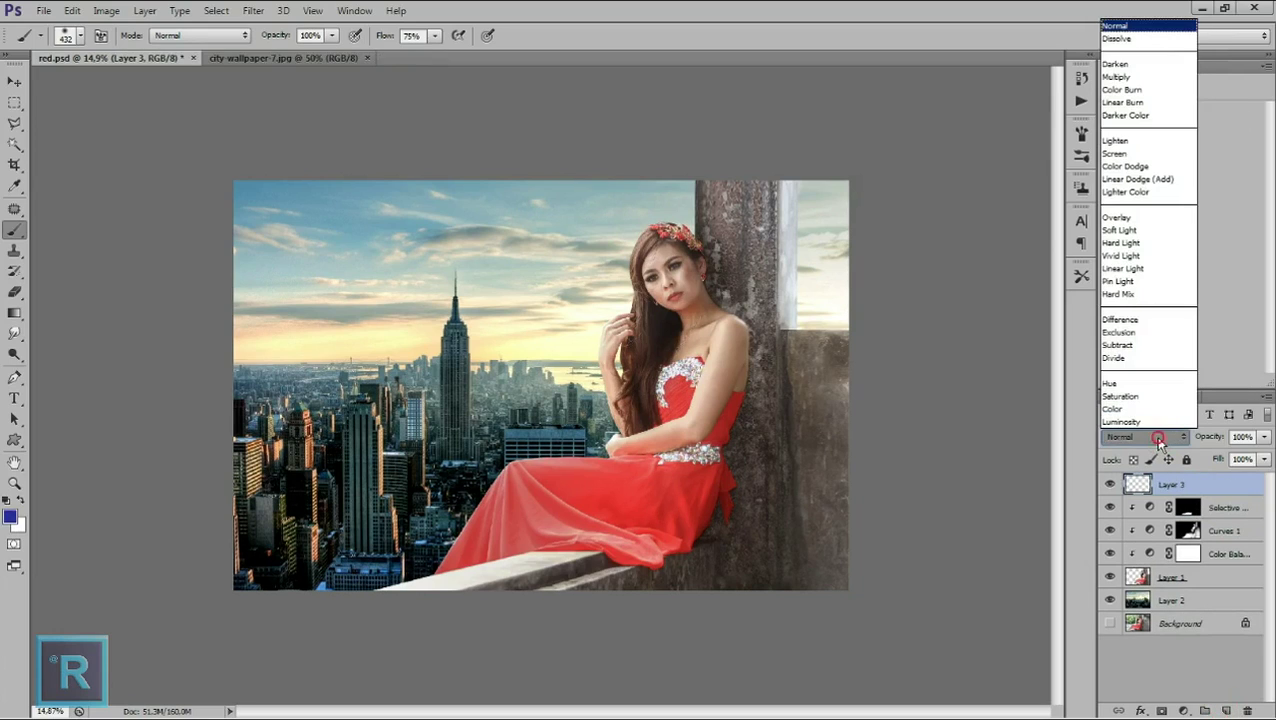
pyautogui.click(1112, 409)
# Sample a pale yellow from the sky and brush it along the ledge.
pyautogui.click(9, 517)
pyautogui.moveTo(466, 362); pyautogui.dragTo(518, 345)
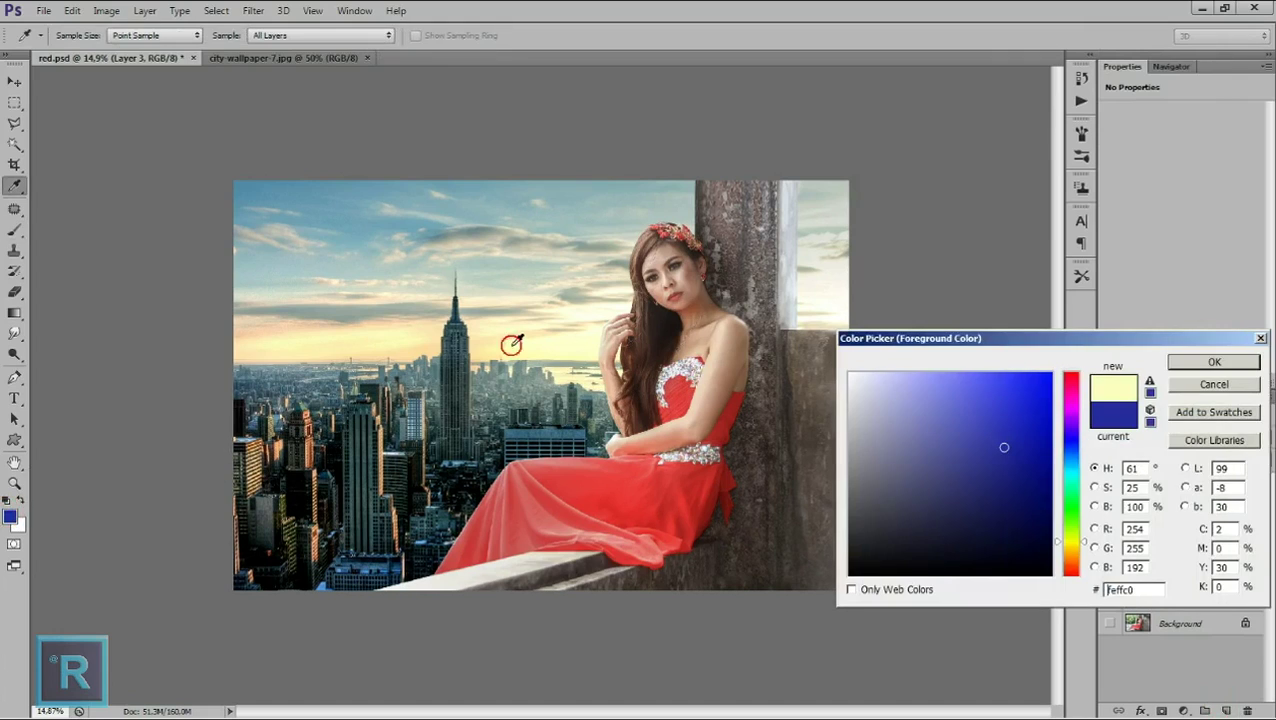
pyautogui.click(1213, 362)
pyautogui.press('b')
pyautogui.moveTo(525, 560)
pyautogui.mouseDown()
pyautogui.moveTo(478, 588)
pyautogui.moveTo(583, 566)
pyautogui.mouseUp()
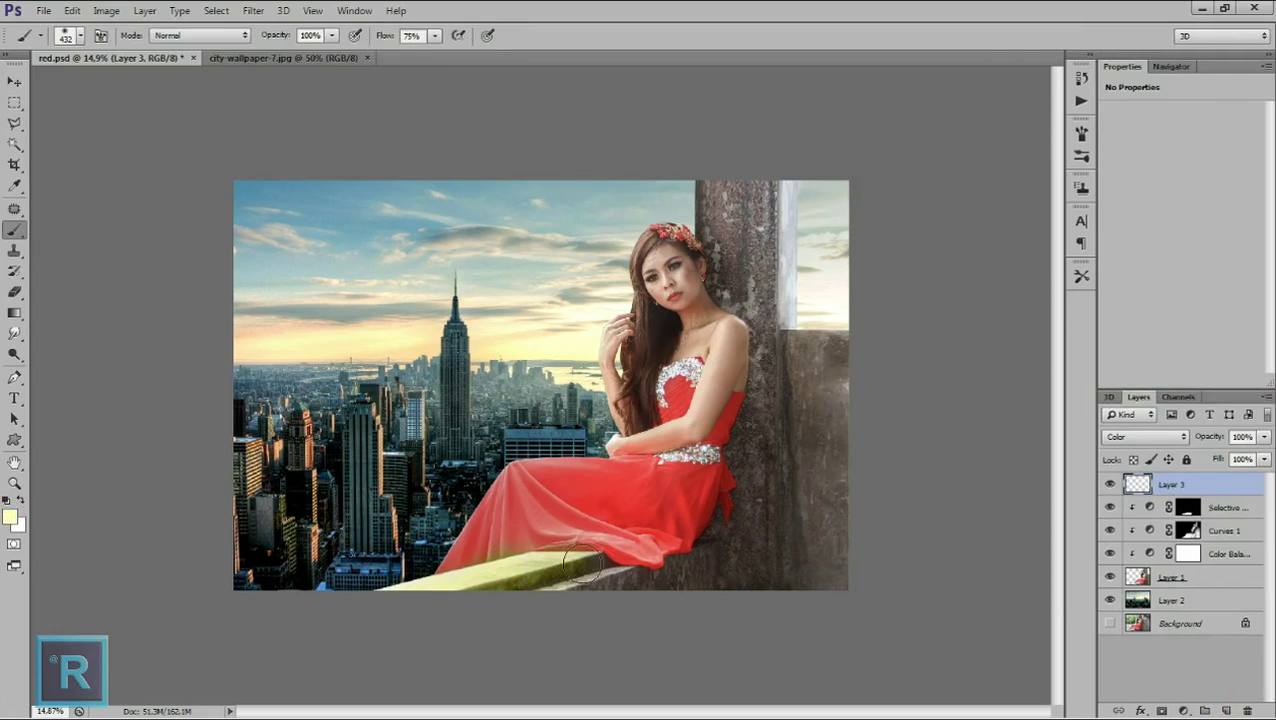
# Lower Layer 3's opacity to 29%.
pyautogui.scroll(1, 551, 603)
pyautogui.click(1264, 437)
pyautogui.moveTo(1259, 455); pyautogui.dragTo(1235, 458)
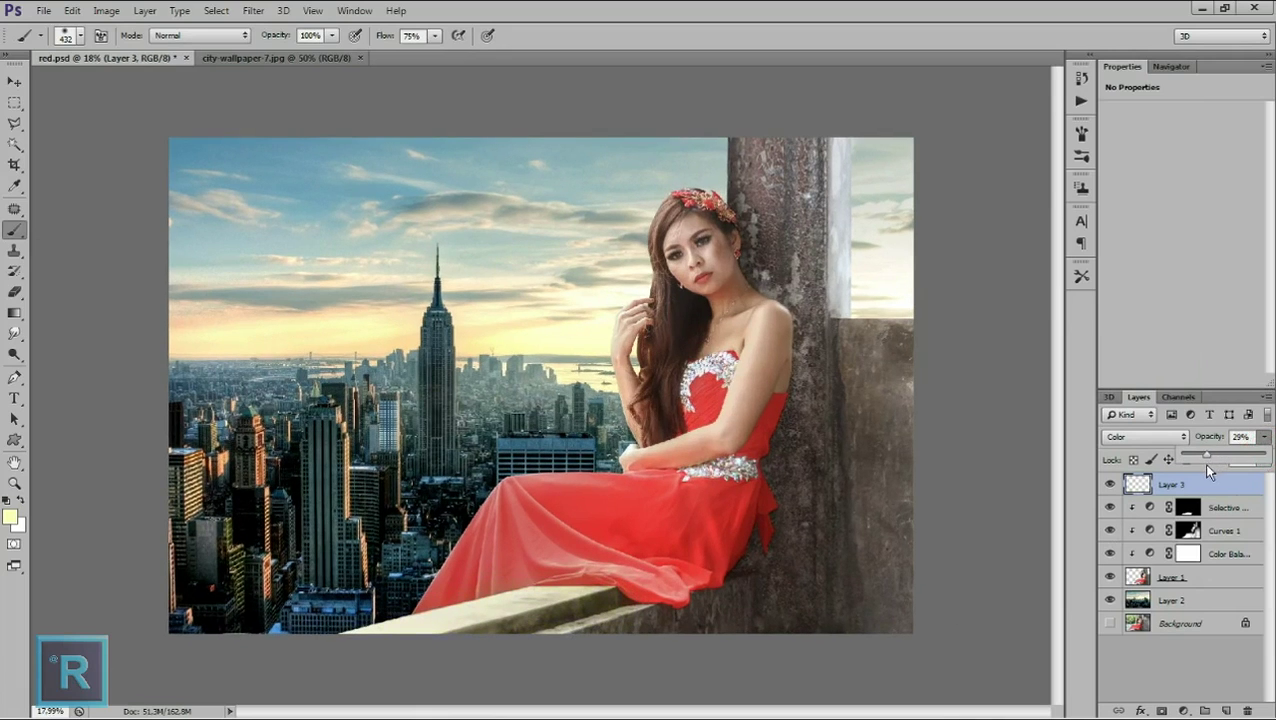
pyautogui.scroll(-1, 632, 490)
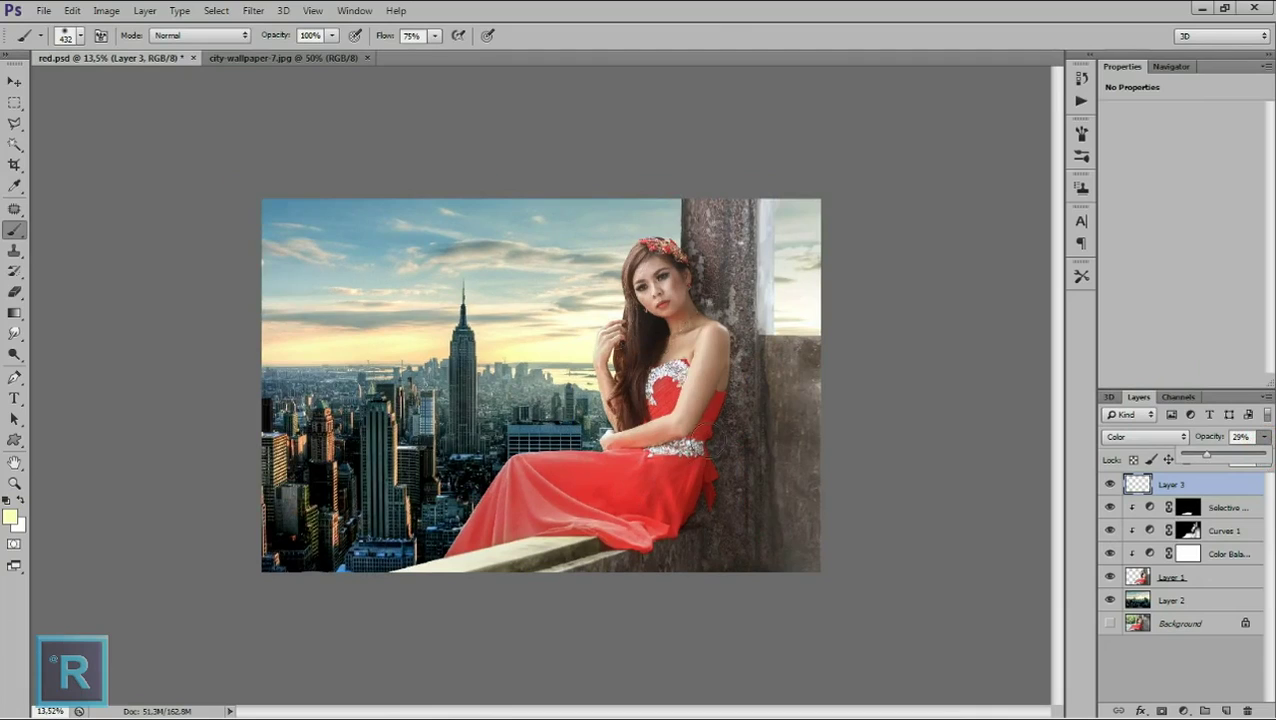
pyautogui.click(767, 314)
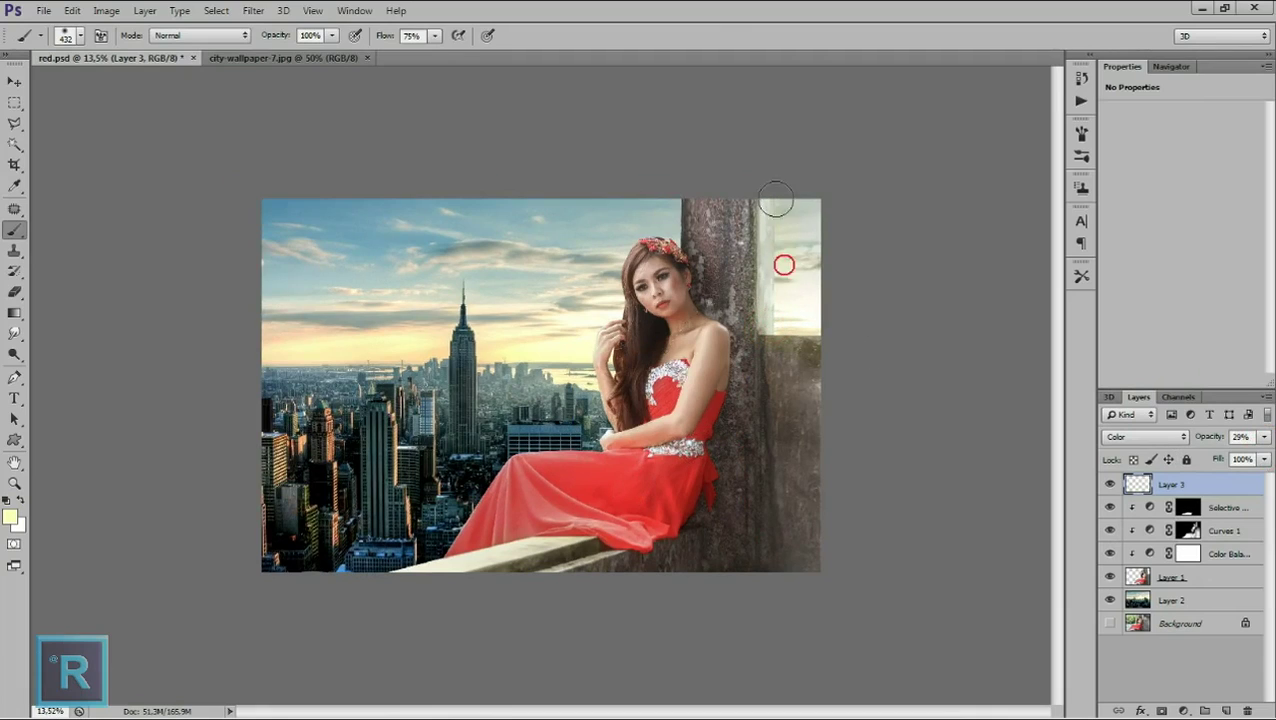
# Clip the yellow tint to the model and erase it off the dress hem.
pyautogui.rightClick(1167, 484)
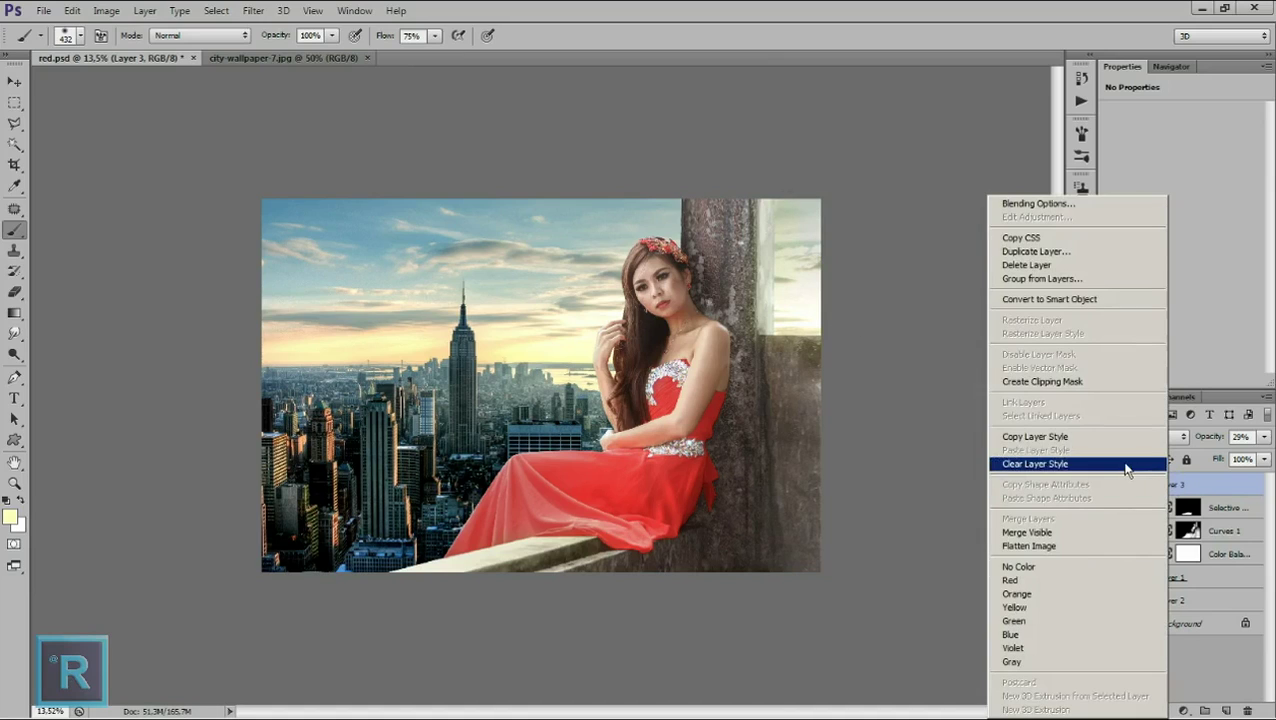
pyautogui.click(1085, 382)
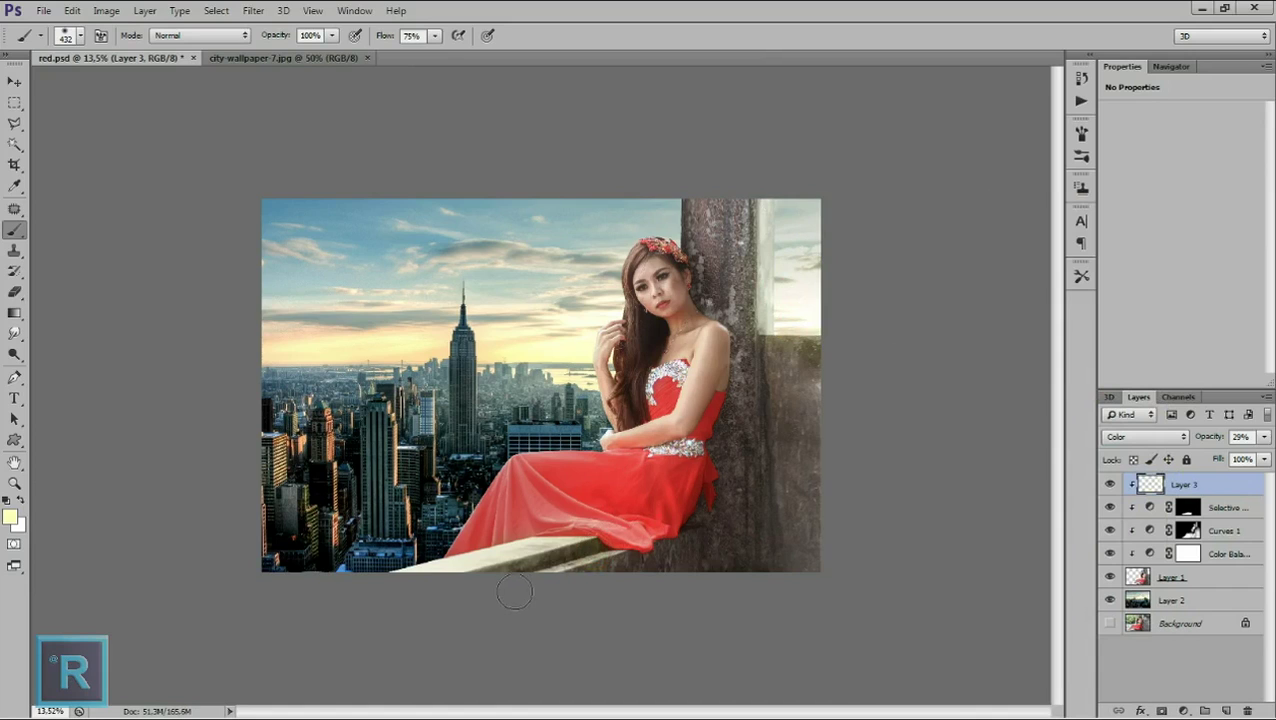
pyautogui.scroll(1, 511, 594)
pyautogui.press('e')
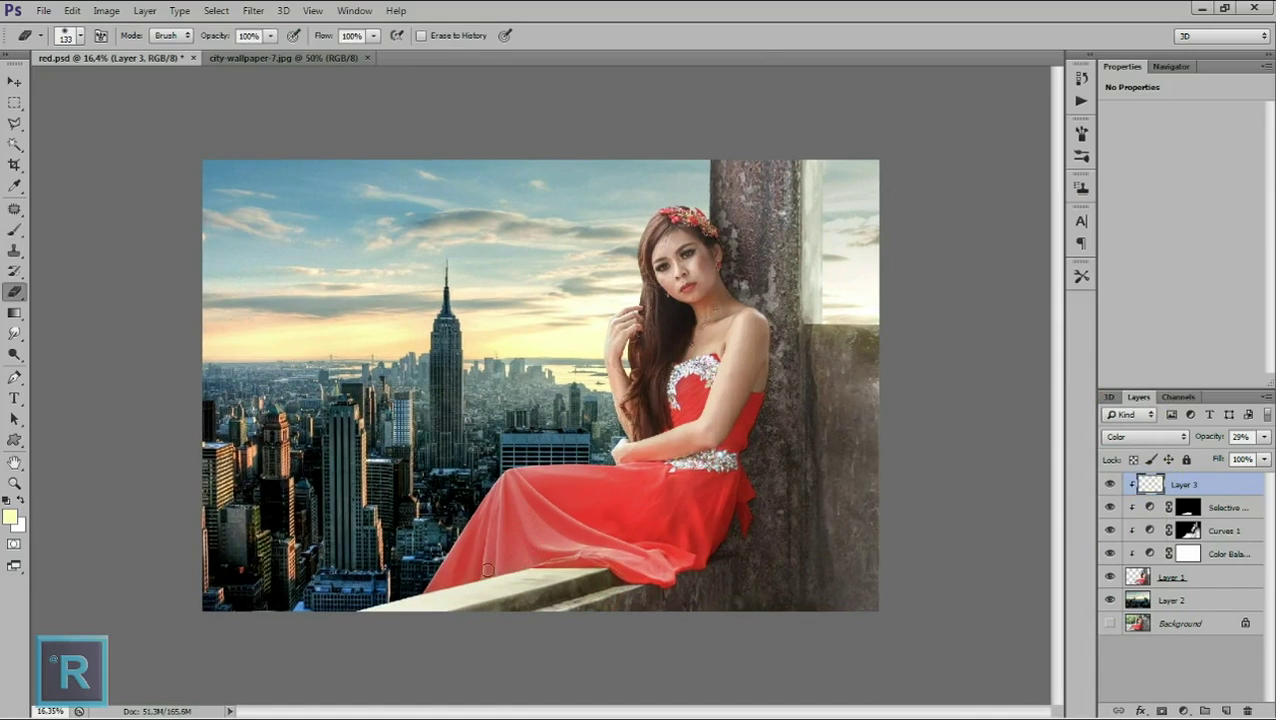
pyautogui.click(663, 571)
pyautogui.click(563, 556)
pyautogui.scroll(-1, 677, 560)
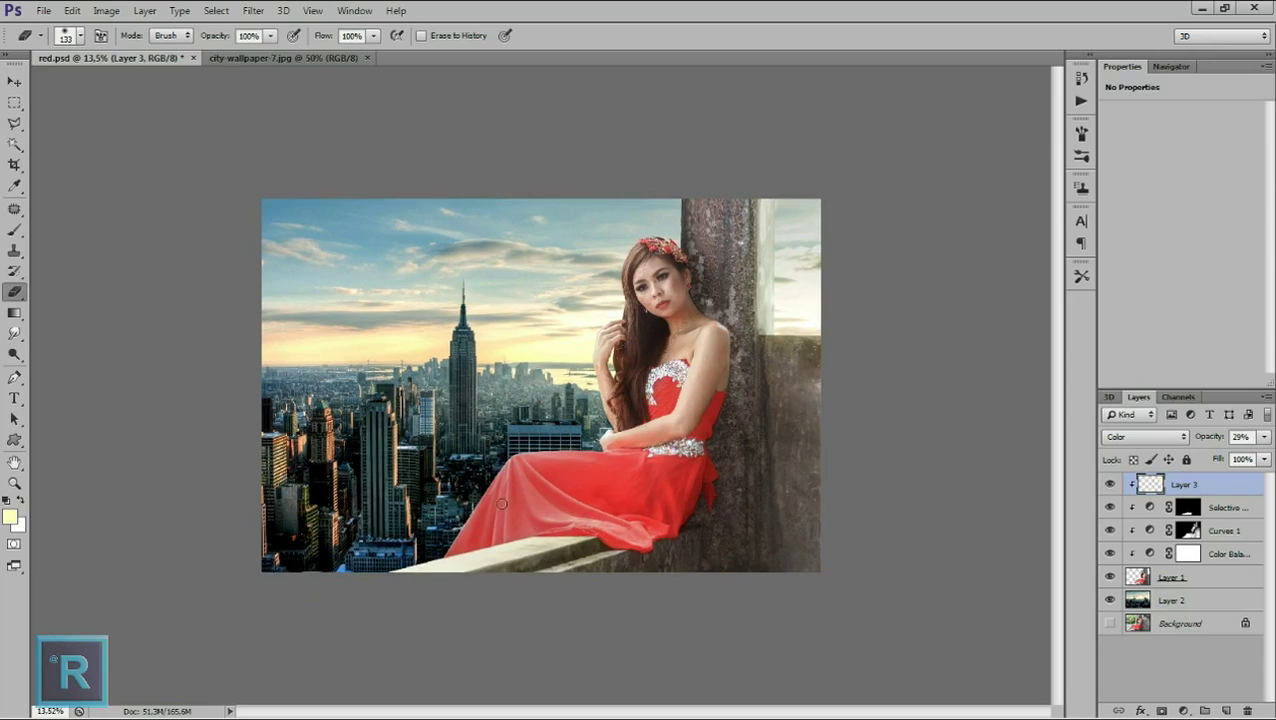
# Merge Layer 1 through Layer 3 into a single layer.
pyautogui.click(1180, 577)
pyautogui.keyDown('shift'); pyautogui.click(1200, 484); pyautogui.keyUp('shift')
pyautogui.hotkey('ctrl', 'e')
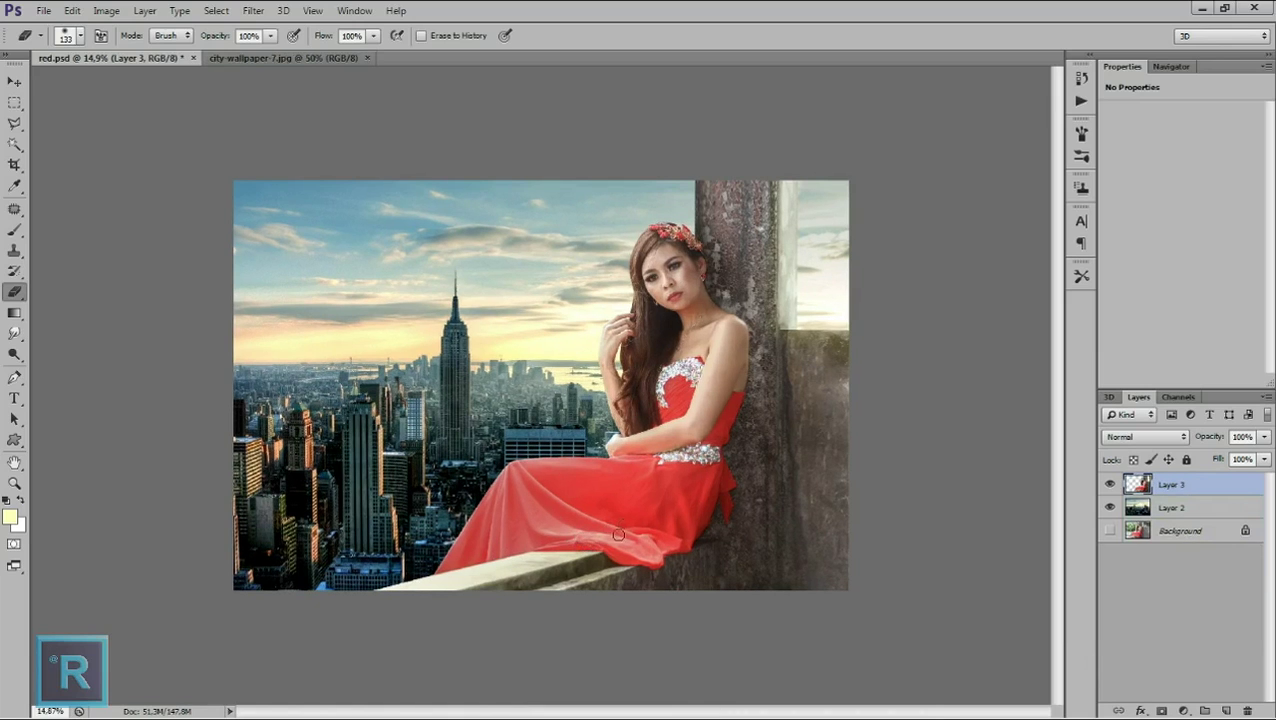
# Set up the Burn Tool at 339 px and darken the left part of the red dress.
pyautogui.rightClick(14, 354)
pyautogui.click(64, 364)
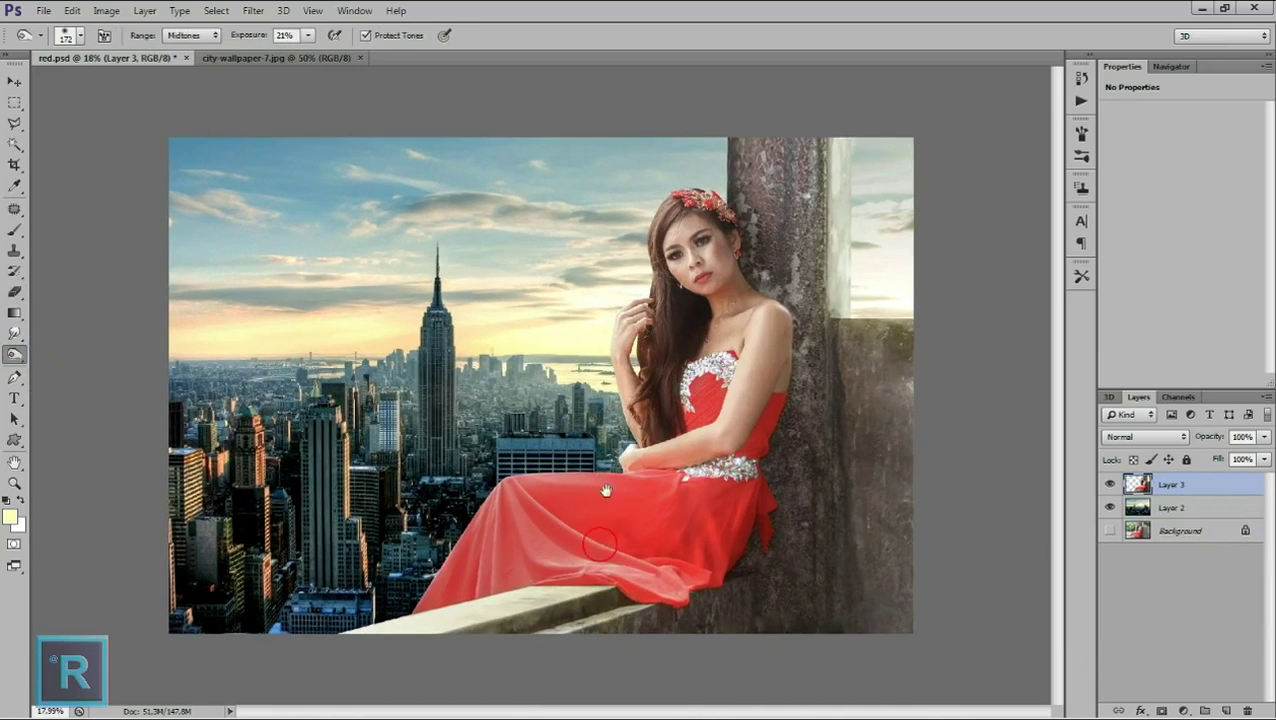
pyautogui.rightClick(564, 568)
pyautogui.moveTo(708, 481); pyautogui.dragTo(740, 487)
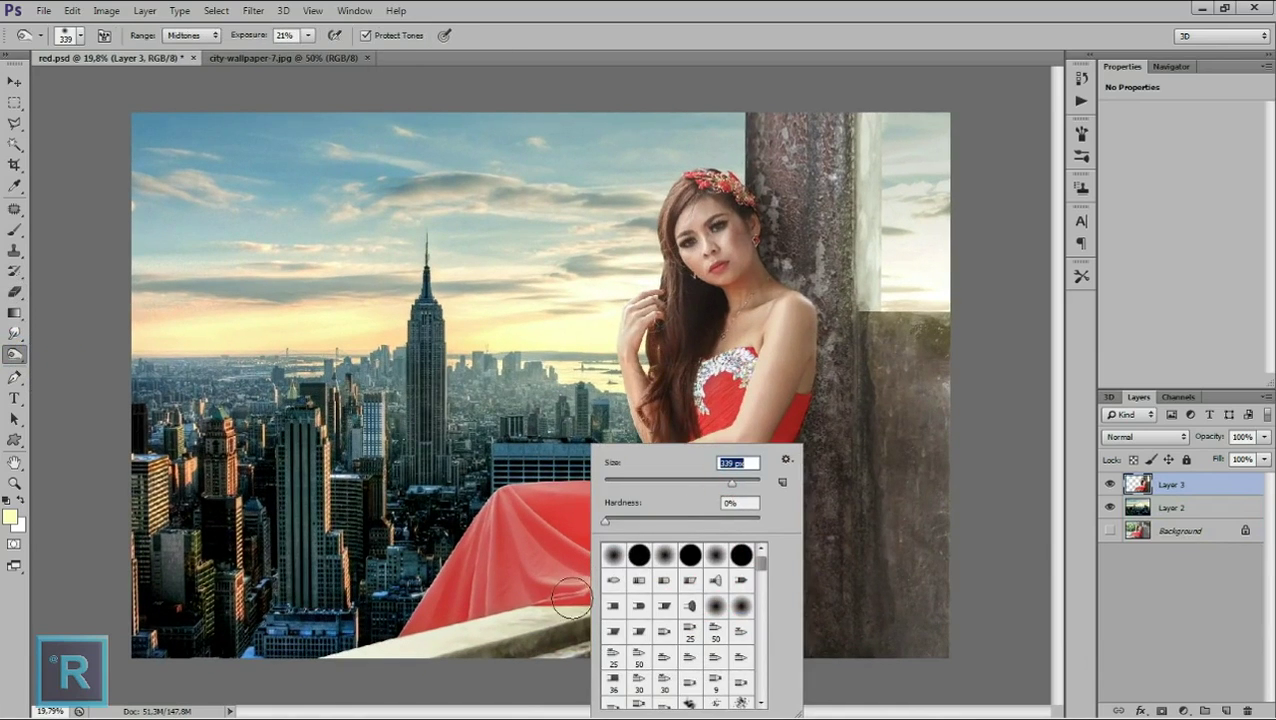
pyautogui.click(566, 576)
pyautogui.moveTo(583, 577)
pyautogui.mouseDown()
pyautogui.moveTo(513, 605)
pyautogui.moveTo(500, 590)
pyautogui.moveTo(442, 626)
pyautogui.moveTo(491, 533)
pyautogui.moveTo(703, 545)
pyautogui.mouseUp()
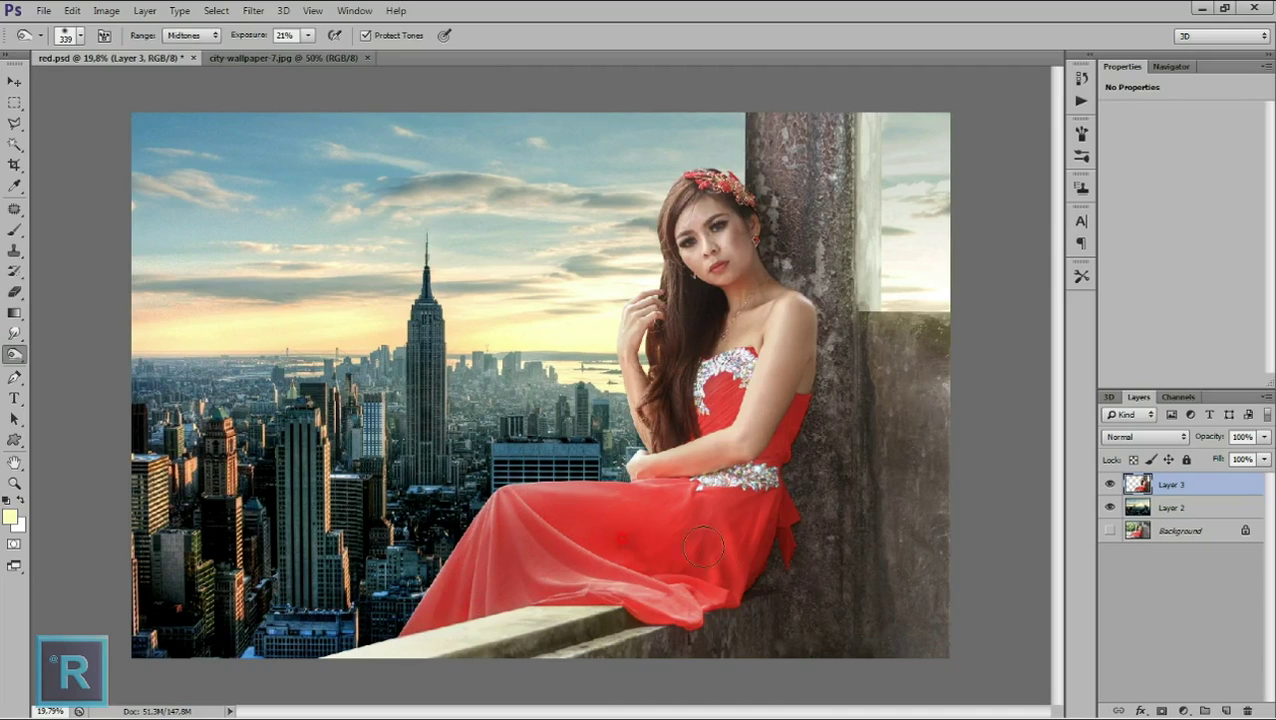
# Burn the hair beside her arm, the pillar edge and the dress's lower edge.
pyautogui.scroll(-1, 785, 490)
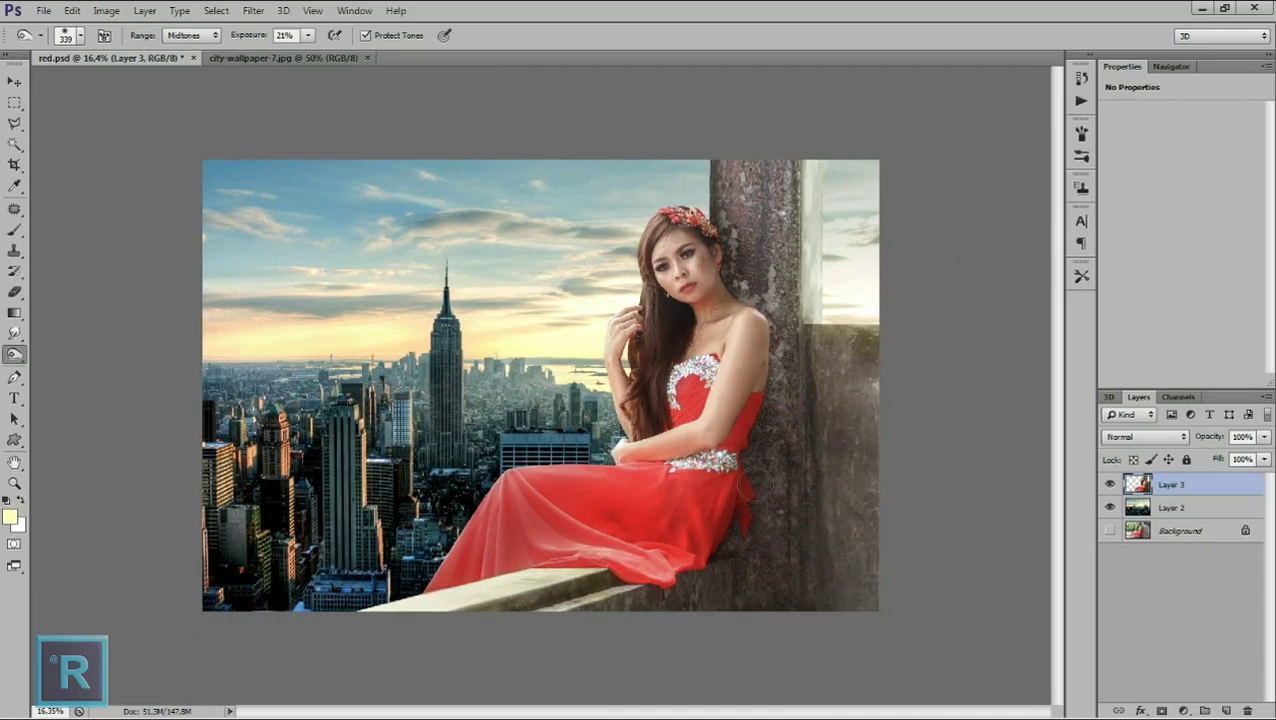
pyautogui.moveTo(640, 375); pyautogui.dragTo(632, 398)
pyautogui.moveTo(783, 275); pyautogui.dragTo(726, 222)
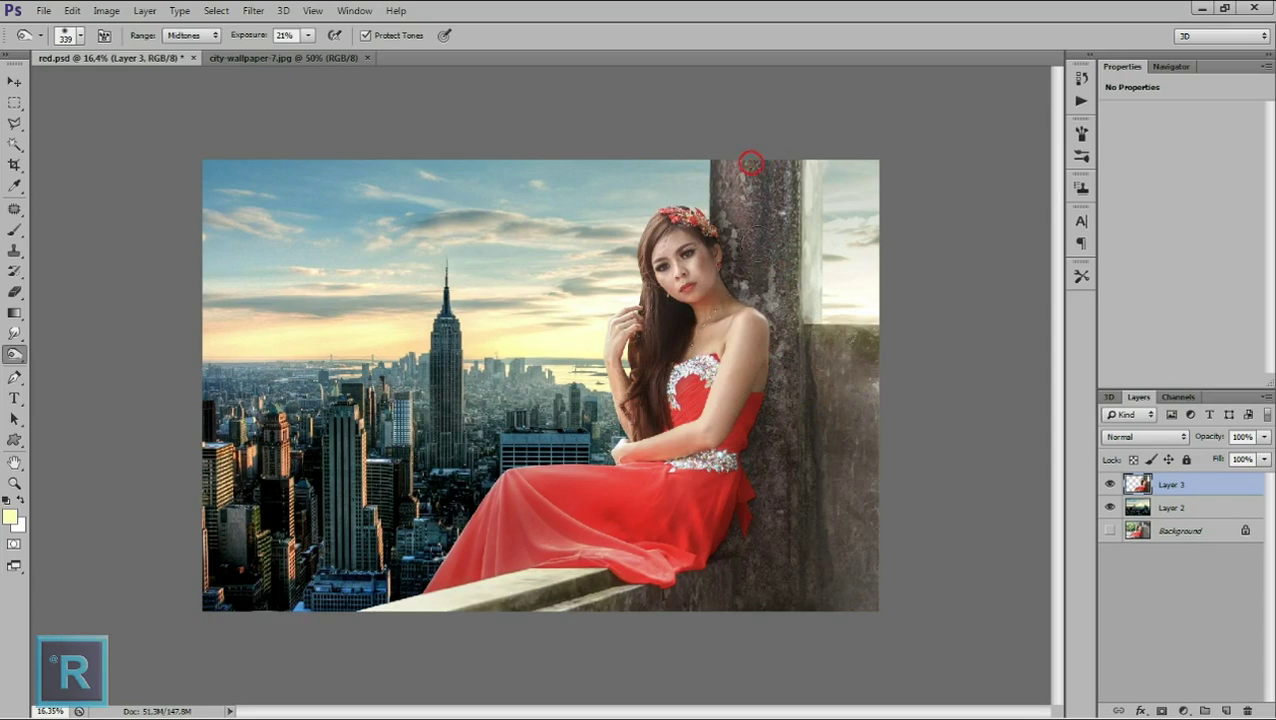
pyautogui.scroll(-2, 746, 168)
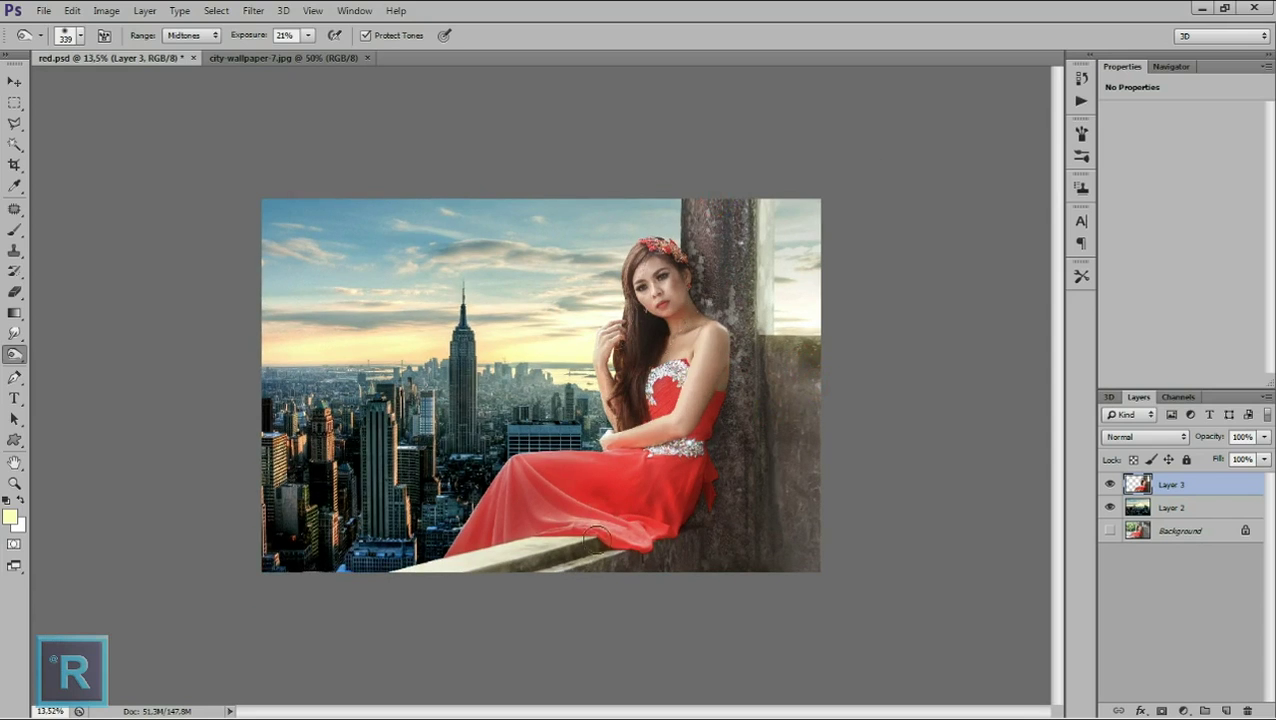
pyautogui.scroll(2, 476, 556)
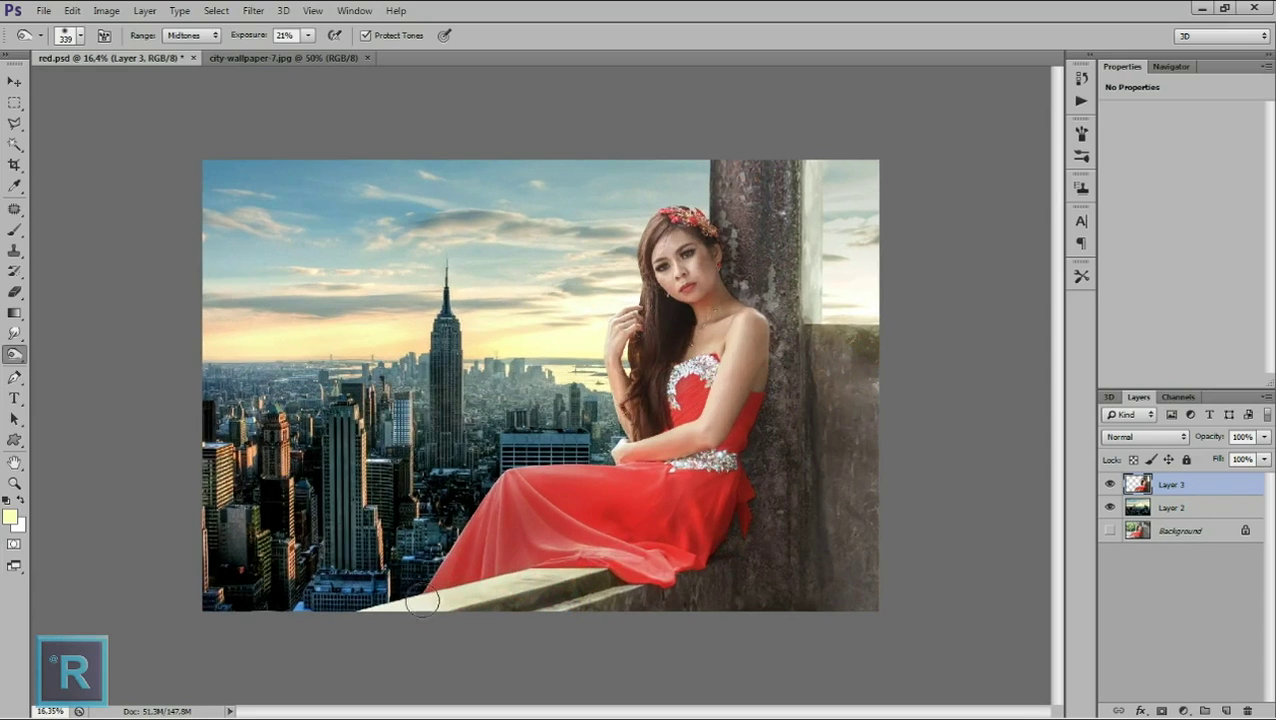
pyautogui.click(410, 621)
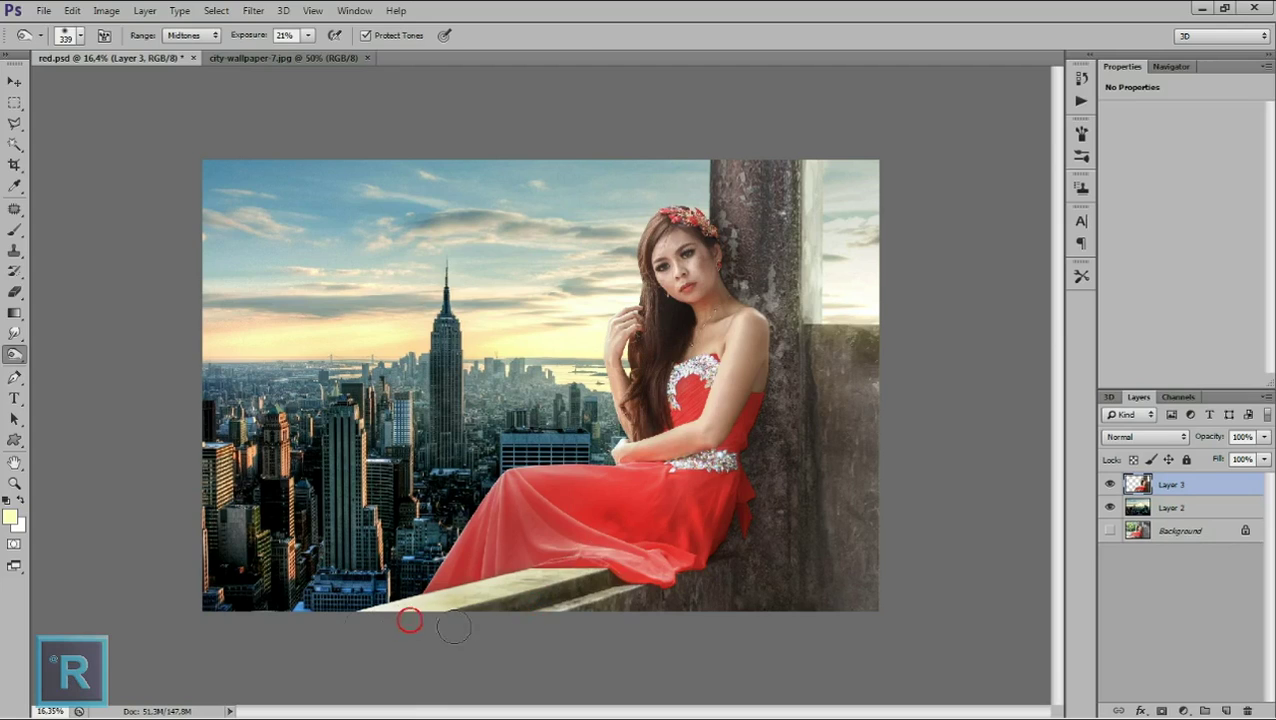
pyautogui.moveTo(548, 610); pyautogui.dragTo(733, 547)
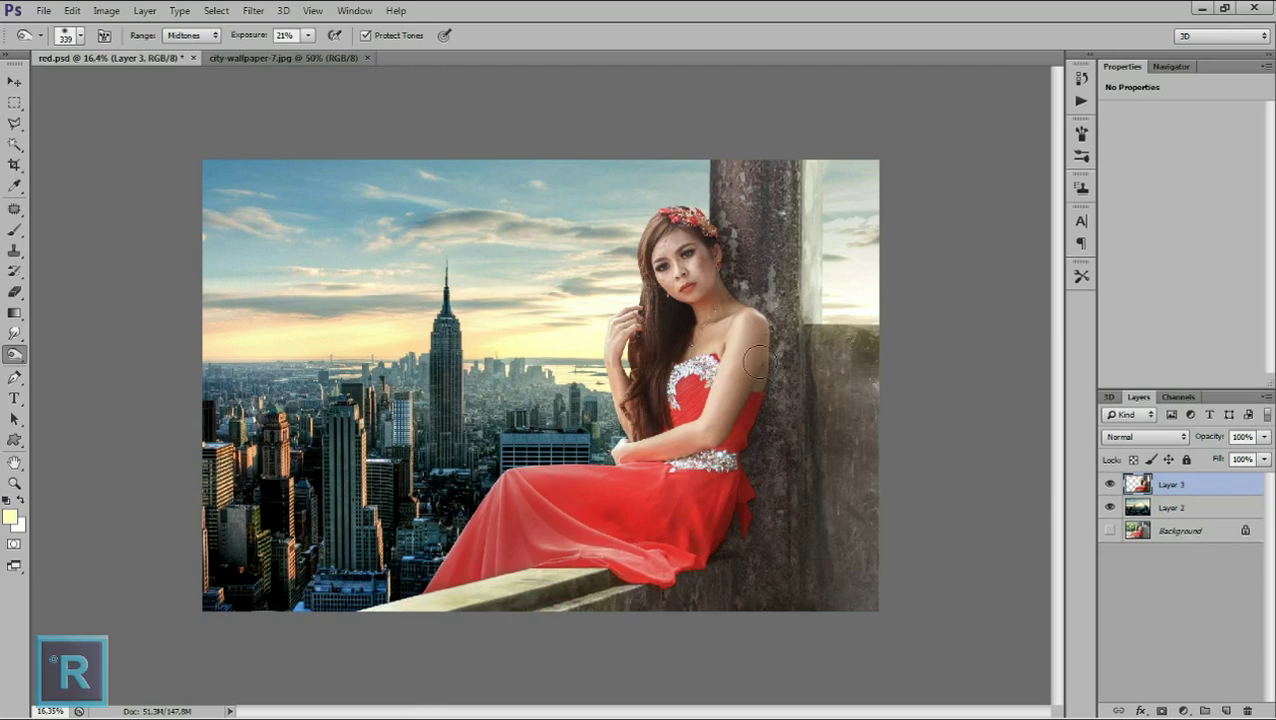
# Burn the arm down toward the wrist and slightly darken the shoulder.
pyautogui.scroll(1, 755, 360)
pyautogui.scroll(1, 804, 433)
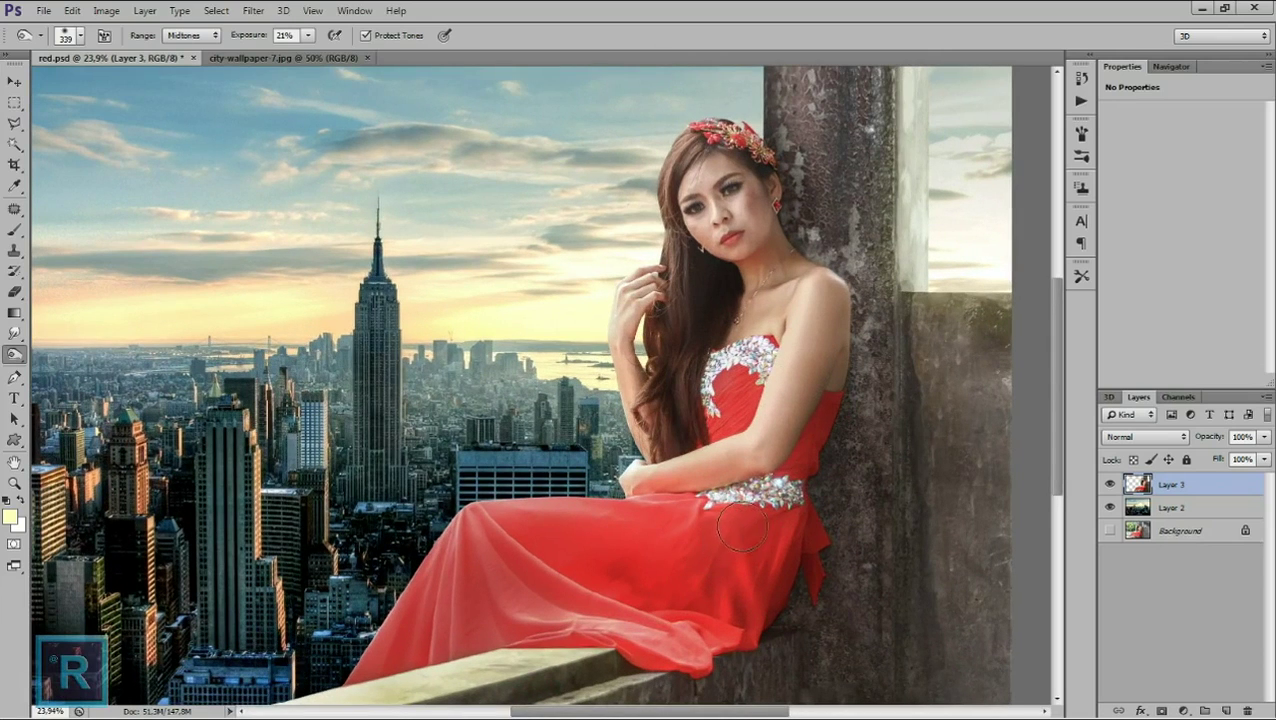
pyautogui.scroll(-2, 700, 610)
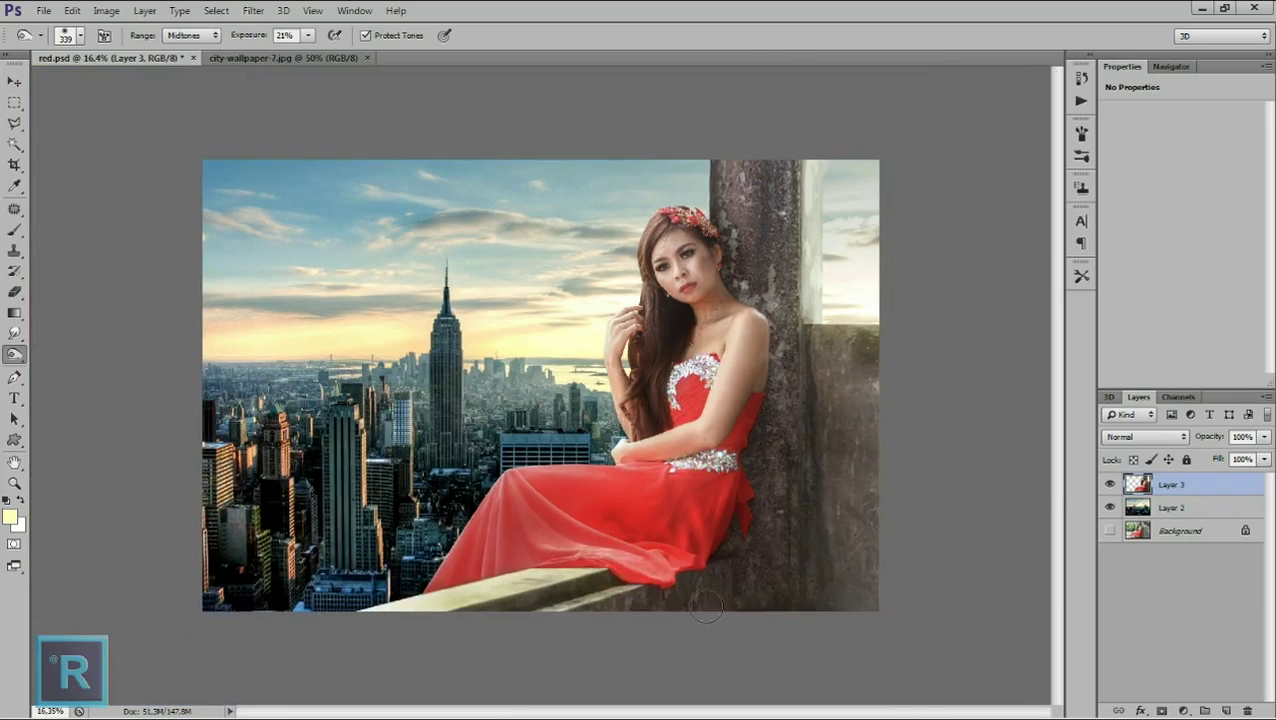
pyautogui.scroll(1, 640, 598)
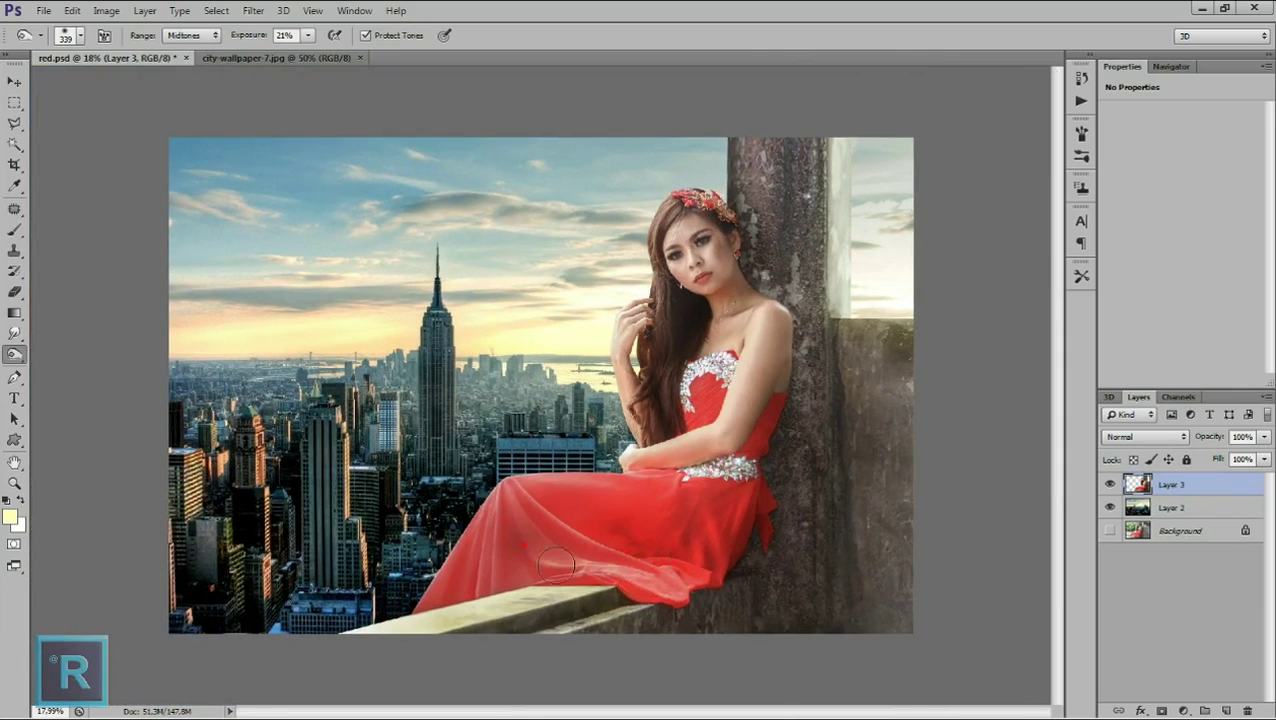
pyautogui.scroll(1, 587, 557)
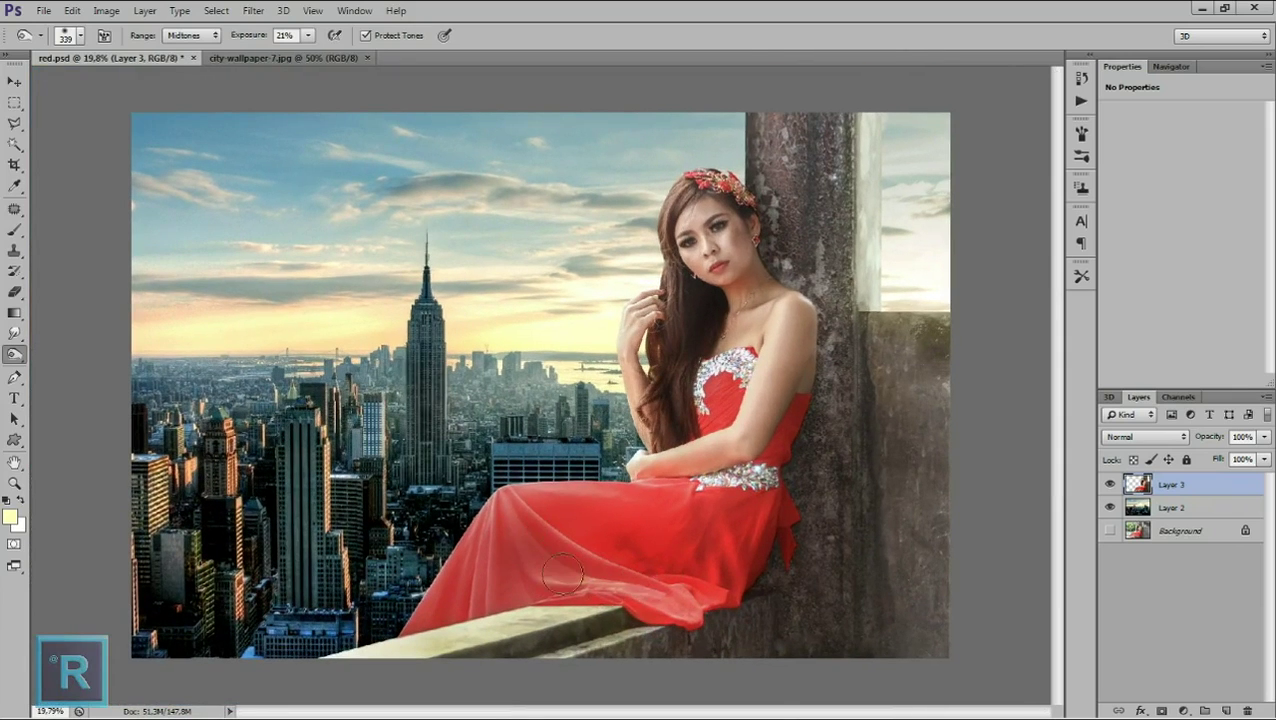
pyautogui.scroll(4, 655, 540)
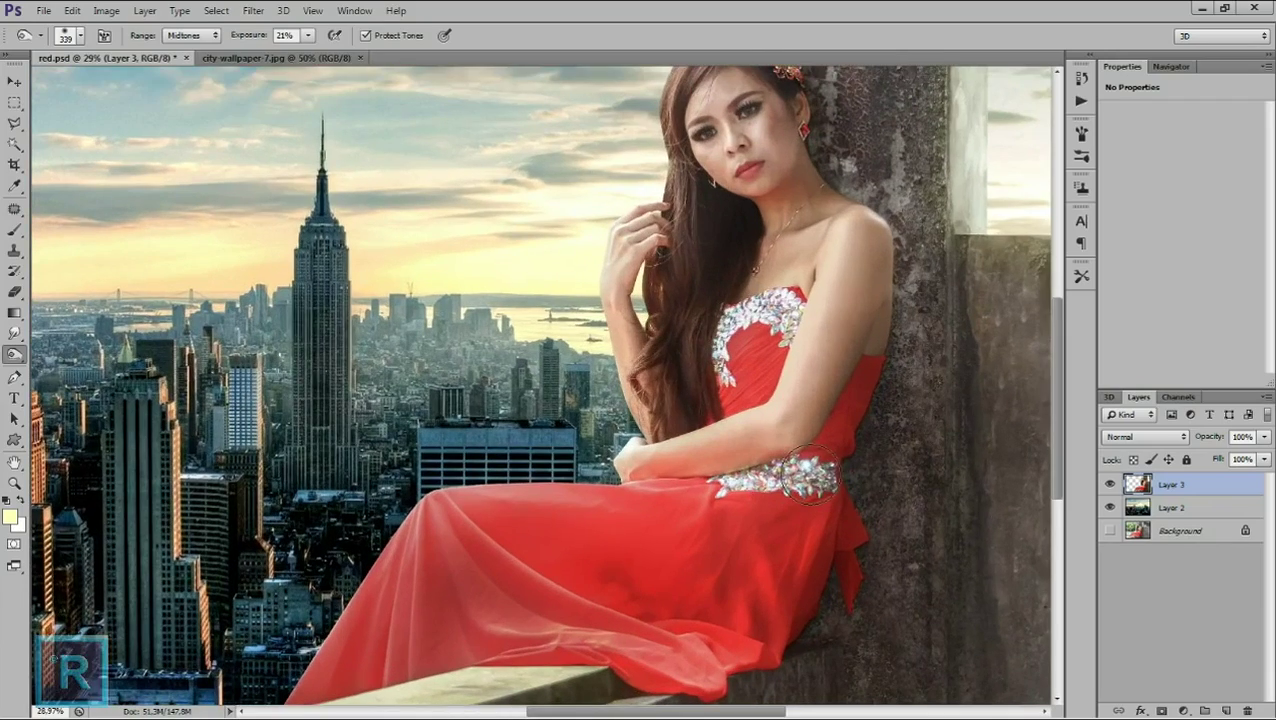
pyautogui.scroll(-2, 808, 478)
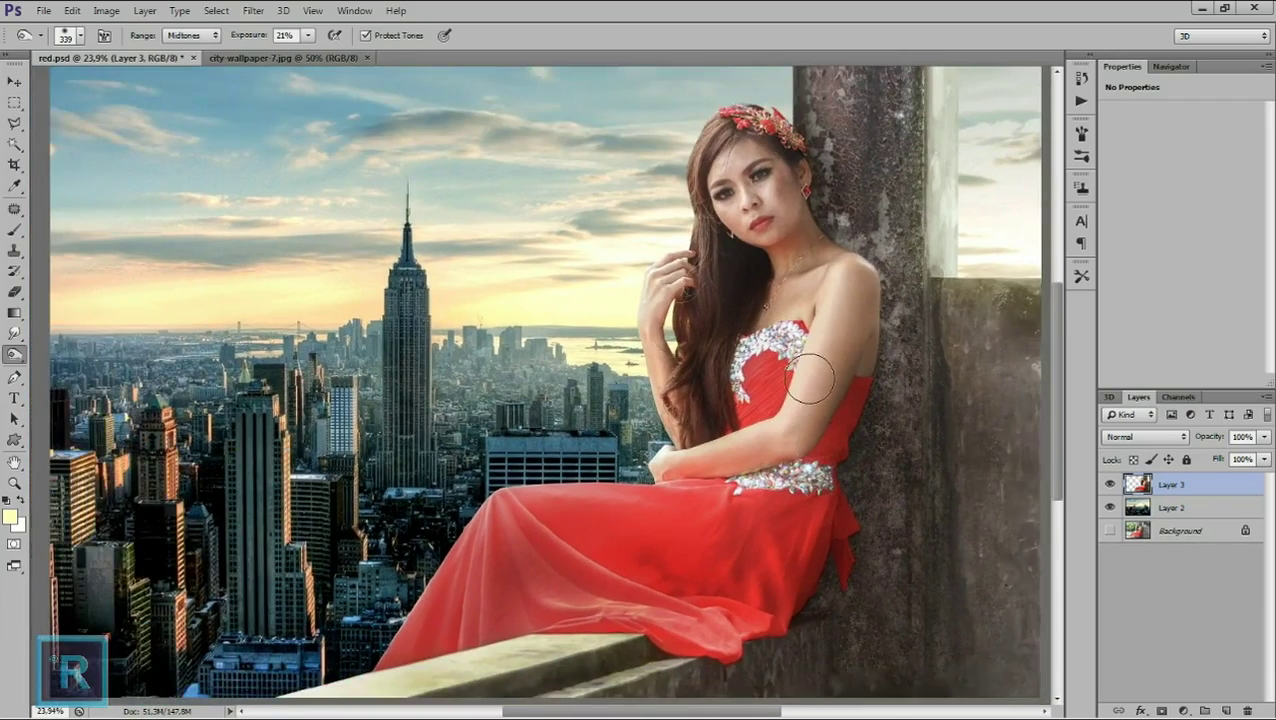
pyautogui.scroll(3, 811, 375)
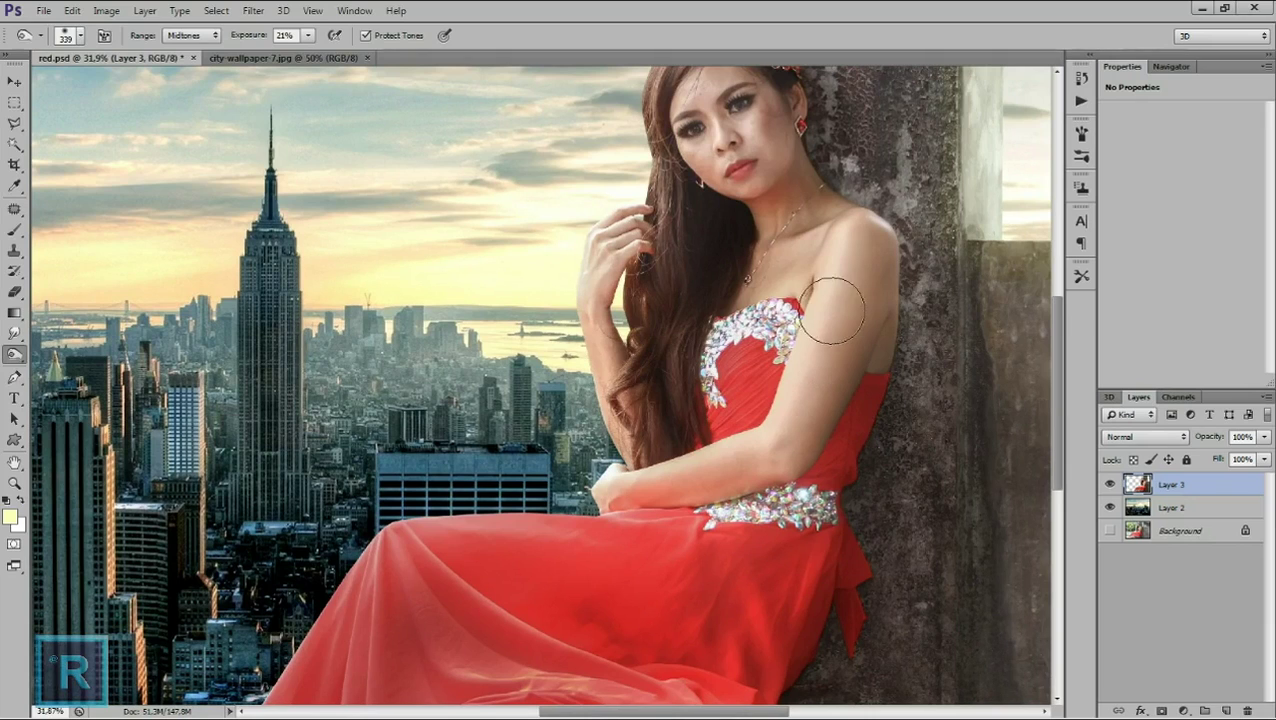
pyautogui.moveTo(817, 313); pyautogui.dragTo(817, 350)
pyautogui.moveTo(777, 429); pyautogui.dragTo(630, 478)
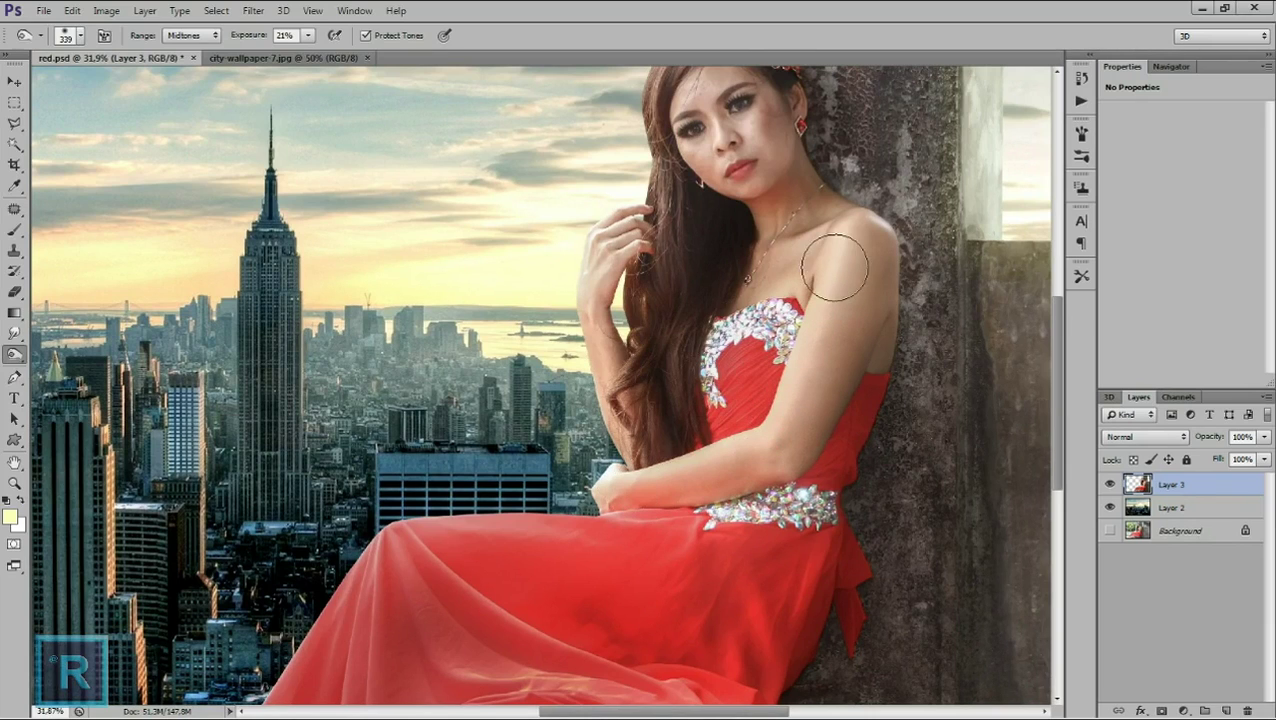
pyautogui.moveTo(840, 257); pyautogui.dragTo(820, 375)
pyautogui.click(817, 373)
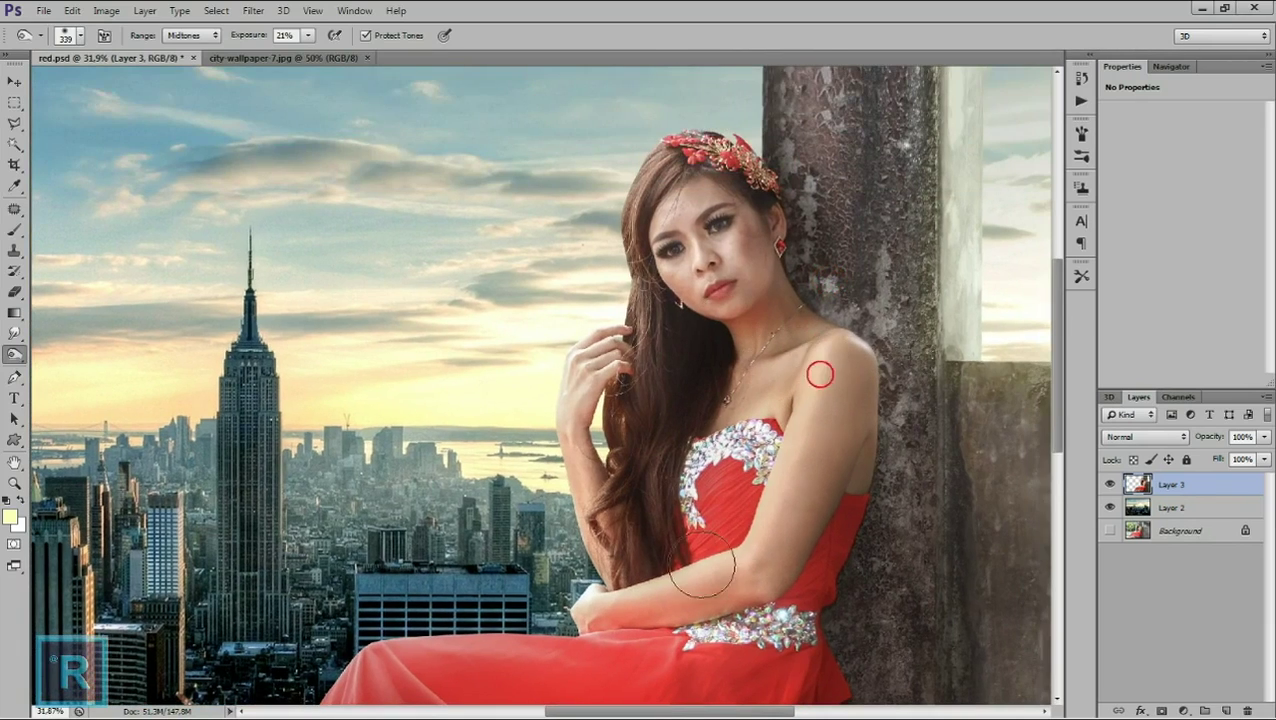
# Fit the image on screen and lightly lighten parts of the skirt.
pyautogui.hotkey('ctrl', '0')
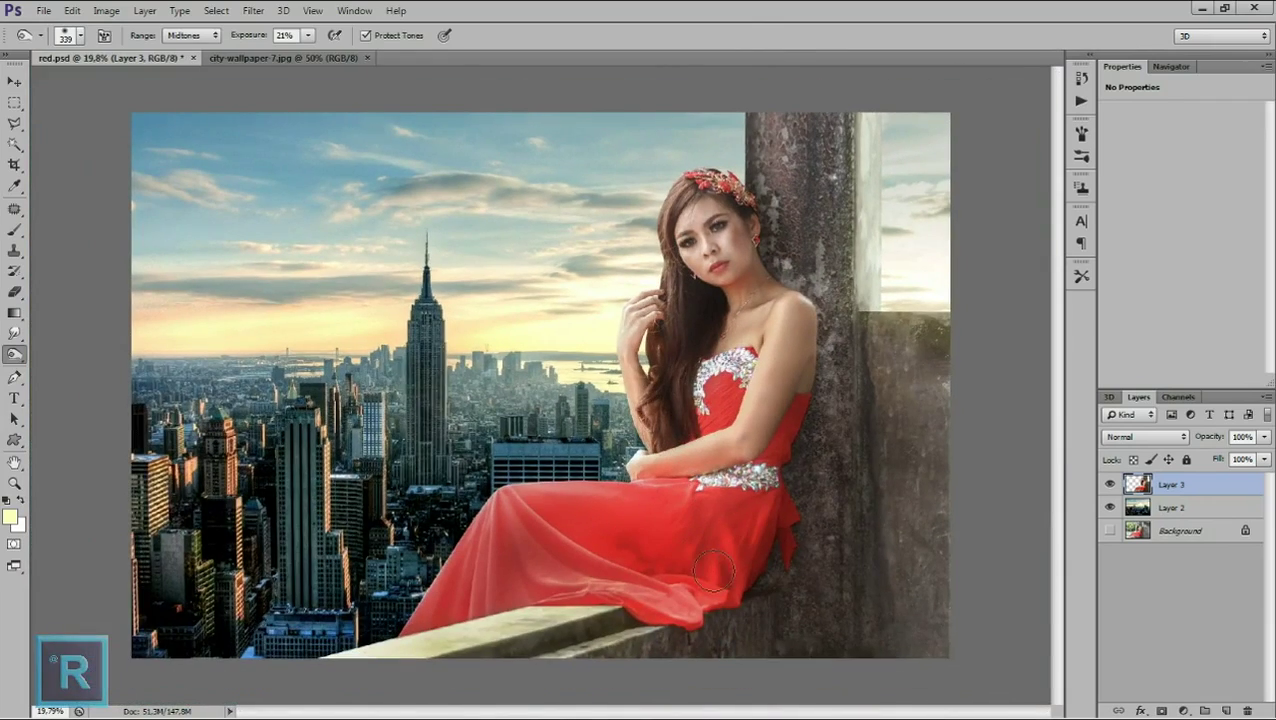
pyautogui.moveTo(690, 476); pyautogui.dragTo(712, 570)
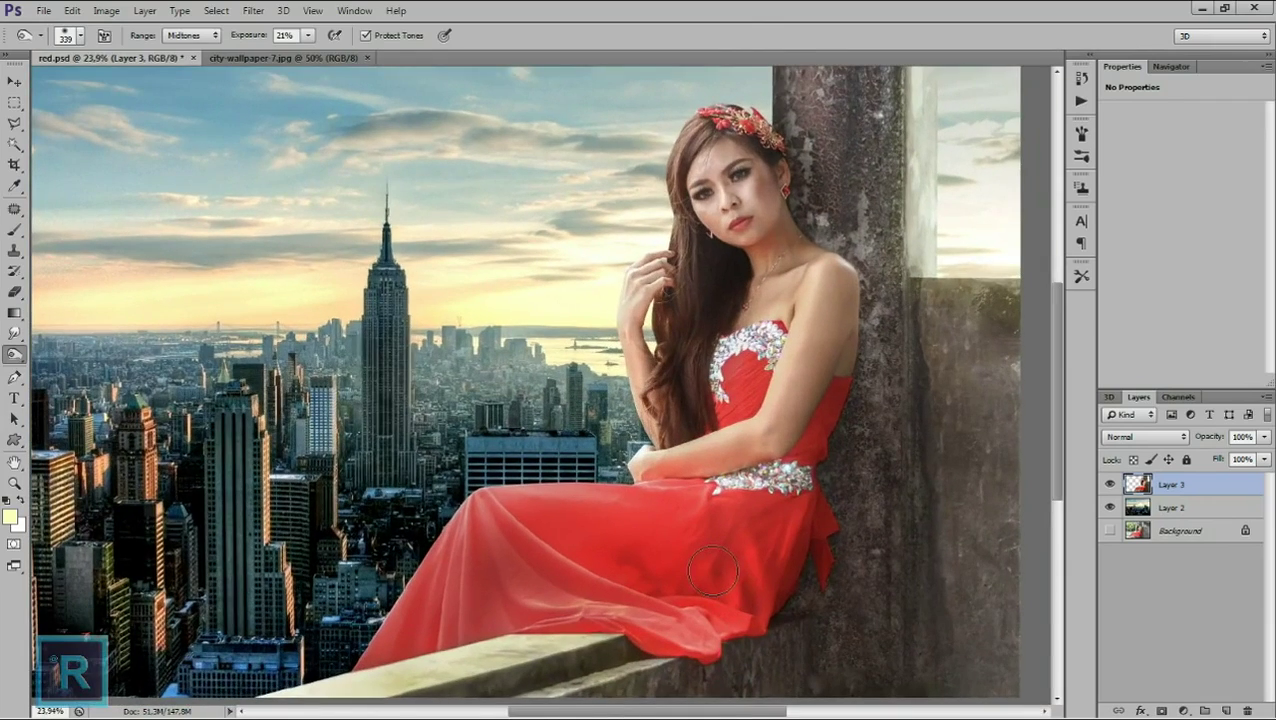
pyautogui.scroll(-2, 712, 570)
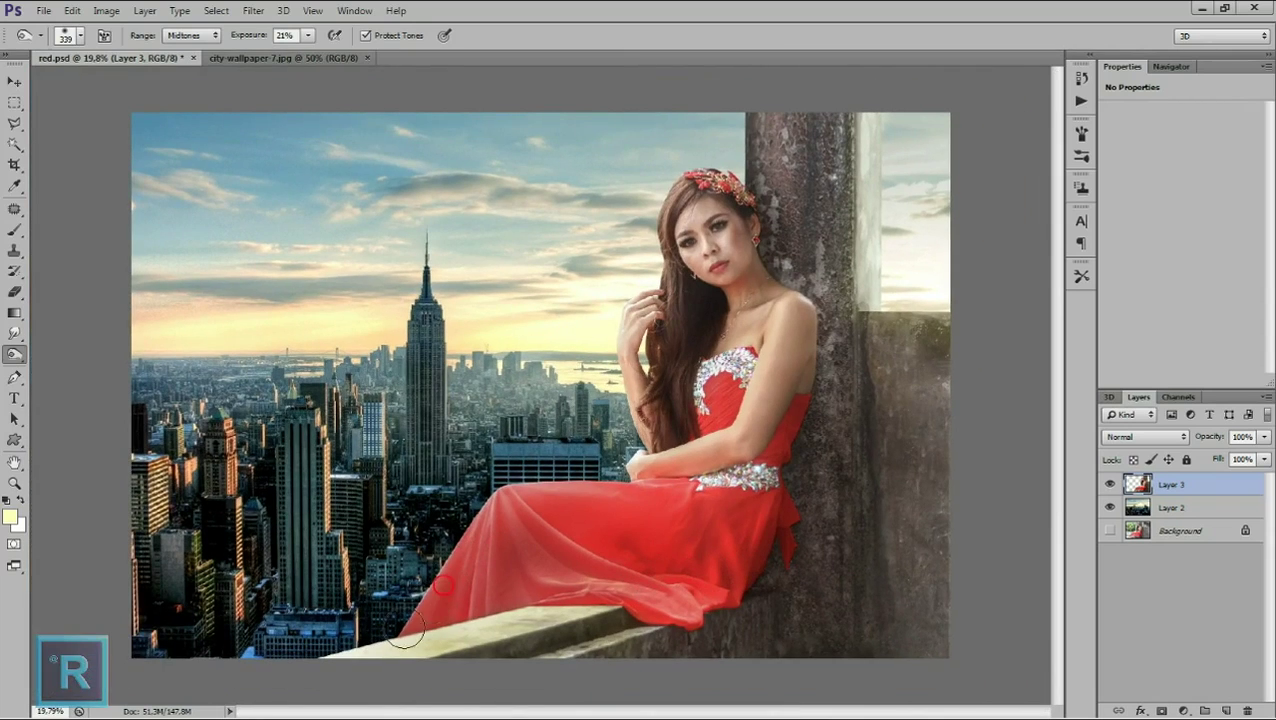
pyautogui.moveTo(404, 615)
pyautogui.mouseDown()
pyautogui.moveTo(541, 538)
pyautogui.moveTo(688, 612)
pyautogui.mouseUp()
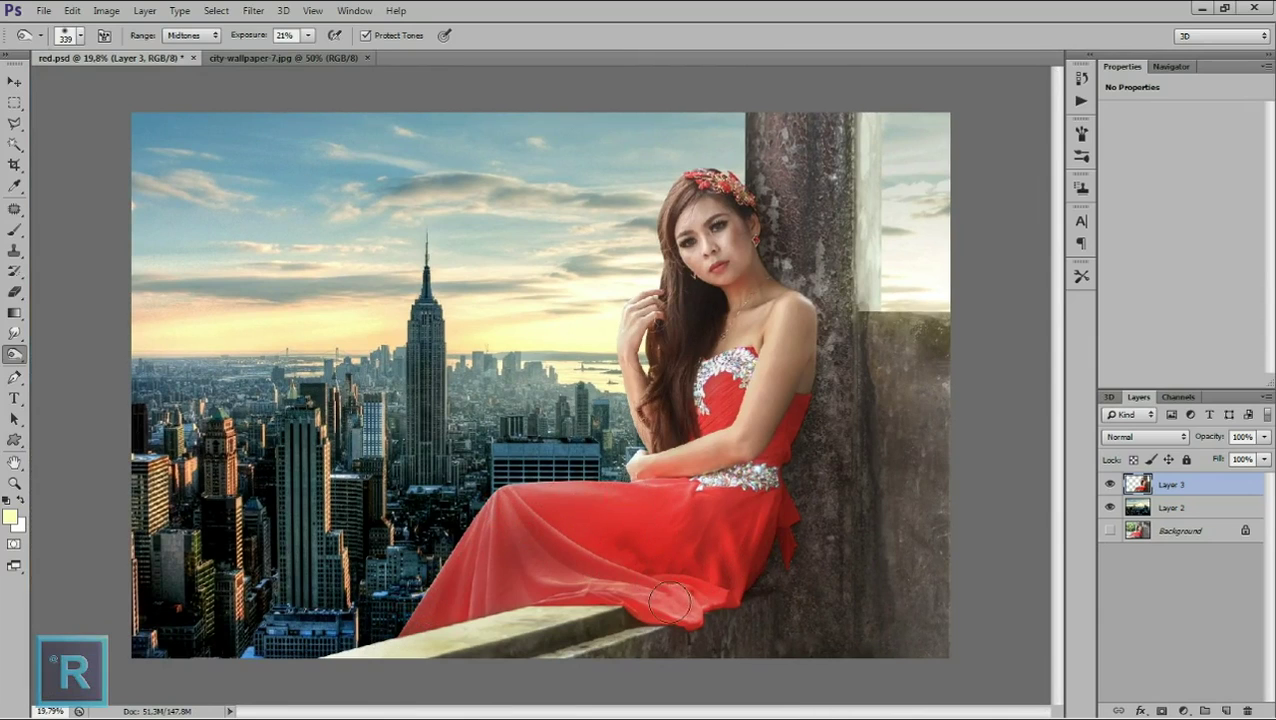
pyautogui.rightClick(14, 354)
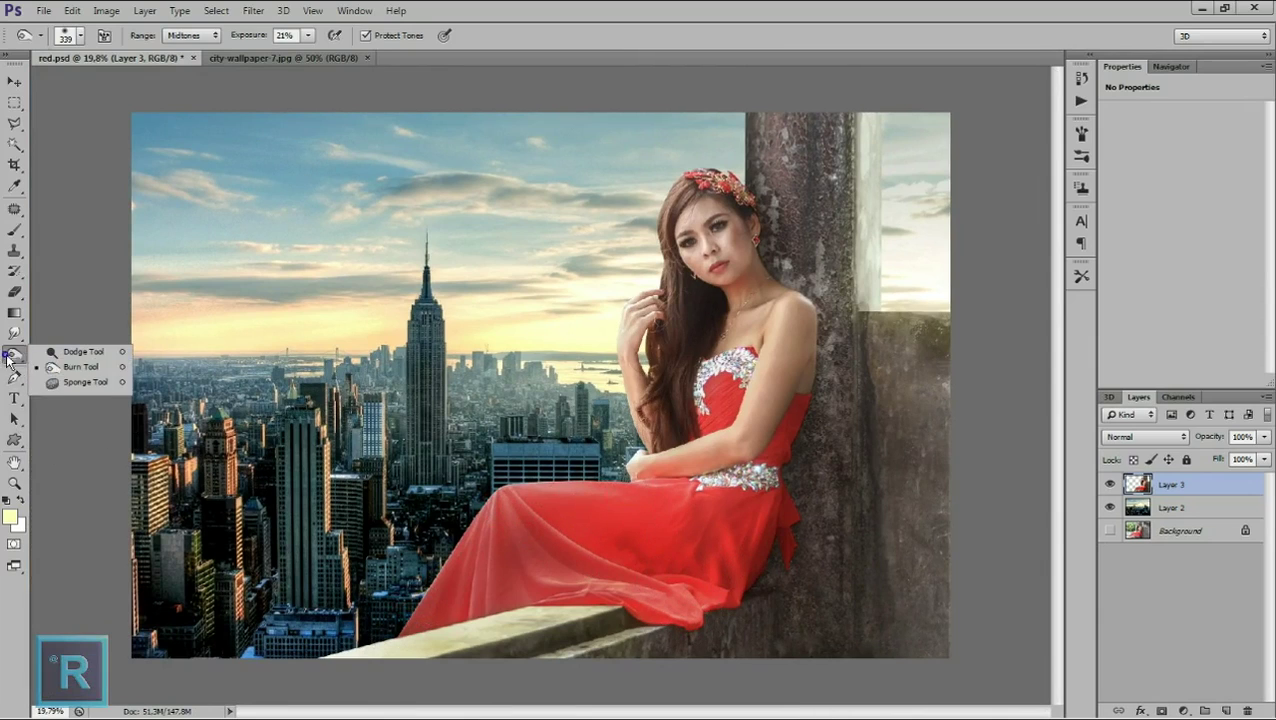
# Burn the skirt's left edge darker with the Burn Tool at 39% exposure.
pyautogui.click(55, 364)
pyautogui.moveTo(533, 502)
pyautogui.mouseDown()
pyautogui.moveTo(488, 506)
pyautogui.moveTo(538, 510)
pyautogui.moveTo(632, 484)
pyautogui.mouseUp()
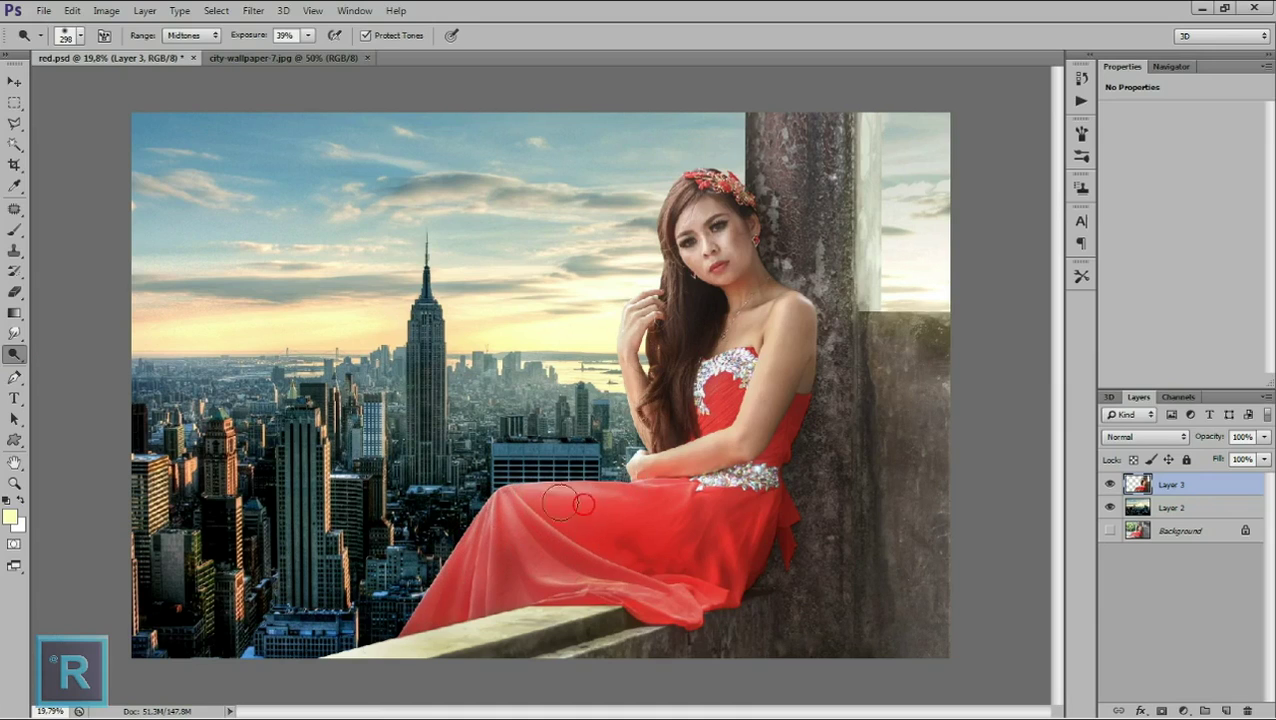
pyautogui.scroll(-1, 512, 503)
pyautogui.scroll(-1, 512, 503)
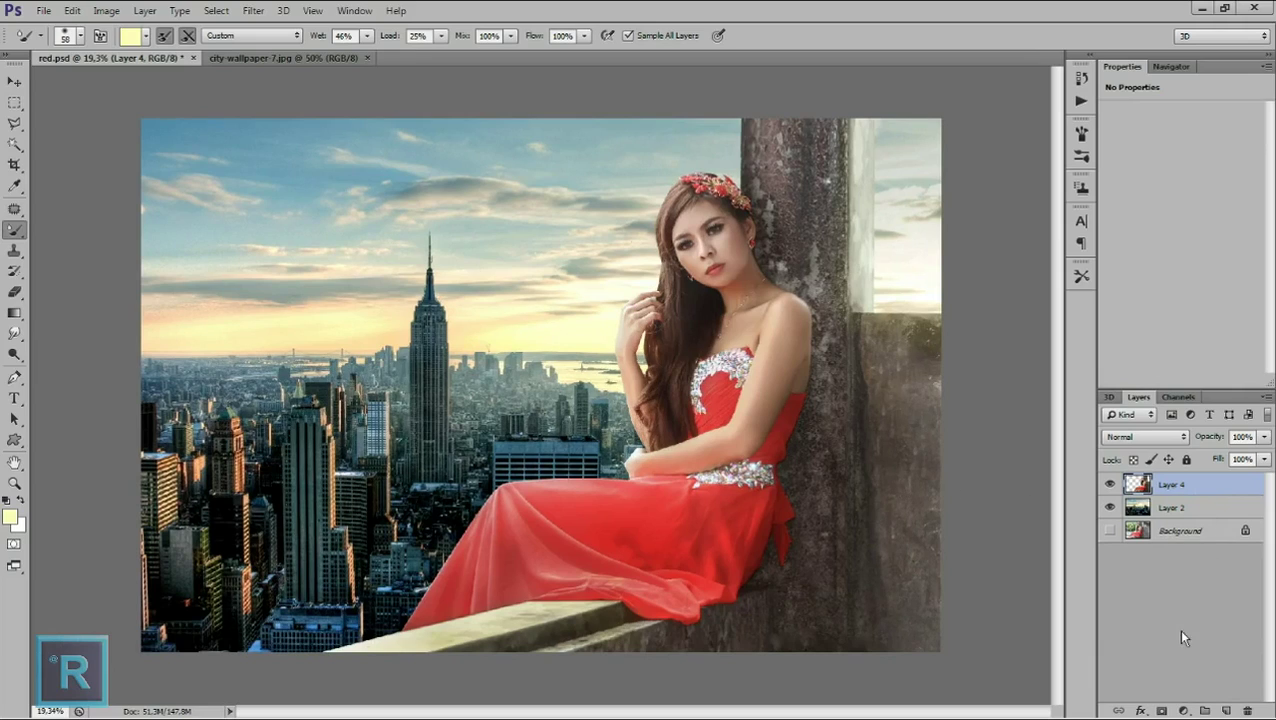
pyautogui.click(1183, 709)
# Add a Selective Color adjustment above the model and start editing Reds Cyan and Magenta.
pyautogui.click(1182, 694)
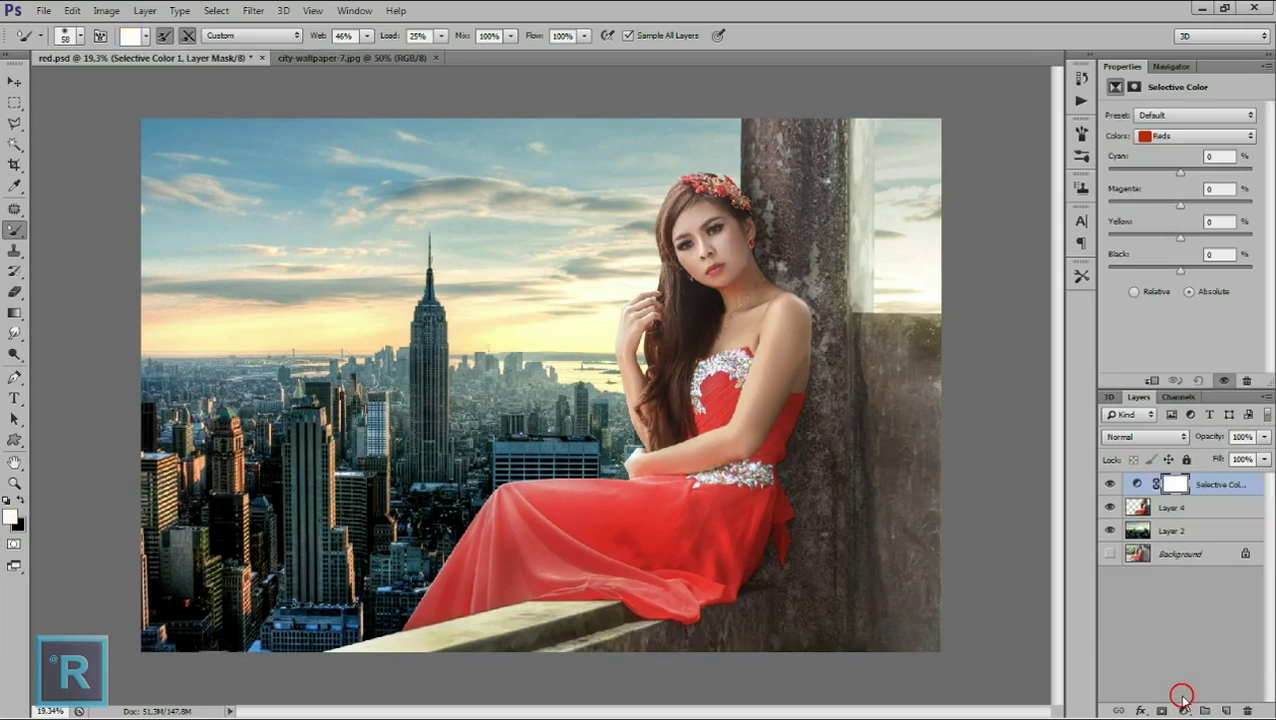
pyautogui.click(1165, 137)
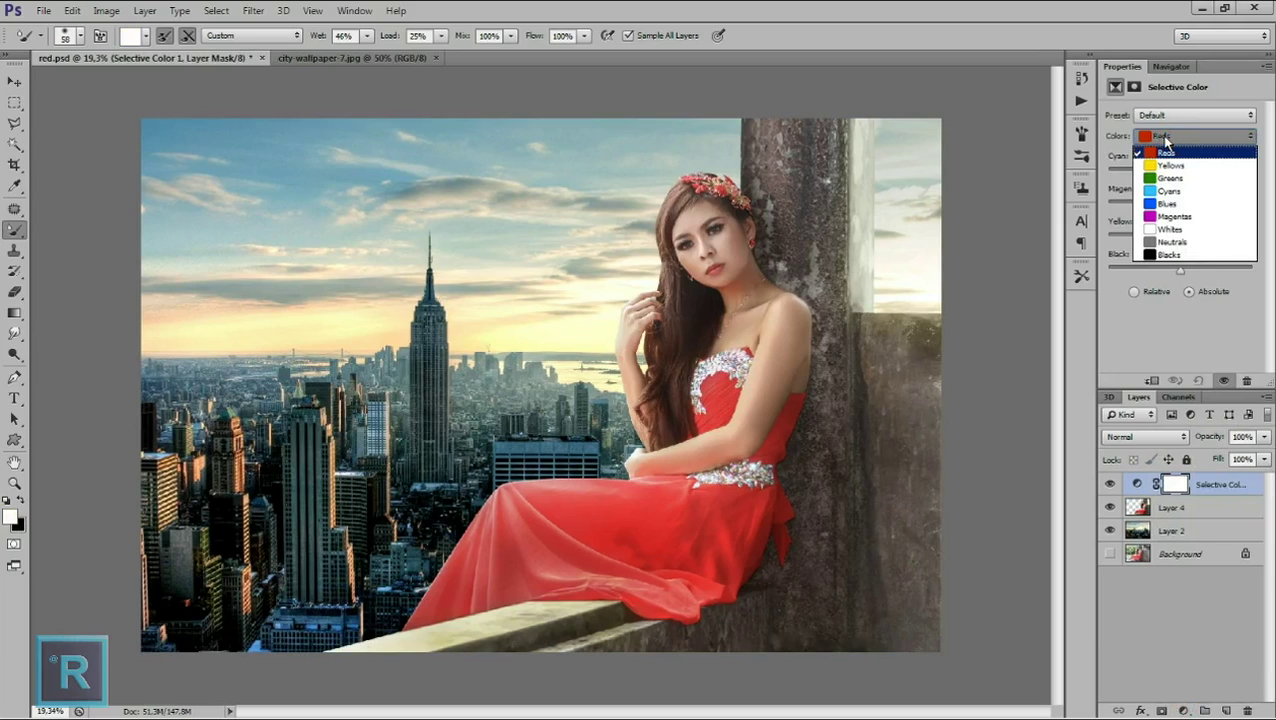
pyautogui.click(1166, 150)
pyautogui.click(1218, 157)
pyautogui.moveTo(1177, 166); pyautogui.dragTo(1174, 168)
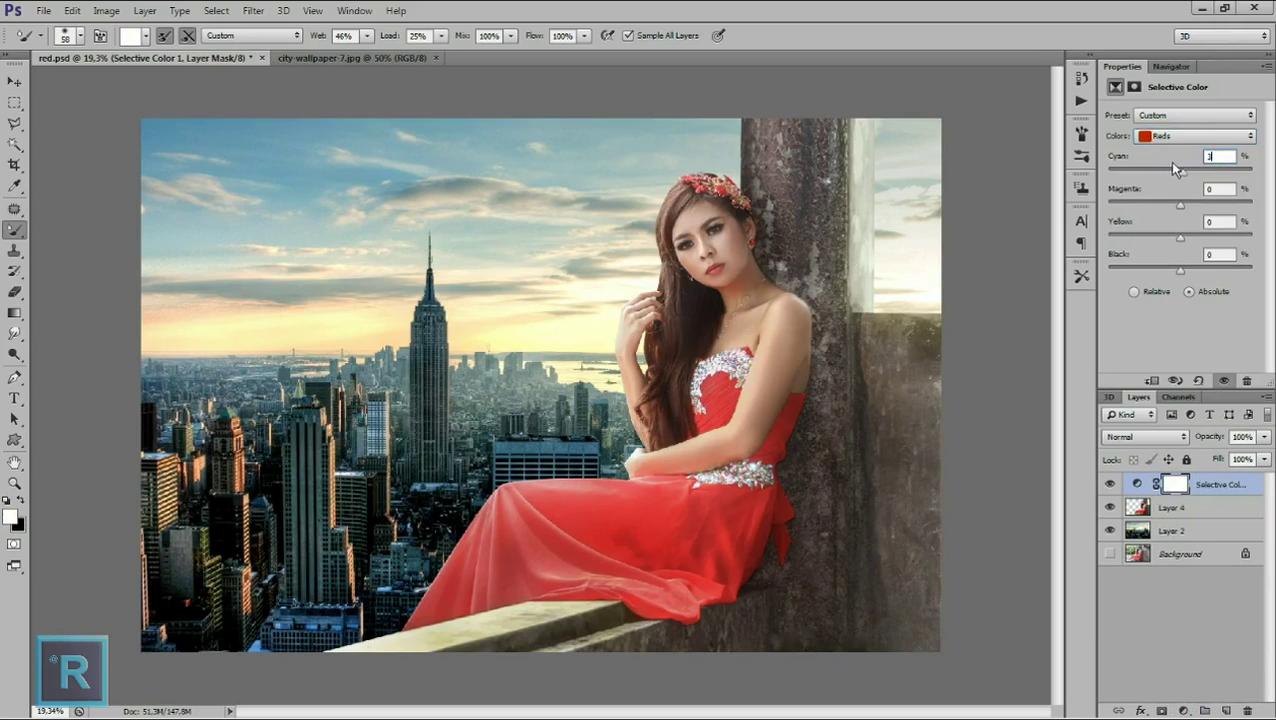
pyautogui.click(1216, 189)
pyautogui.write('7')
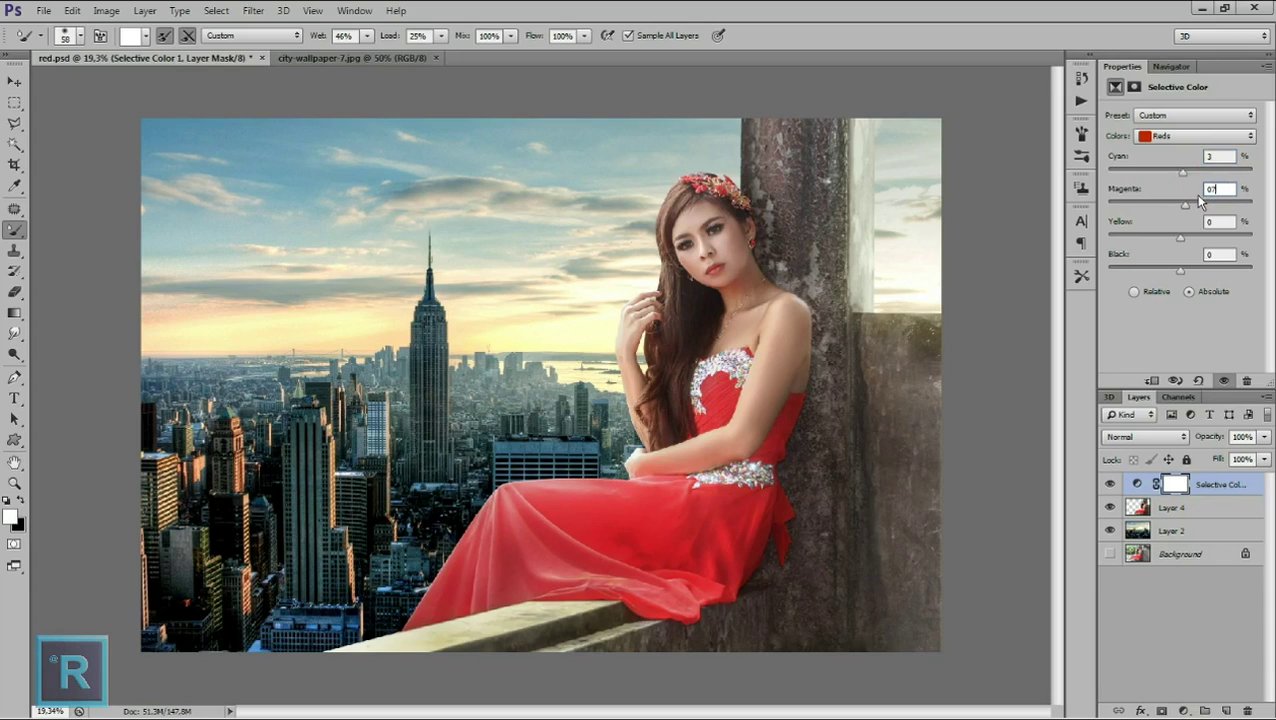
# Fine-tune the Reds to Cyan +10, Magenta −3, Yellow +17 and Black +14.
pyautogui.click(1209, 221)
pyautogui.click(1212, 253)
pyautogui.write('21')
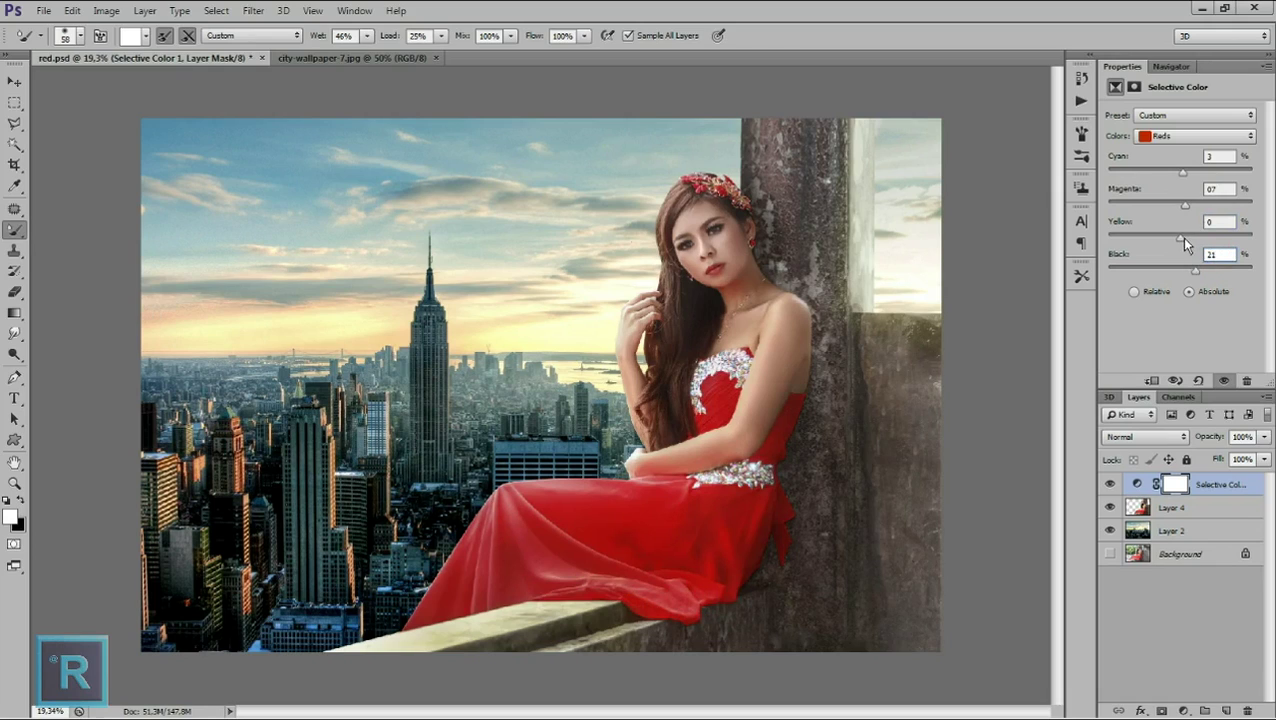
pyautogui.moveTo(1180, 238); pyautogui.dragTo(1196, 244)
pyautogui.moveTo(1187, 206); pyautogui.dragTo(1187, 174)
pyautogui.moveTo(1192, 171); pyautogui.dragTo(1182, 169)
pyautogui.moveTo(1184, 200); pyautogui.dragTo(1182, 202)
pyautogui.moveTo(1195, 270); pyautogui.dragTo(1196, 270)
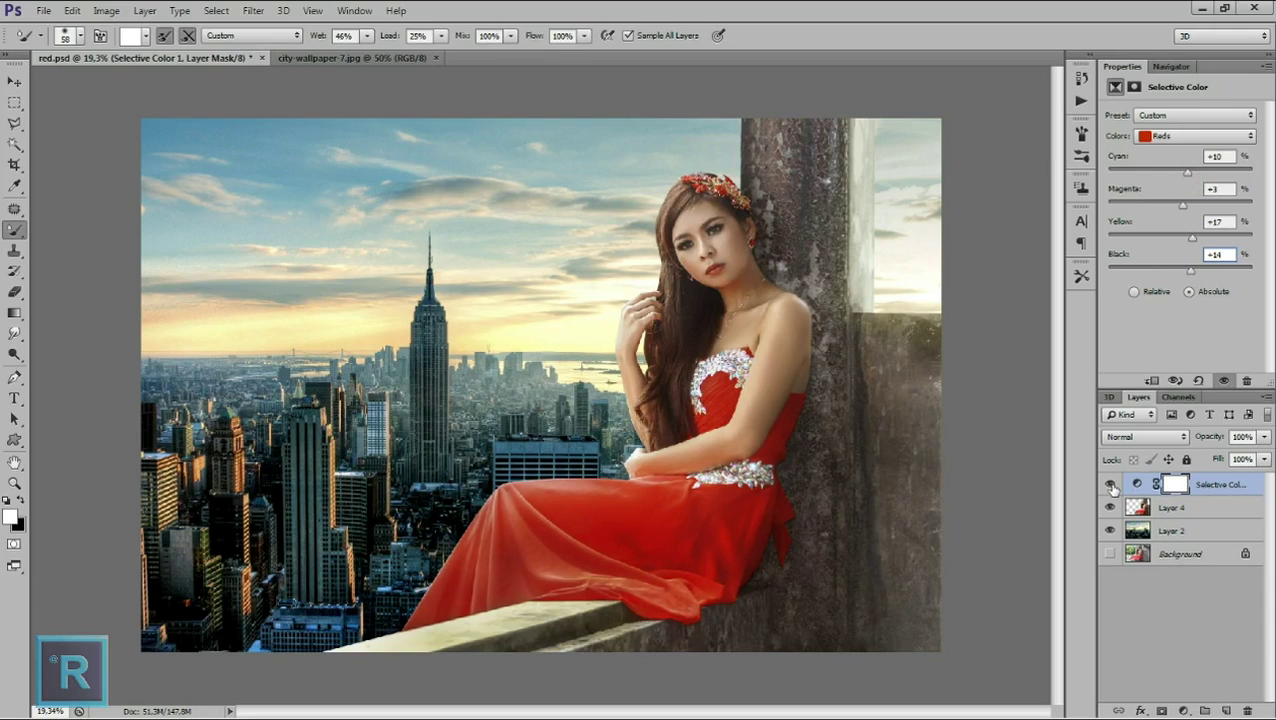
# Clip the Selective Color to Layer 4, toggle it to compare, then select Layer 2.
pyautogui.click(1151, 380)
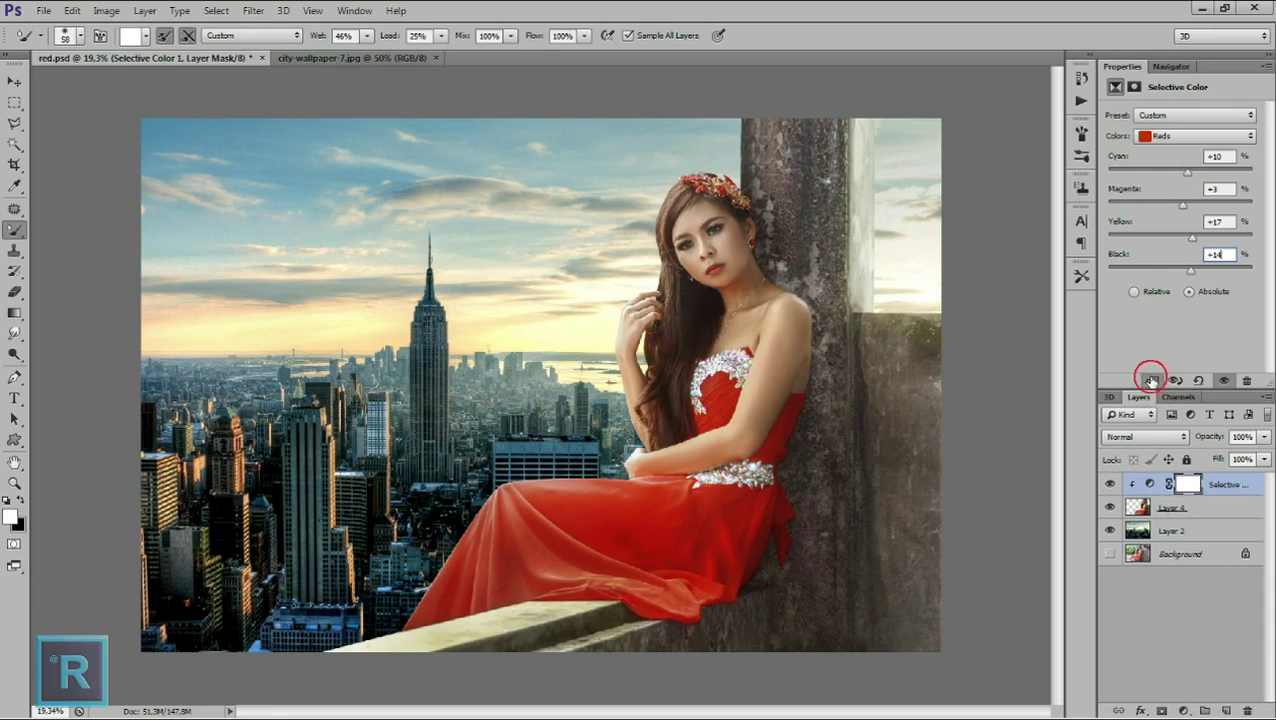
pyautogui.click(1109, 484)
pyautogui.click(1109, 484)
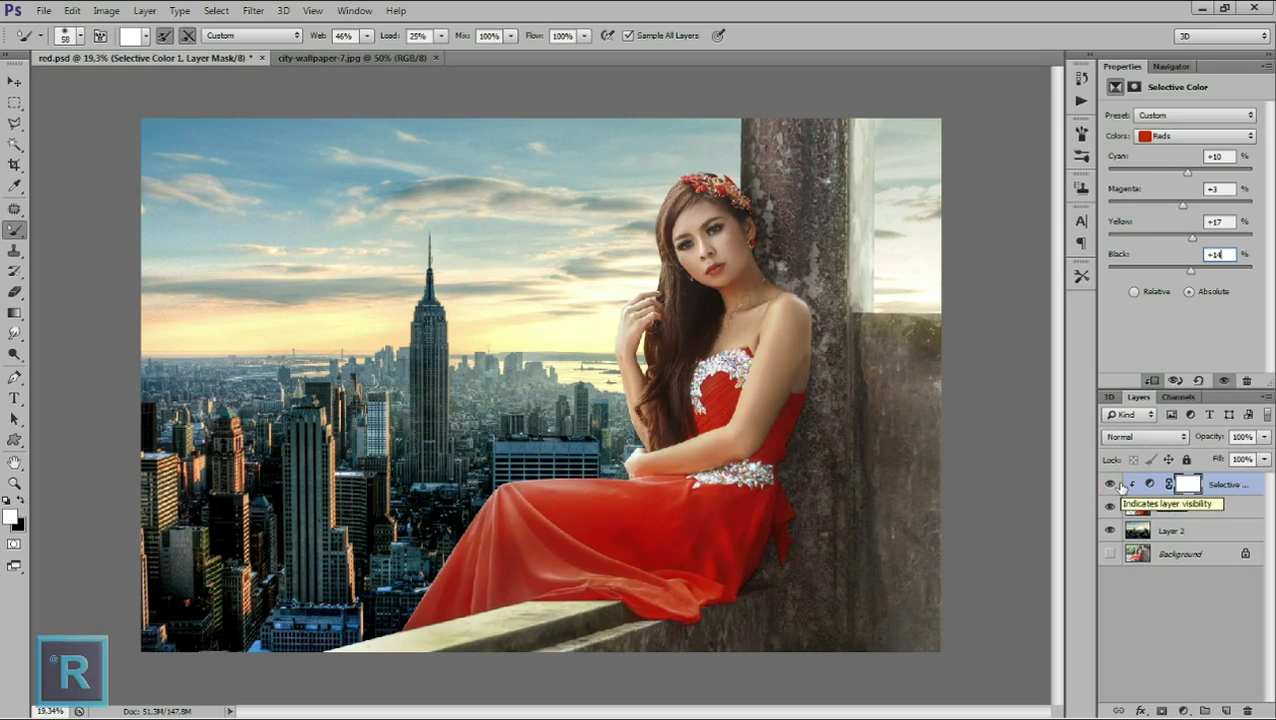
pyautogui.click(1172, 531)
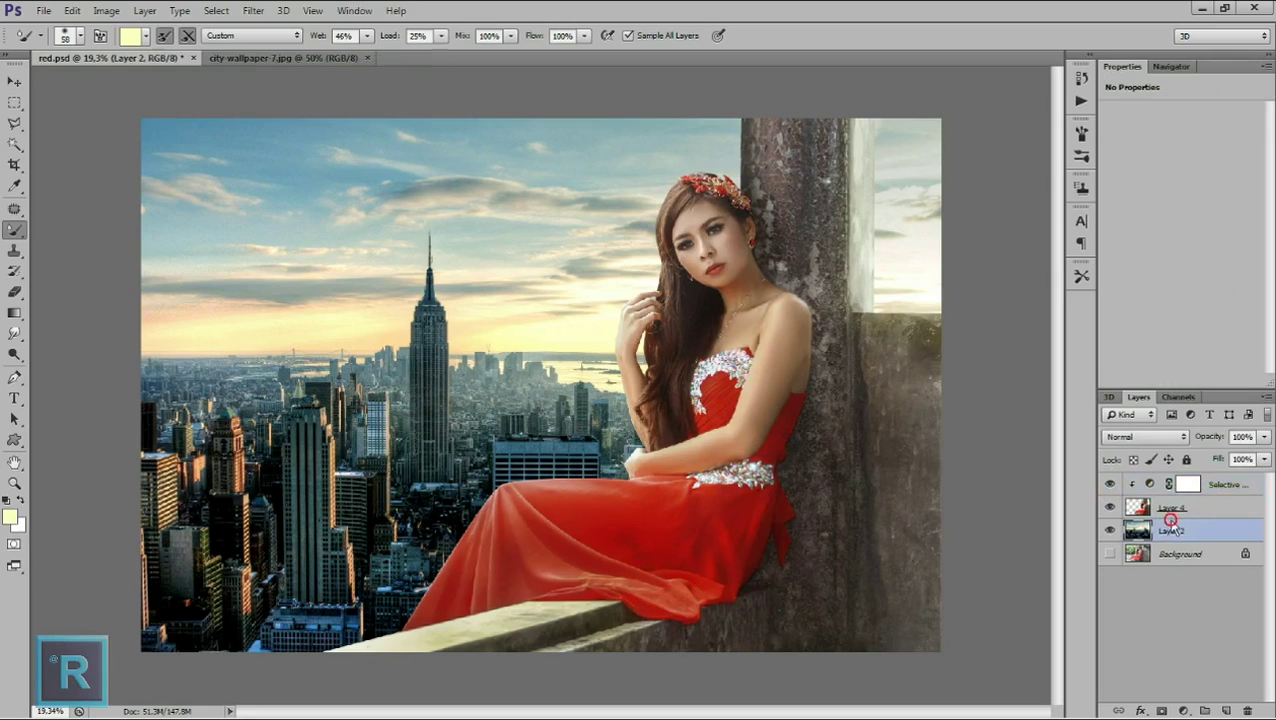
# On a new layer above Layer 2, draw a radial #ffa800 orange gradient glow in the sky.
pyautogui.click(1226, 710)
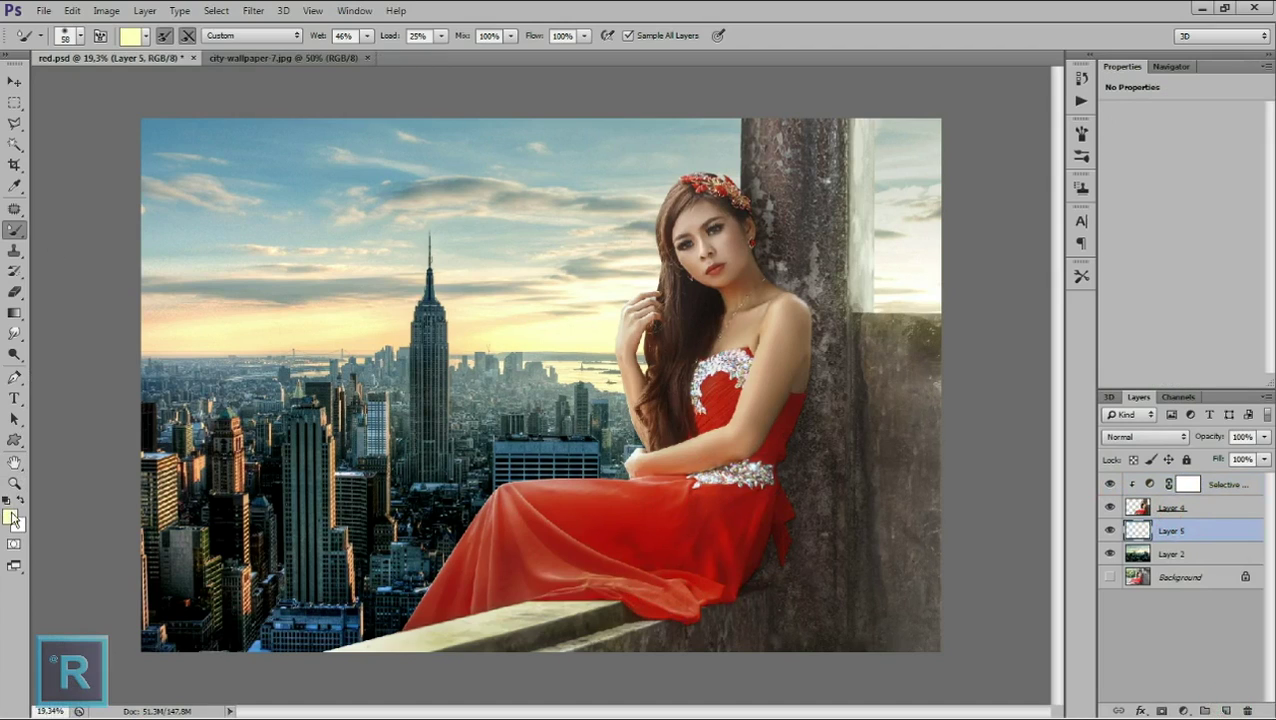
pyautogui.click(14, 313)
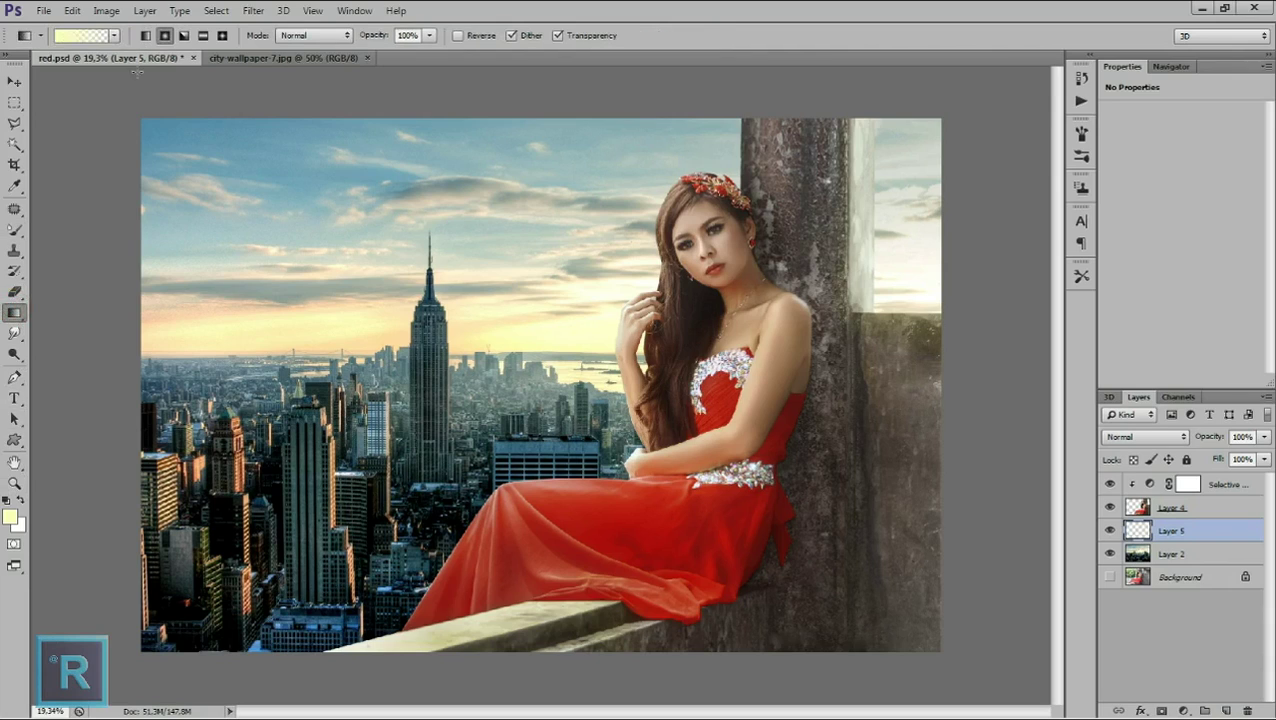
pyautogui.click(10, 517)
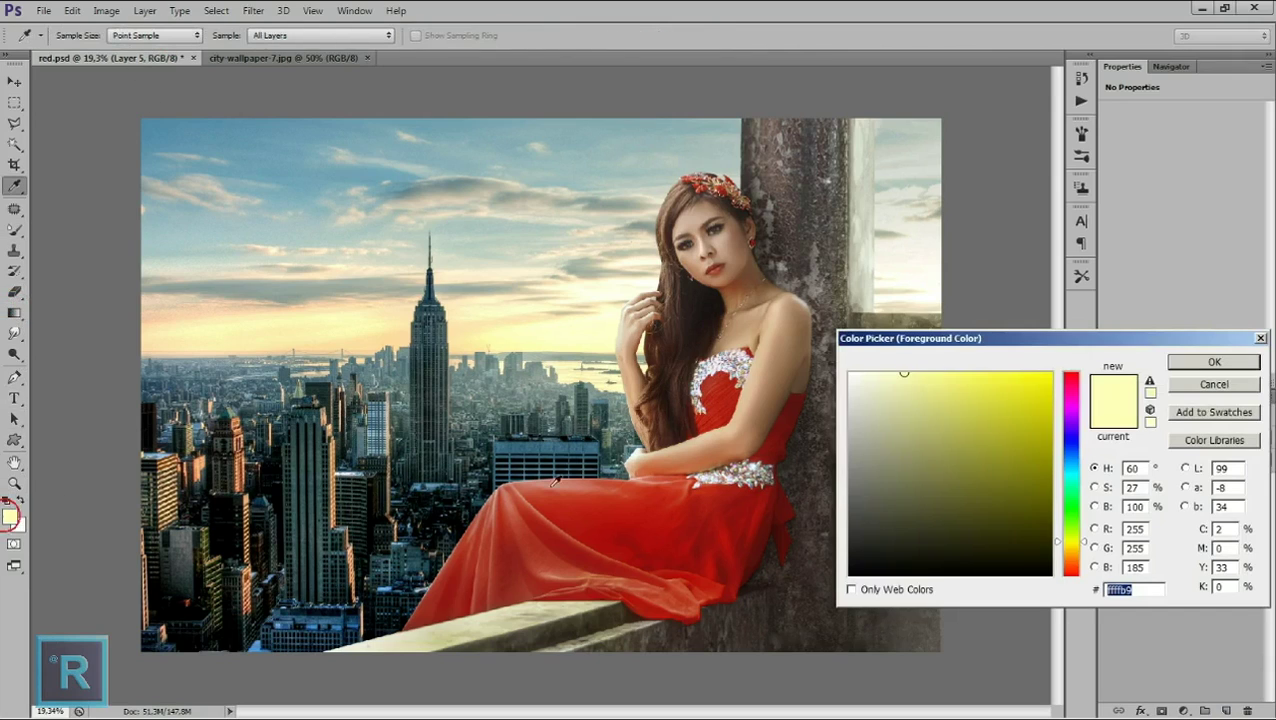
pyautogui.moveTo(1074, 527); pyautogui.dragTo(1077, 563)
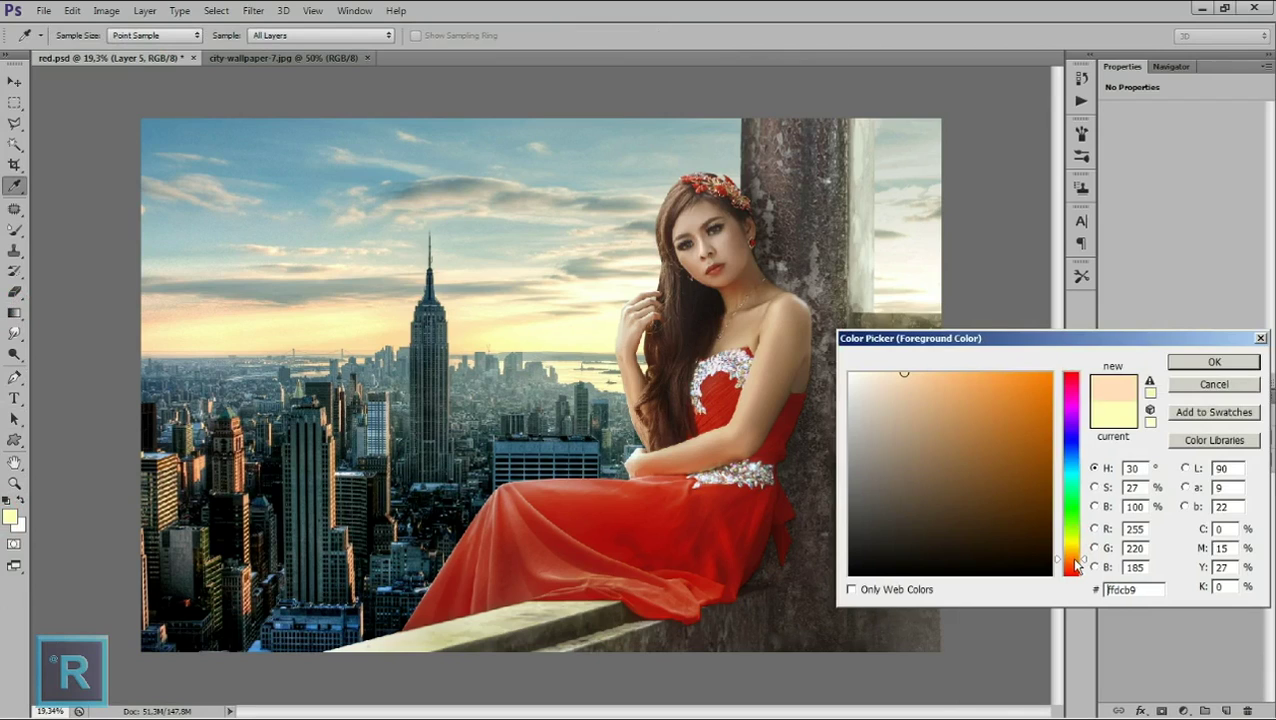
pyautogui.write('ffa800')
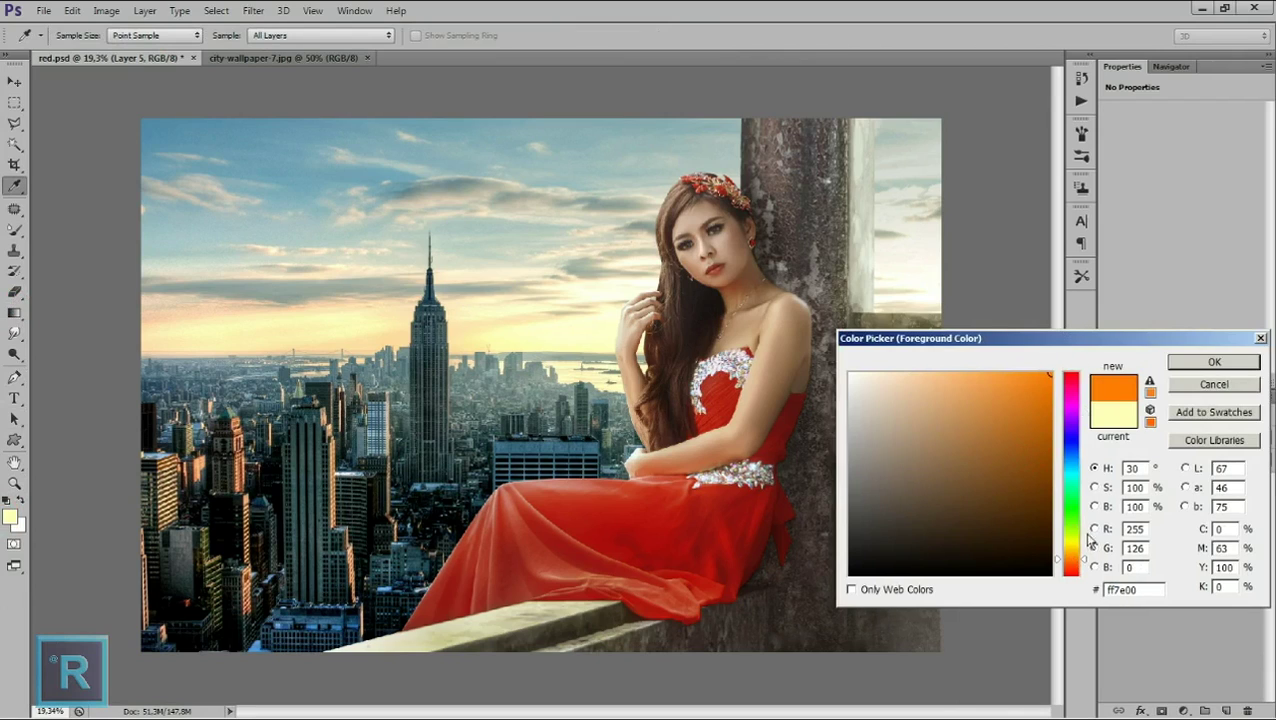
pyautogui.click(1180, 364)
pyautogui.moveTo(345, 286); pyautogui.dragTo(477, 471)
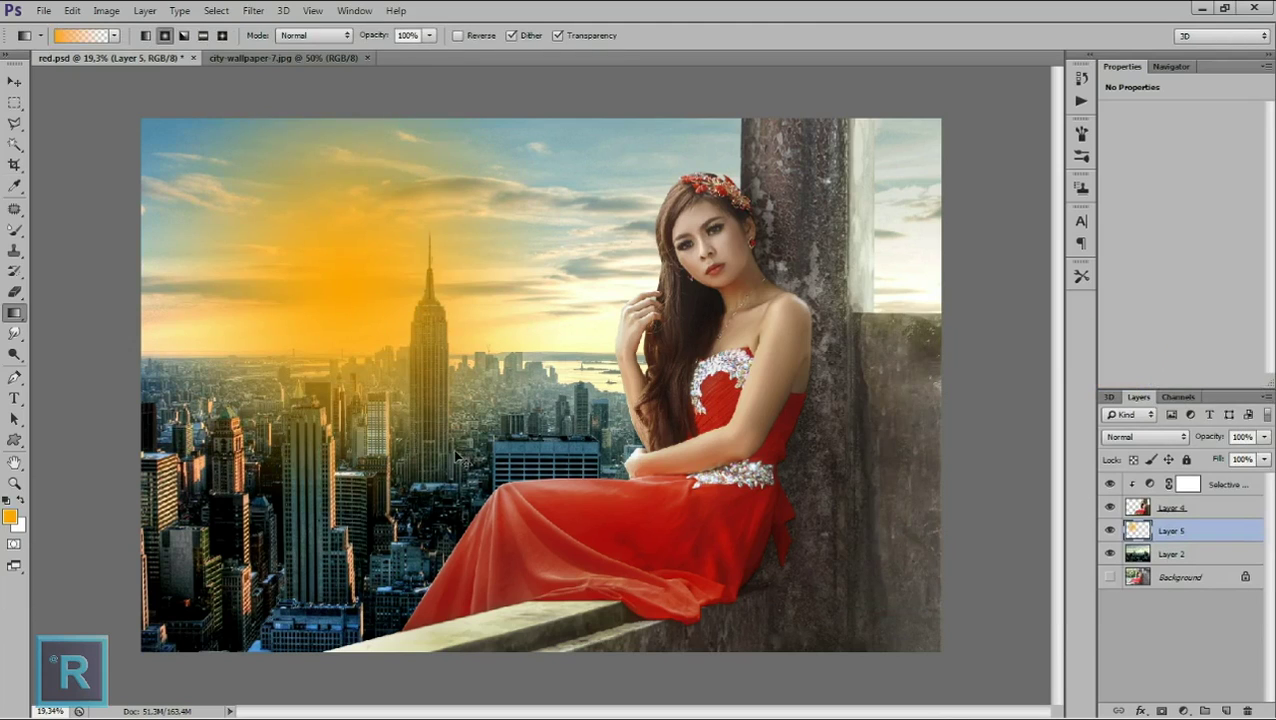
pyautogui.hotkey('ctrl', 'z')
pyautogui.moveTo(362, 321); pyautogui.dragTo(467, 497)
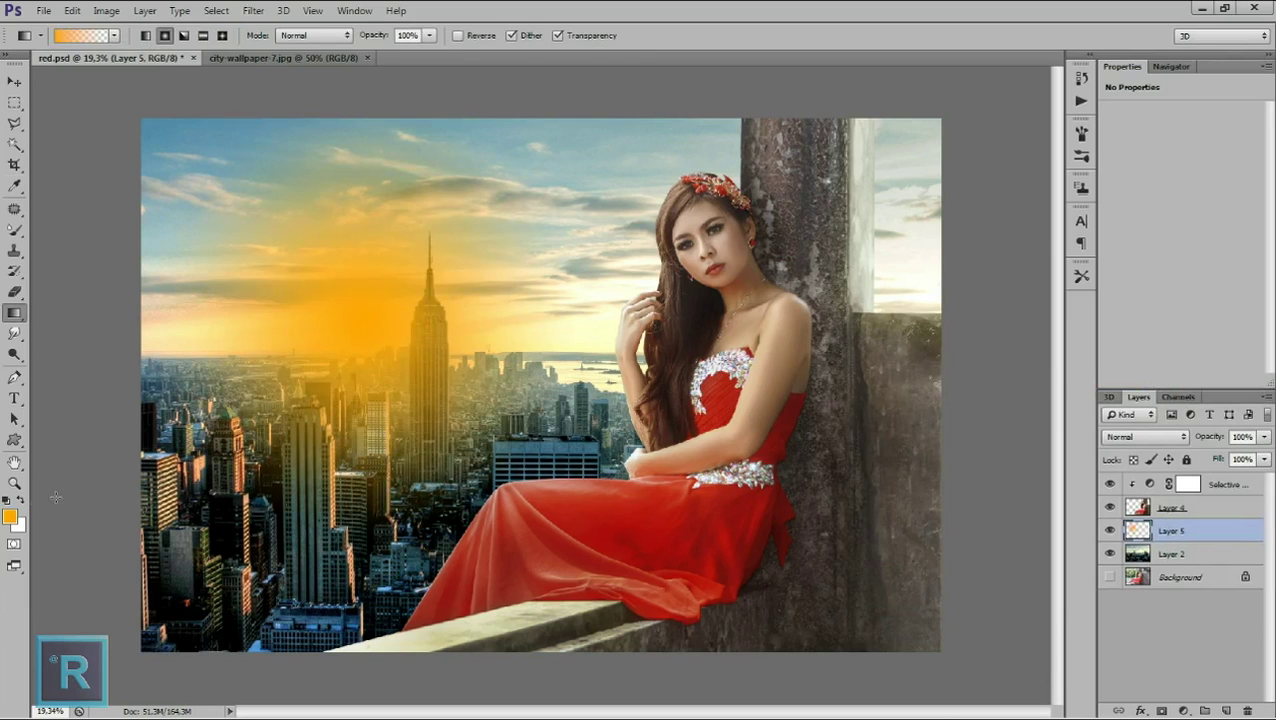
# Add lighter and paler orange glows beside the Empire State Building.
pyautogui.click(10, 516)
pyautogui.click(976, 373)
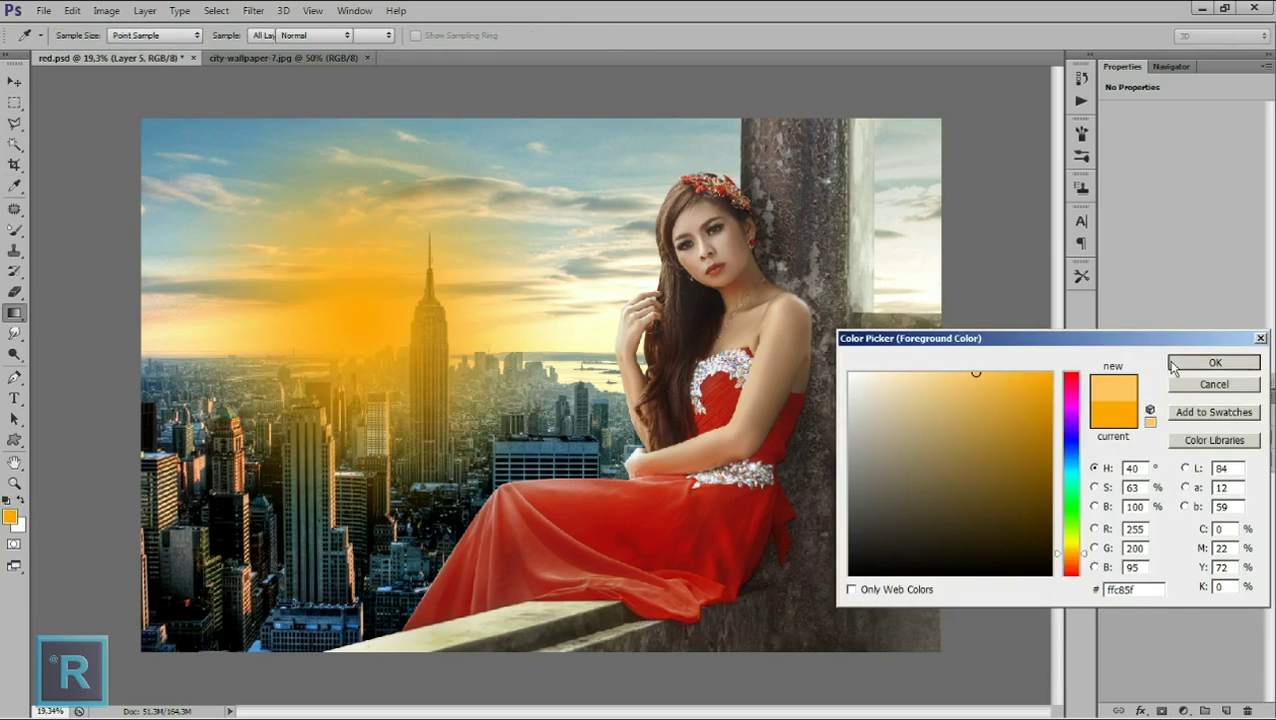
pyautogui.click(1176, 364)
pyautogui.moveTo(353, 319); pyautogui.dragTo(410, 380)
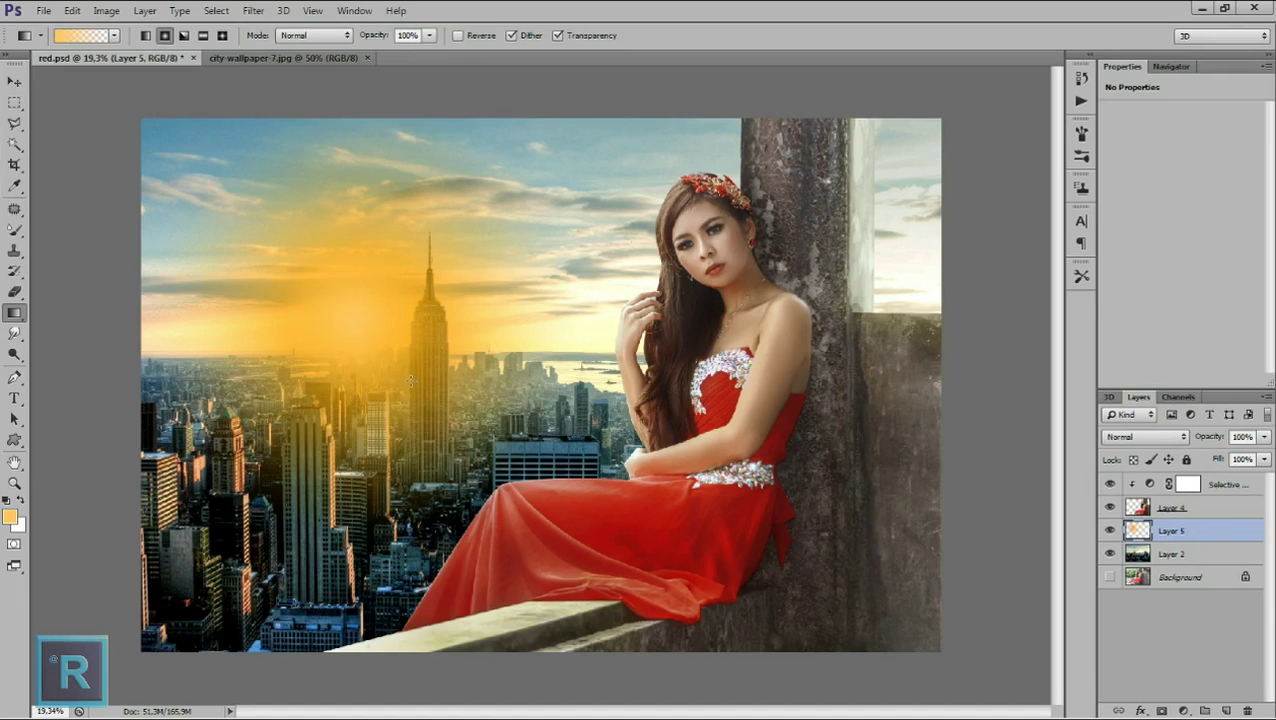
pyautogui.click(14, 518)
pyautogui.click(903, 381)
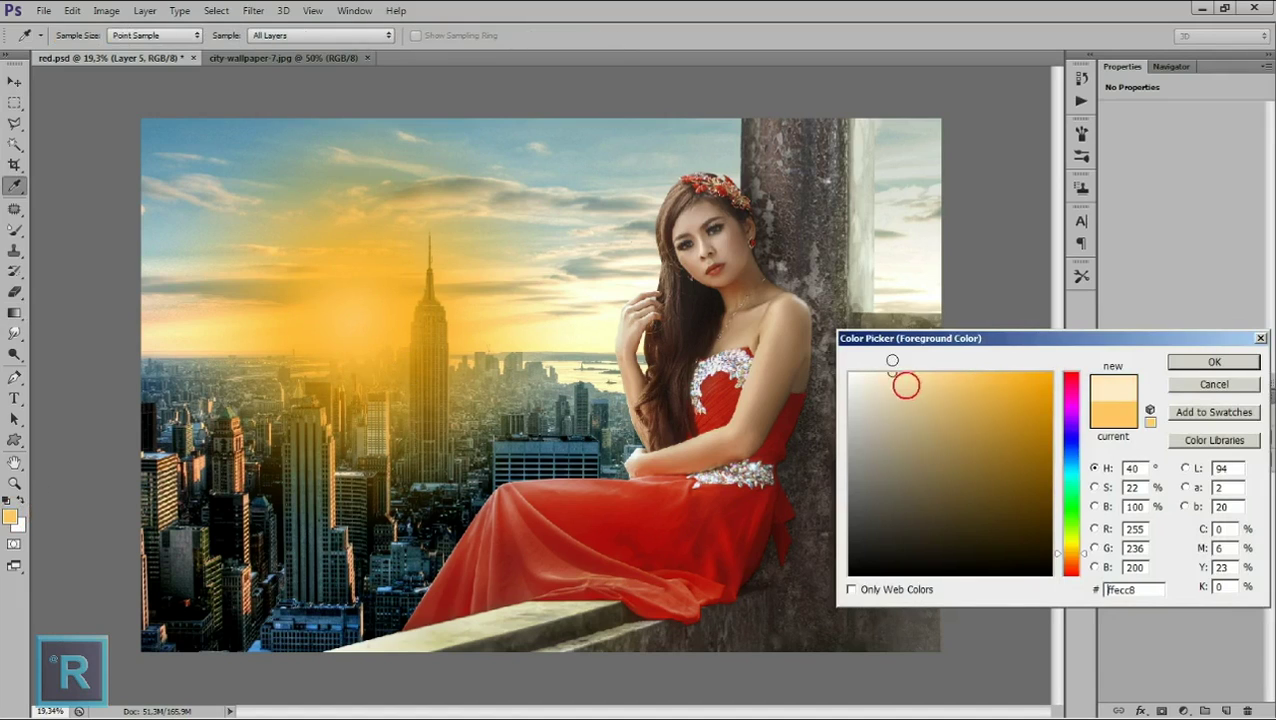
pyautogui.click(1180, 364)
pyautogui.moveTo(362, 330); pyautogui.dragTo(425, 397)
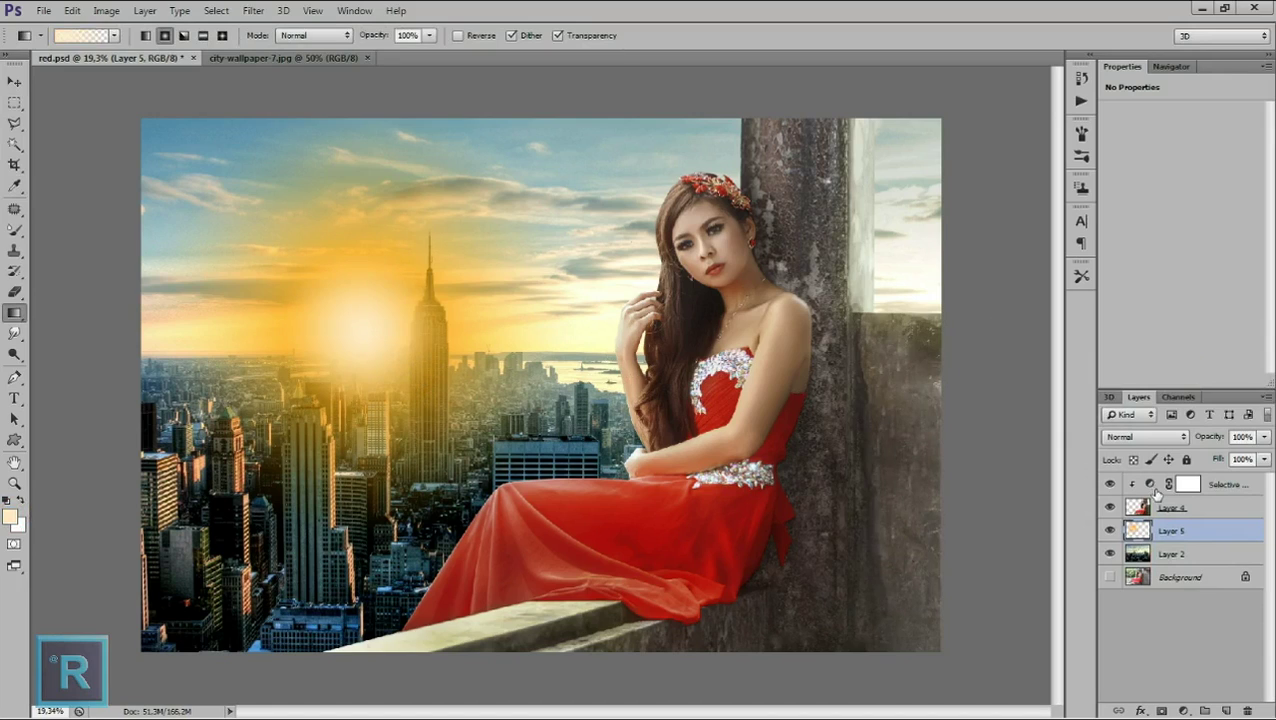
pyautogui.hotkey('ctrl', 't')
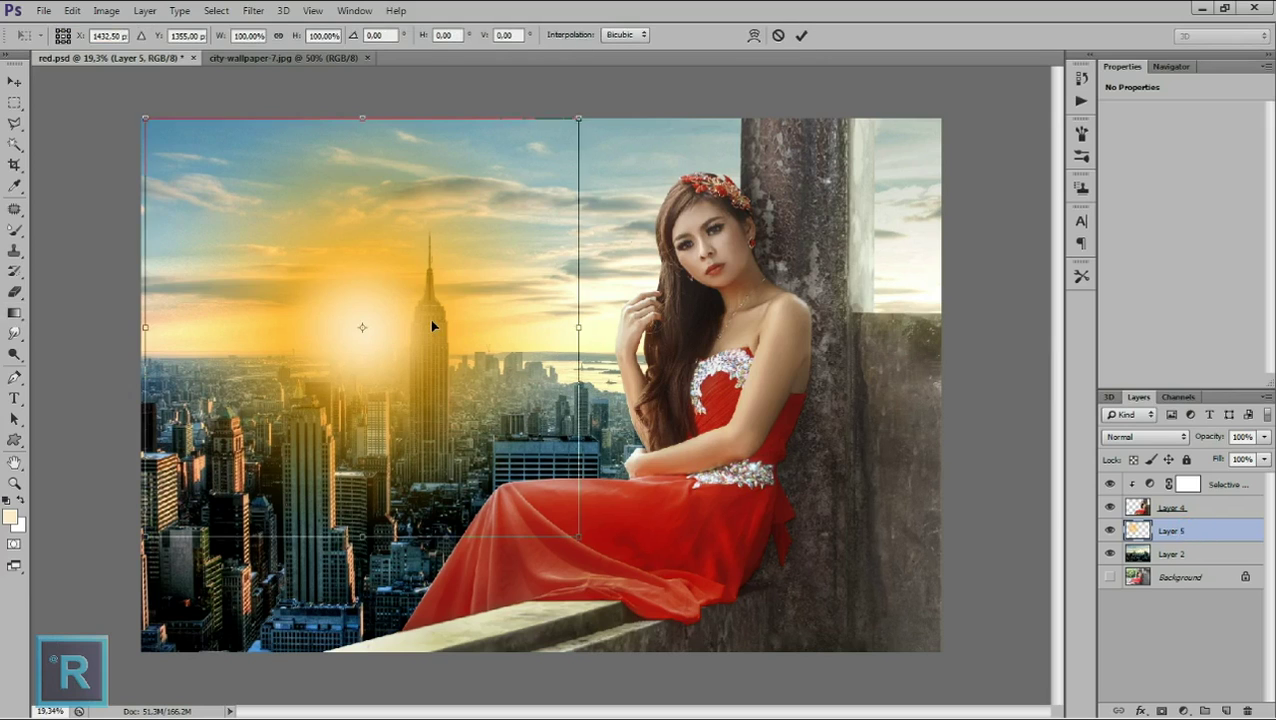
# Free-transform the sun glow larger and move it toward the upper-right pillar.
pyautogui.moveTo(433, 325); pyautogui.dragTo(894, 289)
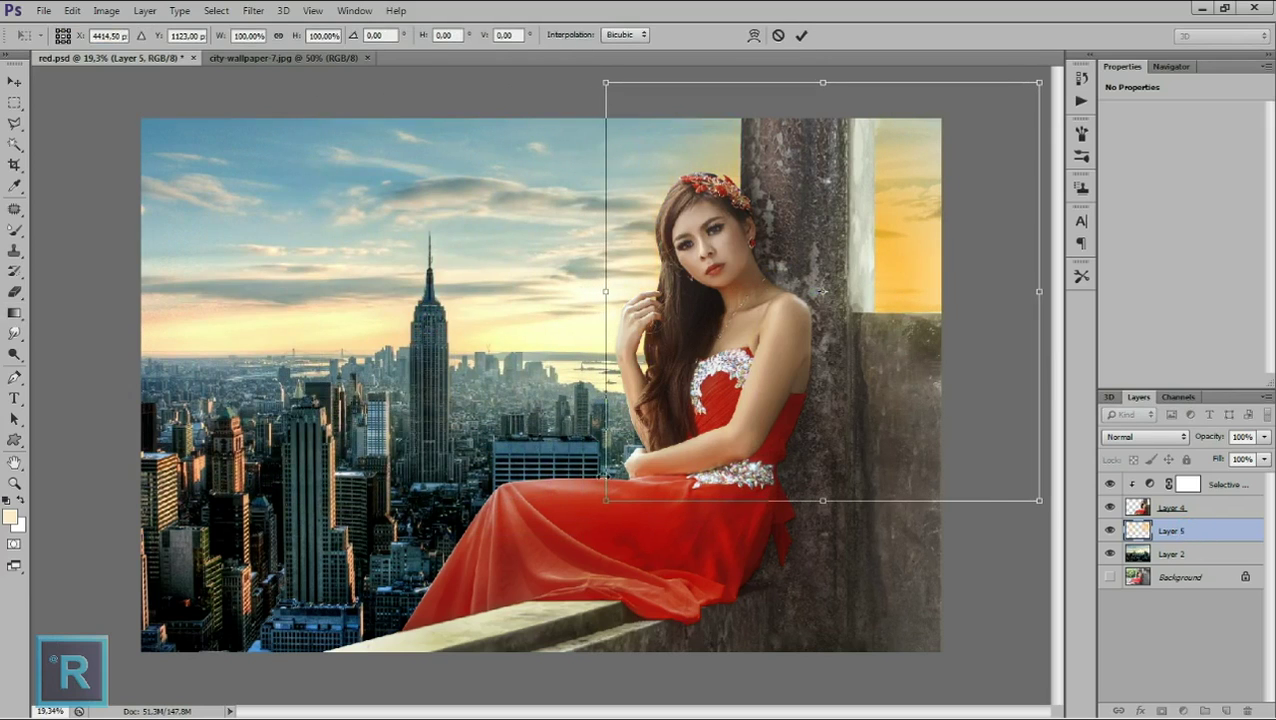
pyautogui.moveTo(606, 482); pyautogui.dragTo(315, 482)
pyautogui.moveTo(677, 500); pyautogui.dragTo(677, 612)
pyautogui.moveTo(736, 532); pyautogui.dragTo(891, 470)
pyautogui.moveTo(457, 300); pyautogui.dragTo(299, 326)
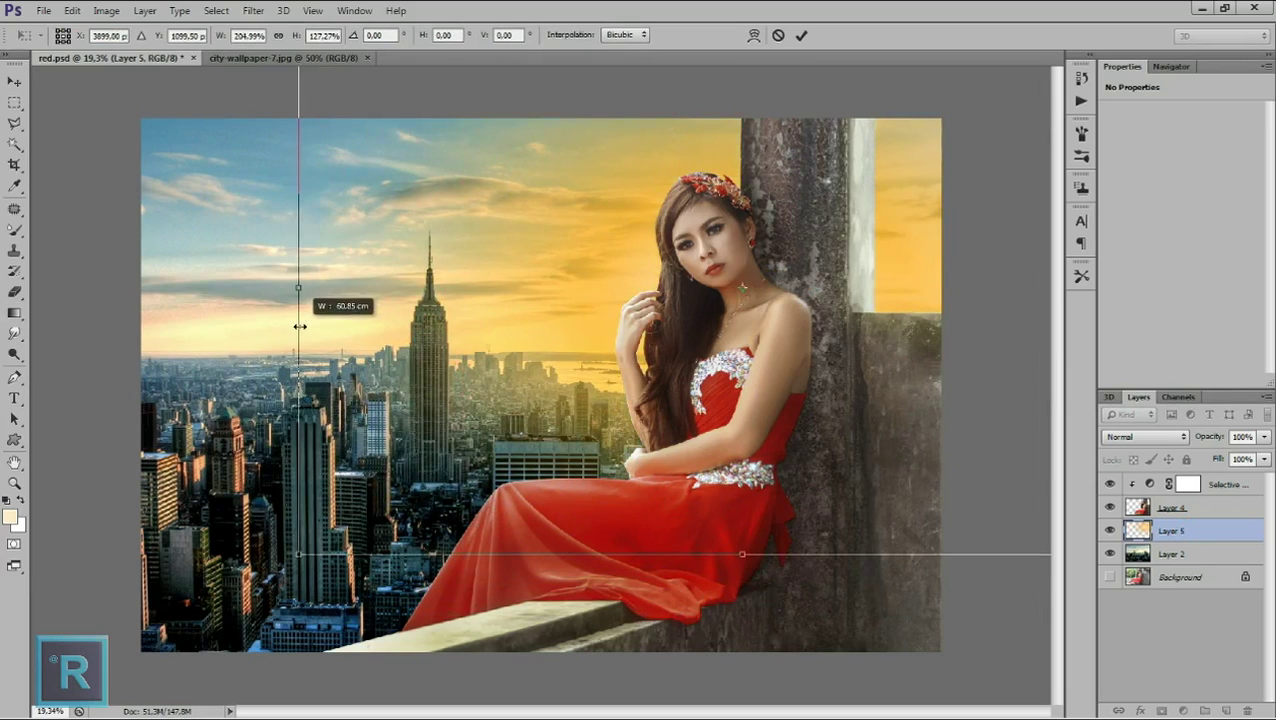
pyautogui.moveTo(663, 420)
pyautogui.mouseDown()
pyautogui.moveTo(755, 398)
pyautogui.moveTo(752, 466)
pyautogui.mouseUp()
pyautogui.moveTo(750, 465); pyautogui.dragTo(749, 465)
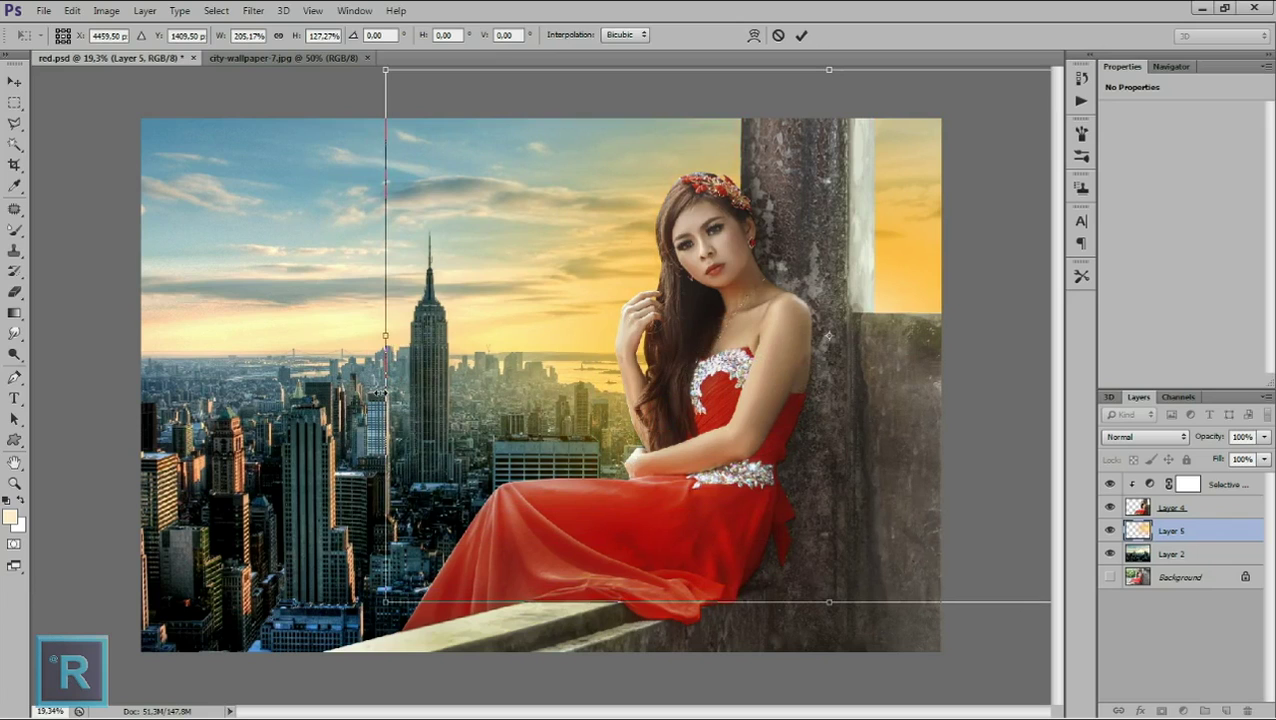
pyautogui.moveTo(386, 342); pyautogui.dragTo(315, 337)
pyautogui.click(623, 347)
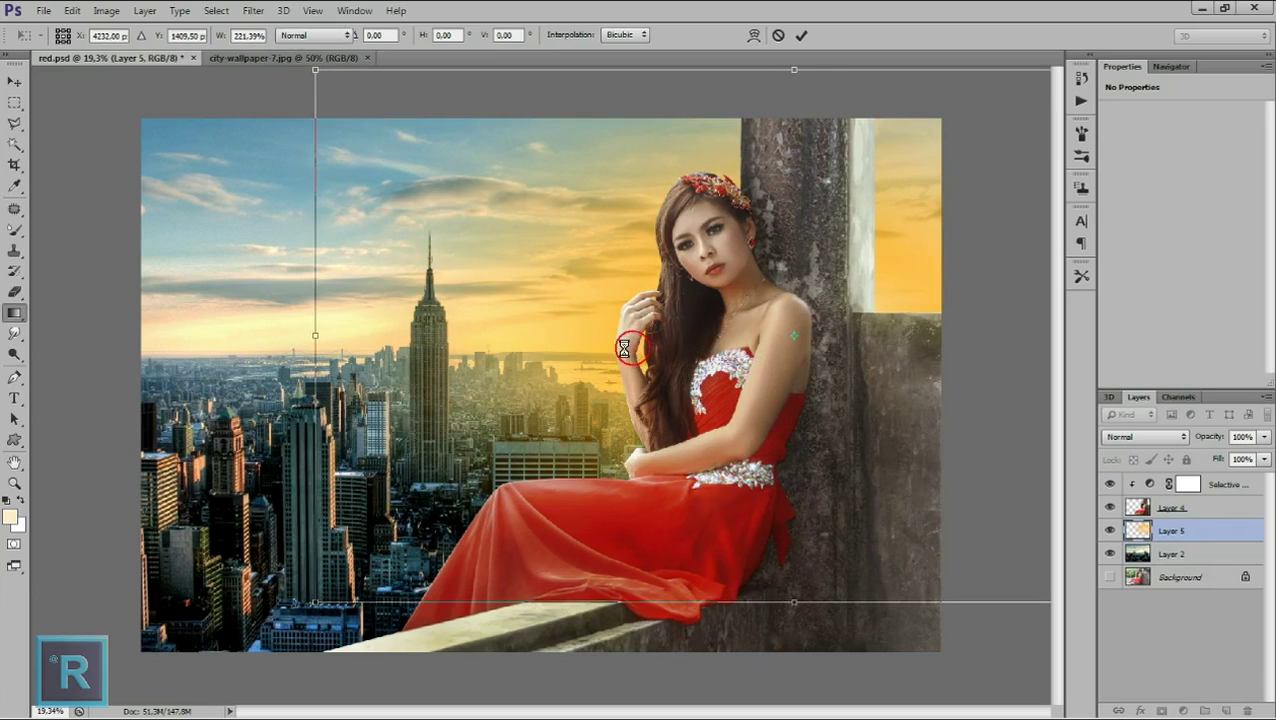
# Blend the glow layer as Hard Light at 83% opacity and compare it on and off.
pyautogui.click(1130, 437)
pyautogui.click(1131, 243)
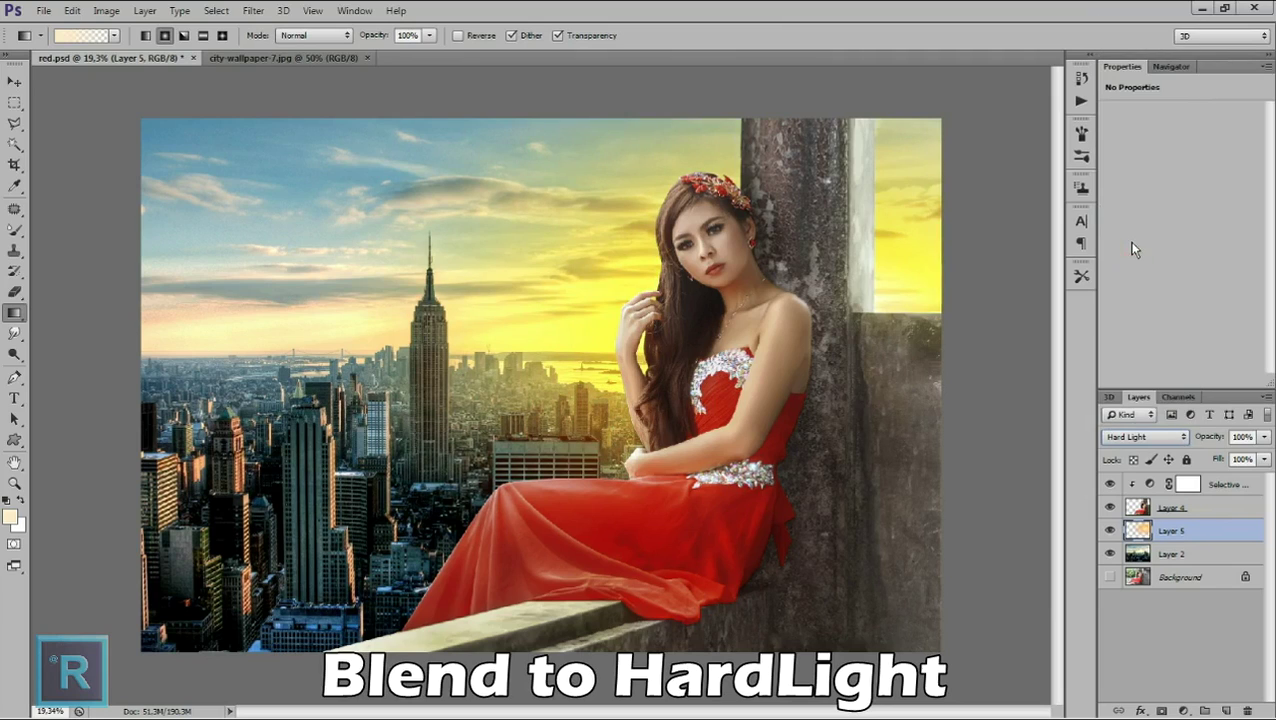
pyautogui.click(1264, 437)
pyautogui.moveTo(1262, 457)
pyautogui.mouseDown()
pyautogui.moveTo(1230, 457)
pyautogui.moveTo(1251, 456)
pyautogui.mouseUp()
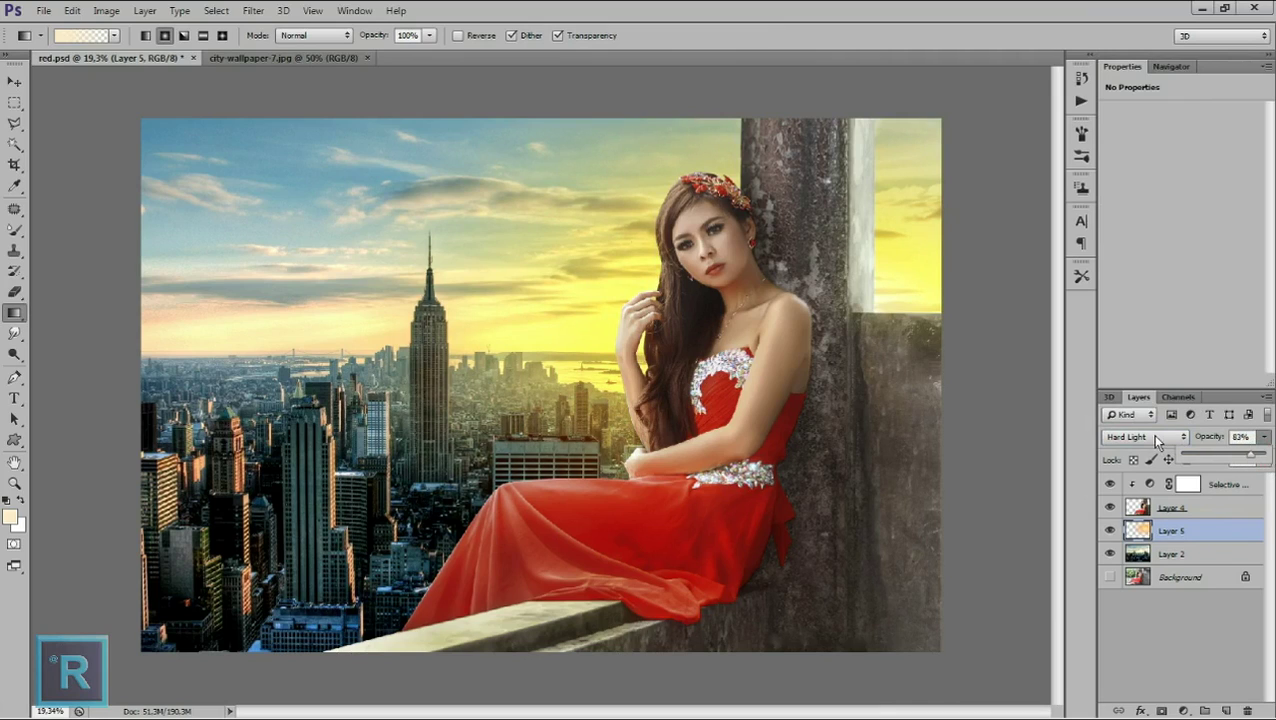
pyautogui.click(1156, 440)
pyautogui.click(1111, 531)
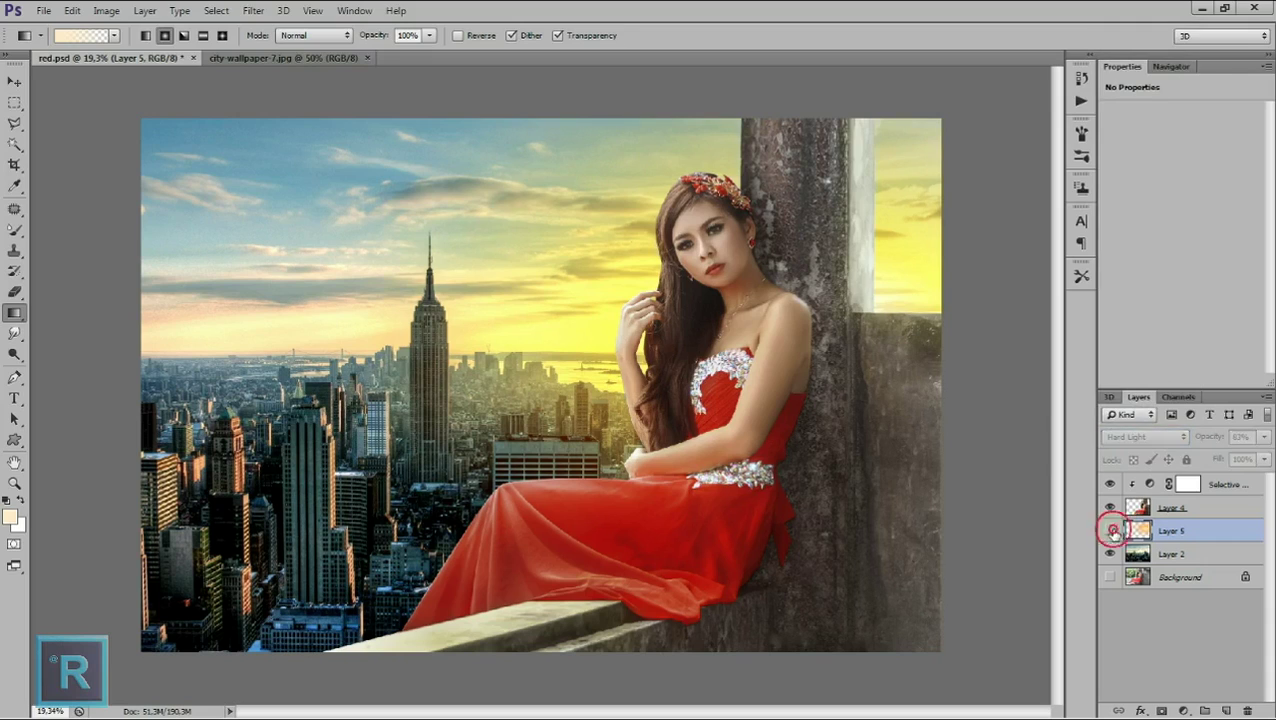
pyautogui.click(1111, 532)
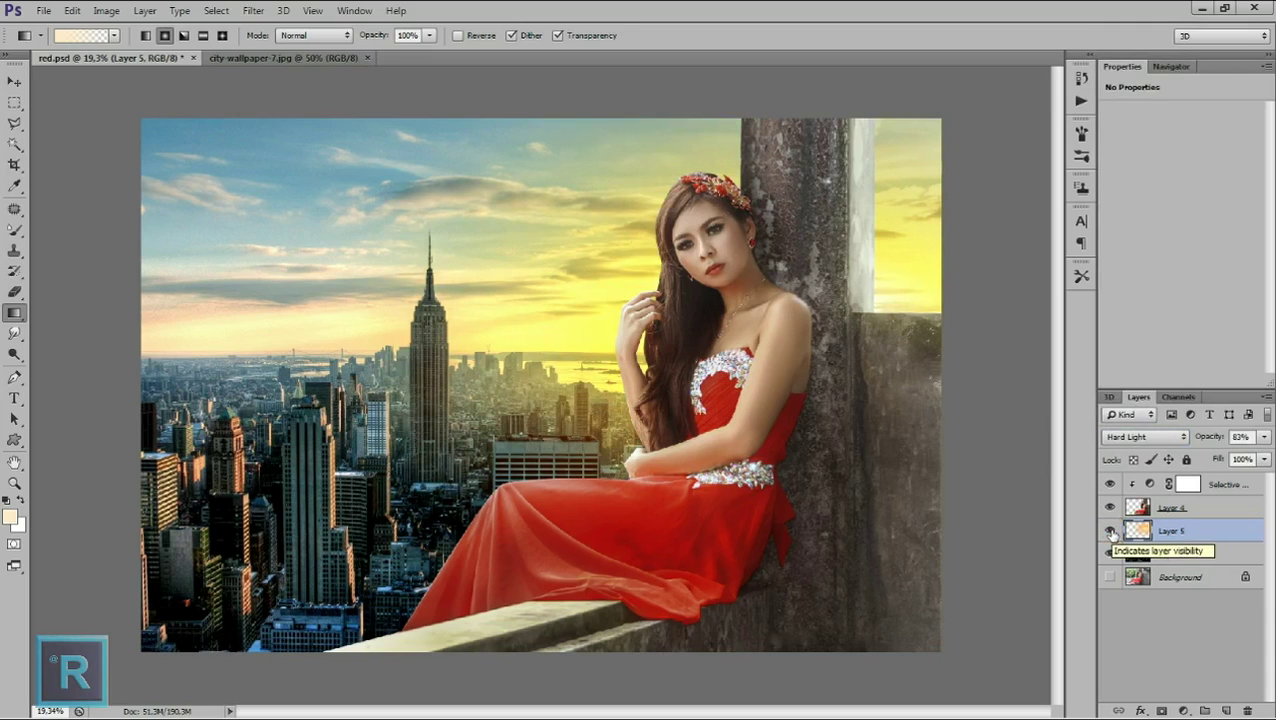
pyautogui.hotkey('ctrl', 'u')
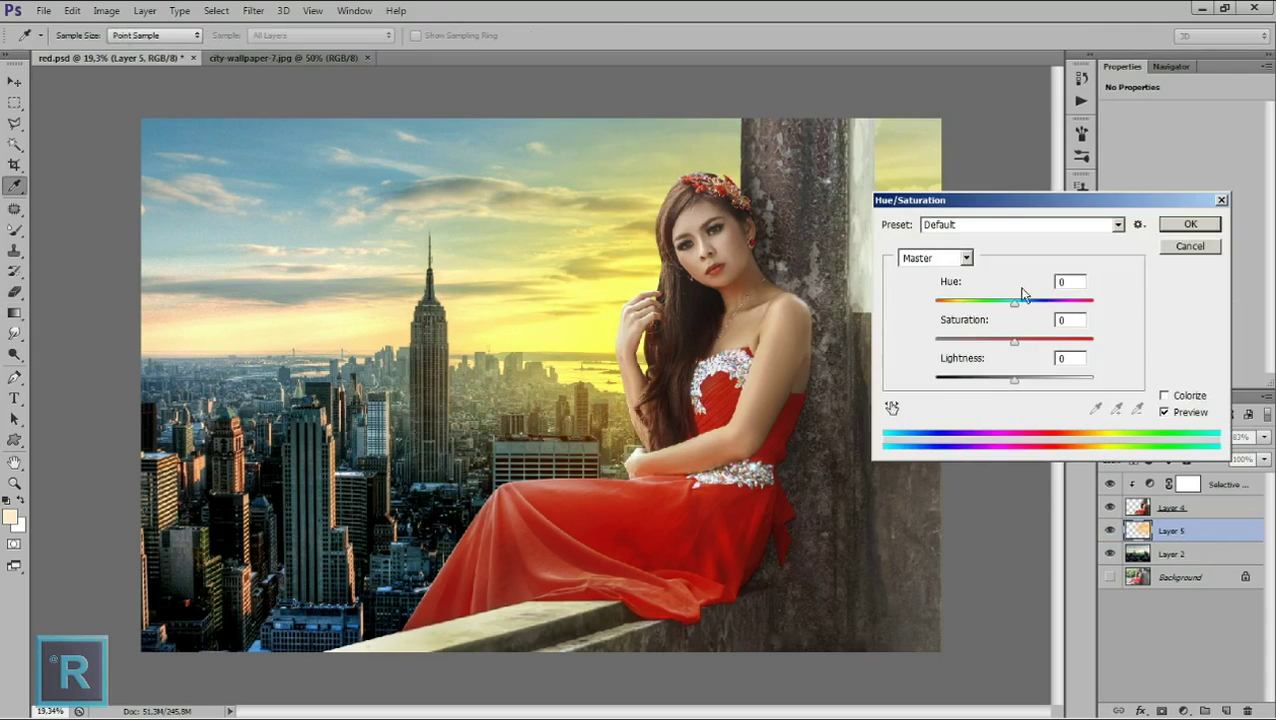
# Shift the sun glow's hue to -13 in Hue/Saturation.
pyautogui.moveTo(1015, 310); pyautogui.dragTo(1010, 310)
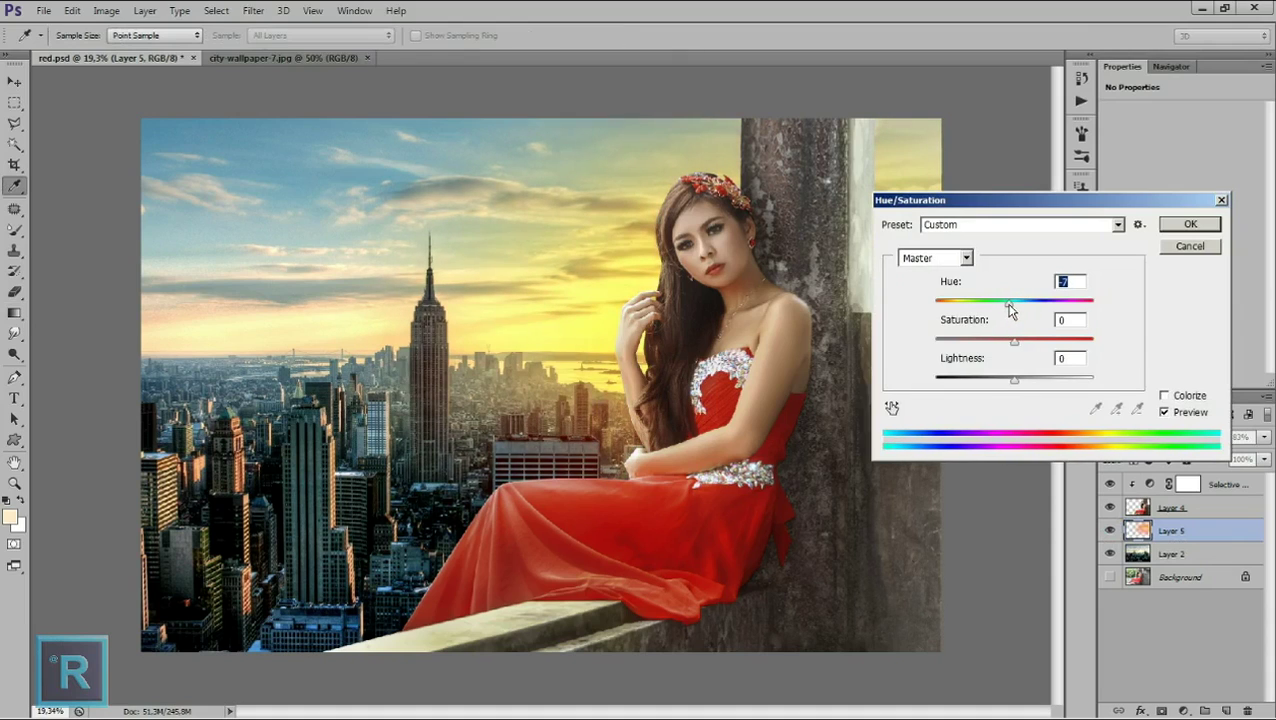
pyautogui.moveTo(1042, 210); pyautogui.dragTo(1127, 267)
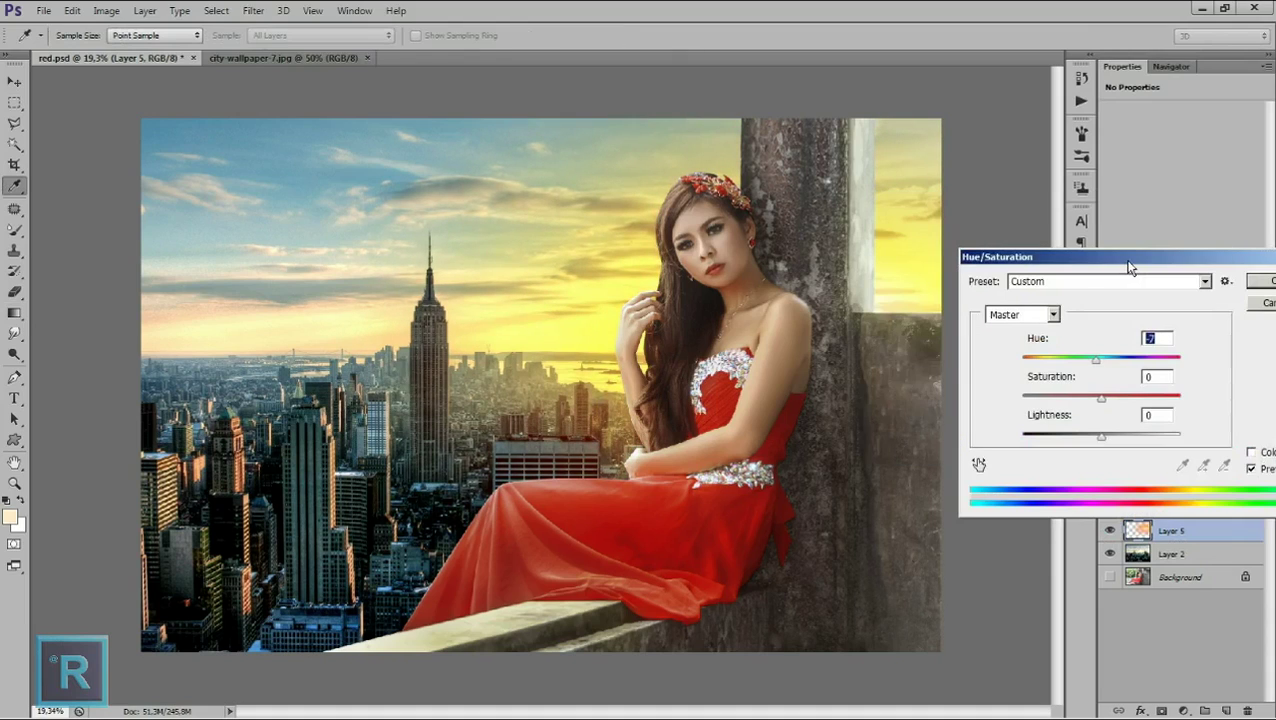
pyautogui.moveTo(1097, 366)
pyautogui.mouseDown()
pyautogui.moveTo(1113, 366)
pyautogui.moveTo(1077, 365)
pyautogui.moveTo(1094, 361)
pyautogui.mouseUp()
pyautogui.press('Tab')
pyautogui.click(1258, 282)
# Select both Layer 4 and the Selective Color layer.
pyautogui.press('g')
pyautogui.scroll(-3, 619, 348)
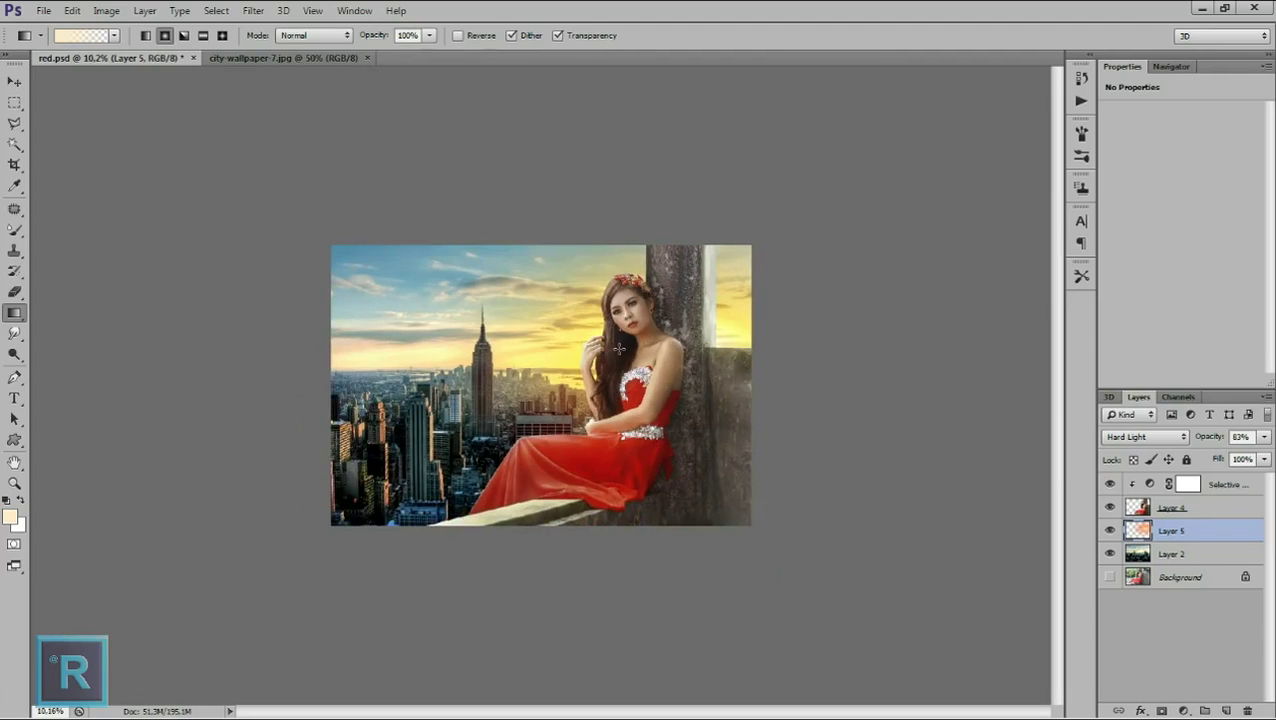
pyautogui.scroll(2, 618, 332)
pyautogui.click(1216, 507)
pyautogui.keyDown('ctrl'); pyautogui.click(1225, 484); pyautogui.keyUp('ctrl')
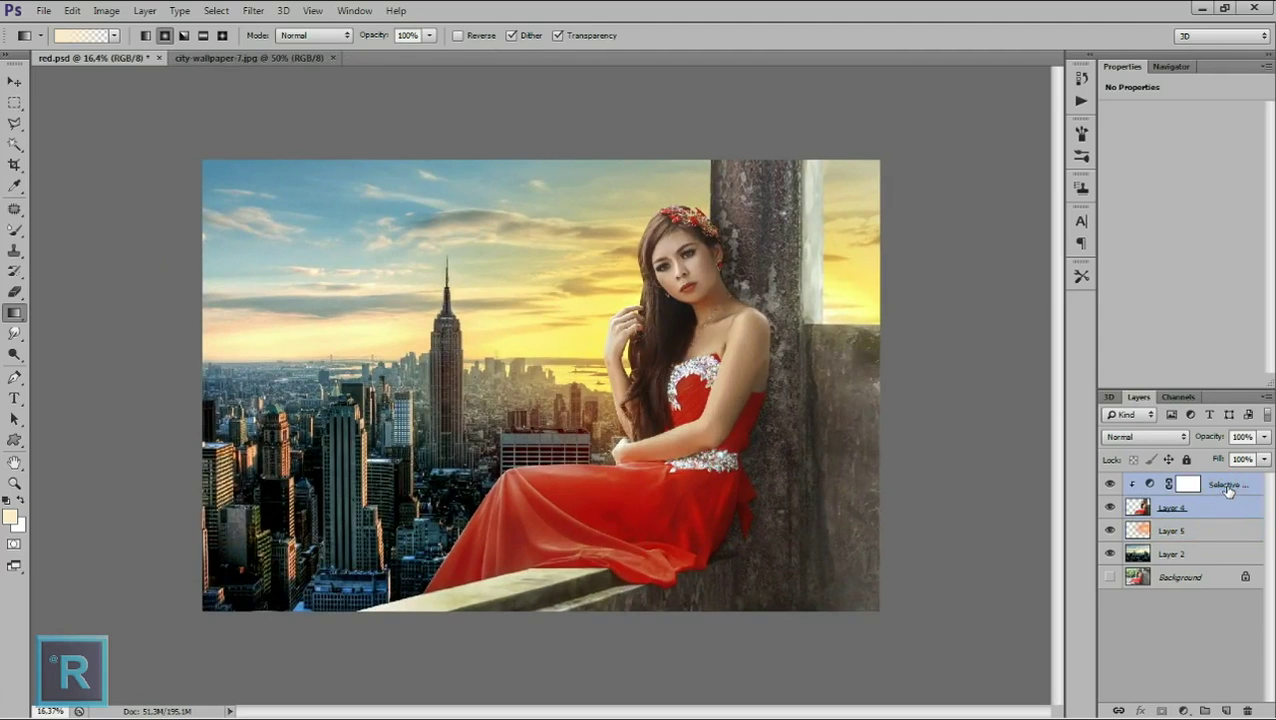
# Merge the selected Layer 4 and Selective Color layers into one.
pyautogui.hotkey('ctrl', 'e')
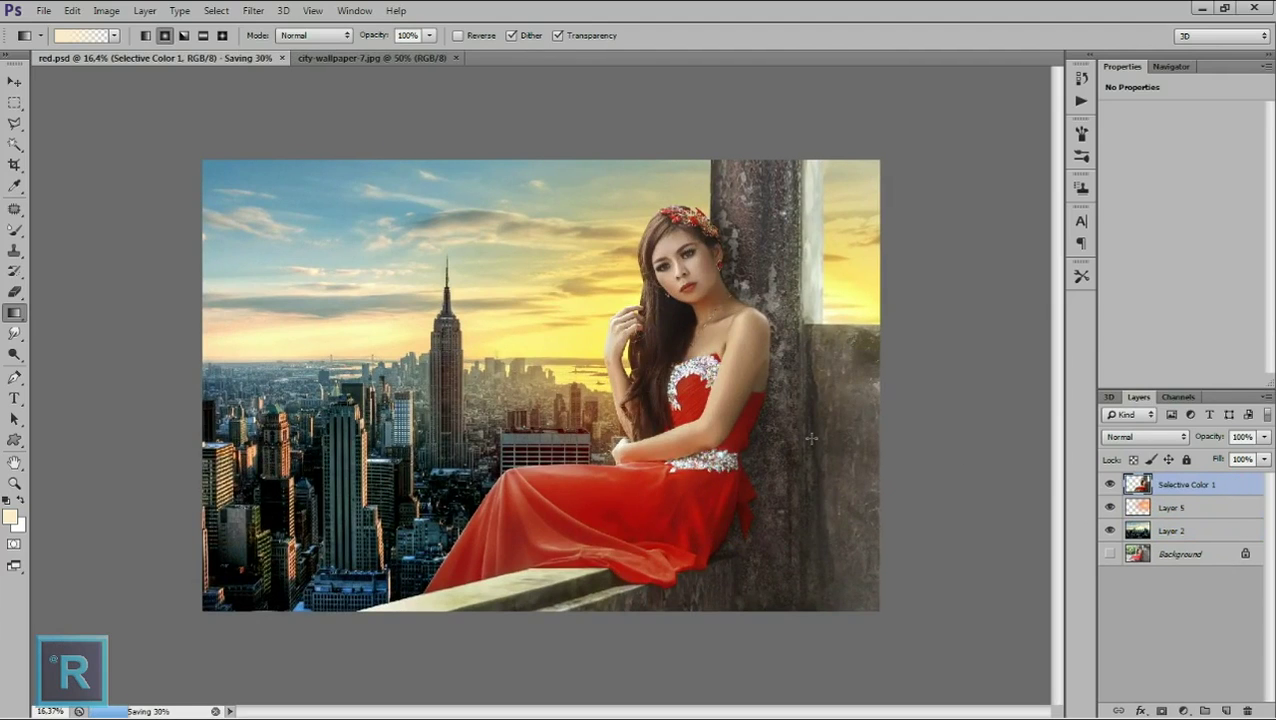
pyautogui.scroll(3, 709, 520)
pyautogui.scroll(3, 709, 520)
pyautogui.scroll(1, 711, 413)
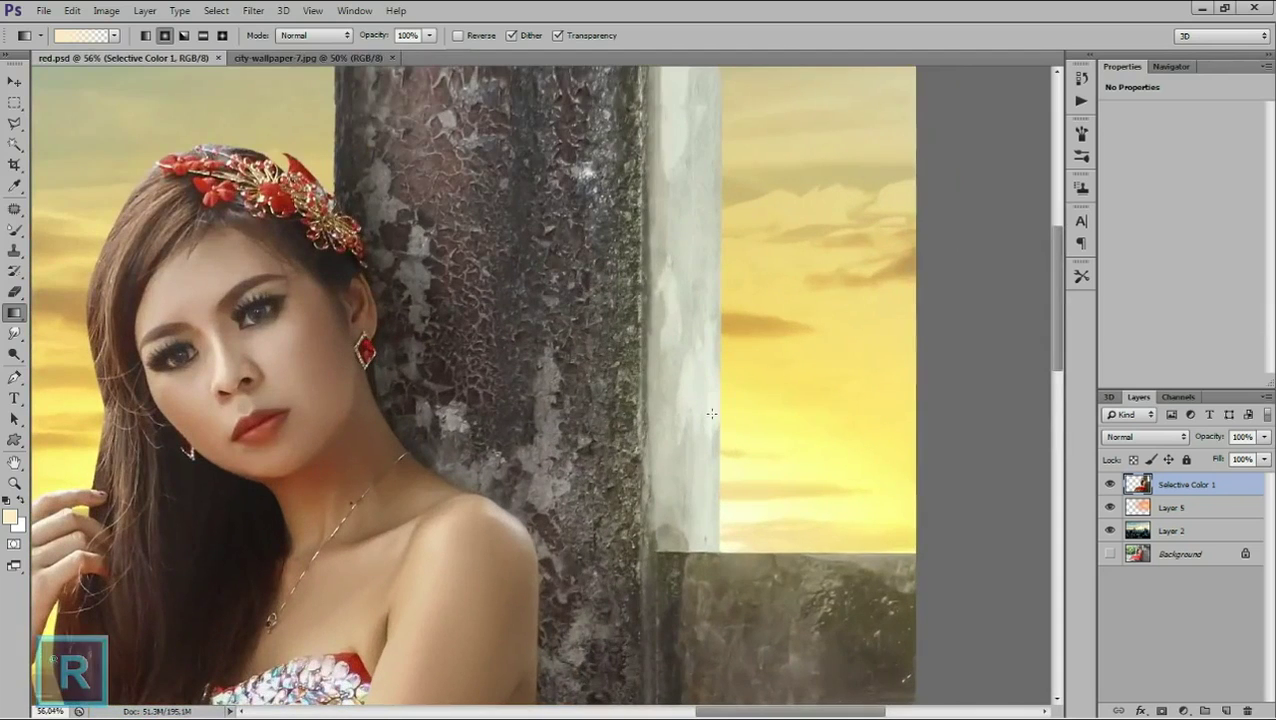
# Add an orange Color Dodge inner shadow at 47% opacity, size 49 px.
pyautogui.doubleClick(1243, 489)
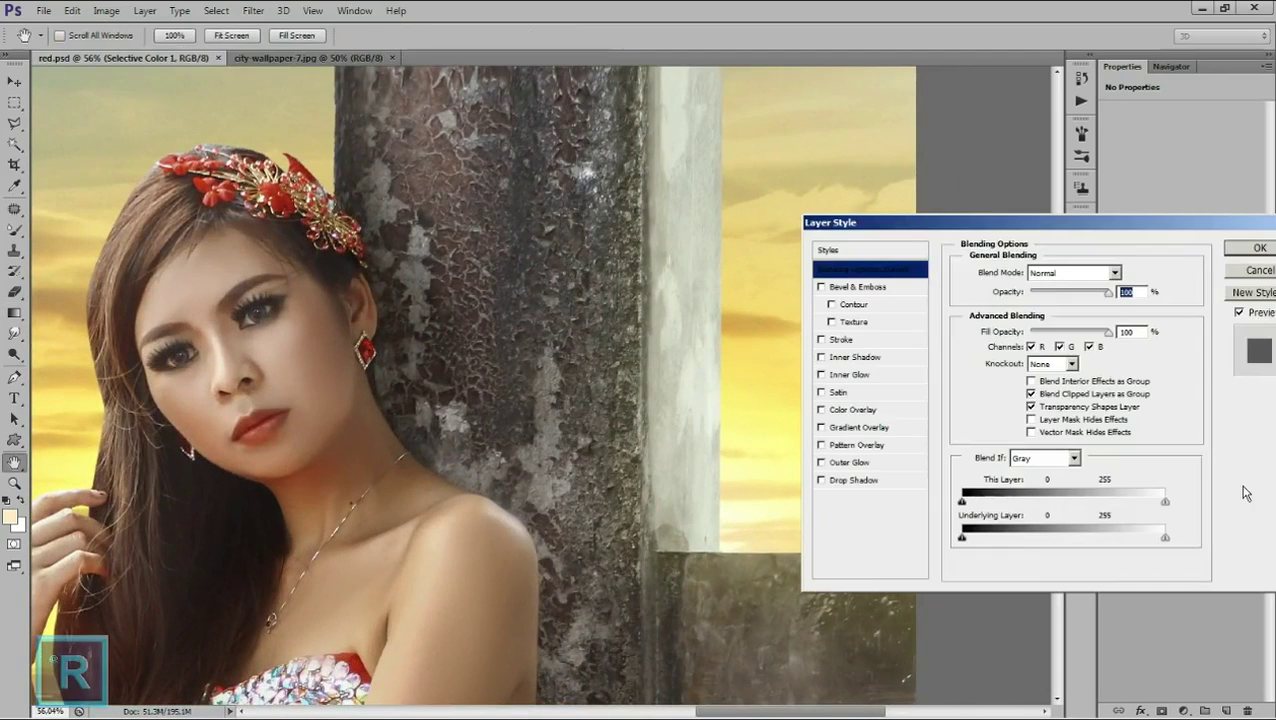
pyautogui.click(852, 358)
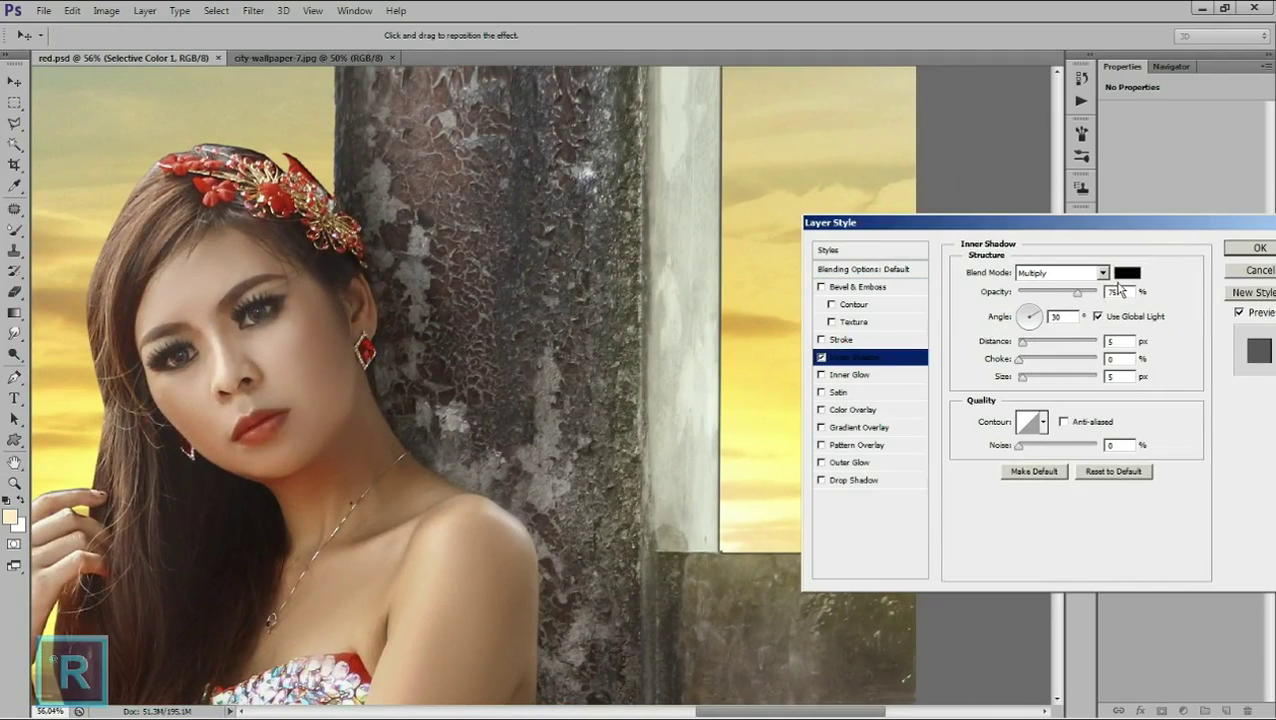
pyautogui.click(1127, 272)
pyautogui.click(1068, 545)
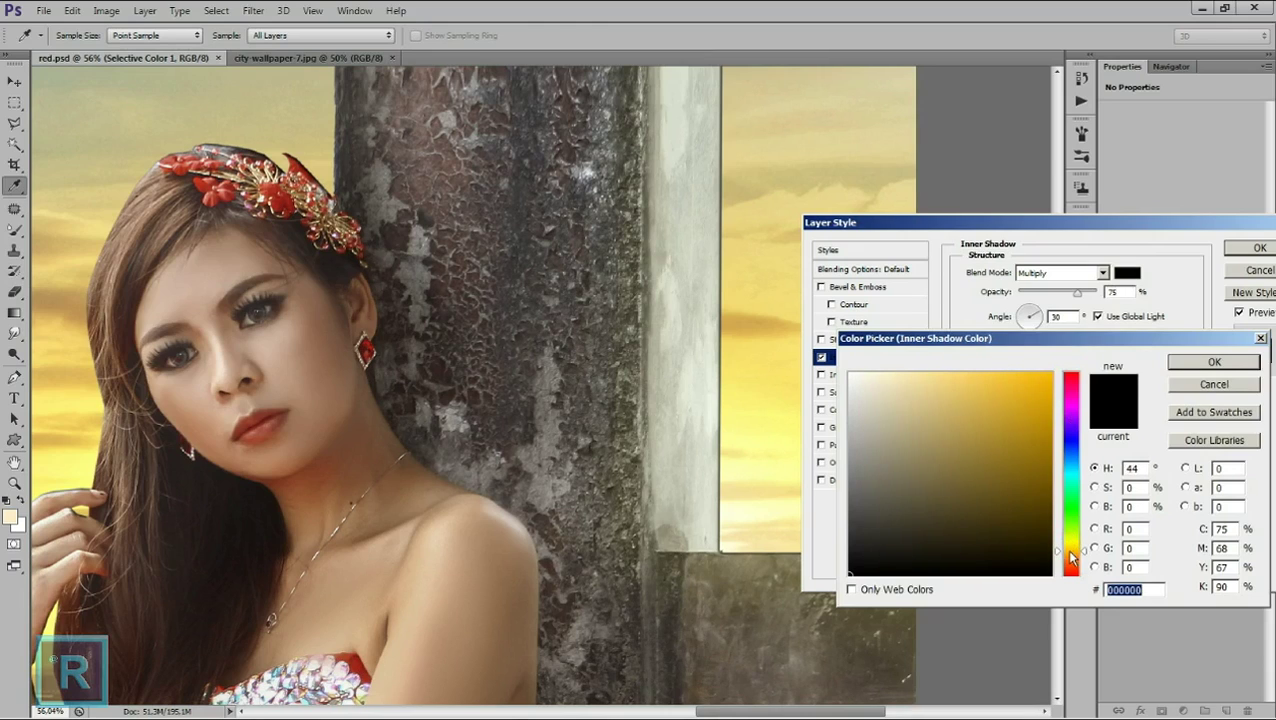
pyautogui.click(1042, 399)
pyautogui.click(1185, 362)
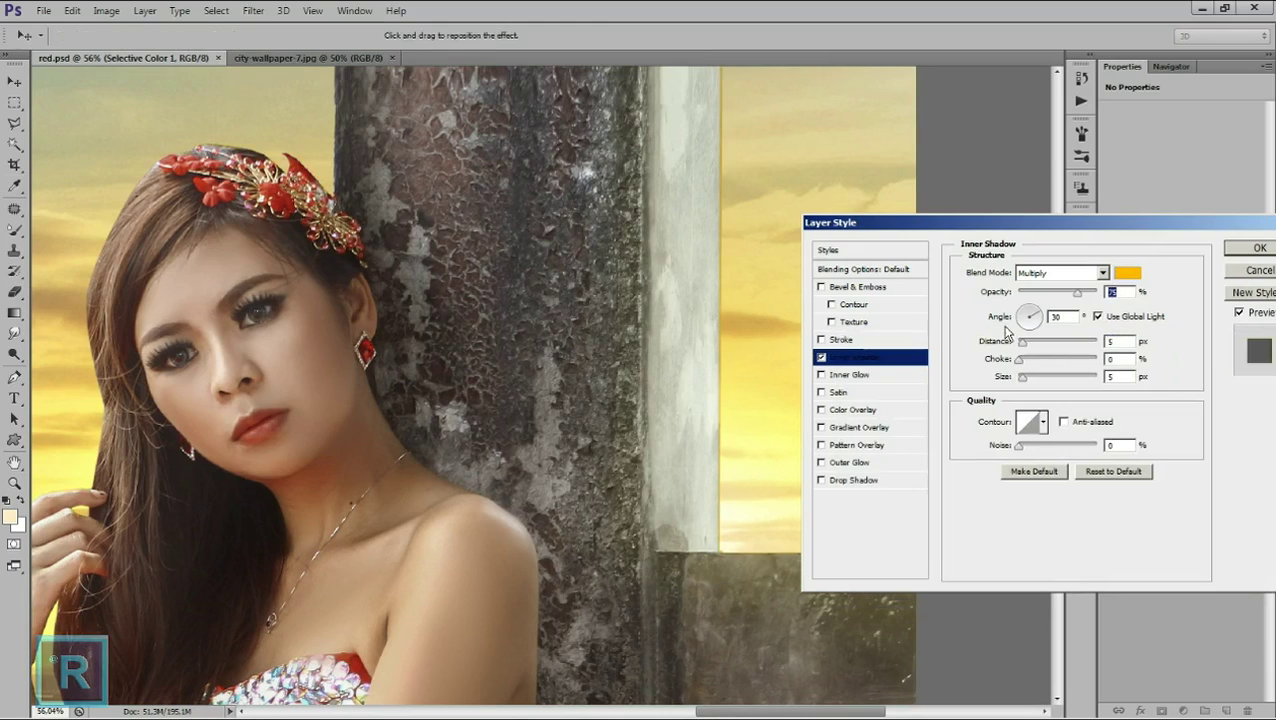
pyautogui.click(1070, 274)
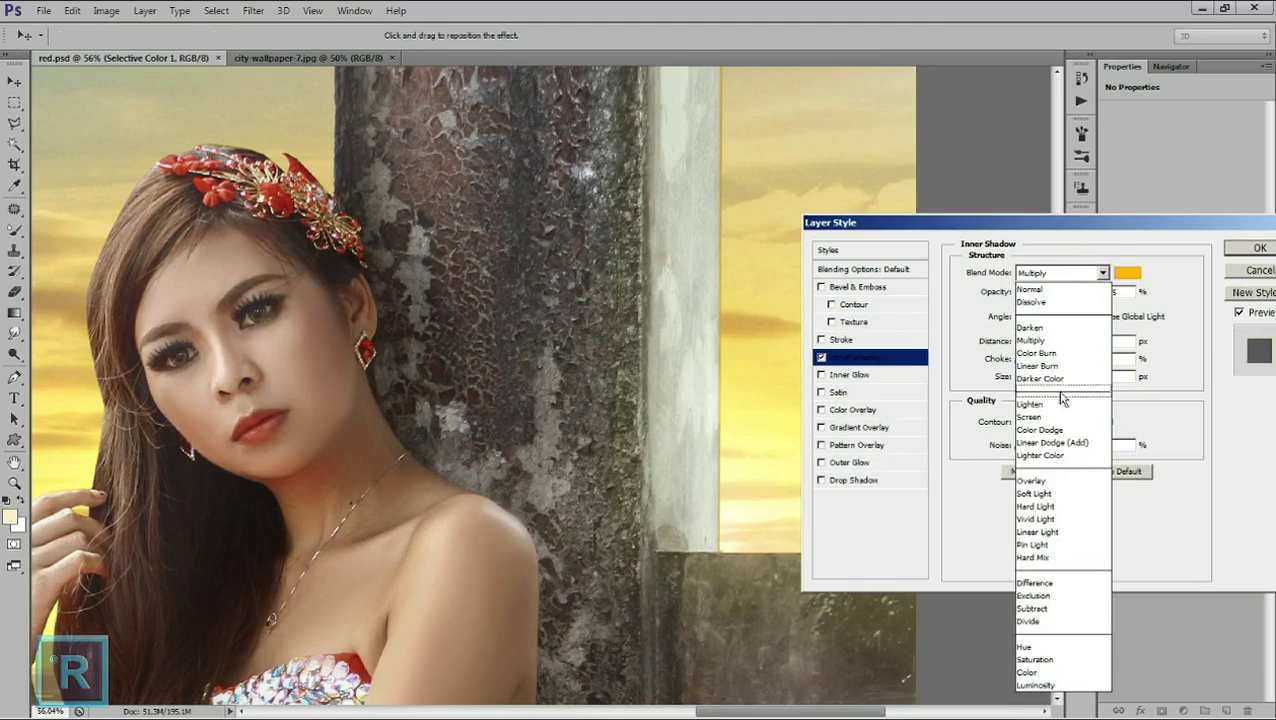
pyautogui.click(1062, 429)
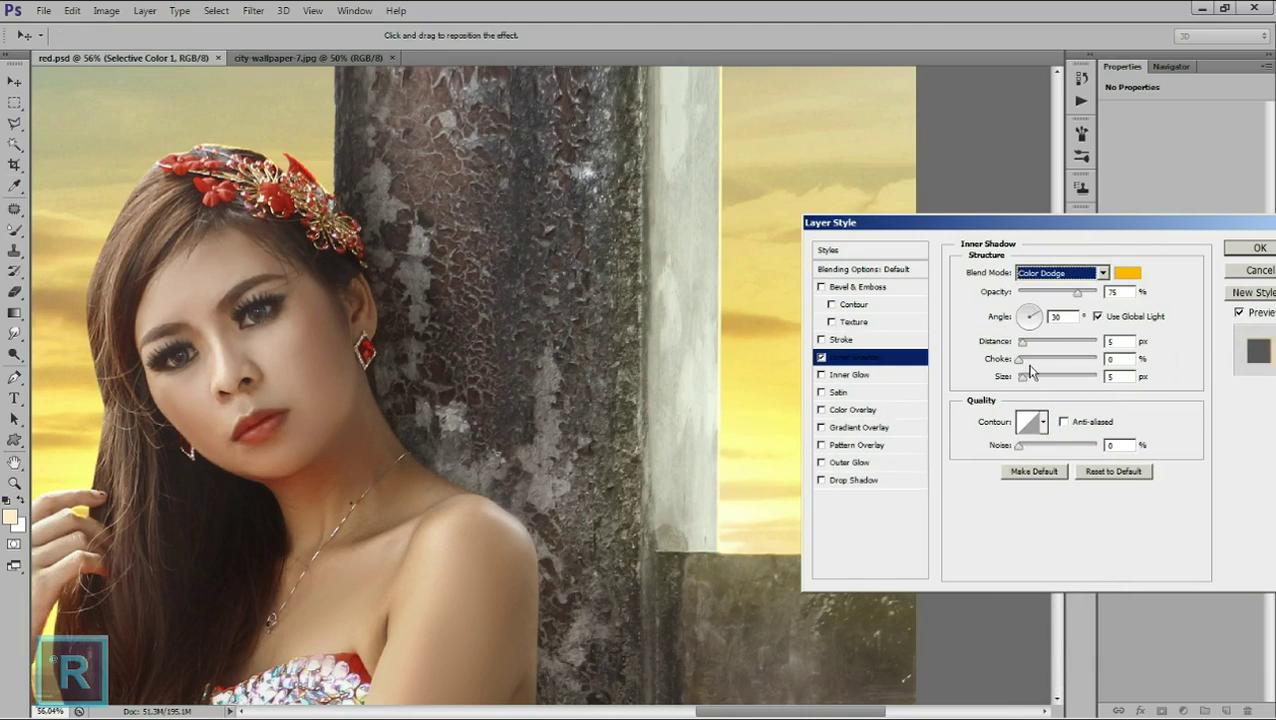
pyautogui.moveTo(1075, 293); pyautogui.dragTo(1055, 293)
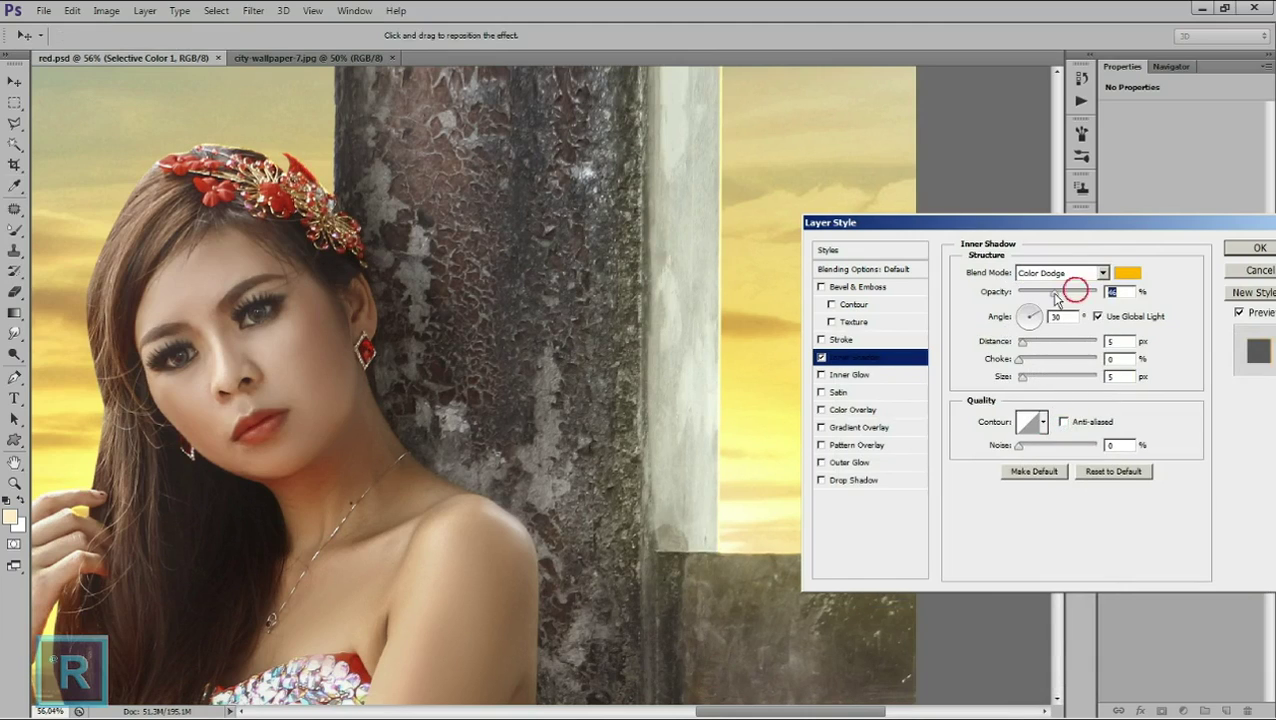
pyautogui.moveTo(1022, 377)
pyautogui.mouseDown()
pyautogui.moveTo(1042, 380)
pyautogui.moveTo(1020, 345)
pyautogui.mouseUp()
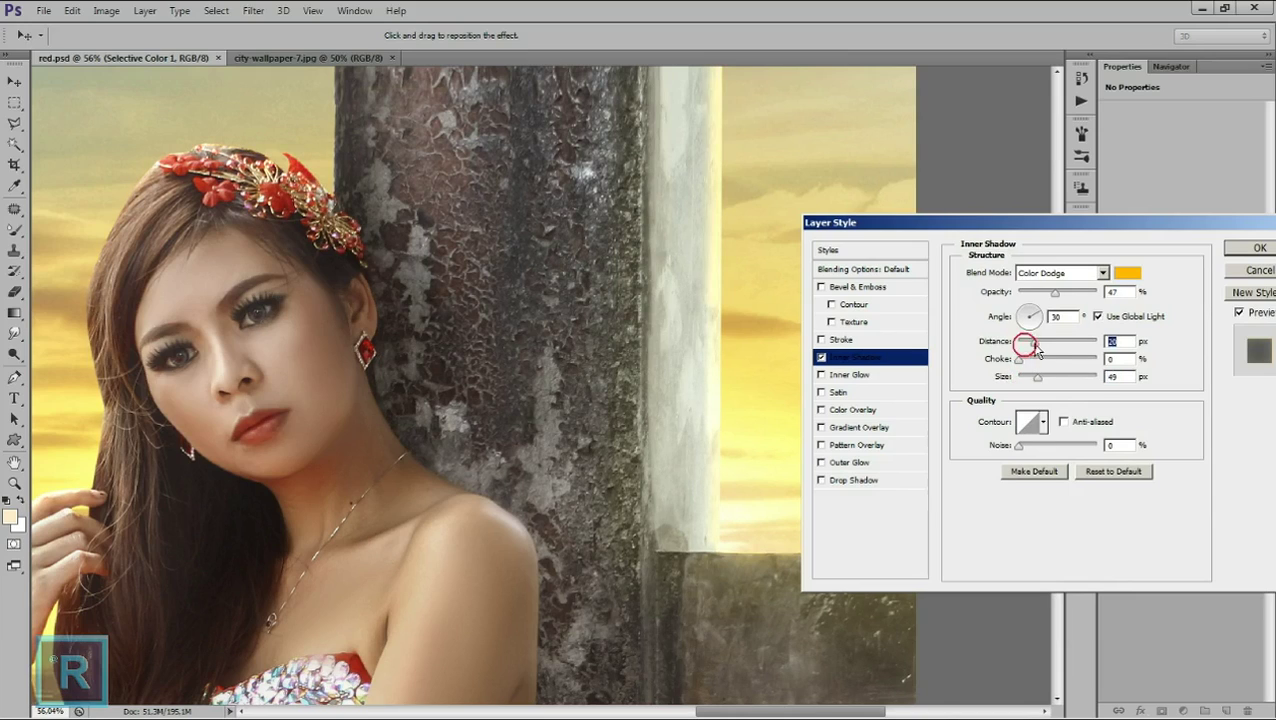
# Change the inner shadow colour to a lighter orange and apply the style.
pyautogui.click(1126, 273)
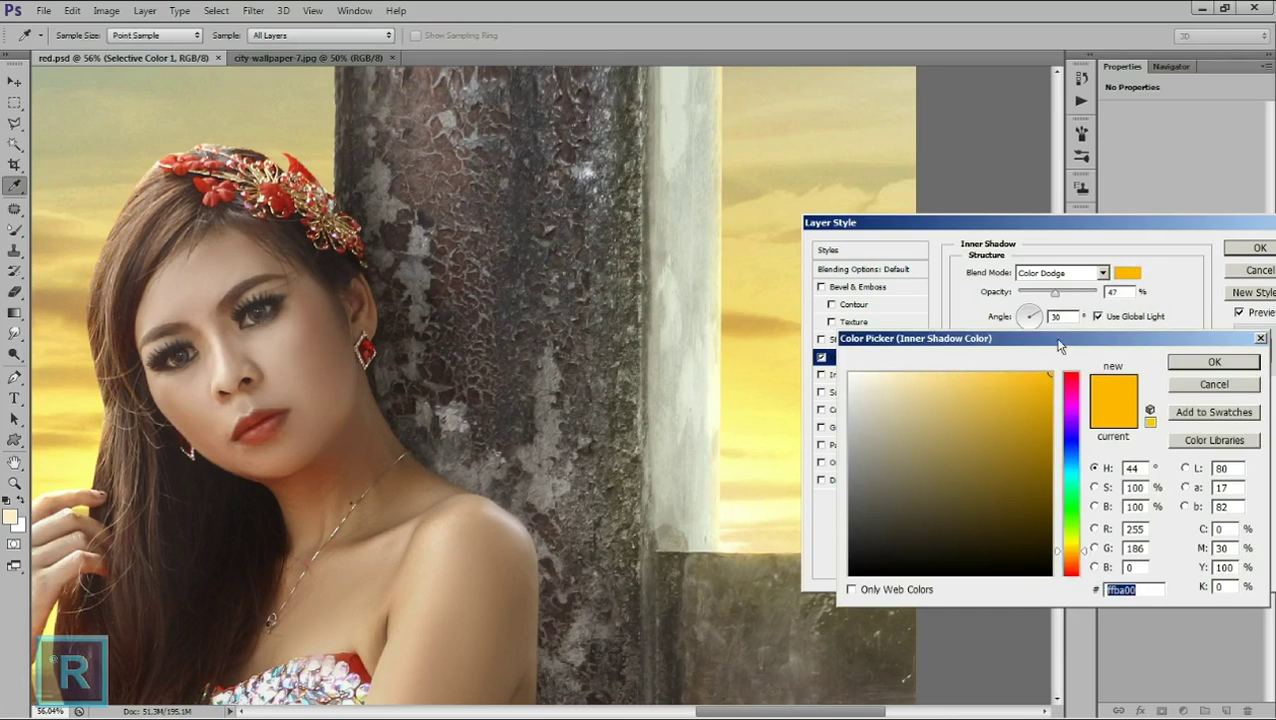
pyautogui.moveTo(1028, 395); pyautogui.dragTo(1025, 380)
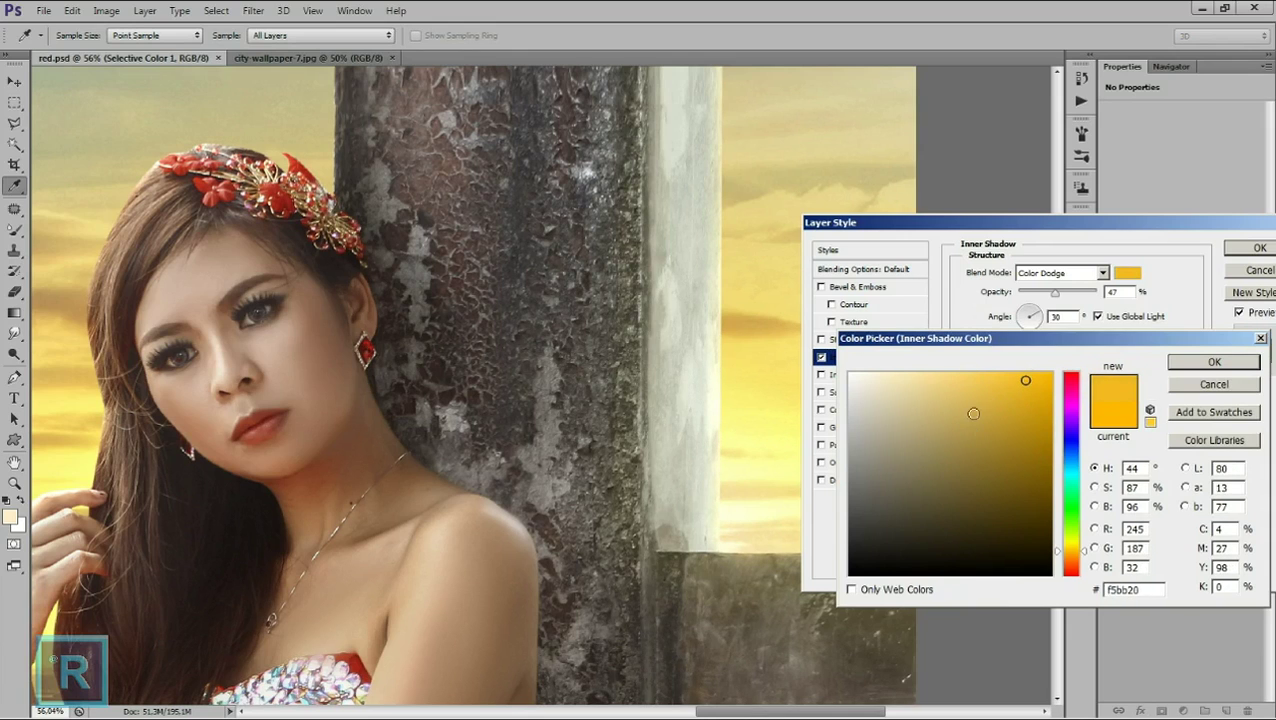
pyautogui.moveTo(970, 423); pyautogui.dragTo(1008, 364)
pyautogui.click(1213, 361)
pyautogui.click(1255, 248)
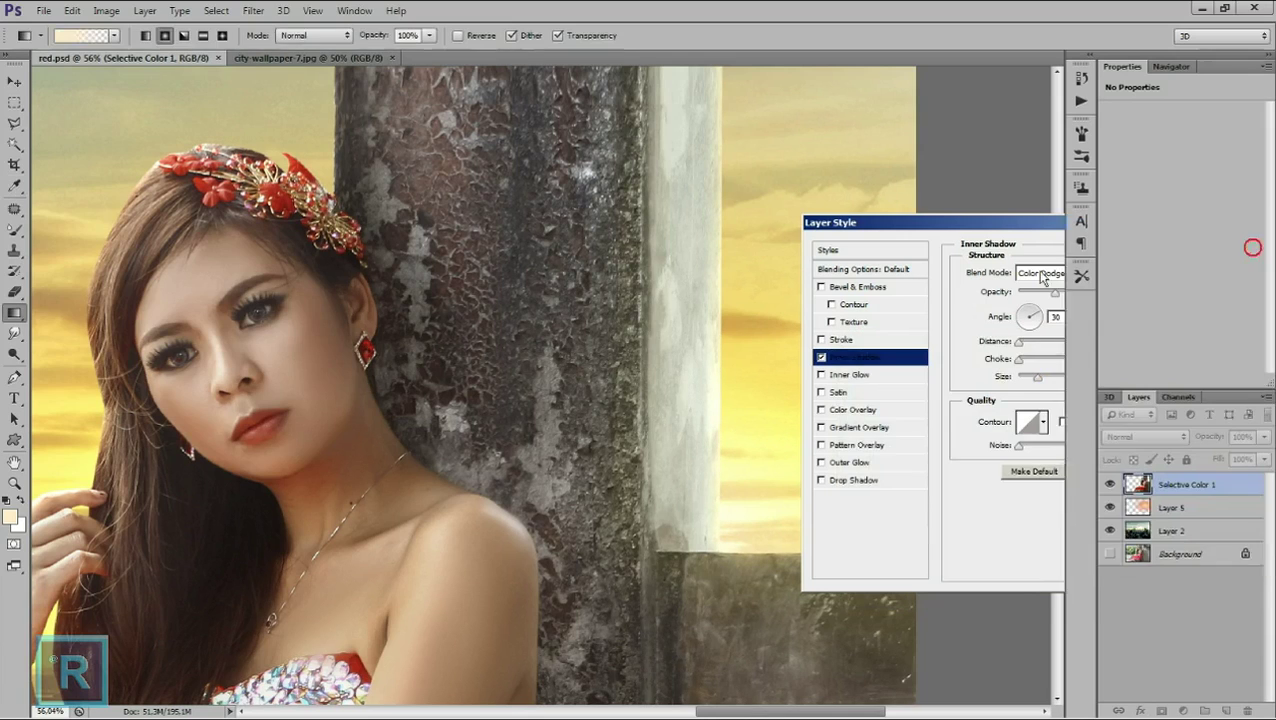
# Save the document.
pyautogui.press('g')
pyautogui.scroll(-2, 573, 454)
pyautogui.scroll(-2, 573, 454)
pyautogui.scroll(-1, 573, 454)
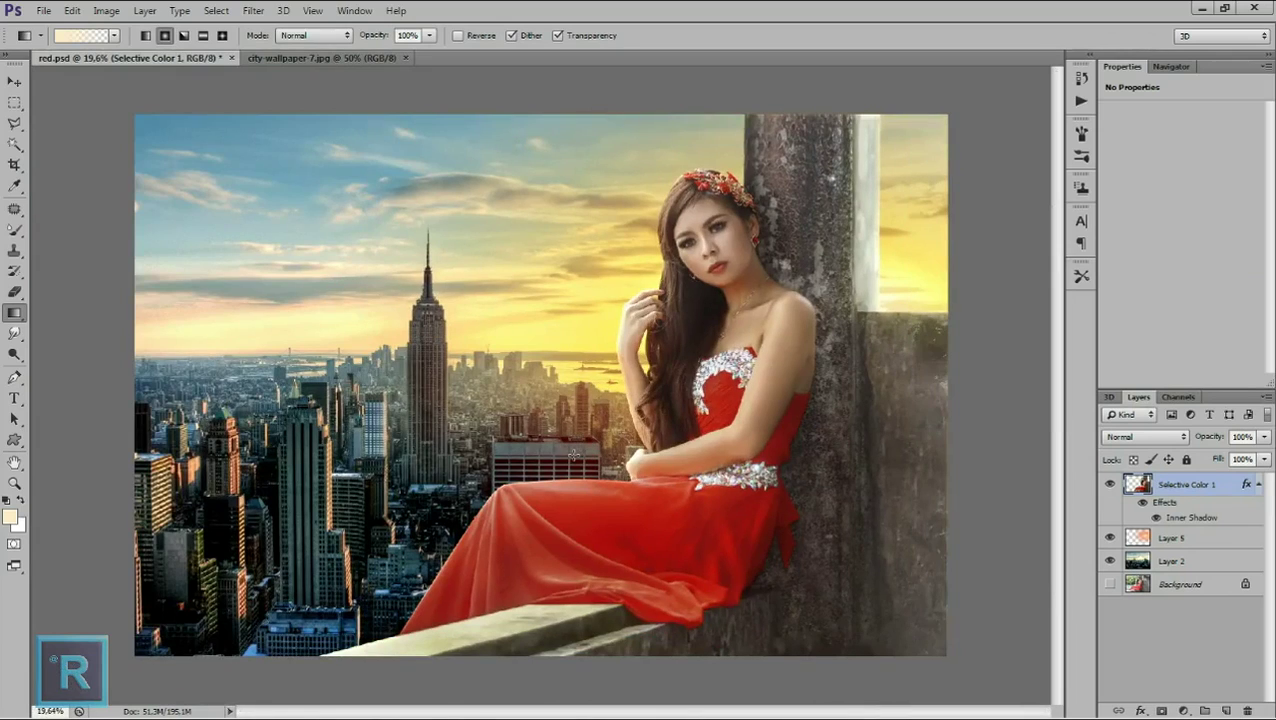
pyautogui.scroll(-1, 573, 454)
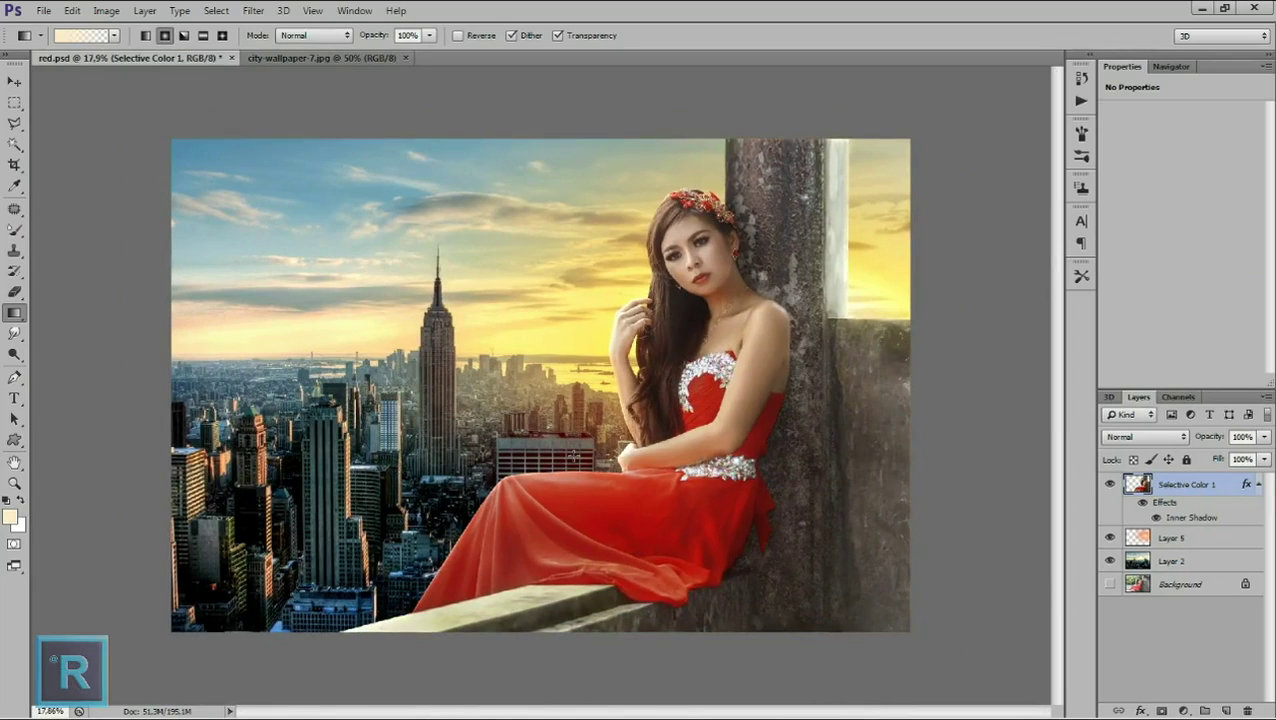
pyautogui.scroll(1, 549, 402)
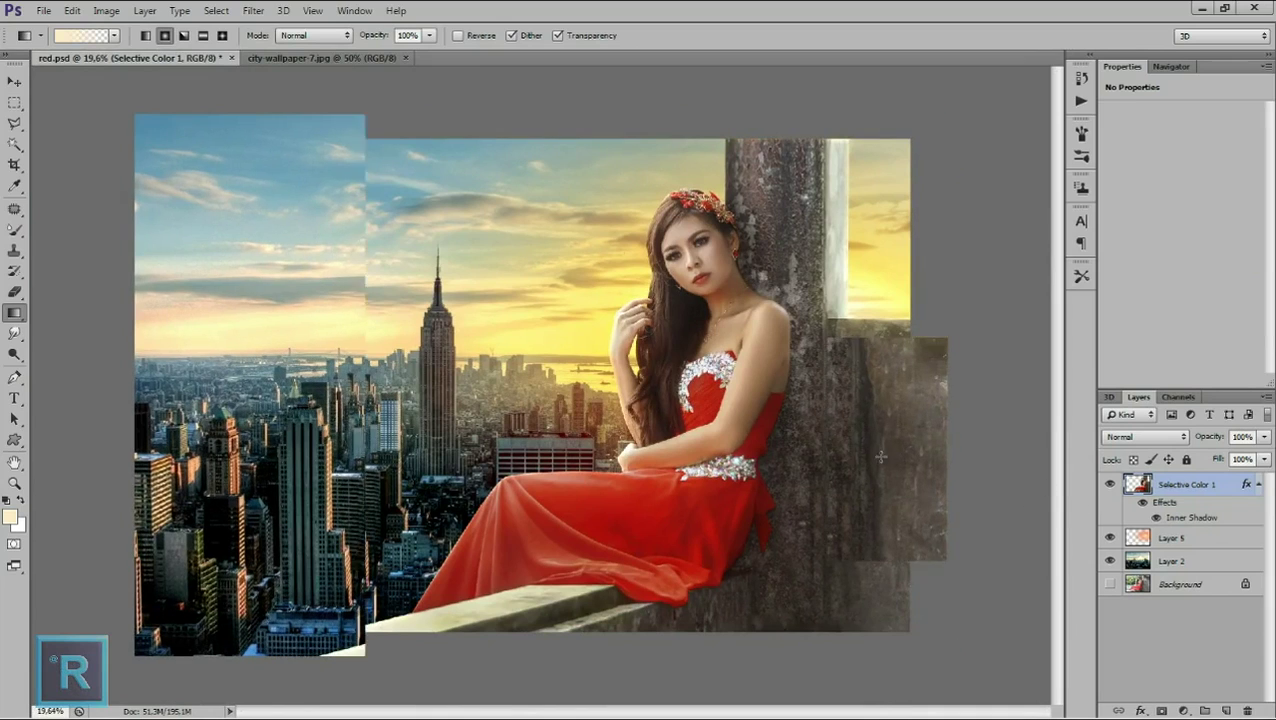
pyautogui.hotkey('ctrl', 's')
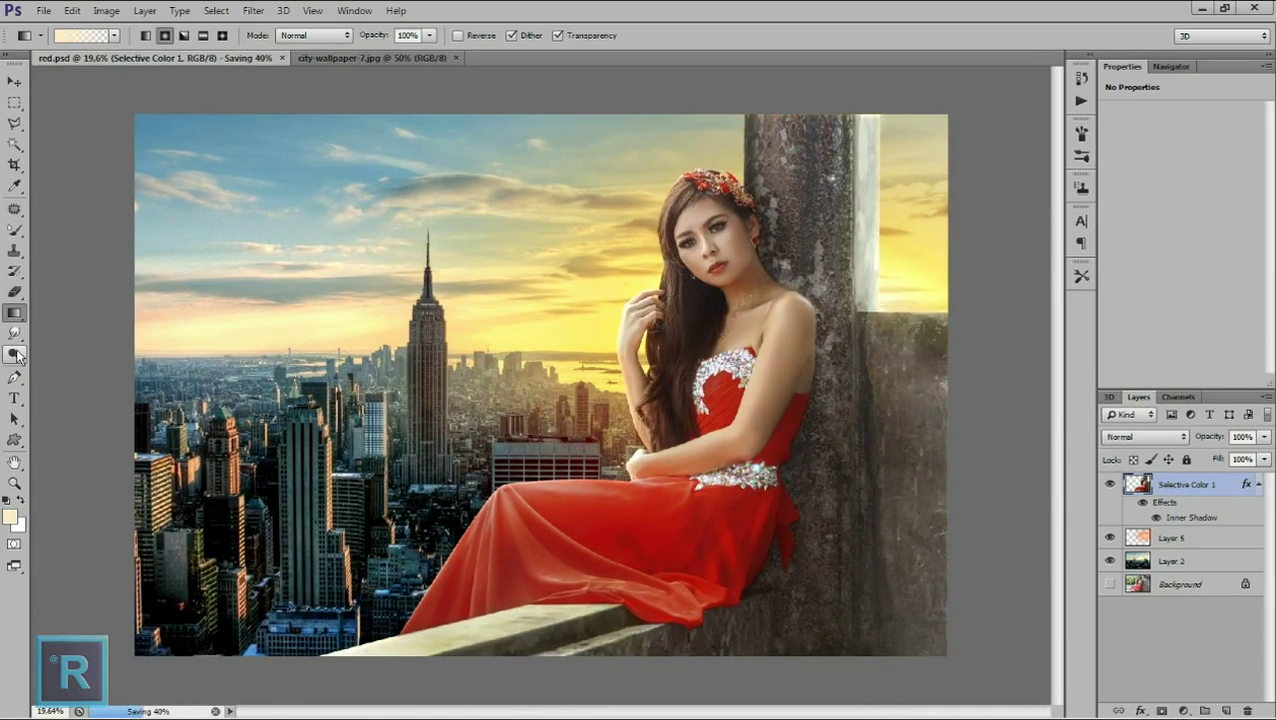
# Set up the Dodge tool at 20% exposure with a 197 px soft brush.
pyautogui.click(16, 356)
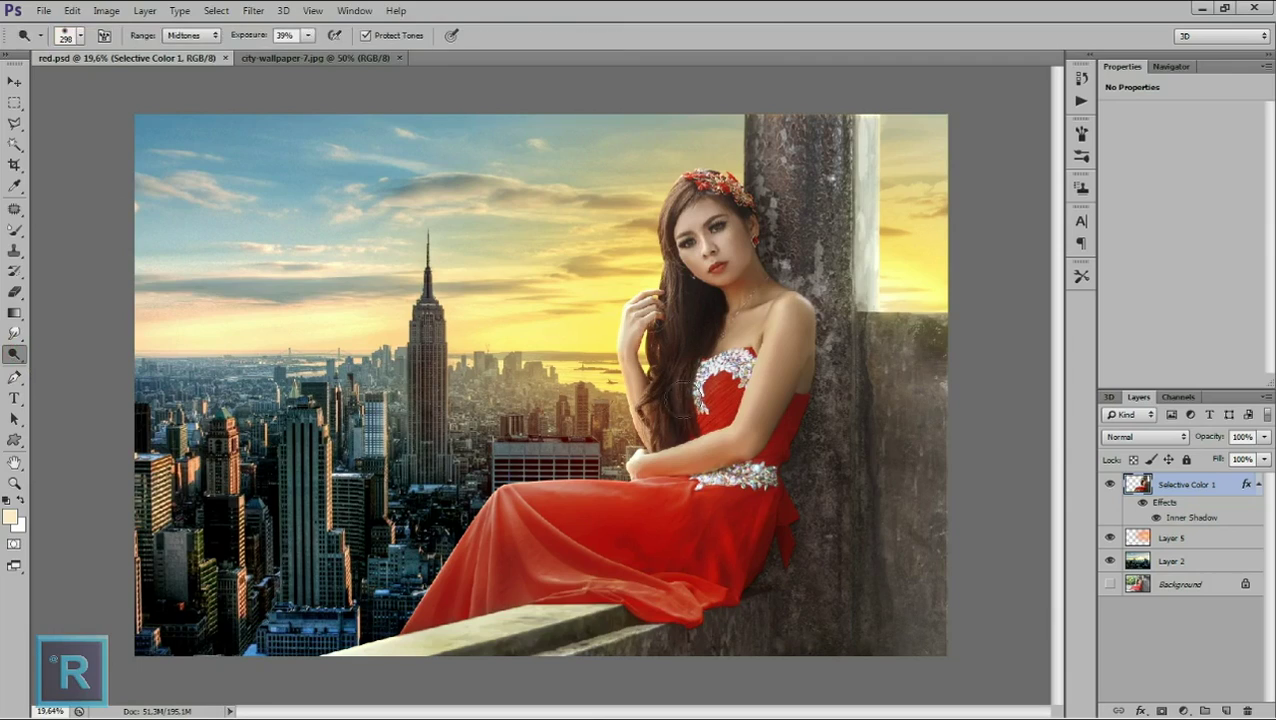
pyautogui.scroll(3, 707, 407)
pyautogui.scroll(1, 770, 408)
pyautogui.rightClick(726, 432)
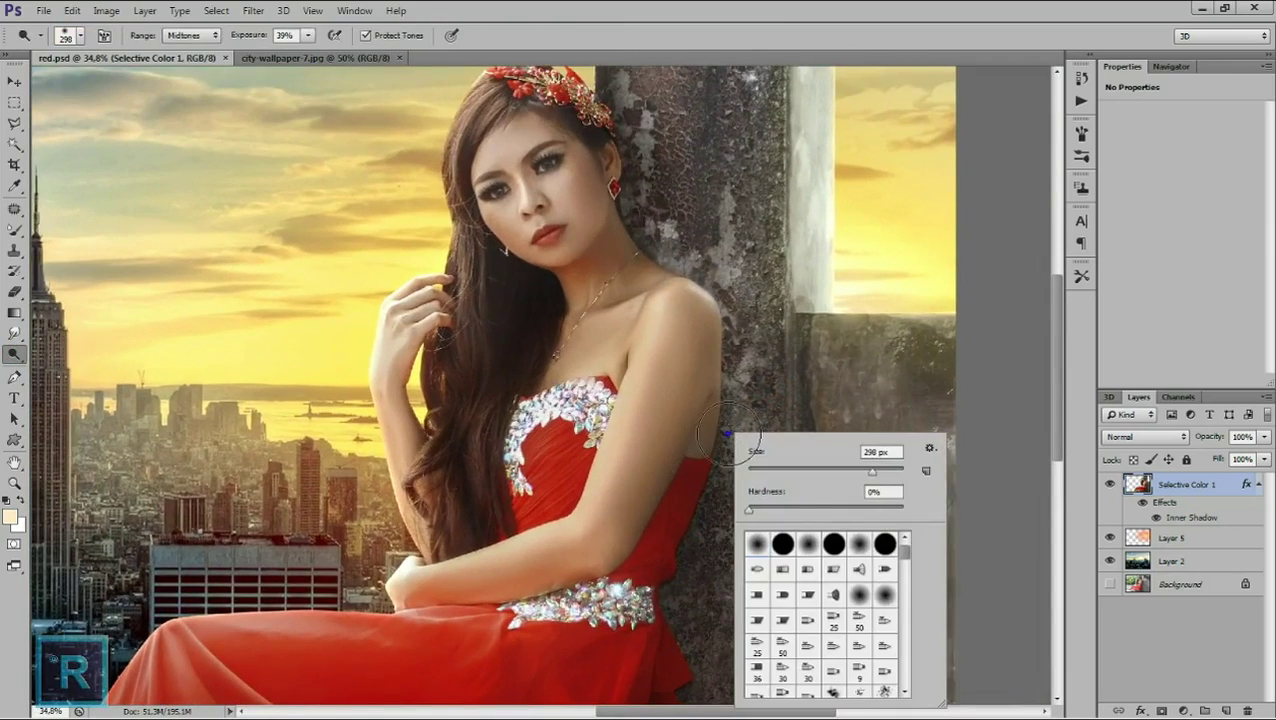
pyautogui.click(311, 36)
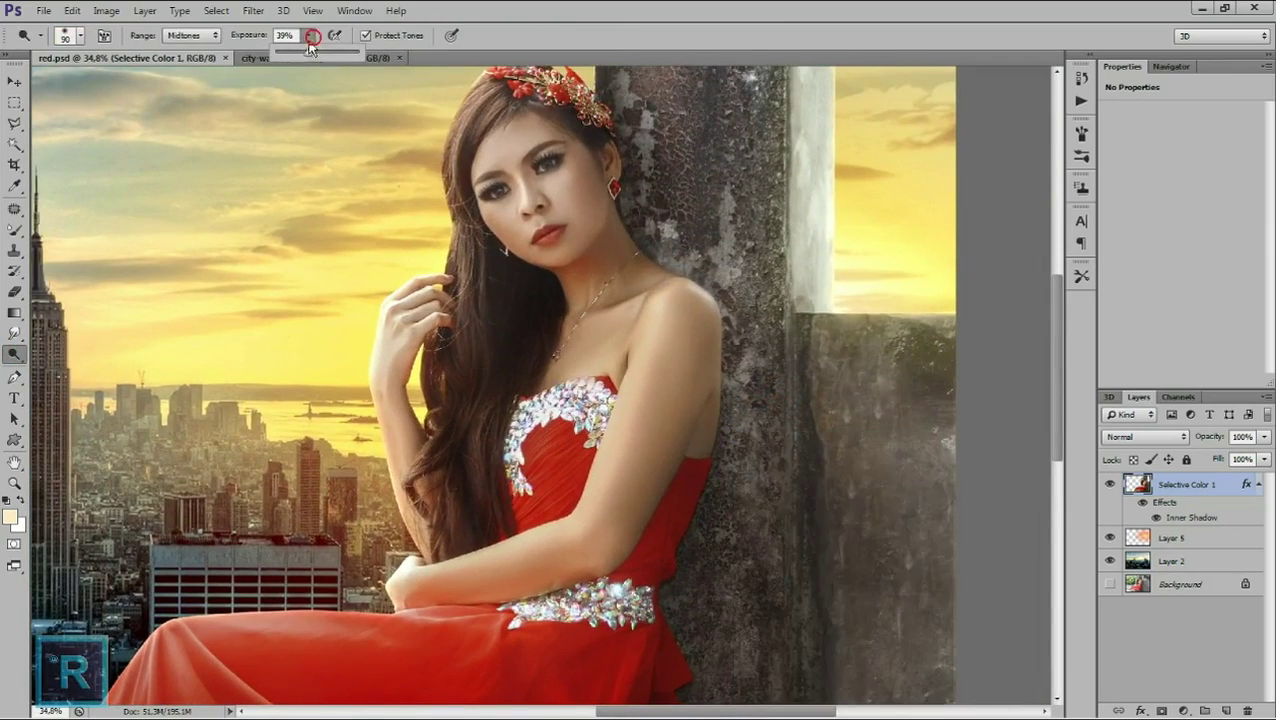
pyautogui.scroll(2, 650, 423)
pyautogui.rightClick(668, 434)
pyautogui.moveTo(760, 473); pyautogui.dragTo(775, 473)
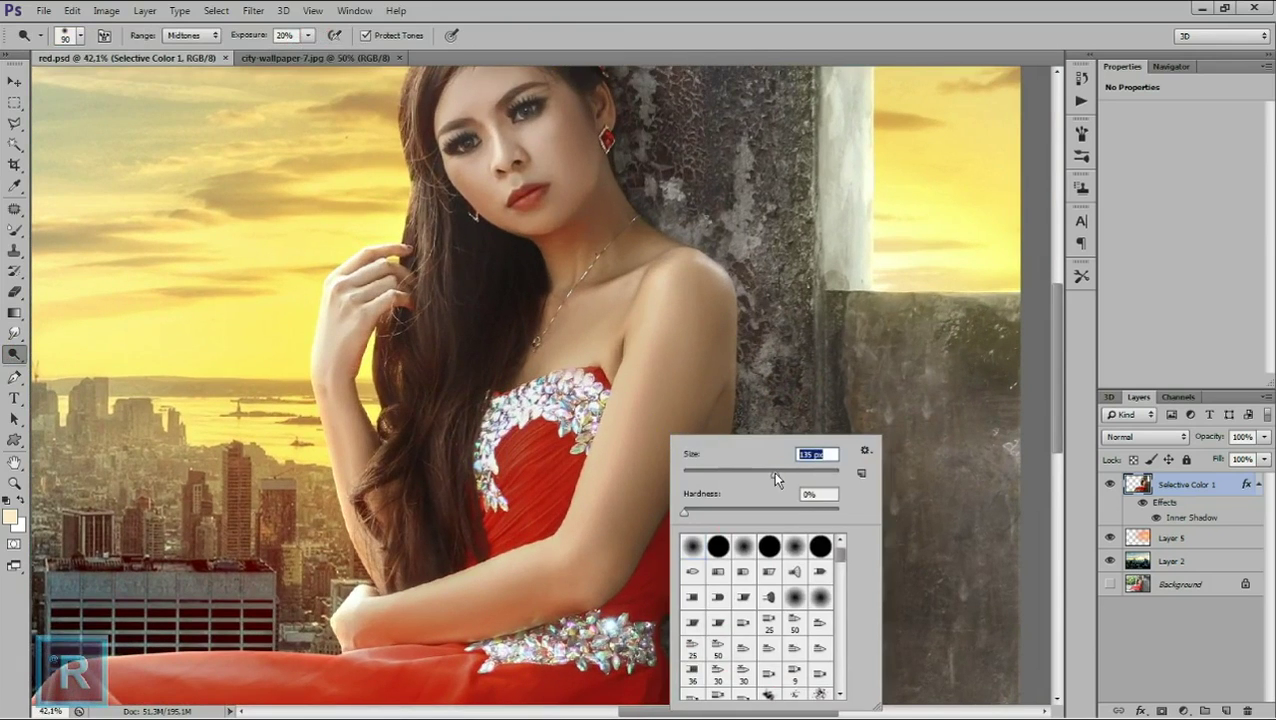
pyautogui.click(586, 528)
# Dodge the woman's upper arm, shoulder, forearm, red dress edges and cheek.
pyautogui.moveTo(642, 360); pyautogui.dragTo(658, 334)
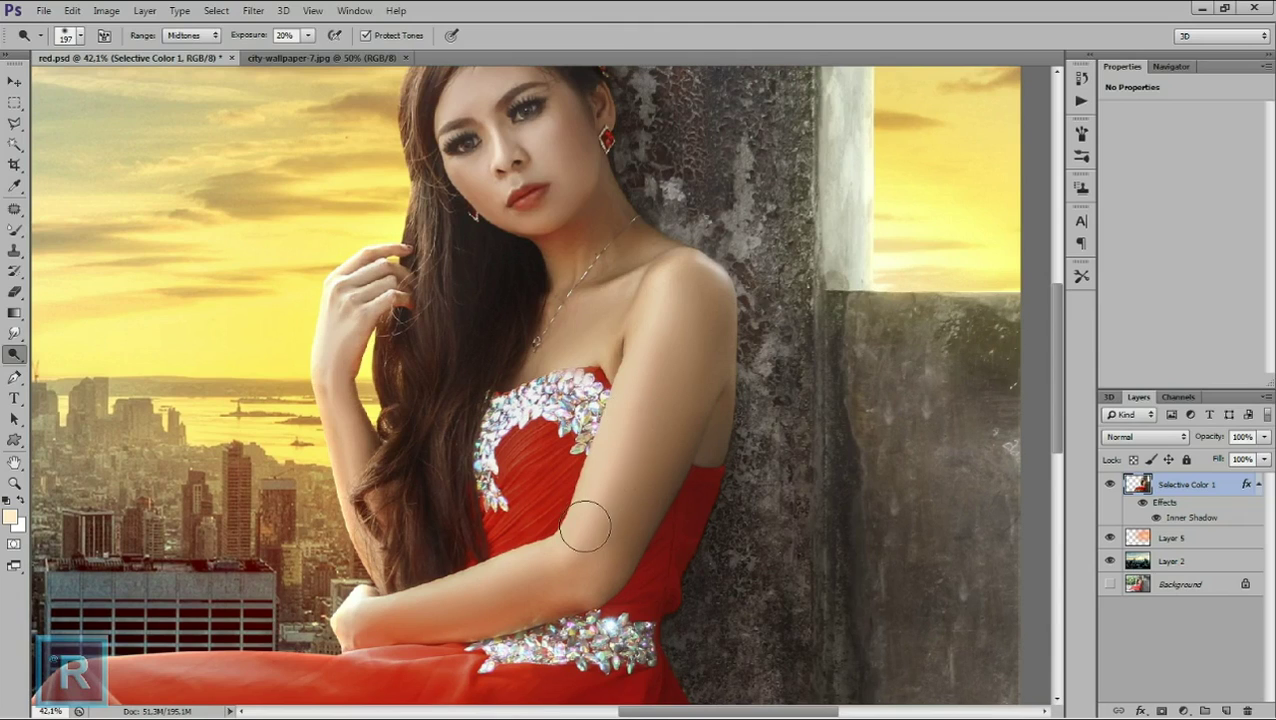
pyautogui.moveTo(672, 279)
pyautogui.mouseDown()
pyautogui.moveTo(712, 308)
pyautogui.moveTo(698, 356)
pyautogui.moveTo(692, 282)
pyautogui.moveTo(705, 370)
pyautogui.mouseUp()
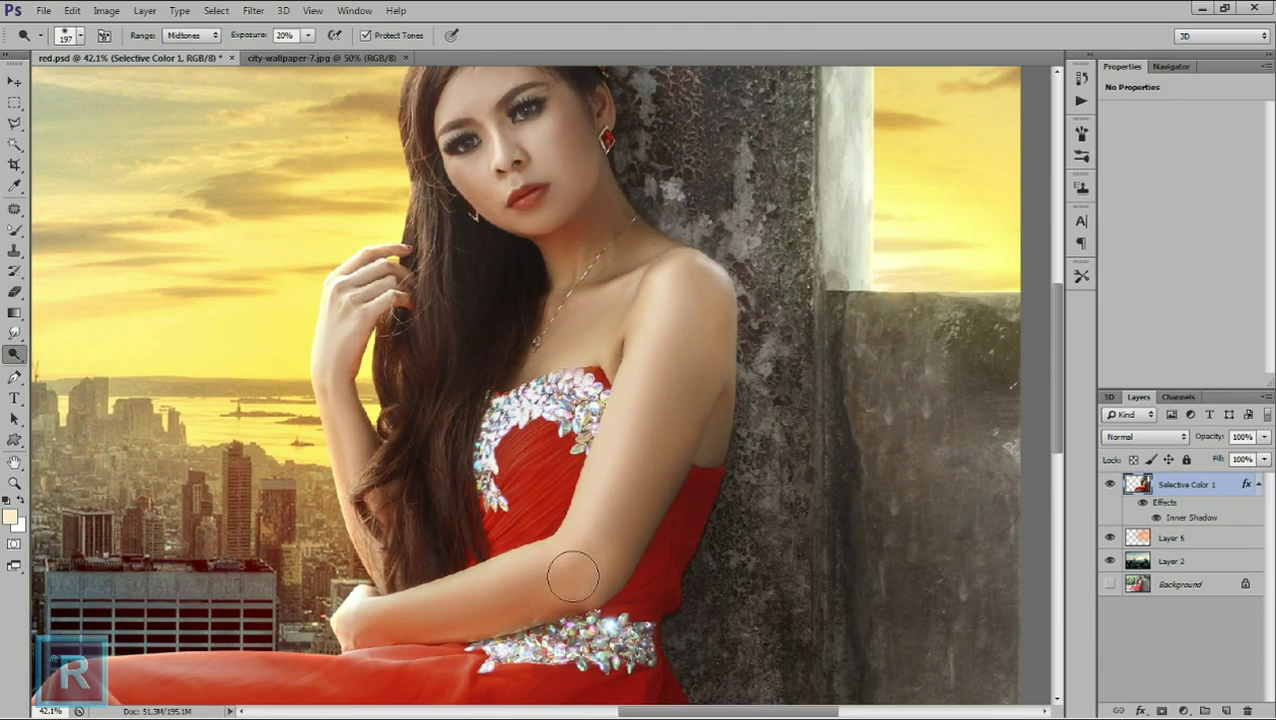
pyautogui.scroll(-1, 614, 560)
pyautogui.moveTo(553, 562); pyautogui.dragTo(507, 583)
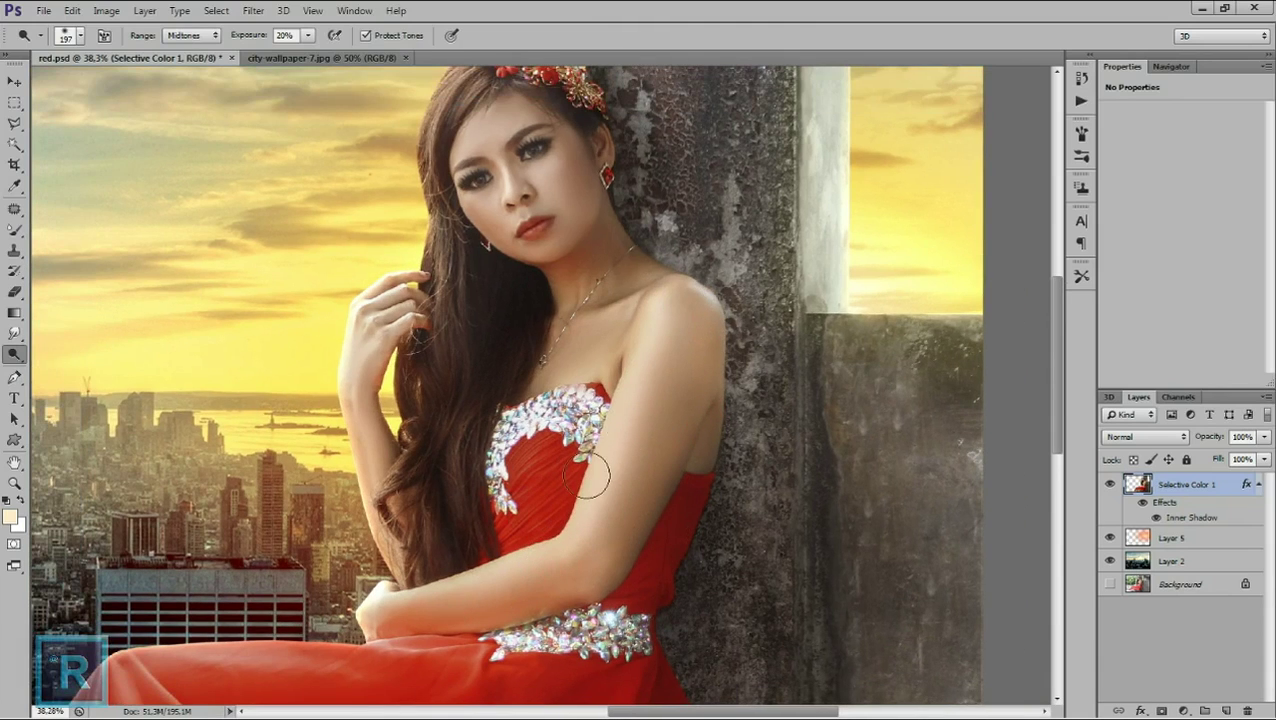
pyautogui.click(535, 424)
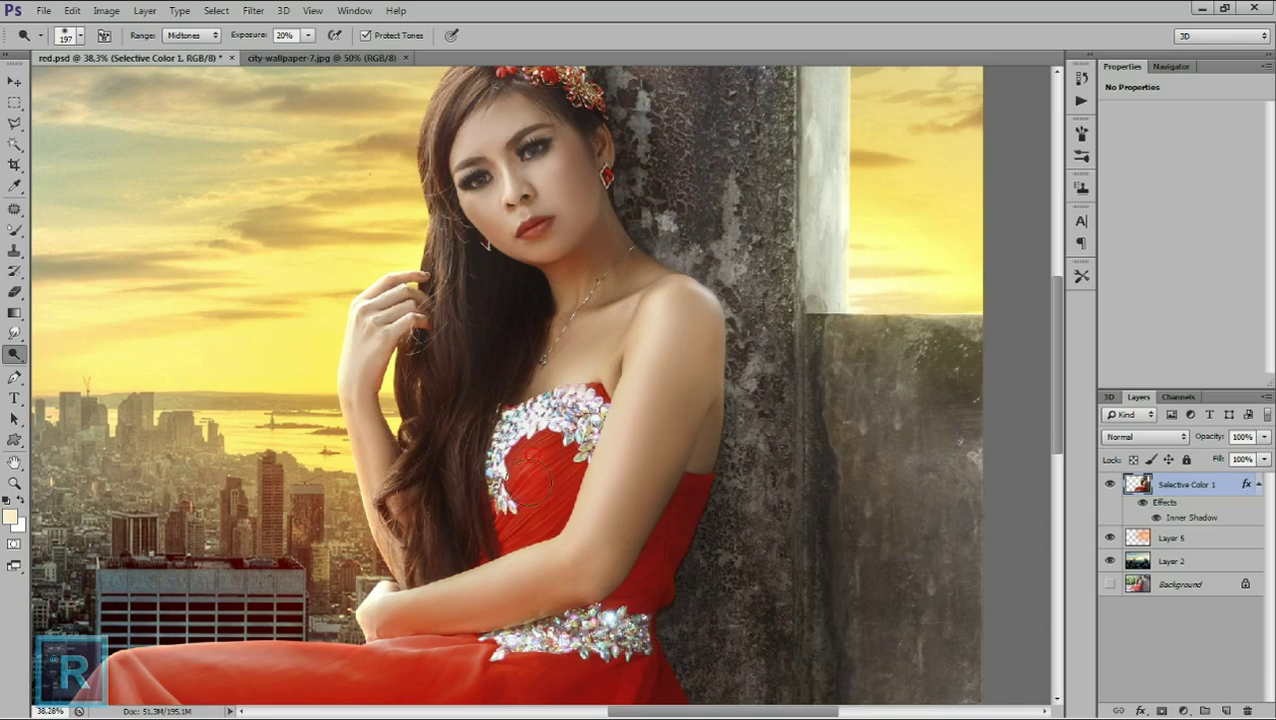
pyautogui.moveTo(681, 499); pyautogui.dragTo(668, 565)
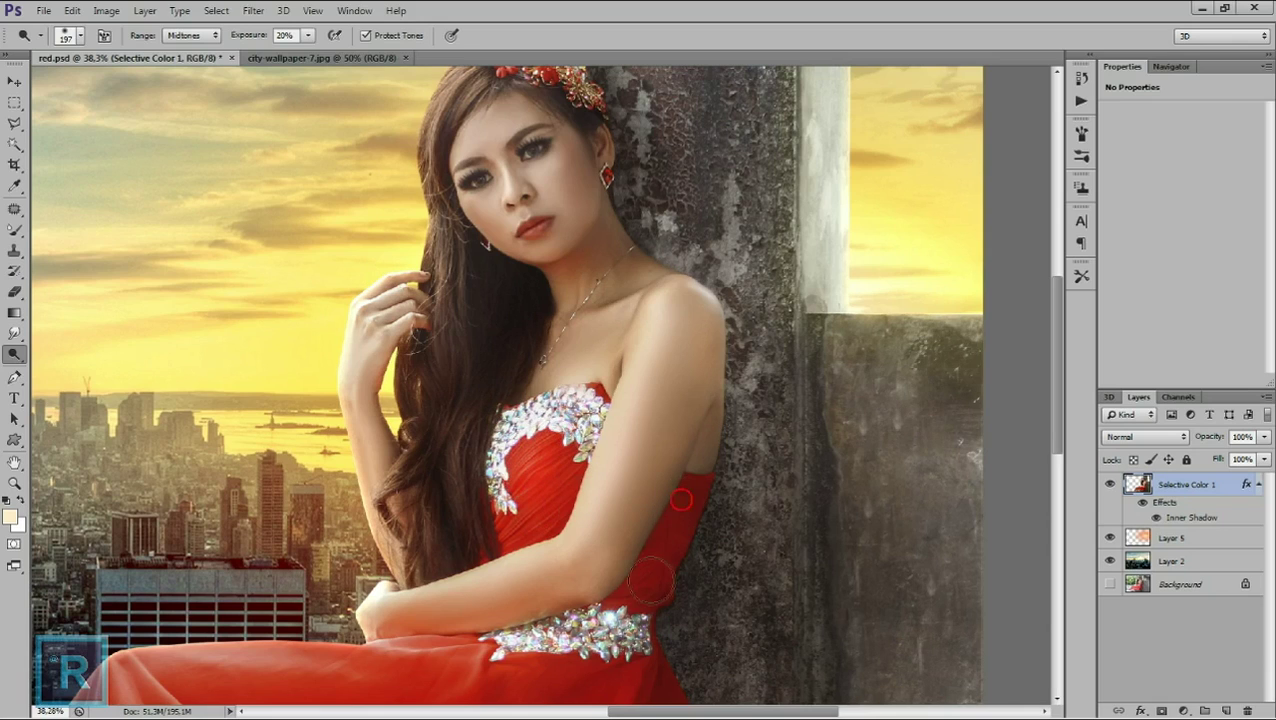
pyautogui.moveTo(570, 298)
pyautogui.mouseDown()
pyautogui.moveTo(575, 340)
pyautogui.moveTo(572, 320)
pyautogui.mouseUp()
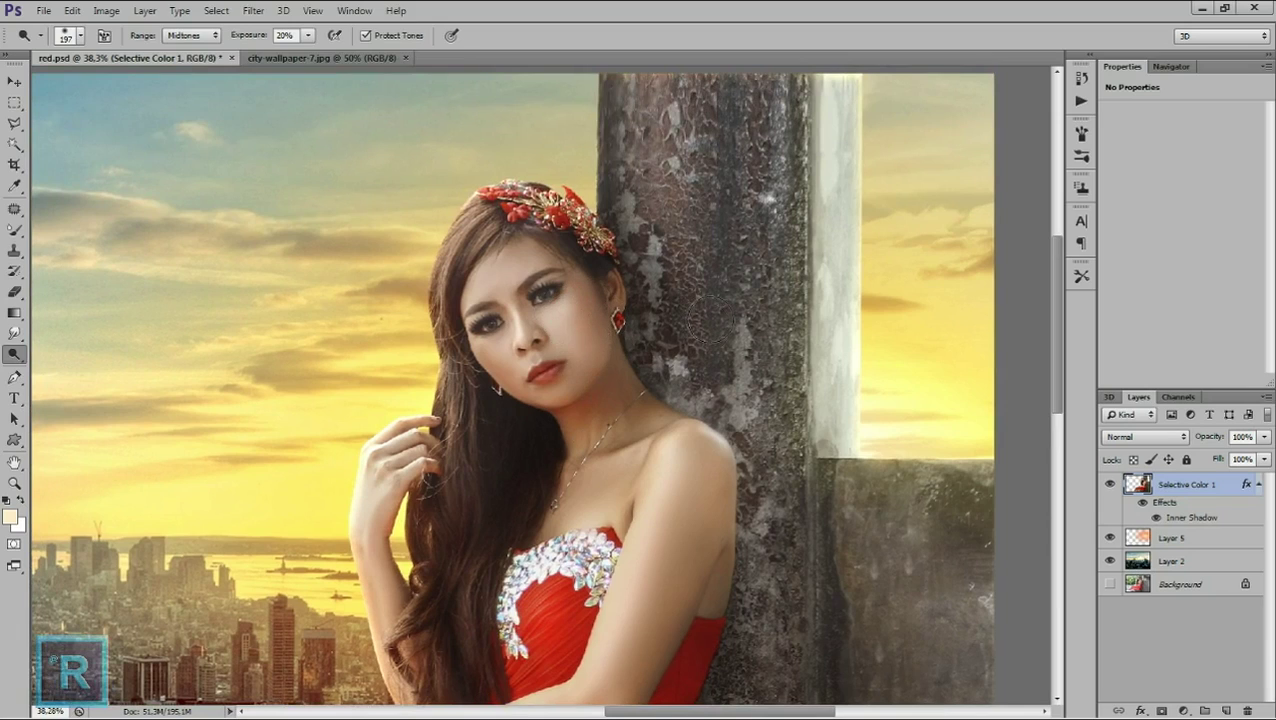
# Dodge the cheek and chin, then the lips and nose with a 57 px brush.
pyautogui.click(564, 313)
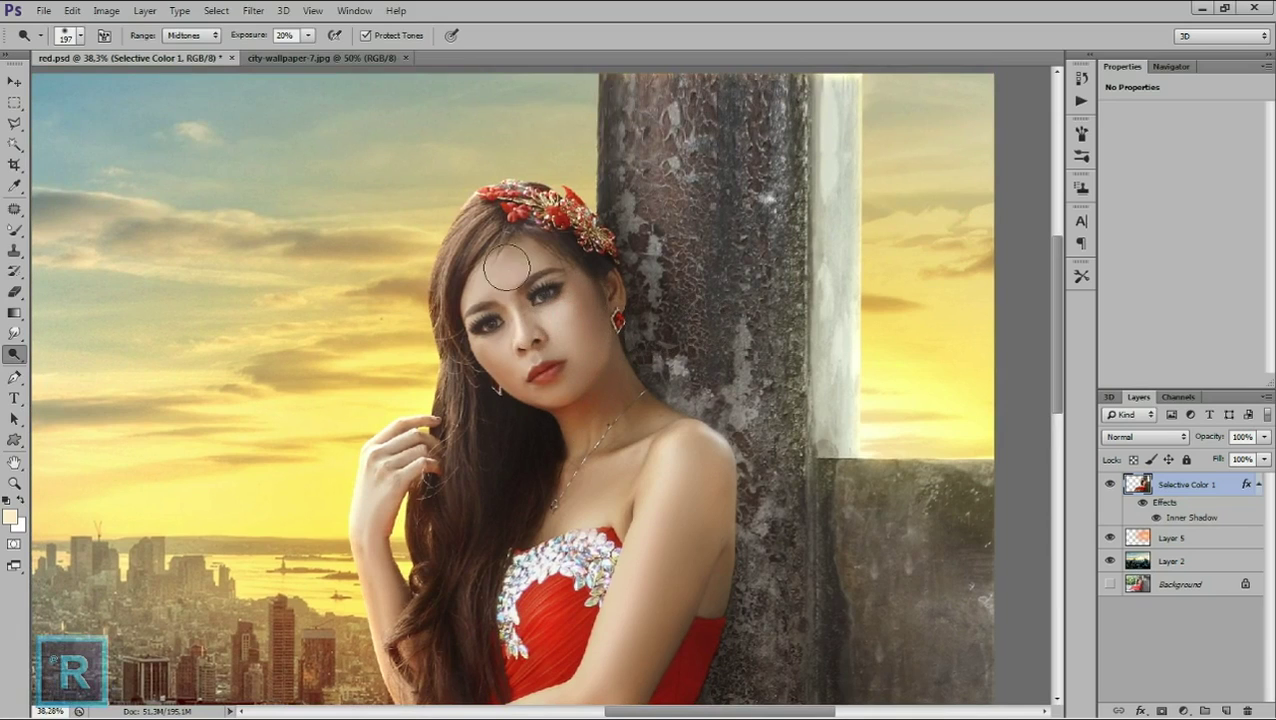
pyautogui.click(490, 350)
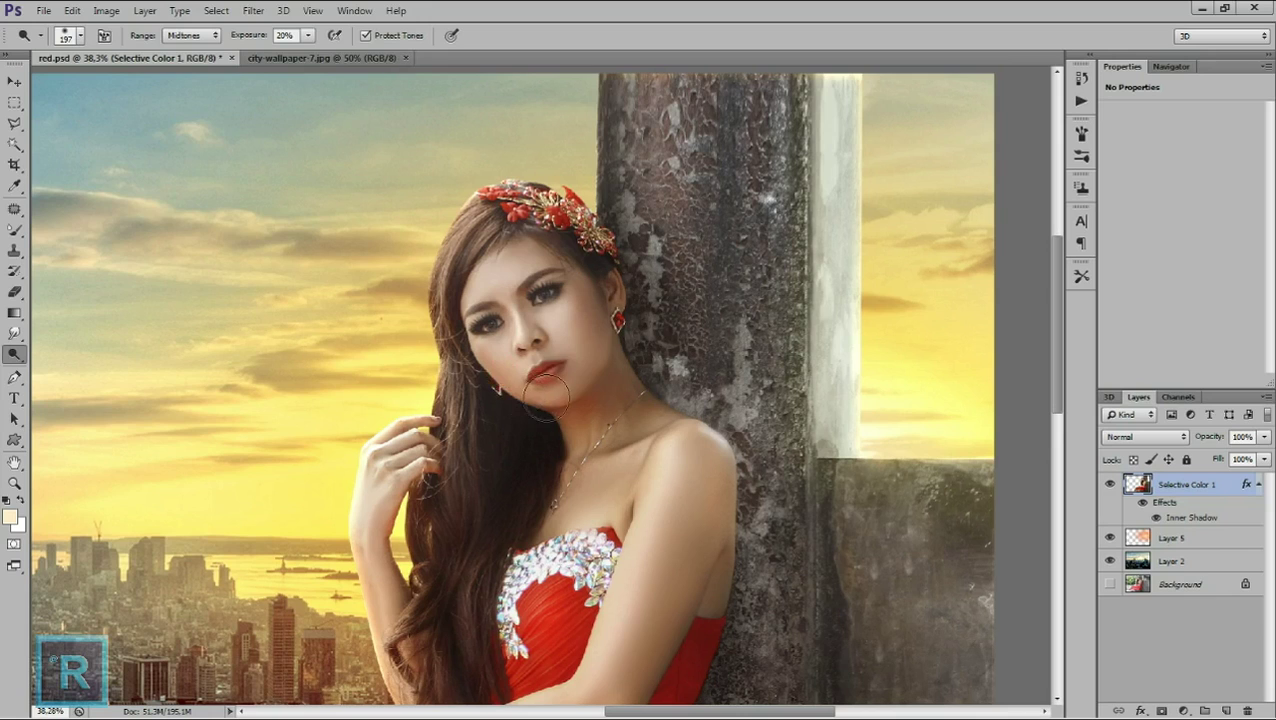
pyautogui.scroll(2, 546, 395)
pyautogui.rightClick(620, 358)
pyautogui.moveTo(690, 395); pyautogui.dragTo(681, 395)
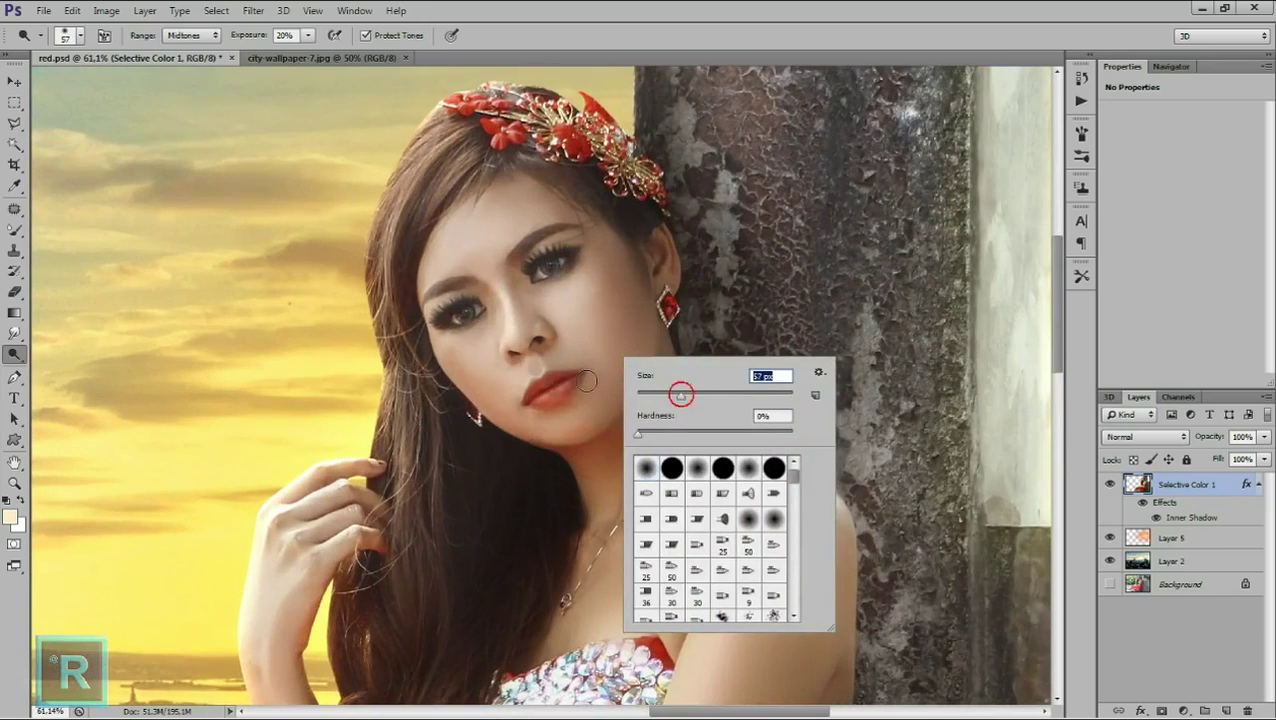
pyautogui.click(531, 376)
pyautogui.moveTo(560, 383); pyautogui.dragTo(543, 386)
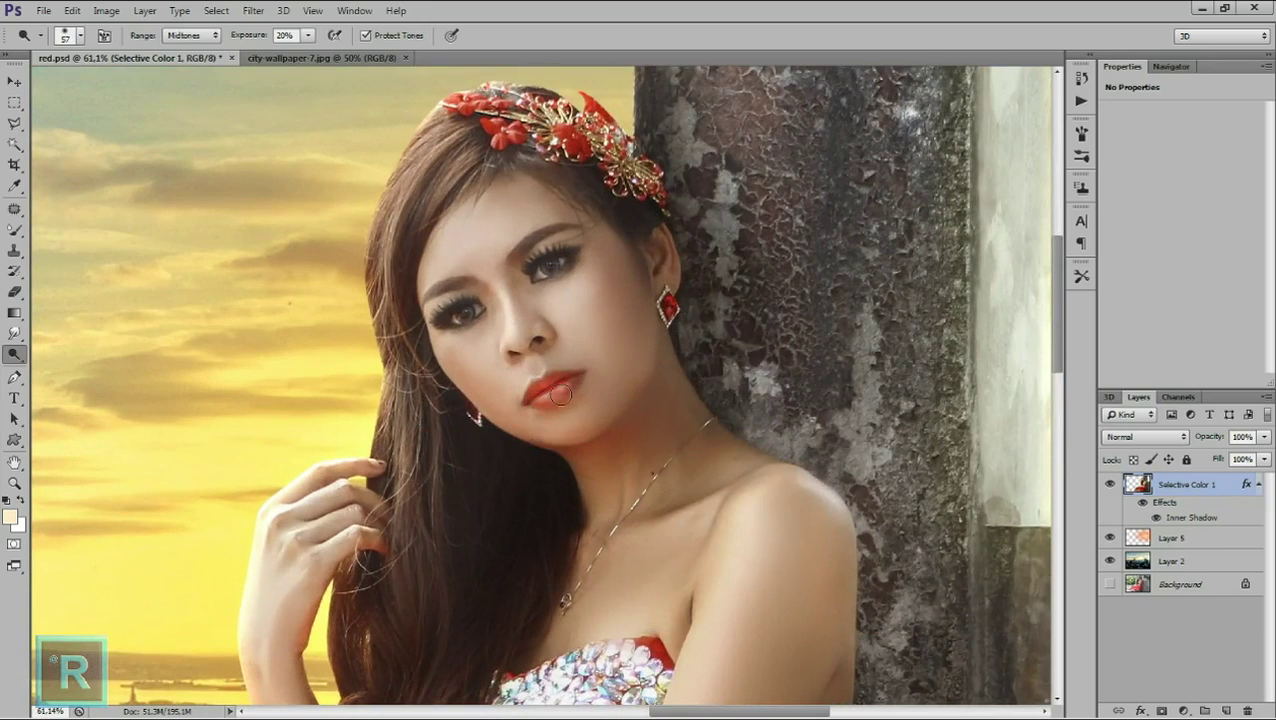
pyautogui.moveTo(513, 343); pyautogui.dragTo(522, 335)
pyautogui.scroll(-2, 514, 312)
# Dodge the headpiece edge with a 97 px brush.
pyautogui.rightClick(535, 304)
pyautogui.moveTo(606, 340); pyautogui.dragTo(627, 340)
pyautogui.press('Return')
pyautogui.click(484, 164)
# Enlarge the dodge brush to 199 px and save red.psd.
pyautogui.scroll(-3, 678, 125)
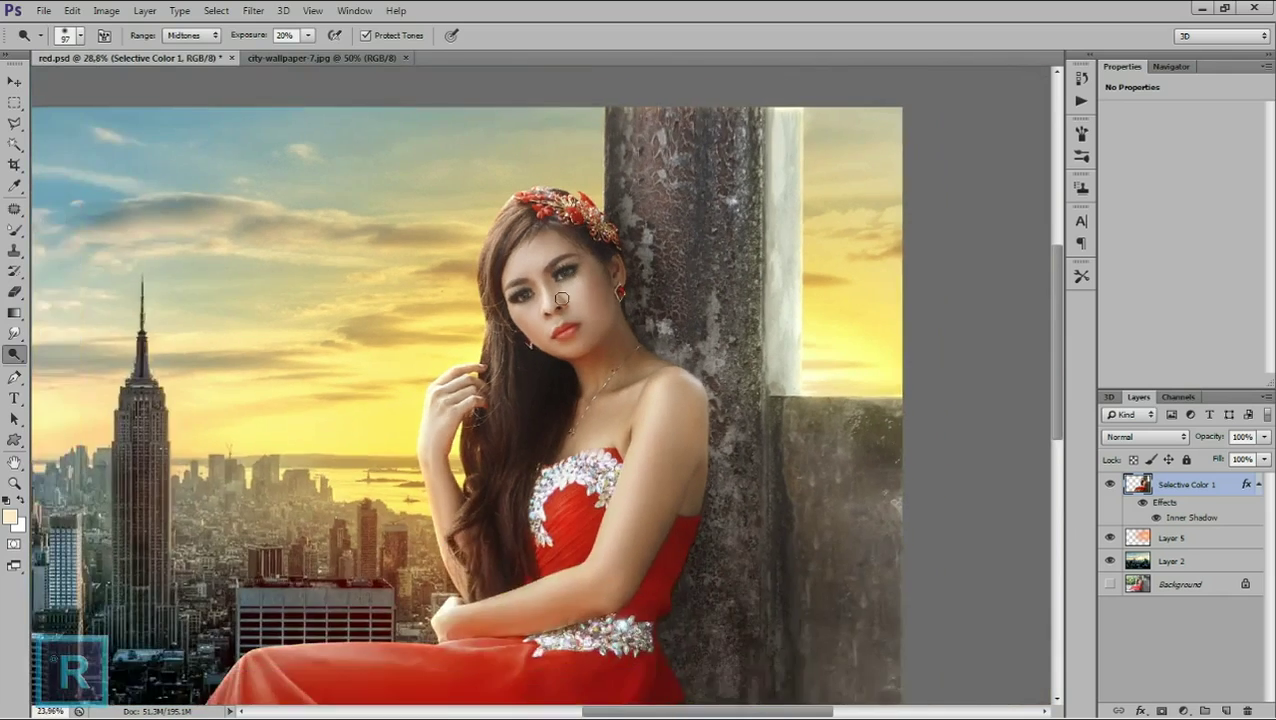
pyautogui.rightClick(618, 491)
pyautogui.moveTo(729, 483); pyautogui.dragTo(752, 487)
pyautogui.click(606, 490)
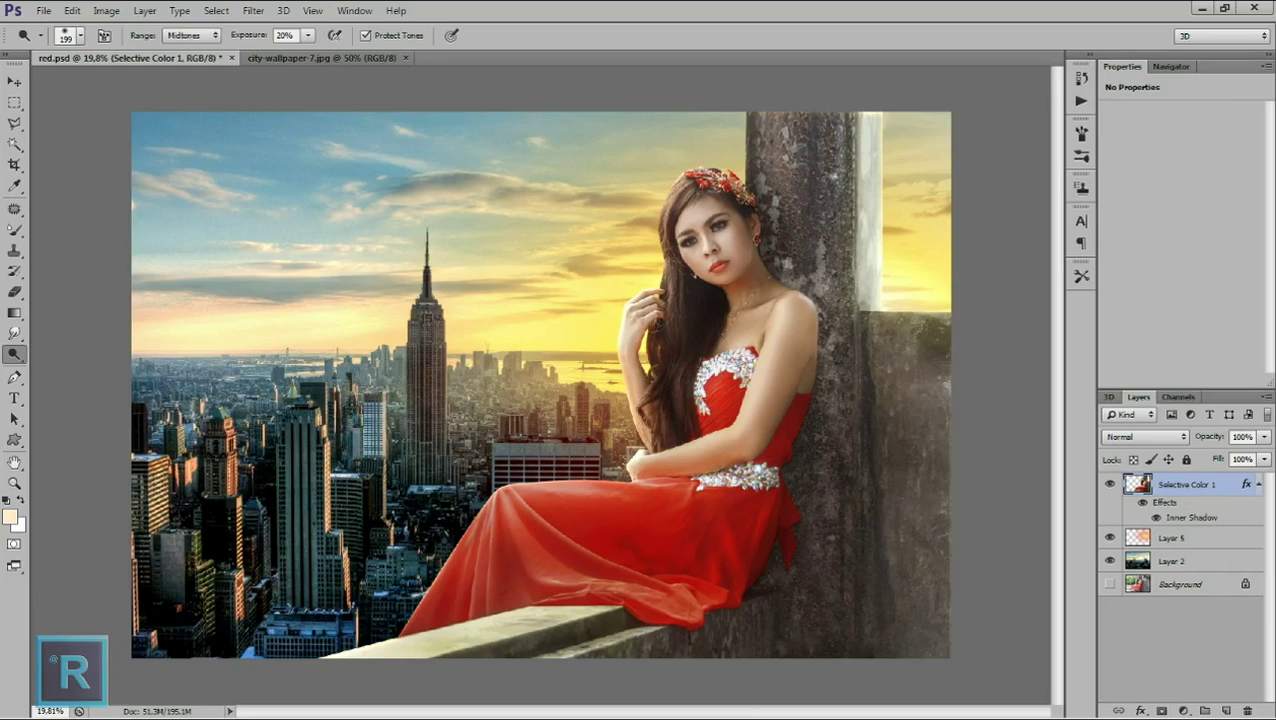
pyautogui.scroll(-1, 541, 385)
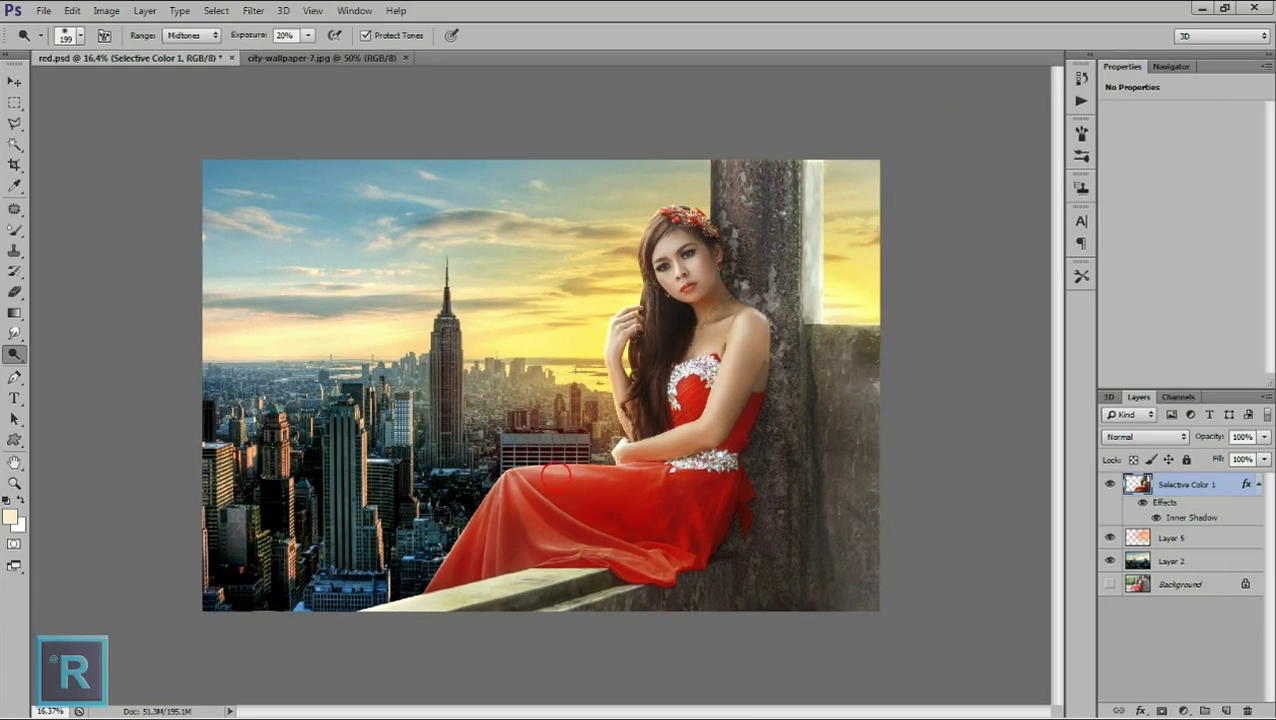
pyautogui.hotkey('ctrl', 's')
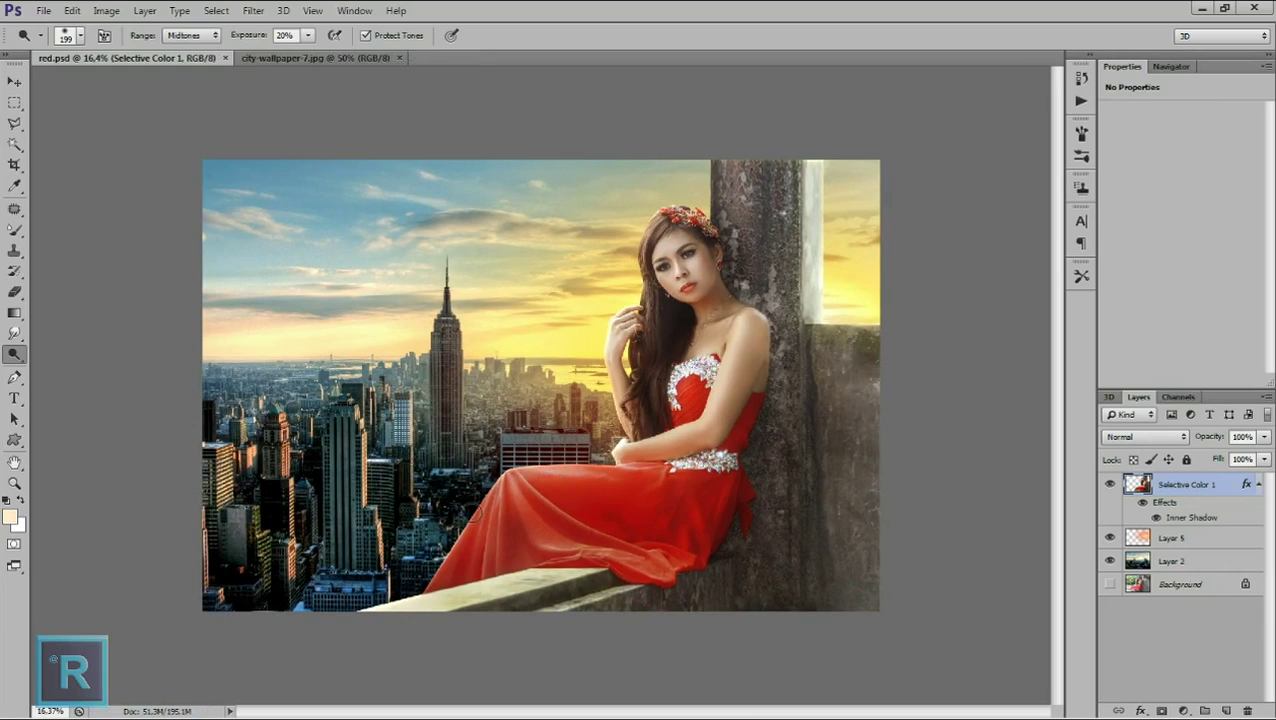
pyautogui.scroll(1, 470, 510)
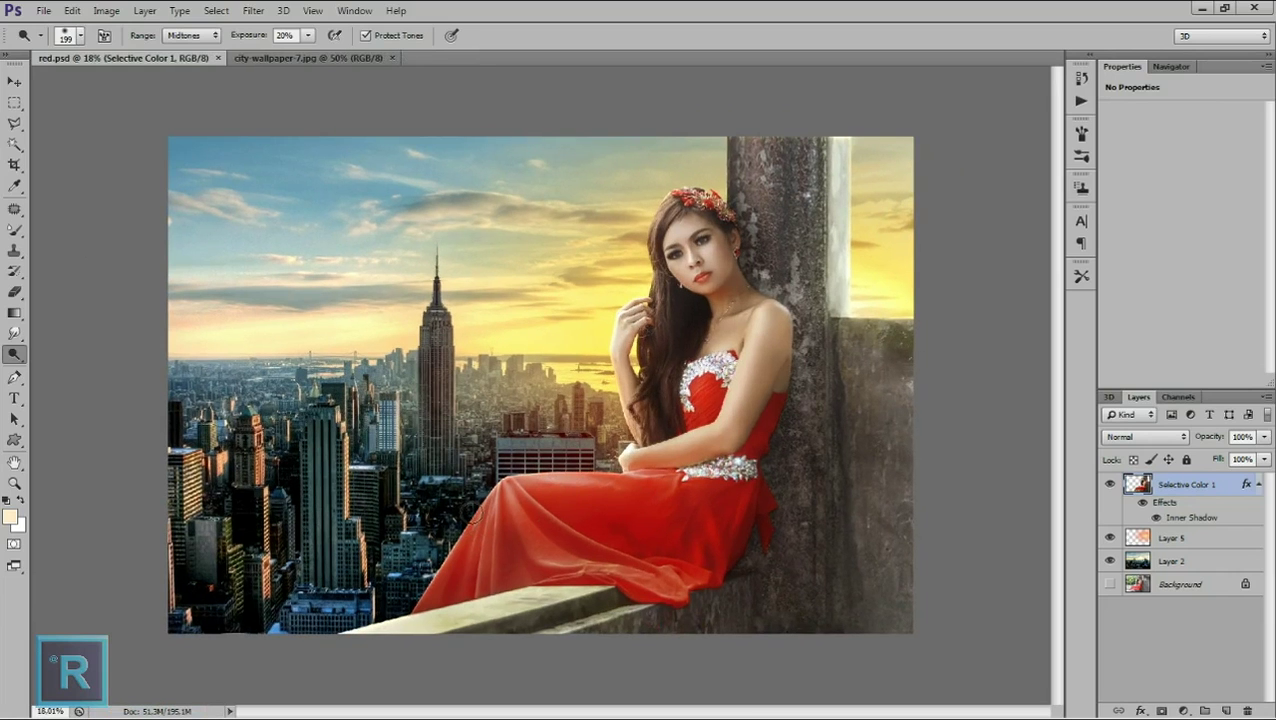
# Apply a roughly 6 px Gaussian Blur to the Layer 2 city skyline and zoom out.
pyautogui.click(1179, 564)
pyautogui.scroll(1, 500, 315)
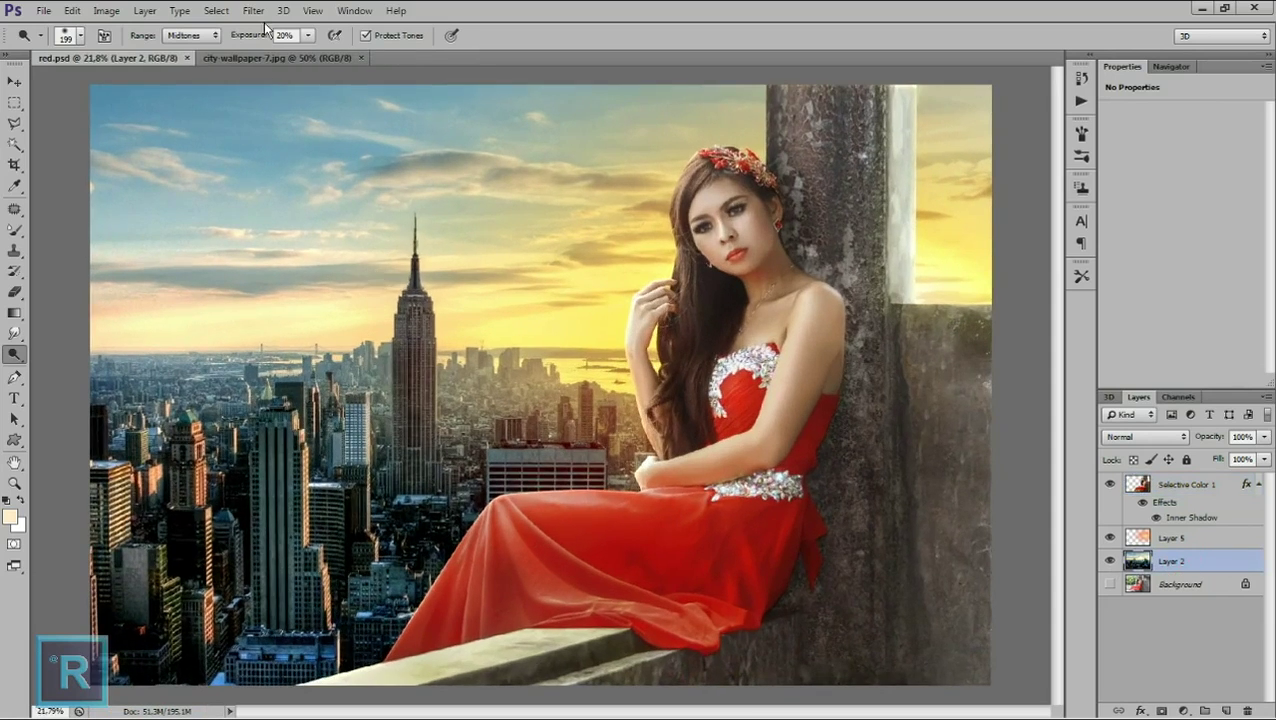
pyautogui.click(253, 10)
pyautogui.moveTo(300, 158)
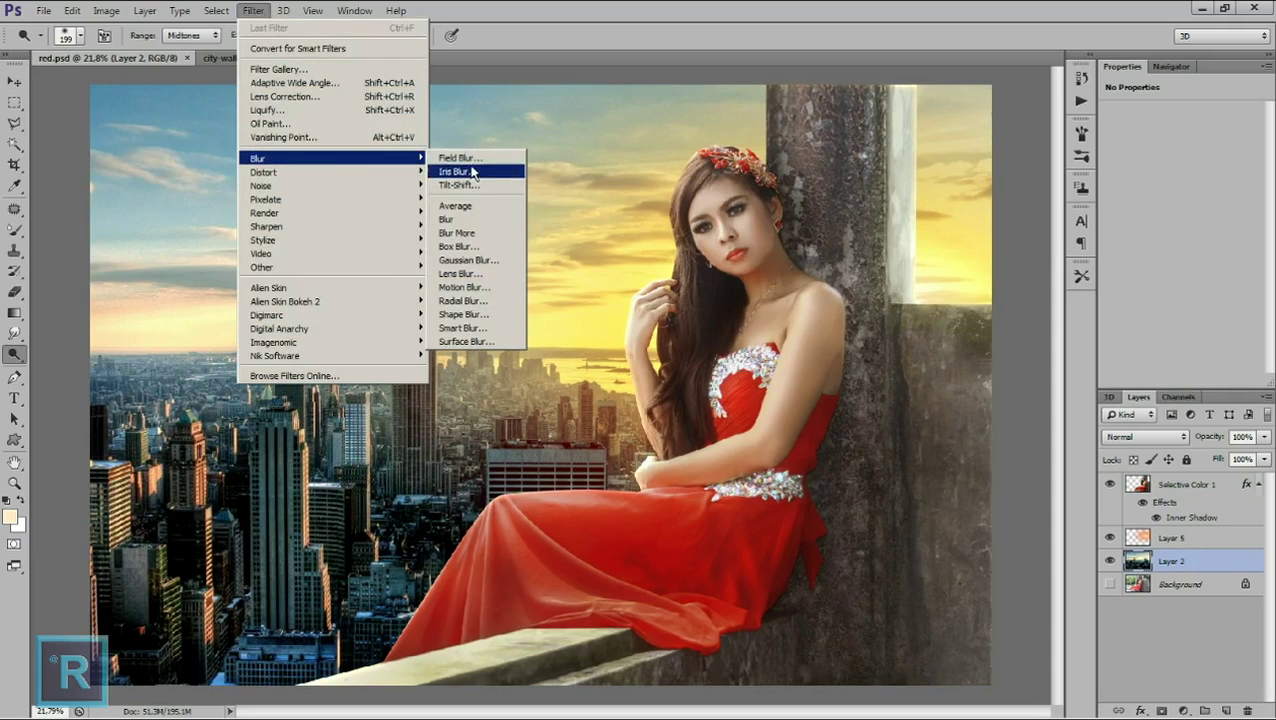
pyautogui.click(470, 260)
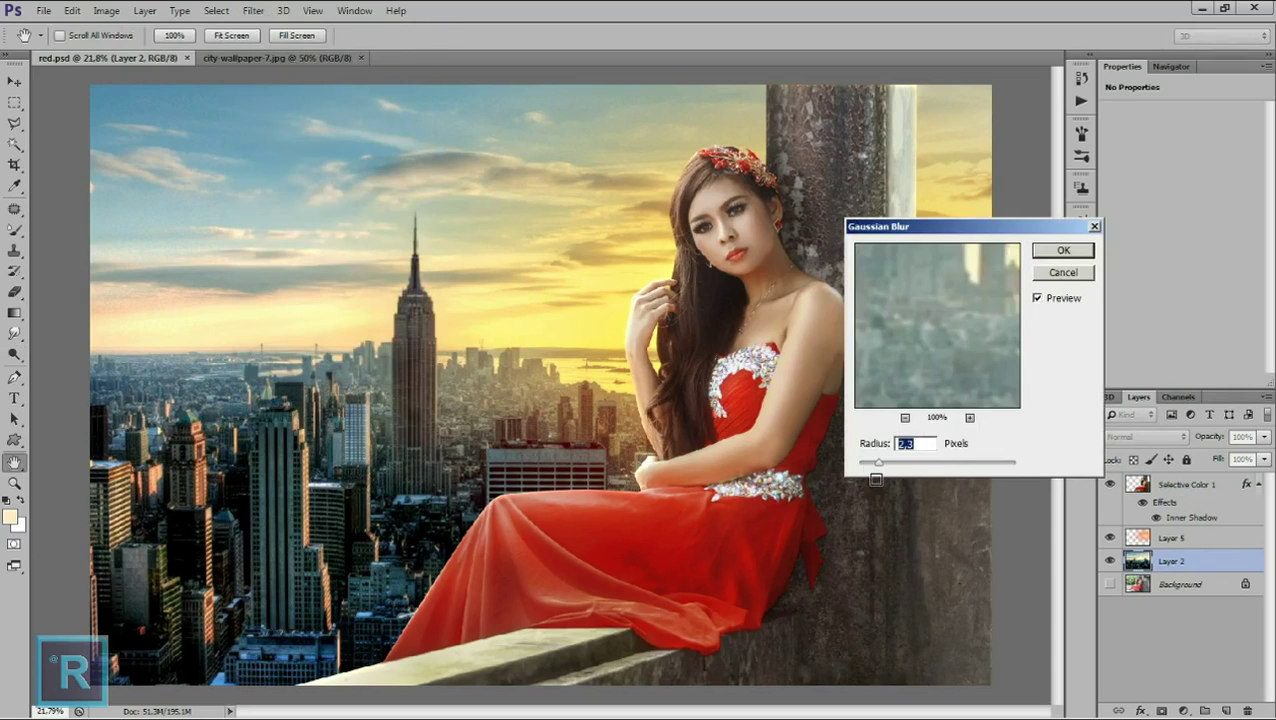
pyautogui.moveTo(878, 463); pyautogui.dragTo(906, 465)
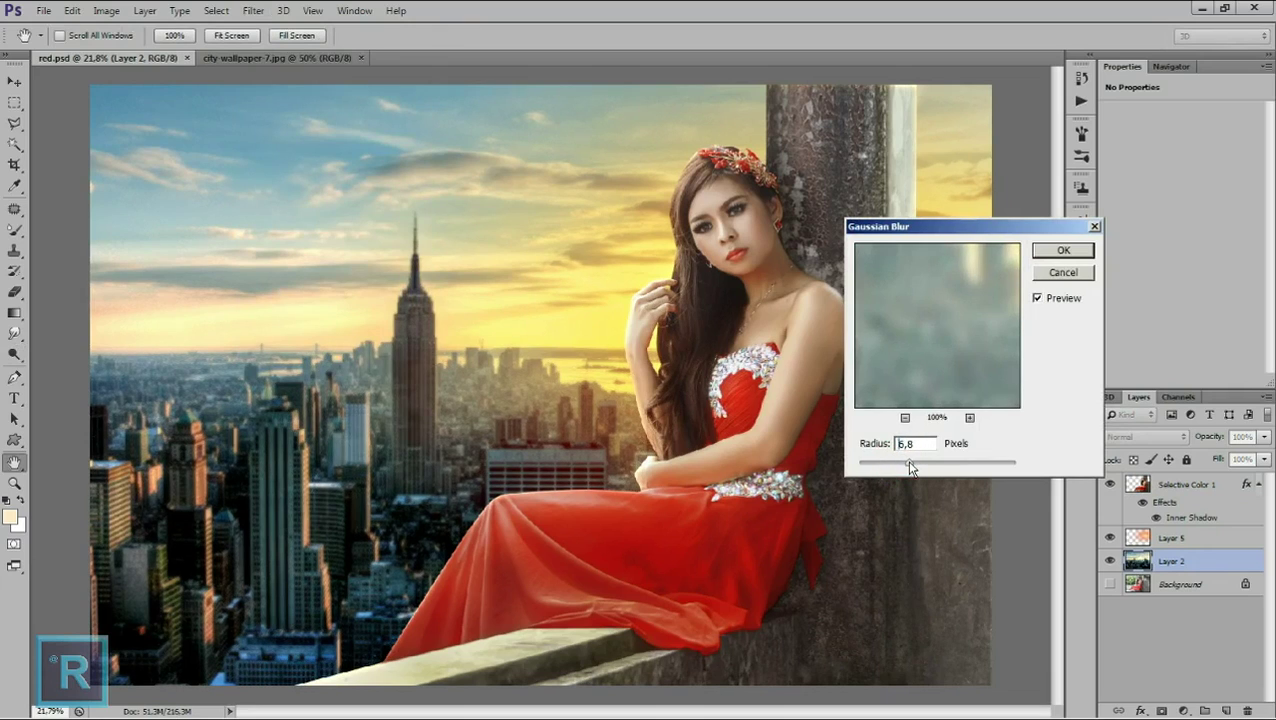
pyautogui.click(1063, 250)
pyautogui.press('o')
pyautogui.hotkey('ctrl', '-')
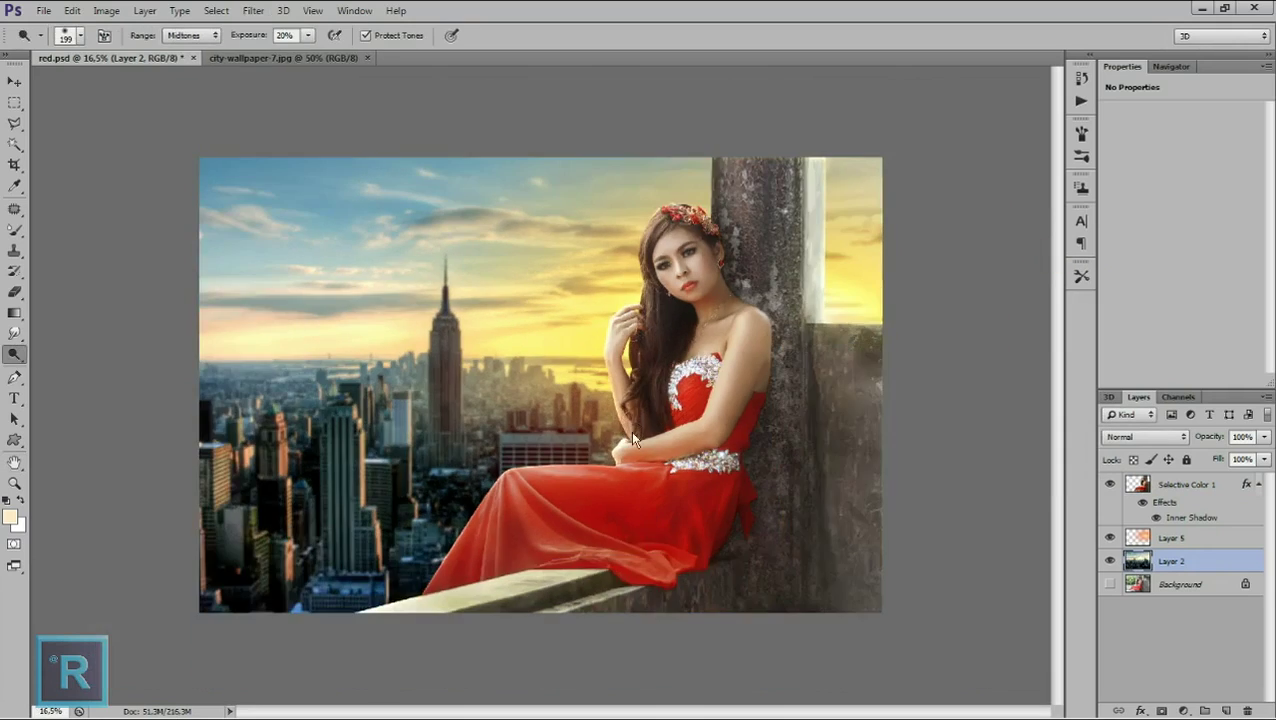
pyautogui.hotkey('ctrl', '-')
# Add a new layer above Selective Color 1 and set a linear gradient in dark blue-grey.
pyautogui.click(1199, 491)
pyautogui.click(1225, 710)
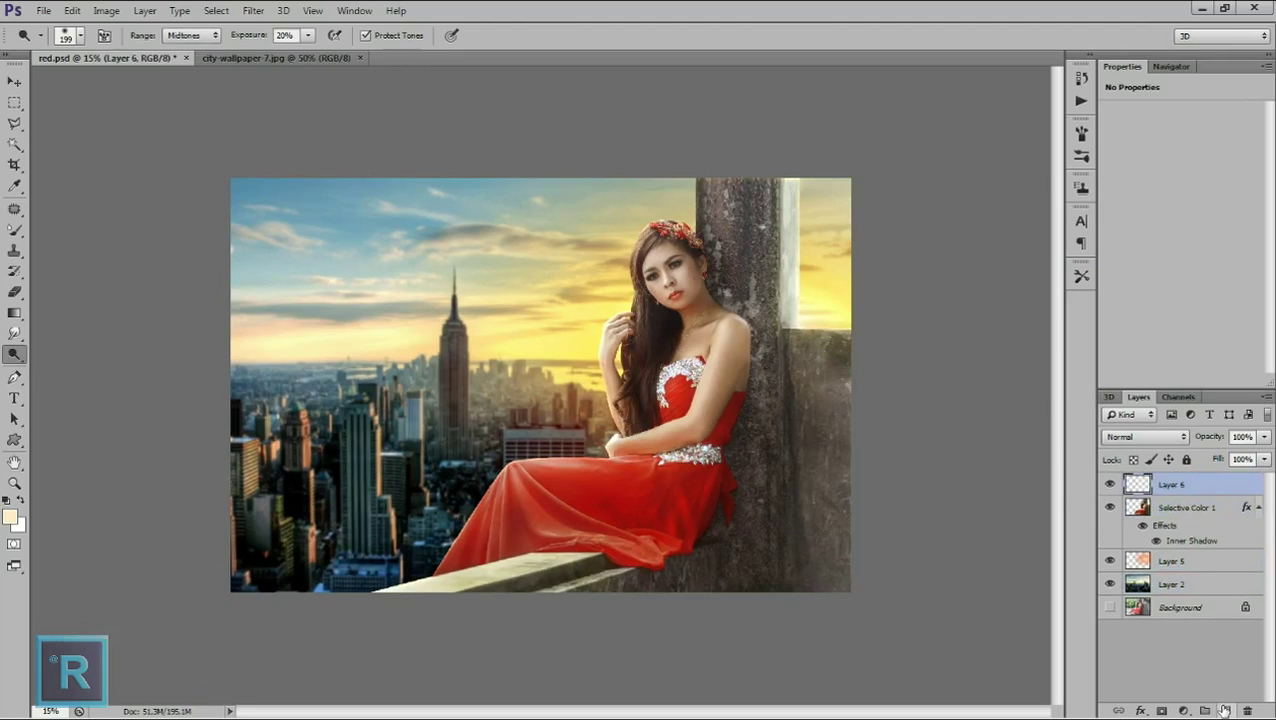
pyautogui.click(14, 310)
pyautogui.click(10, 516)
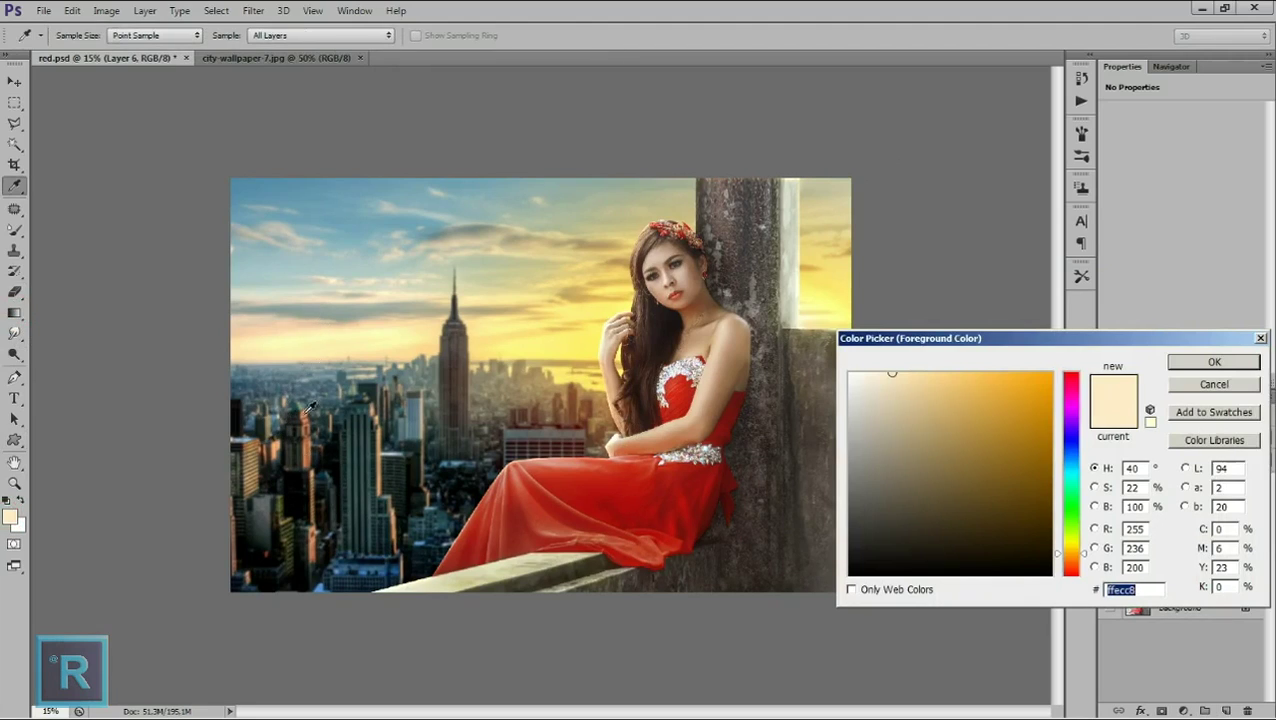
pyautogui.moveTo(263, 378); pyautogui.dragTo(415, 405)
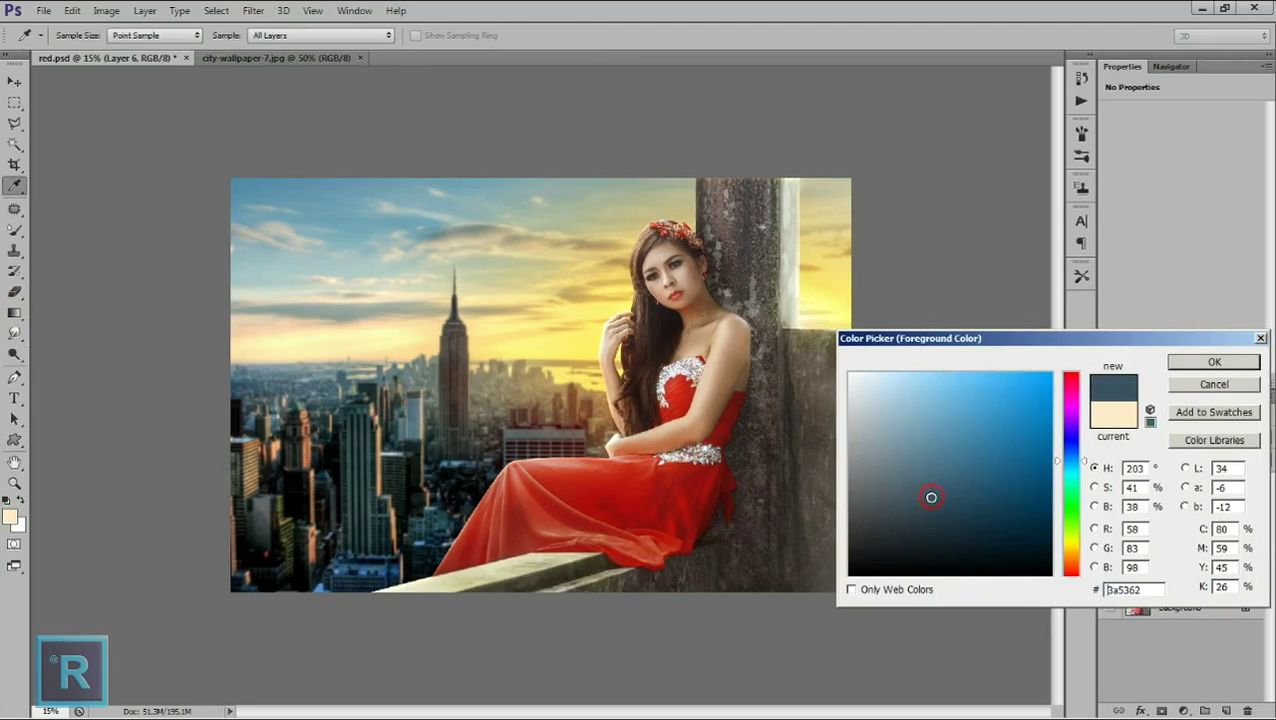
pyautogui.click(1195, 367)
pyautogui.click(145, 35)
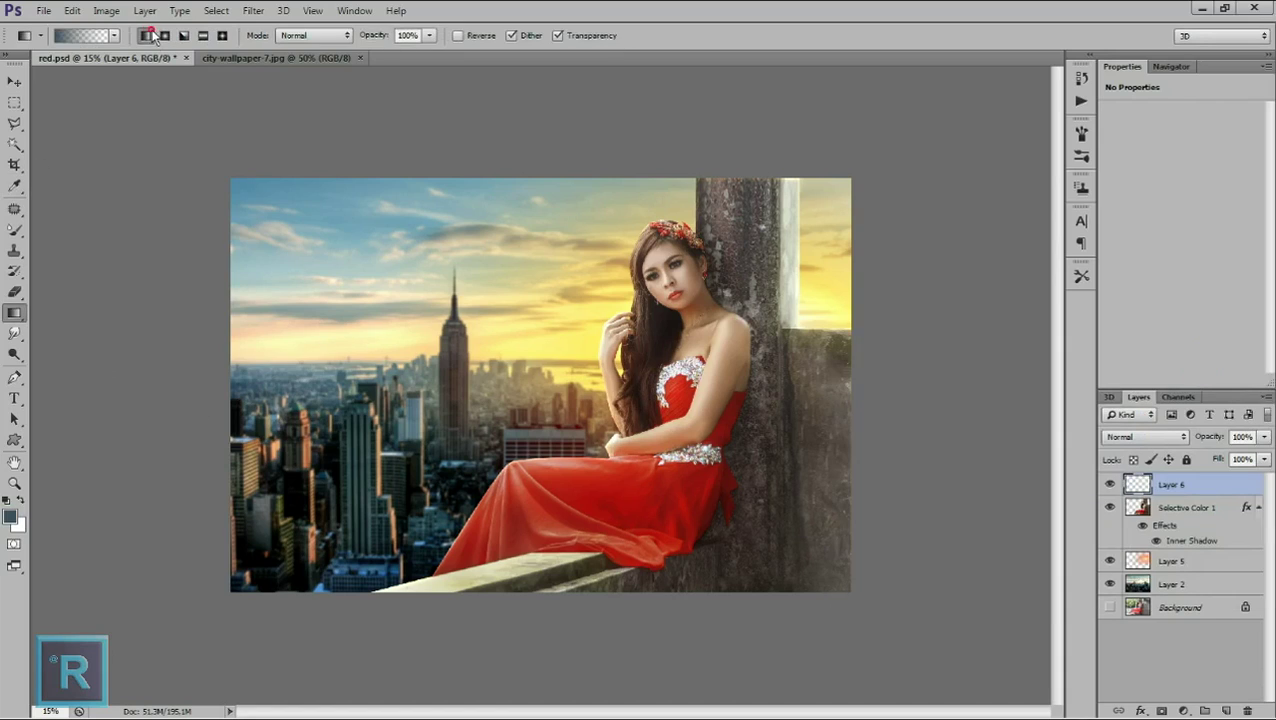
# Fade the lower-left city with the blue-grey gradient, blended as Hard Light.
pyautogui.moveTo(222, 610); pyautogui.dragTo(537, 366)
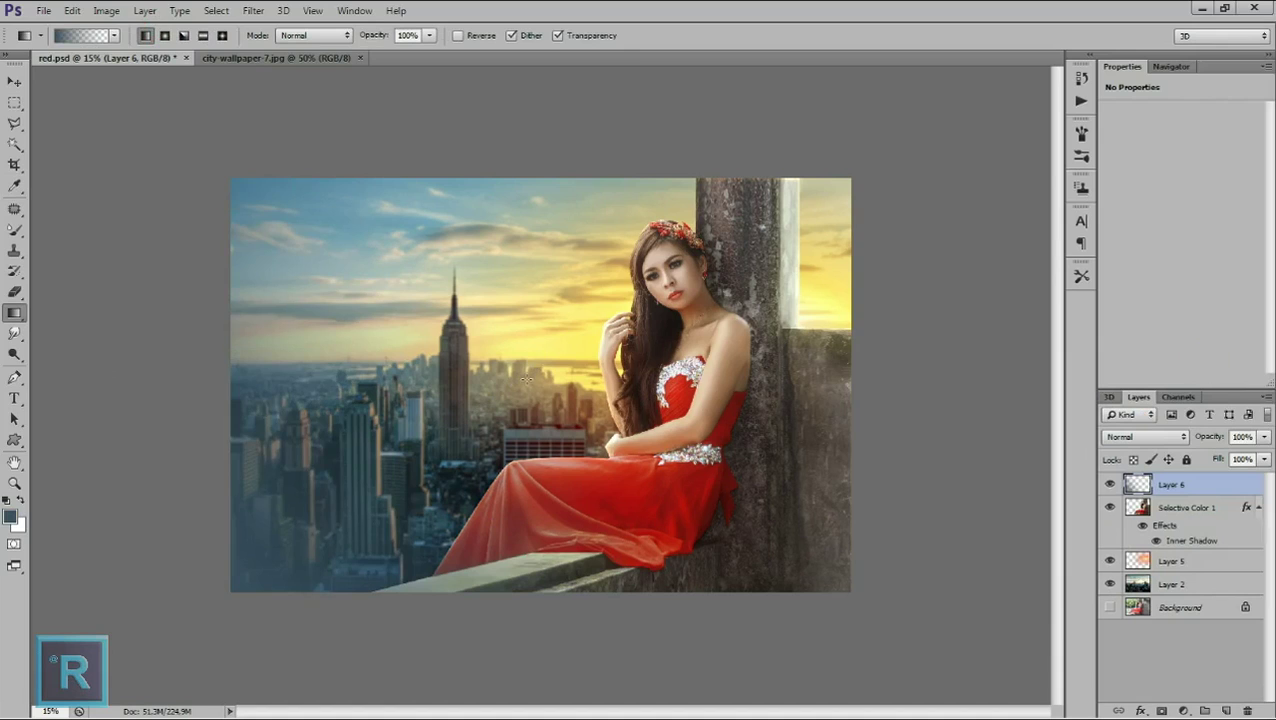
pyautogui.hotkey('ctrl', 'z')
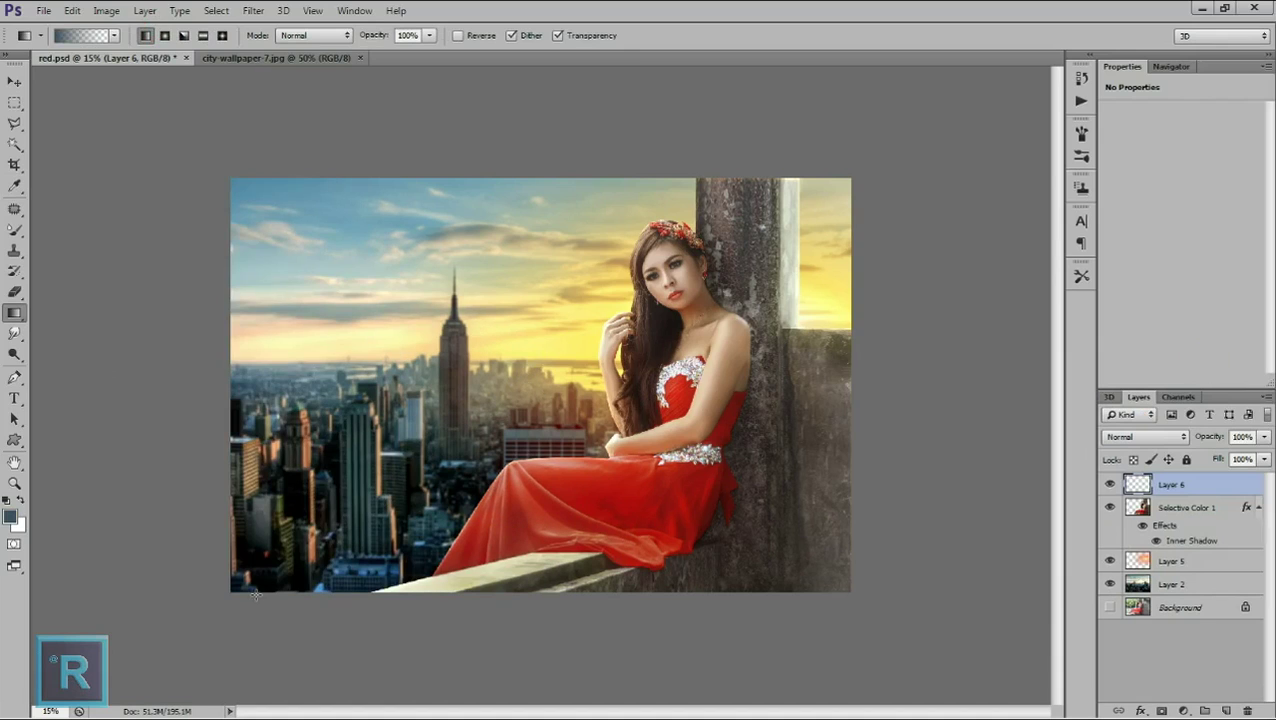
pyautogui.moveTo(256, 596); pyautogui.dragTo(484, 276)
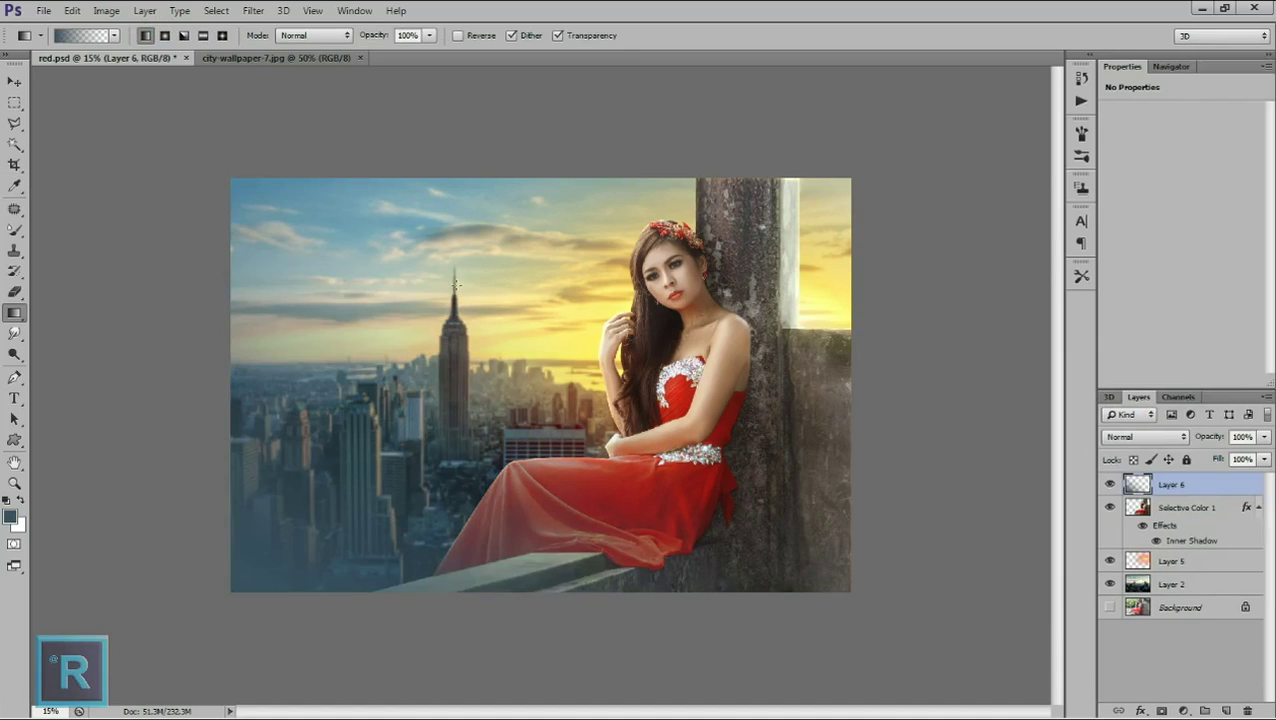
pyautogui.click(1145, 437)
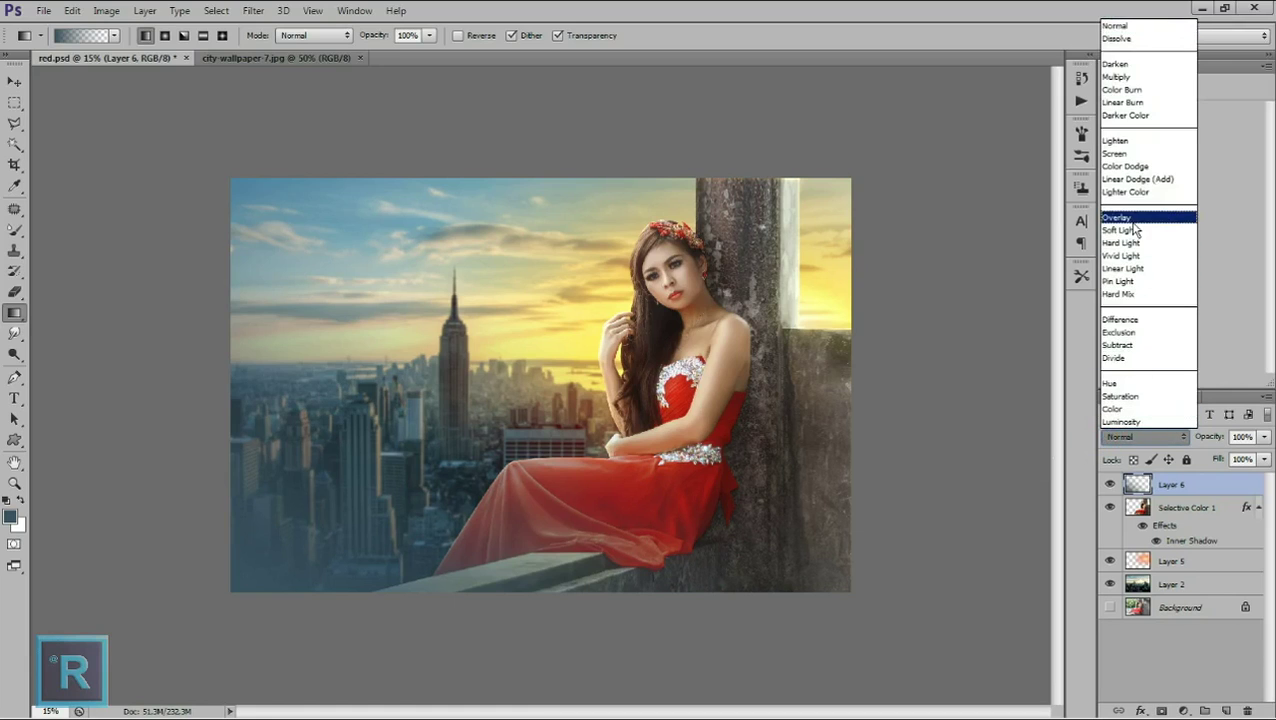
pyautogui.click(1130, 211)
pyautogui.click(1140, 437)
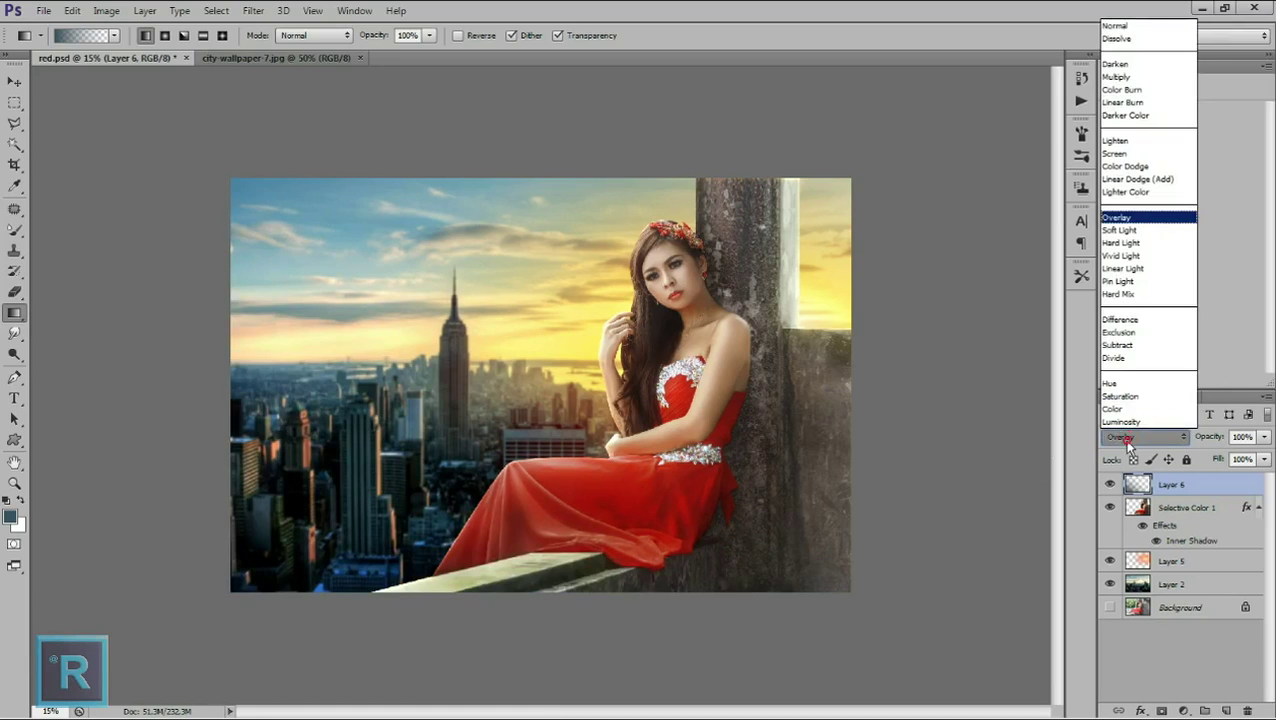
pyautogui.click(1130, 250)
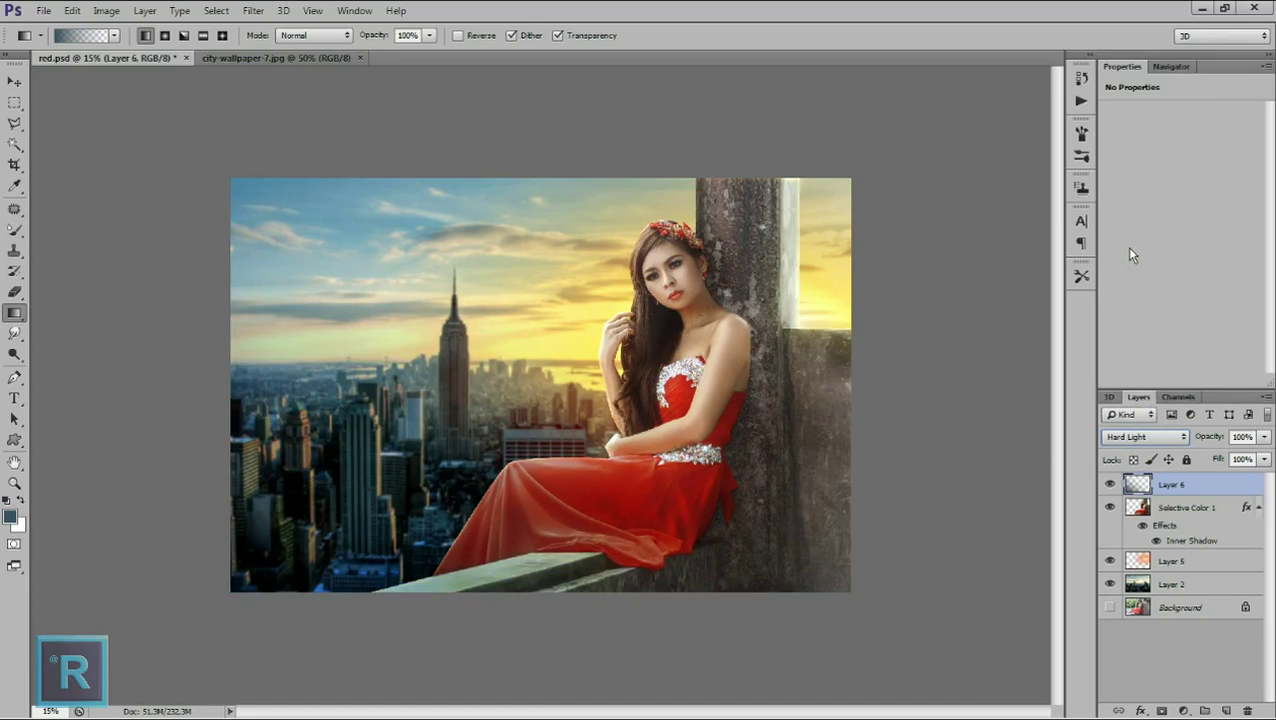
pyautogui.click(1109, 484)
pyautogui.click(1109, 484)
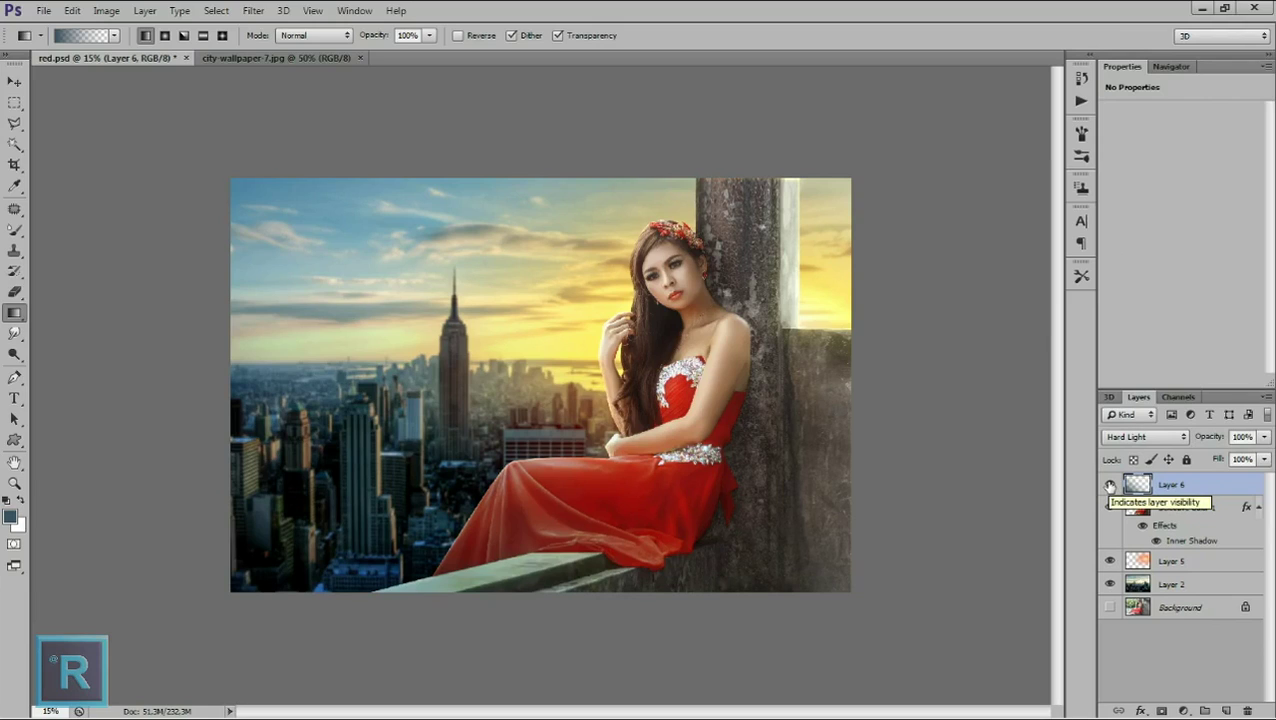
# Set up the Eraser at 42% opacity with a large, 0%-hardness soft brush.
pyautogui.click(14, 291)
pyautogui.moveTo(270, 35); pyautogui.dragTo(247, 53)
pyautogui.rightClick(447, 296)
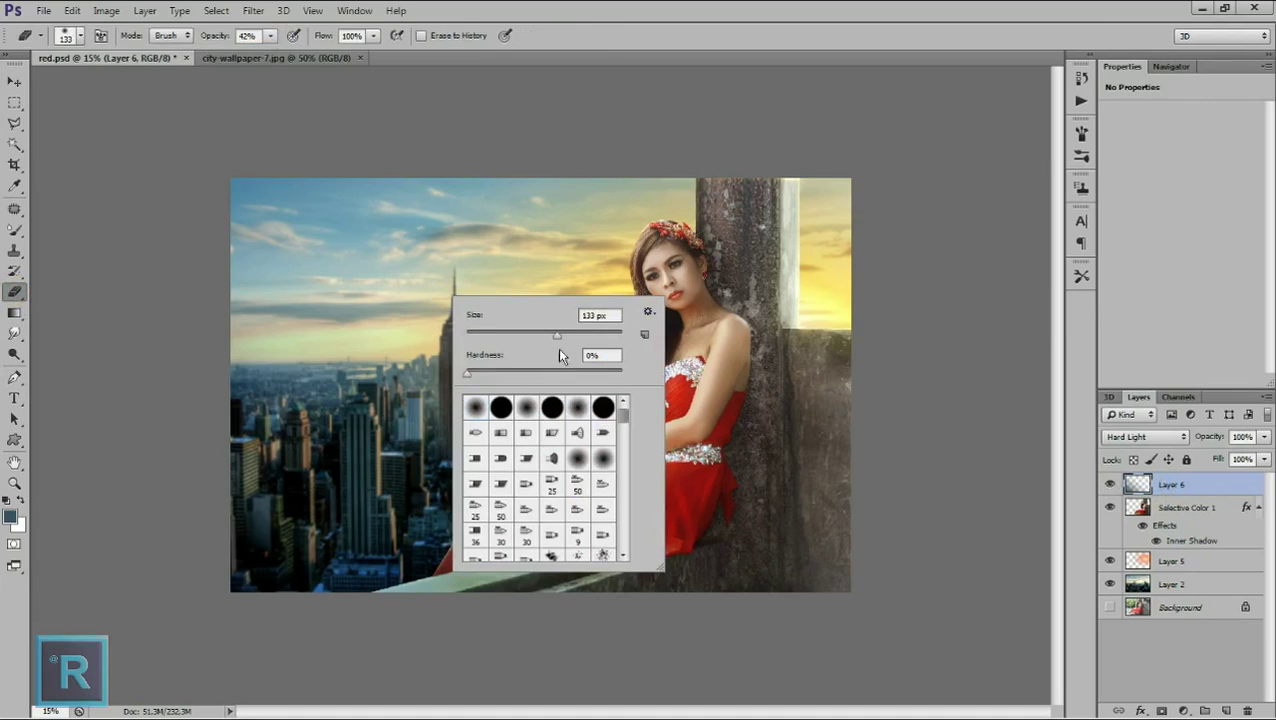
pyautogui.moveTo(593, 340); pyautogui.dragTo(595, 340)
pyautogui.moveTo(747, 403); pyautogui.dragTo(758, 405)
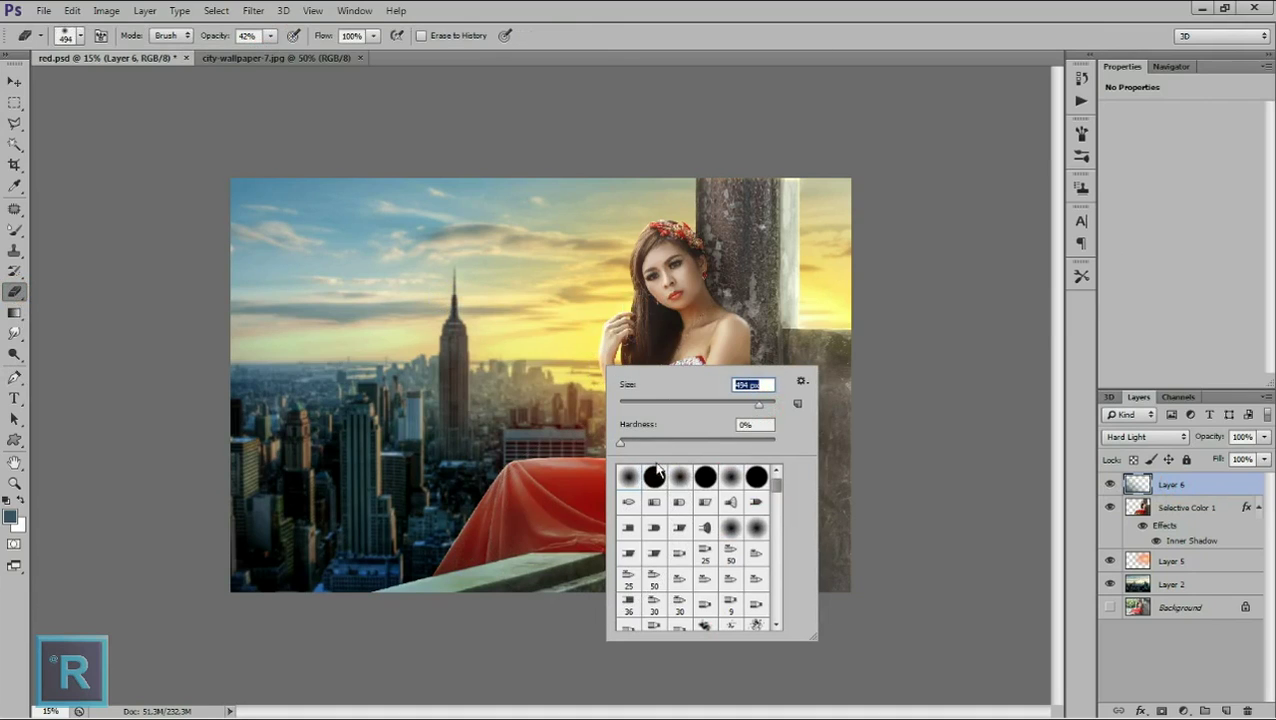
pyautogui.press('Return')
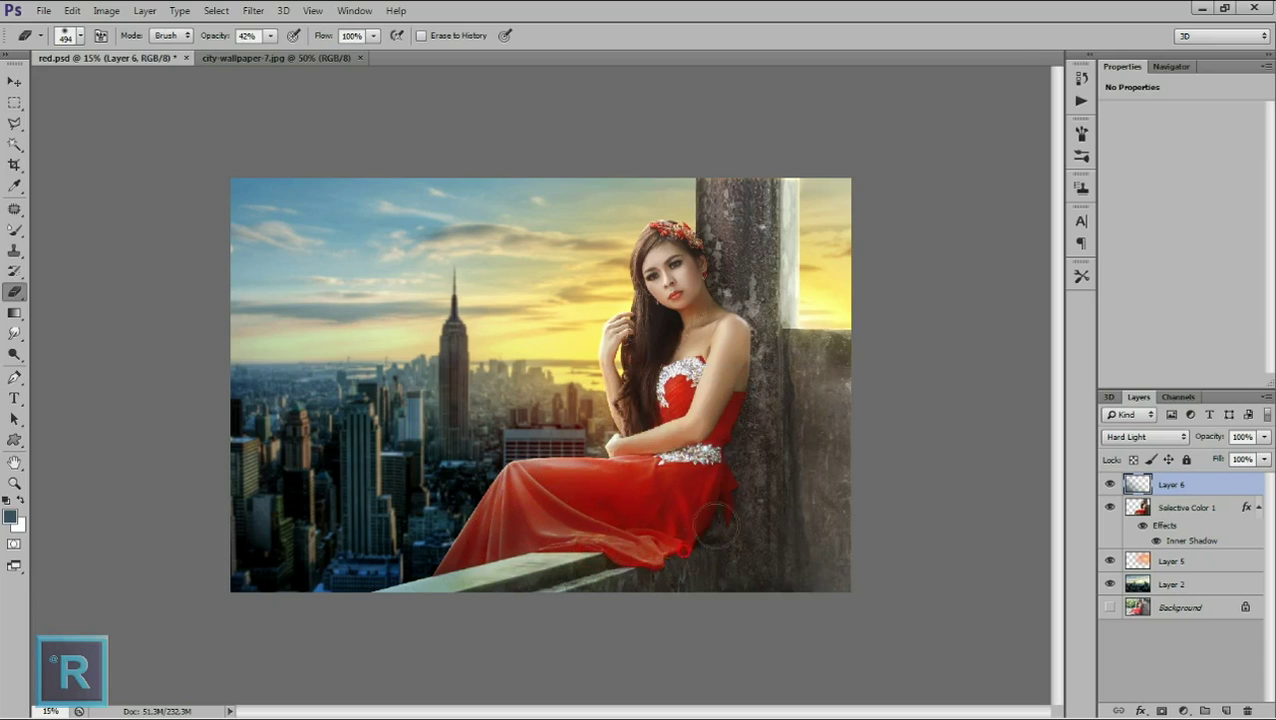
# Zoom out to the whole image, save red.psd, and return to the Move tool.
pyautogui.hotkey('ctrl', '-')
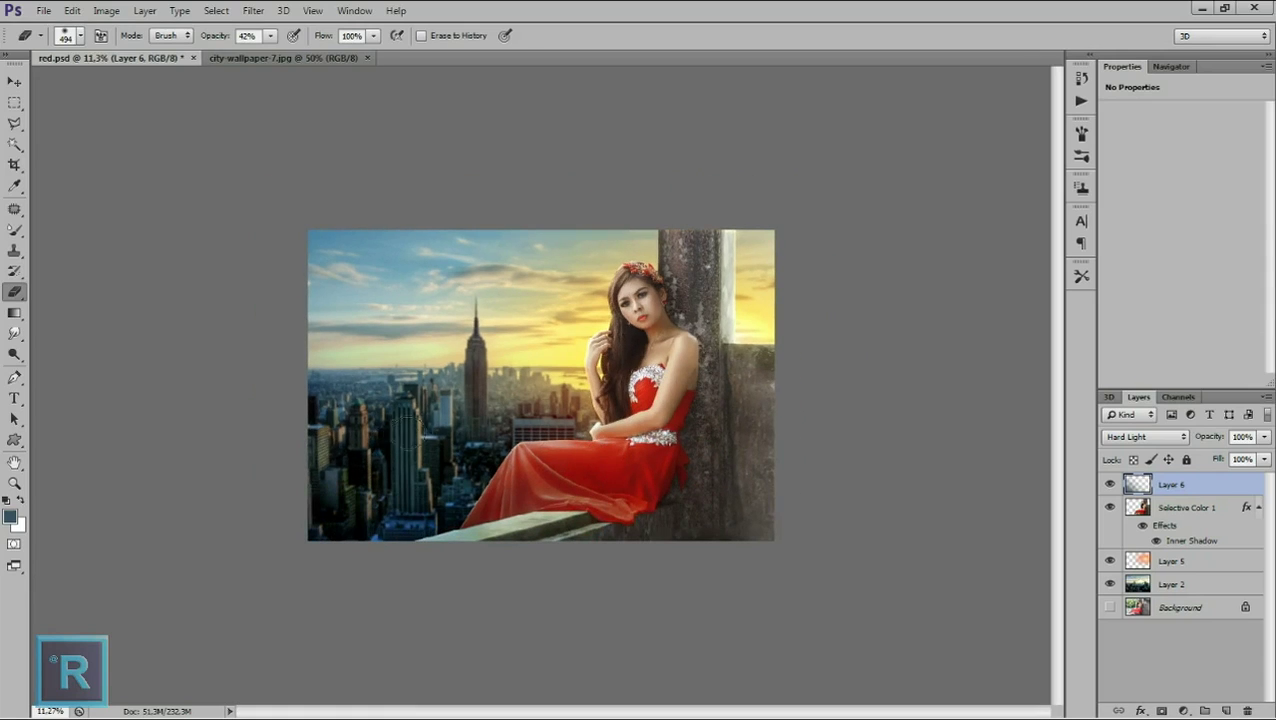
pyautogui.scroll(-1, 522, 316)
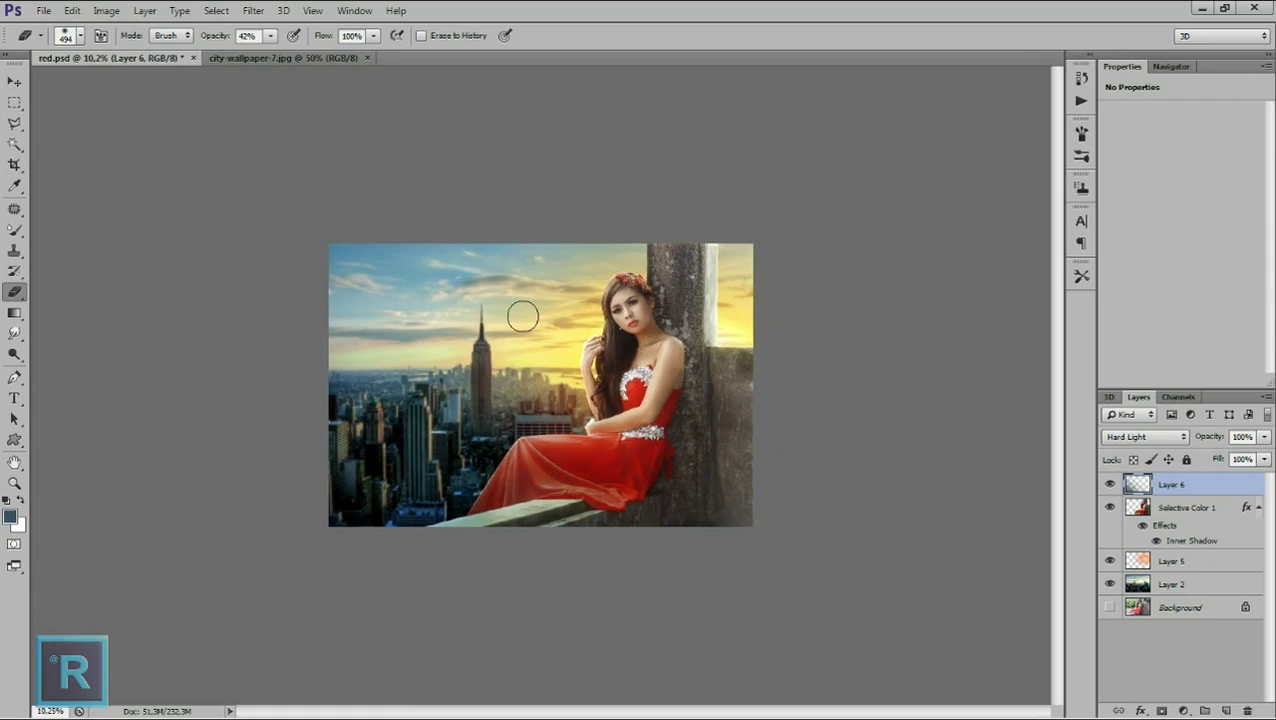
pyautogui.scroll(3, 522, 316)
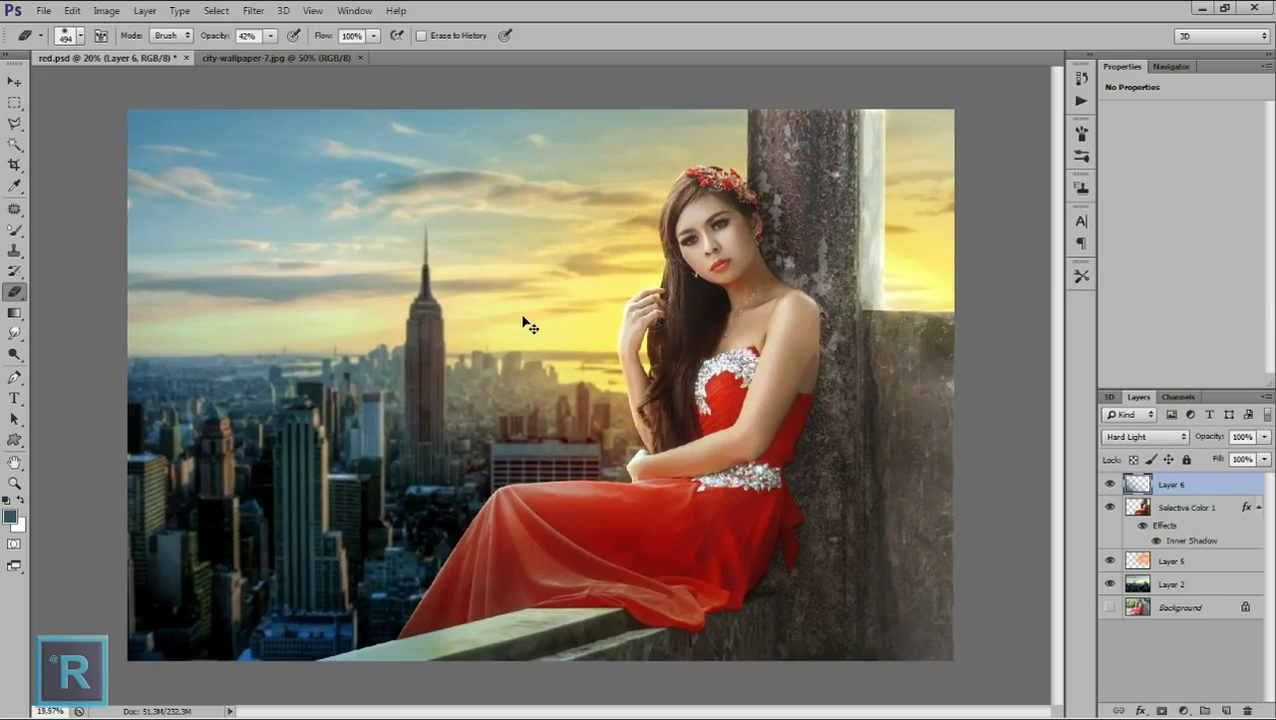
pyautogui.hotkey('ctrl', 's')
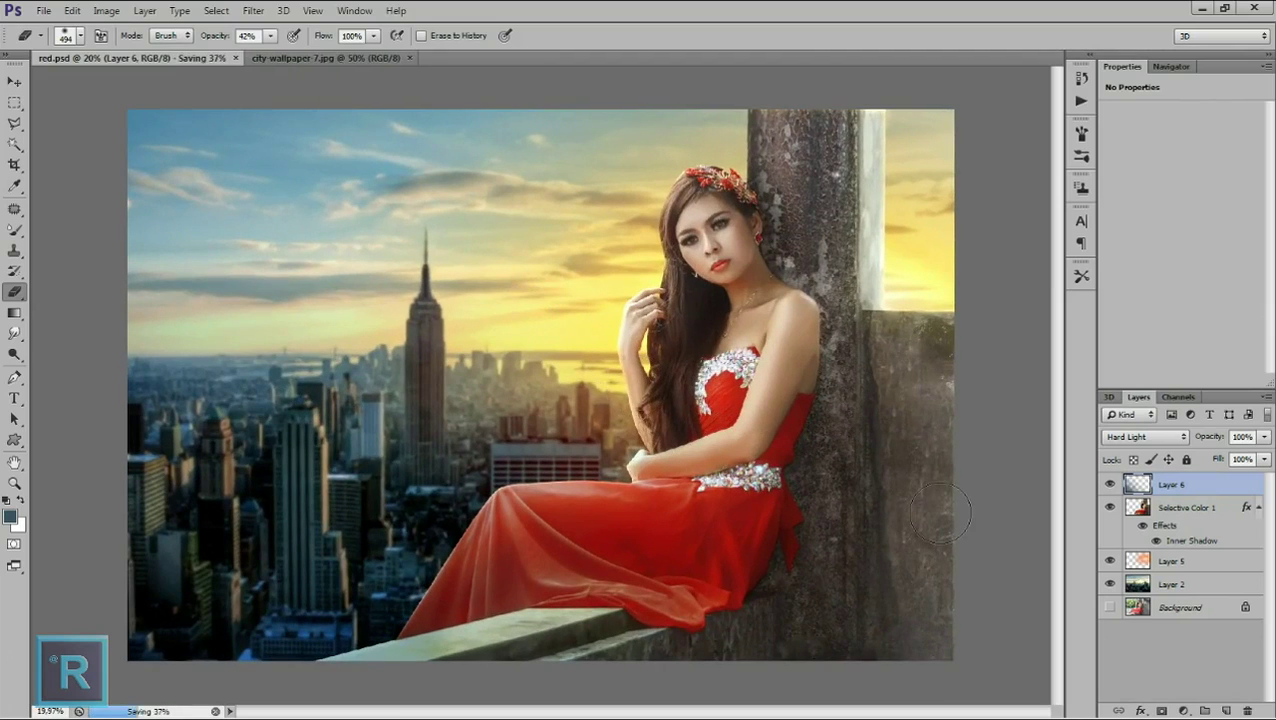
pyautogui.press('v')
pyautogui.scroll(-1, 940, 515)
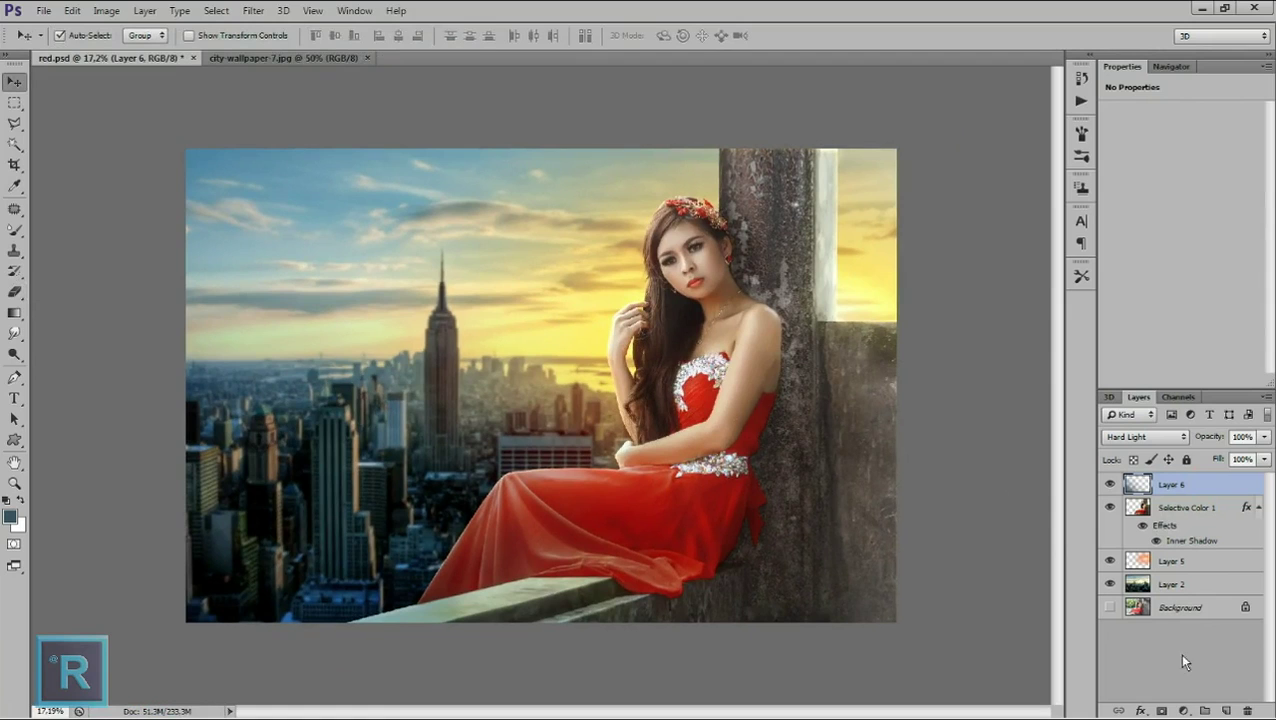
pyautogui.click(1183, 710)
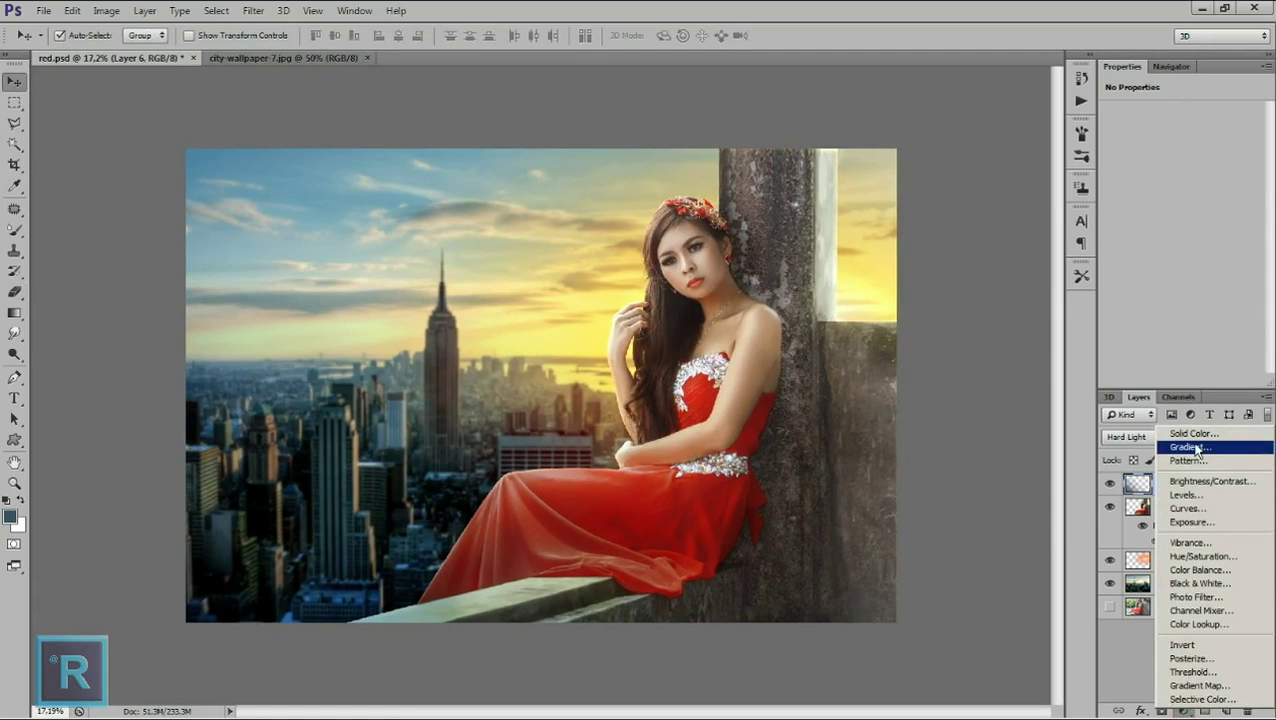
# Add a Gradient Fill layer using the Sepia-Cyan preset with its beige stop moved to the end.
pyautogui.click(1190, 447)
pyautogui.click(928, 437)
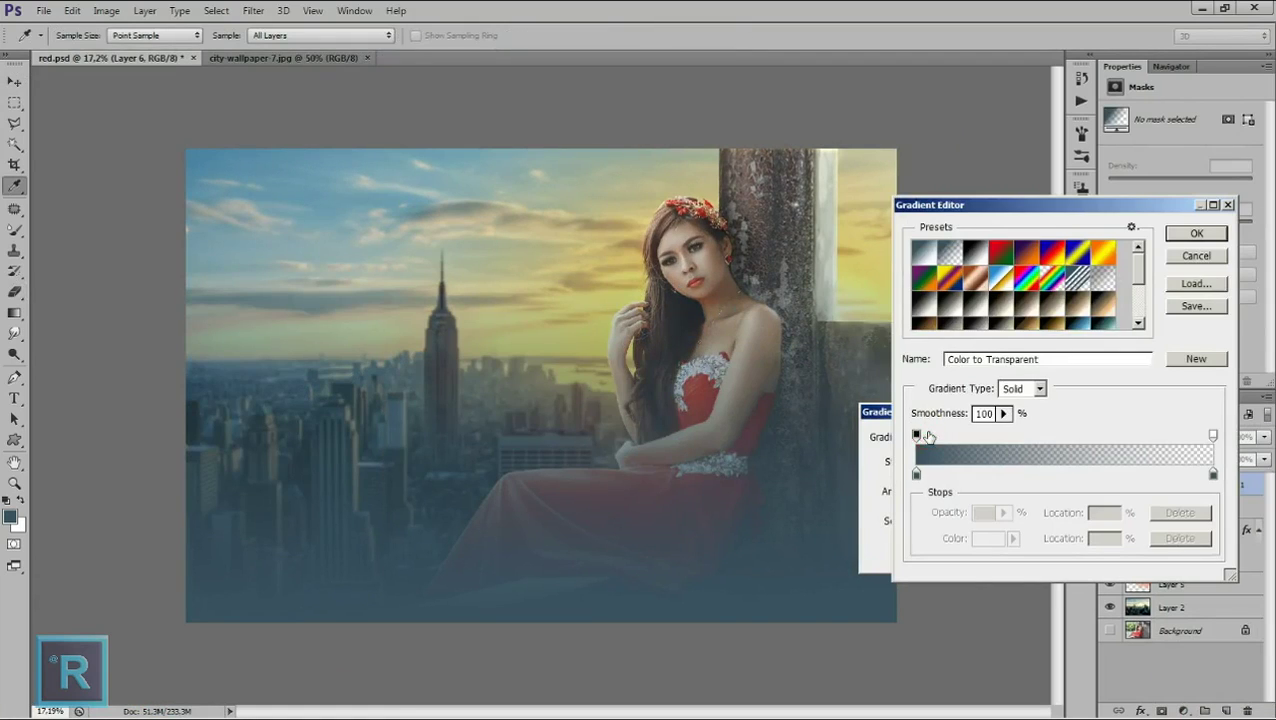
pyautogui.moveTo(1137, 272); pyautogui.dragTo(1141, 306)
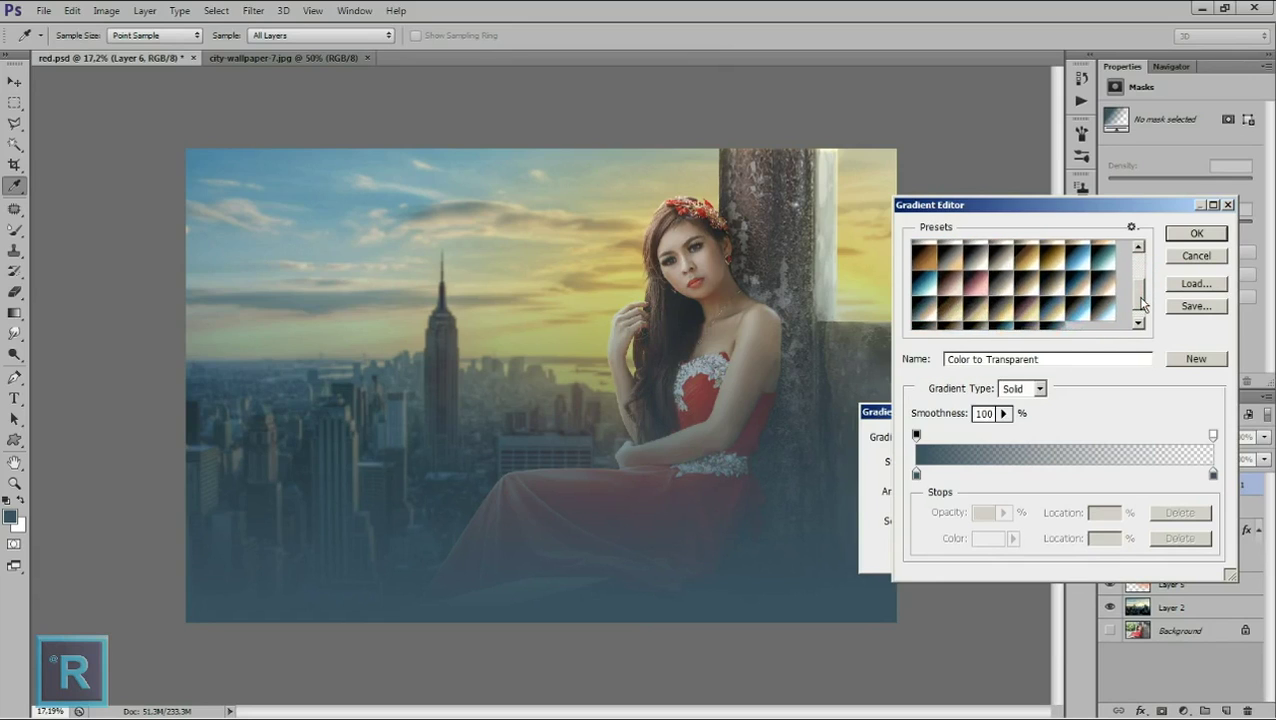
pyautogui.click(1076, 290)
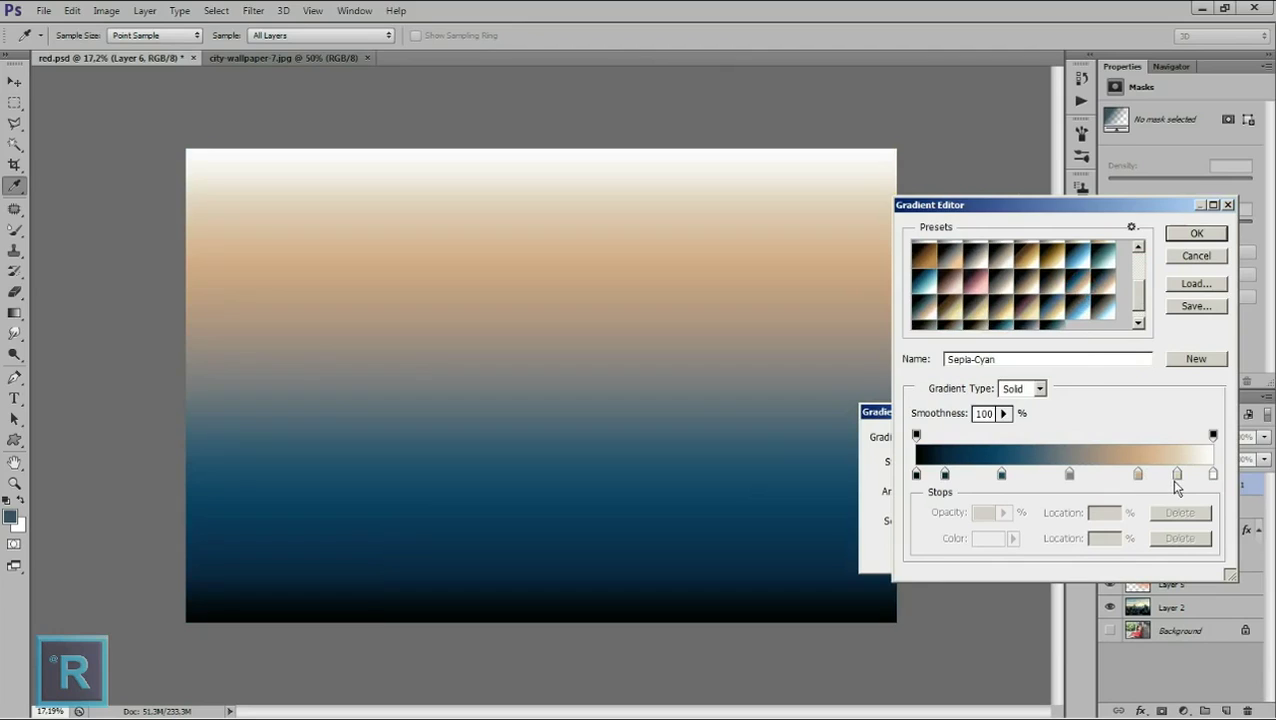
pyautogui.moveTo(1177, 476); pyautogui.dragTo(1212, 478)
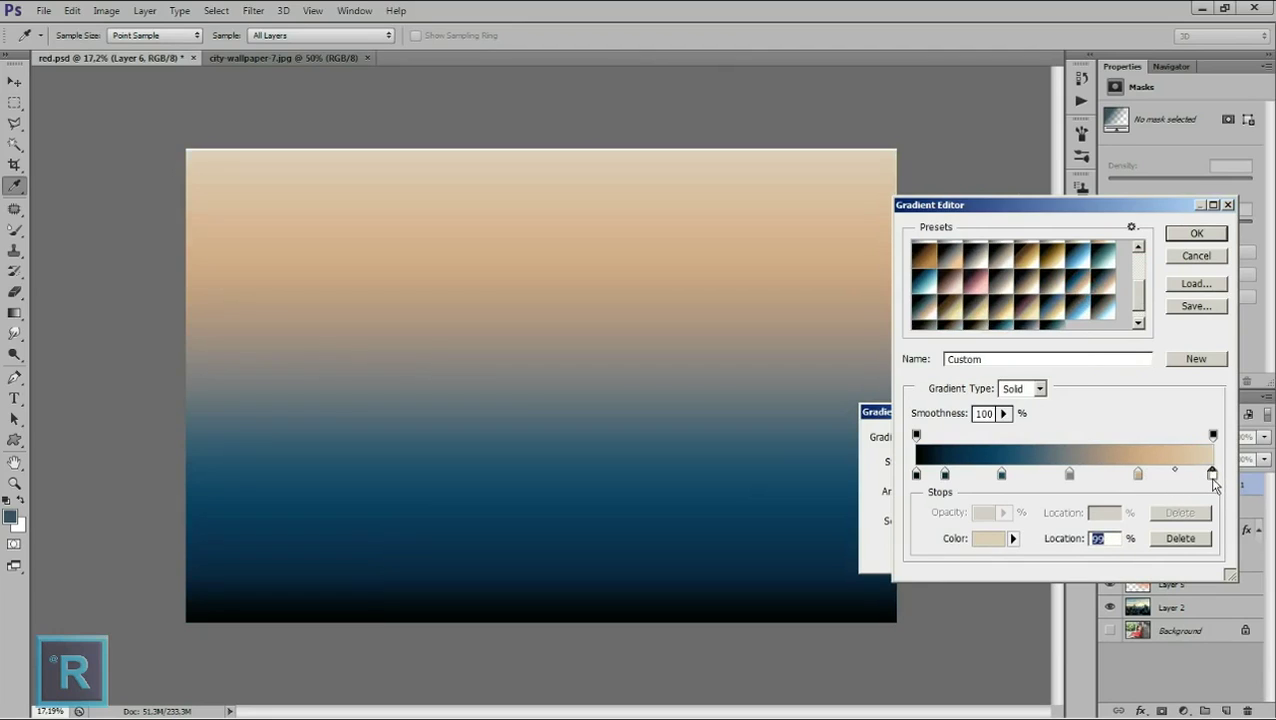
pyautogui.click(1190, 234)
# Make the gradient radial, scale 209%, reversed, with its light centre dragged to the upper right.
pyautogui.click(969, 461)
pyautogui.click(952, 488)
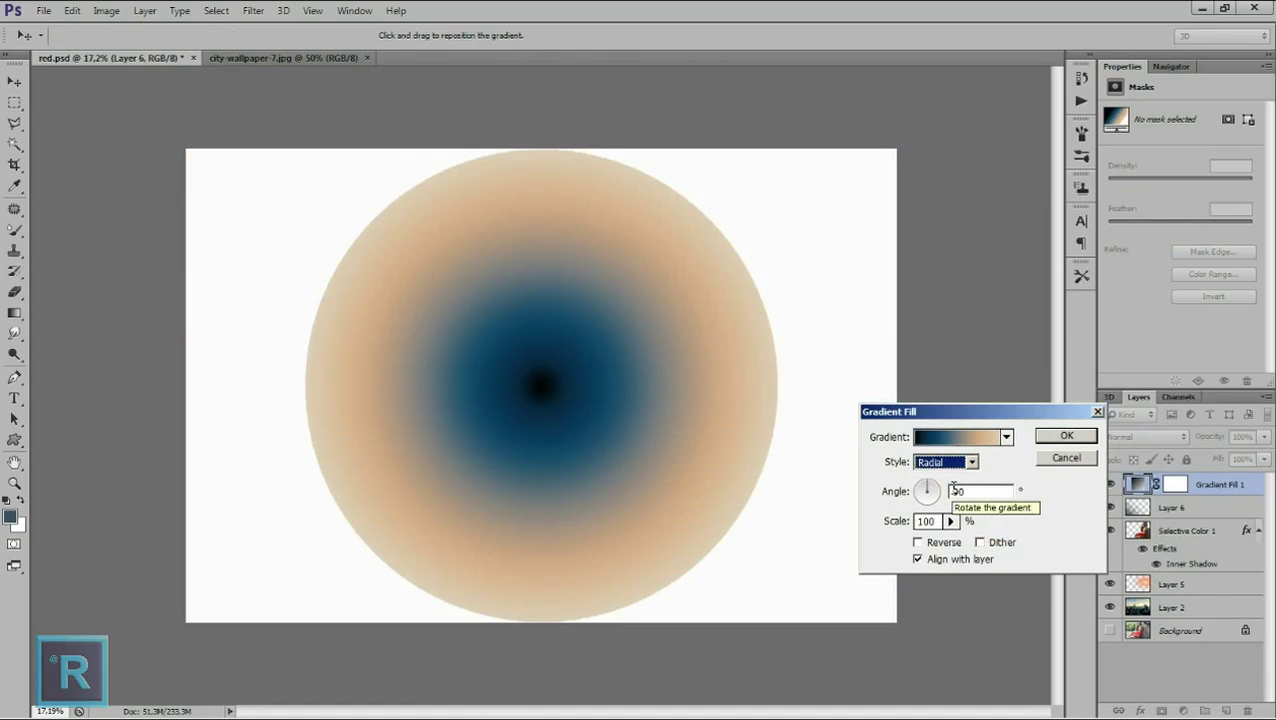
pyautogui.click(951, 521)
pyautogui.moveTo(944, 539); pyautogui.dragTo(961, 541)
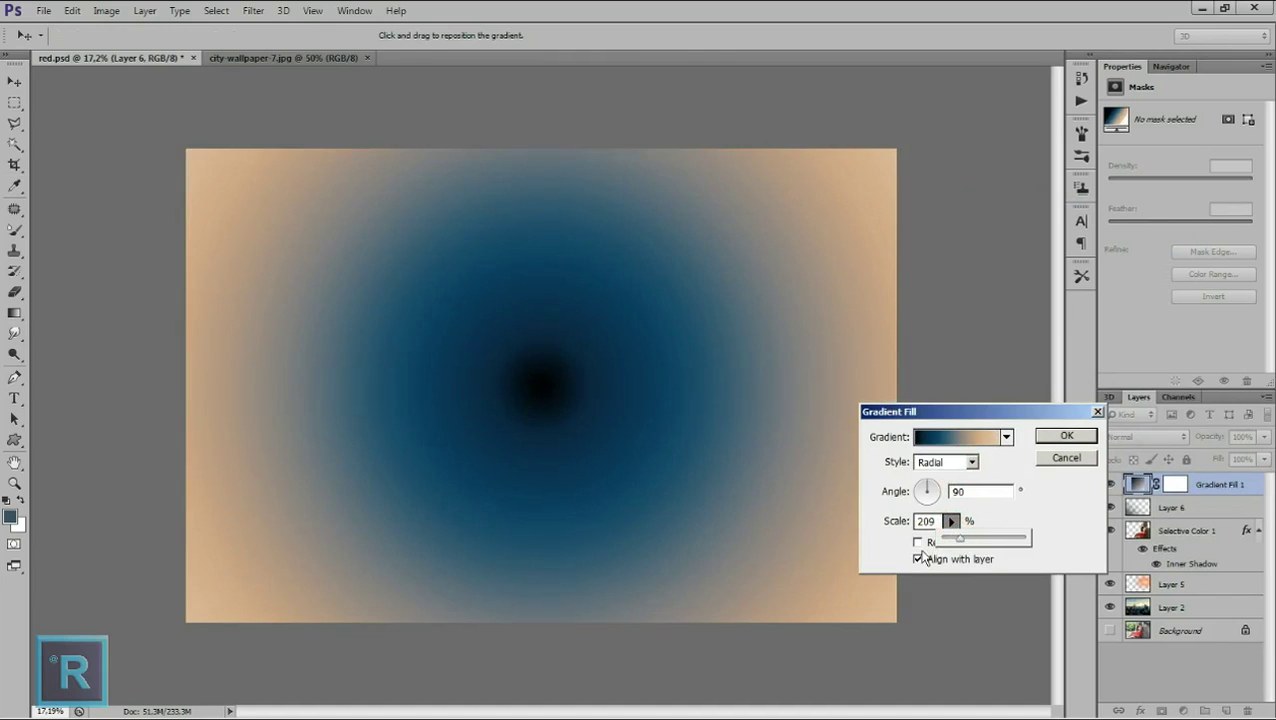
pyautogui.click(918, 542)
pyautogui.click(918, 542)
pyautogui.moveTo(543, 387)
pyautogui.mouseDown()
pyautogui.moveTo(796, 262)
pyautogui.moveTo(784, 262)
pyautogui.mouseUp()
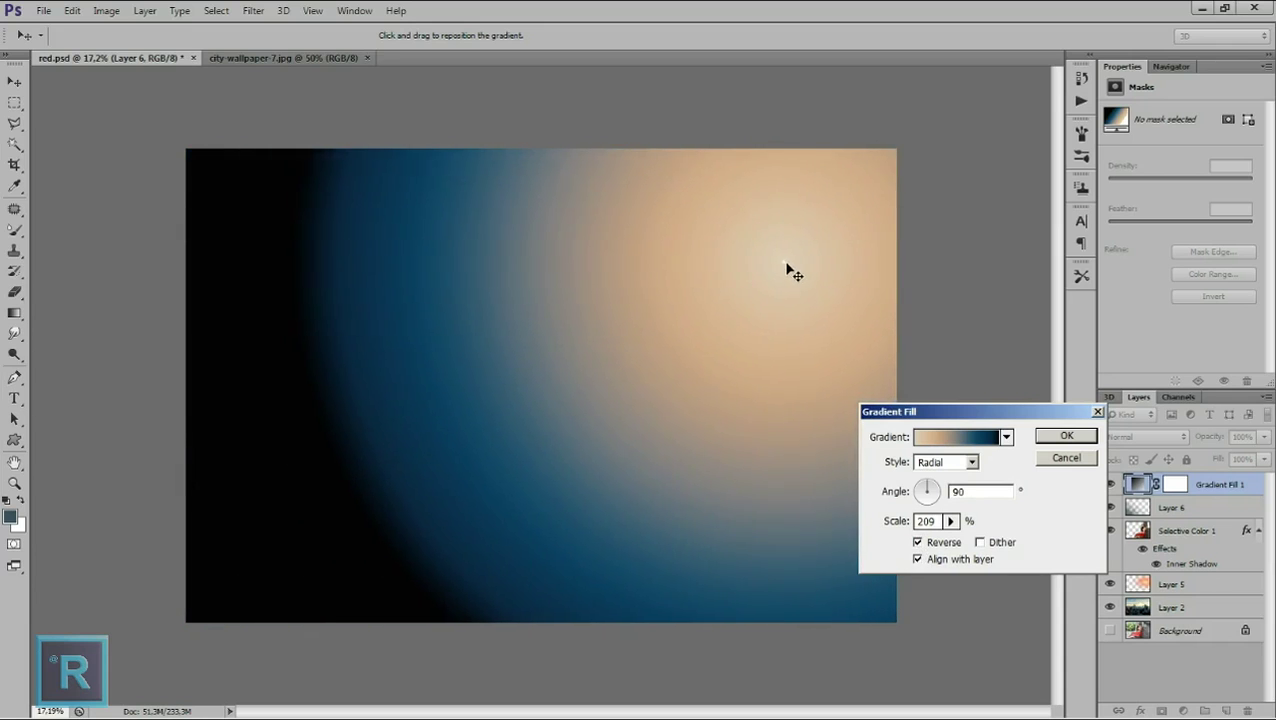
pyautogui.click(1045, 438)
pyautogui.click(1125, 436)
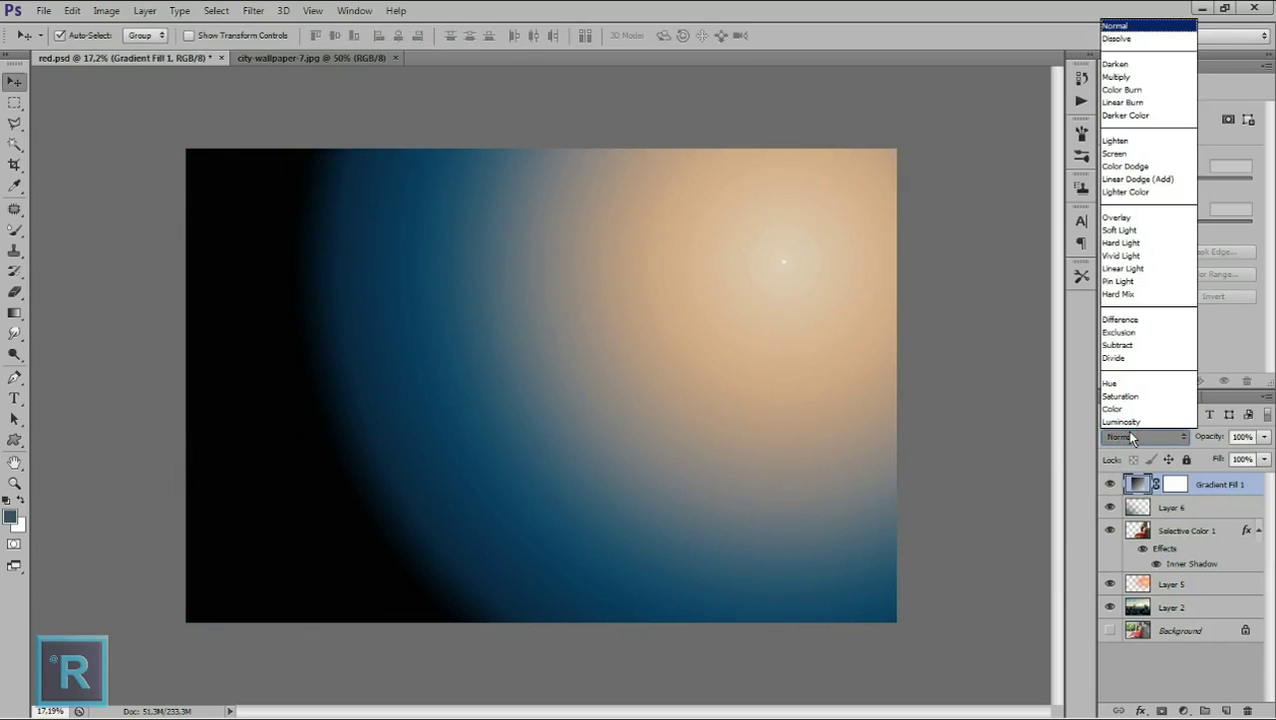
# Set Gradient Fill 1 to Overlay blend mode at 52% opacity.
pyautogui.click(1117, 217)
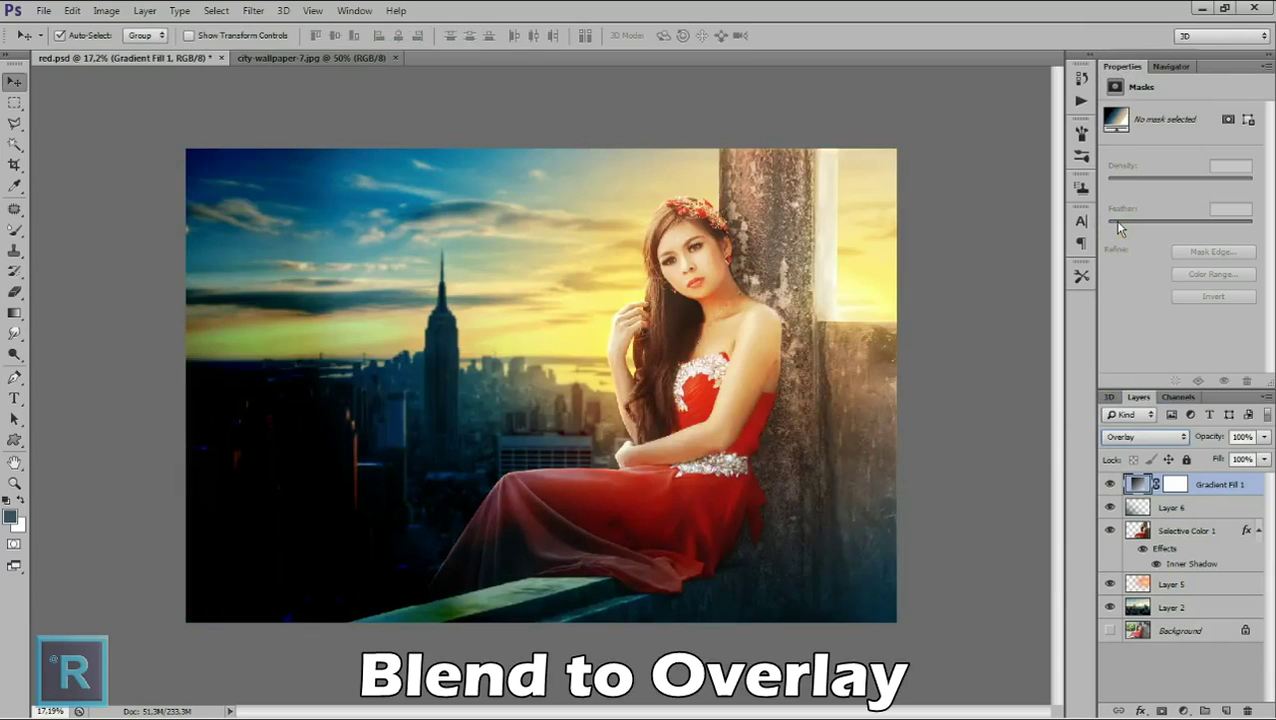
pyautogui.click(1264, 437)
pyautogui.moveTo(1262, 454); pyautogui.dragTo(1233, 457)
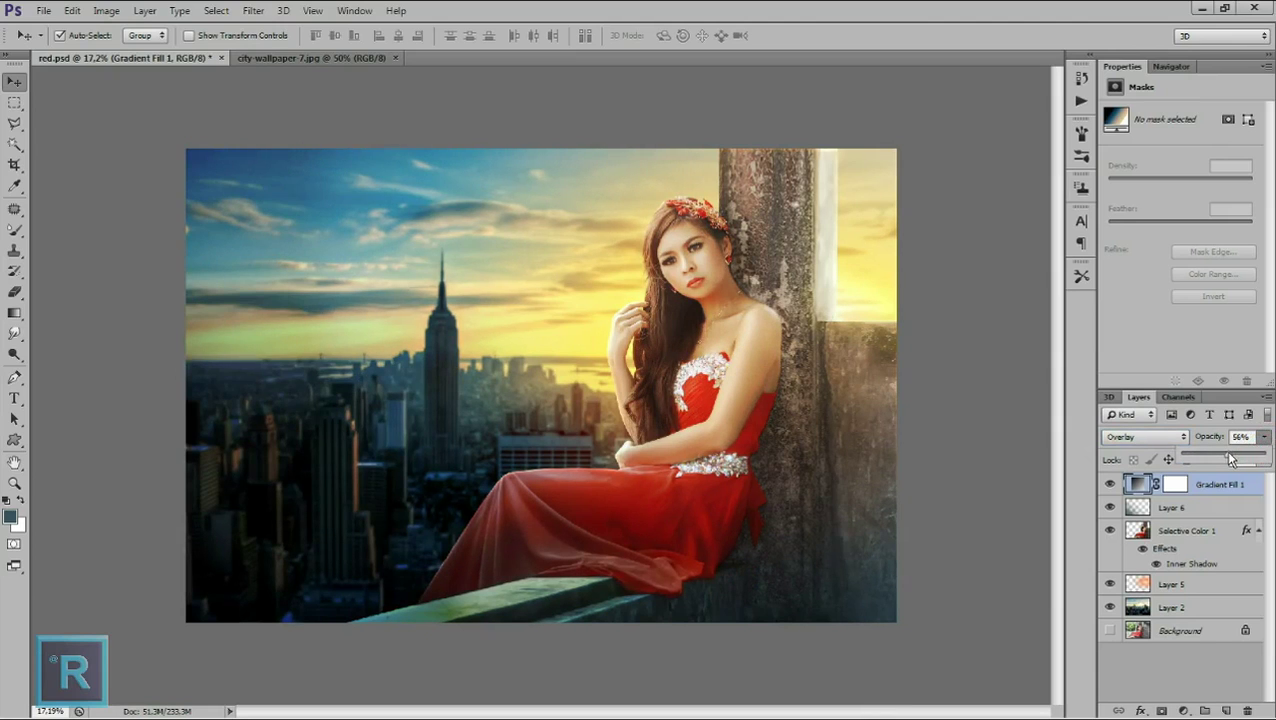
pyautogui.click(1138, 484)
# Reposition the radial gradient on the canvas and reduce its scale to 169%.
pyautogui.doubleClick(1138, 484)
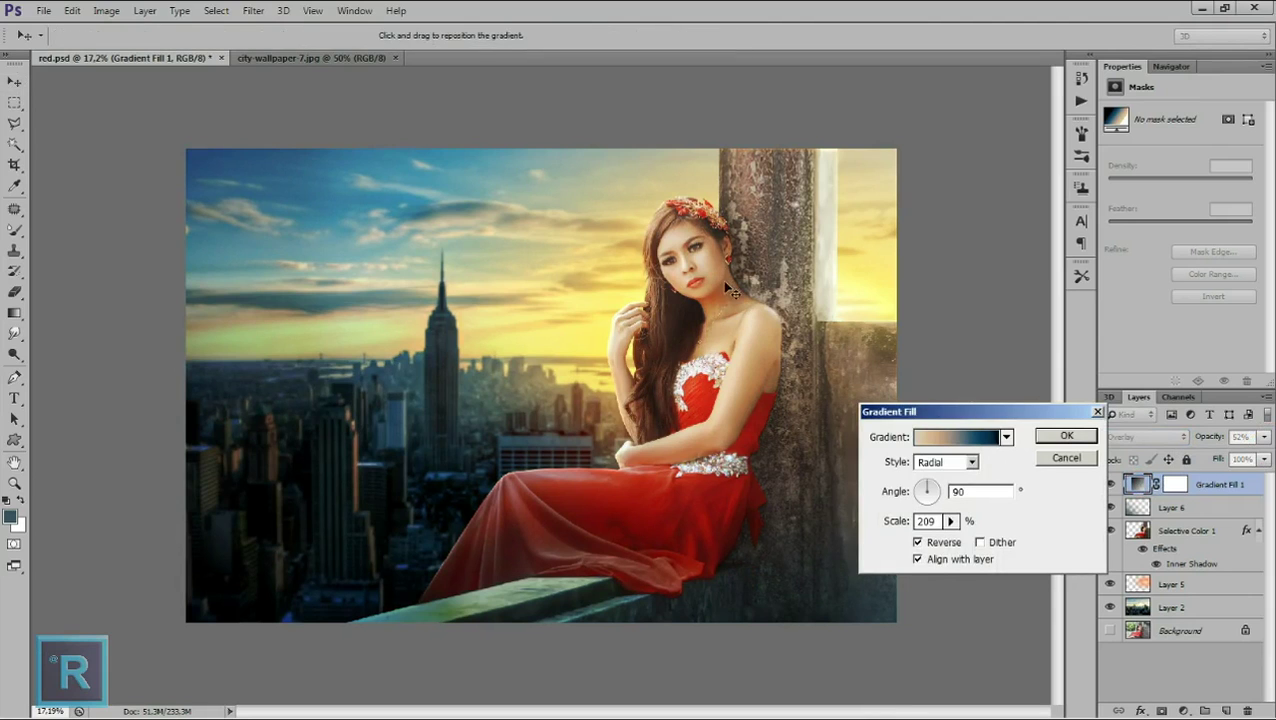
pyautogui.moveTo(740, 340); pyautogui.dragTo(838, 272)
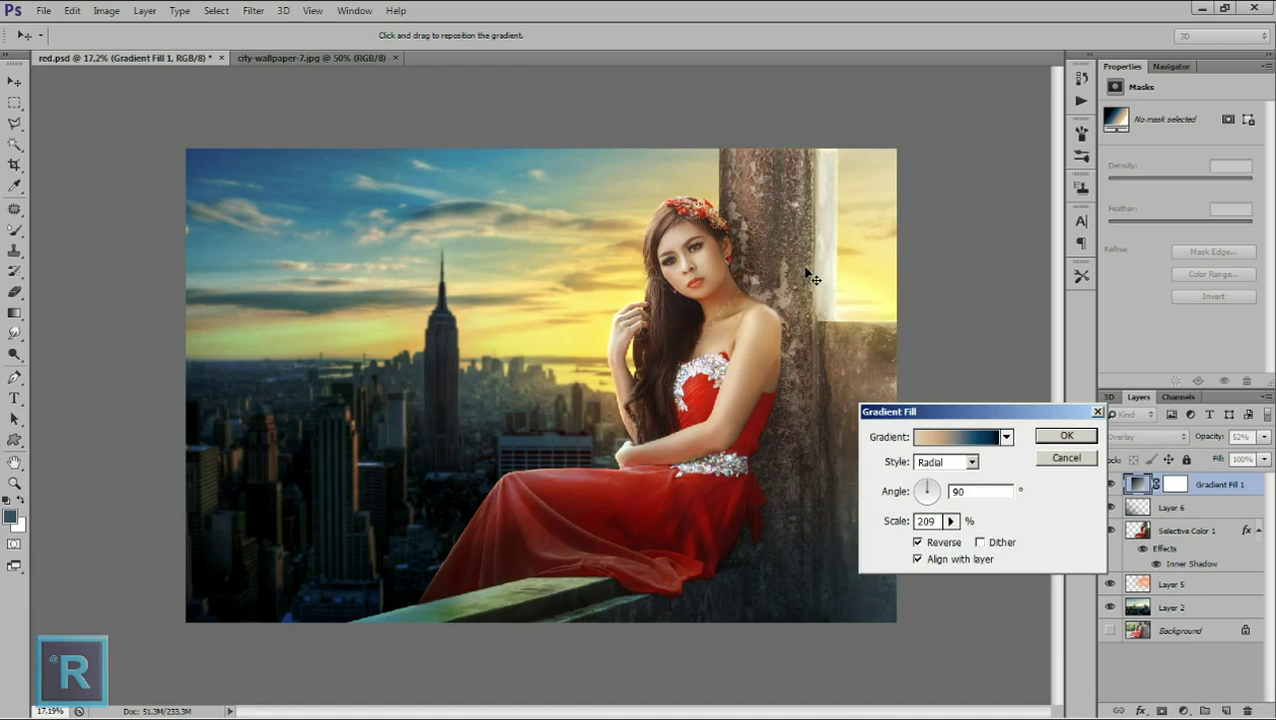
pyautogui.moveTo(843, 260); pyautogui.dragTo(800, 280)
pyautogui.moveTo(950, 521); pyautogui.dragTo(949, 543)
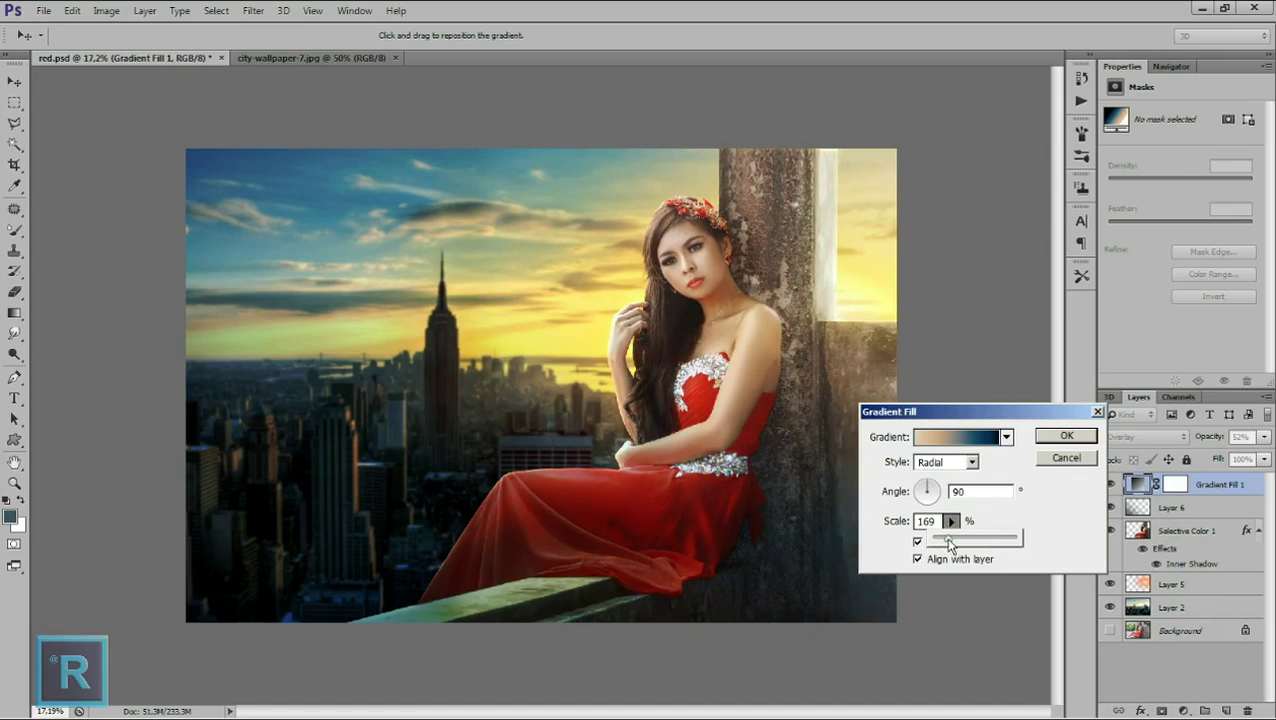
pyautogui.click(1066, 436)
pyautogui.click(1107, 484)
pyautogui.click(1107, 484)
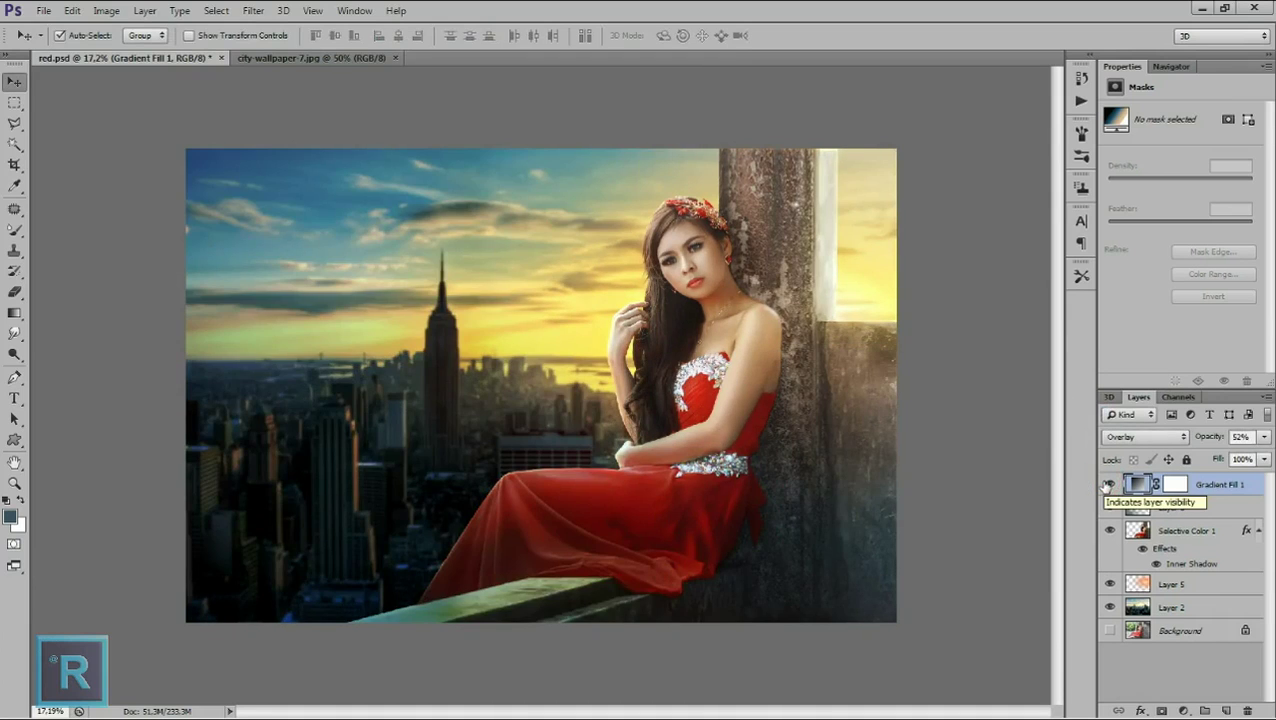
# Lower Layer 6's Hard Light opacity to about 25%, then reselect Gradient Fill 1.
pyautogui.click(1107, 484)
pyautogui.click(1107, 484)
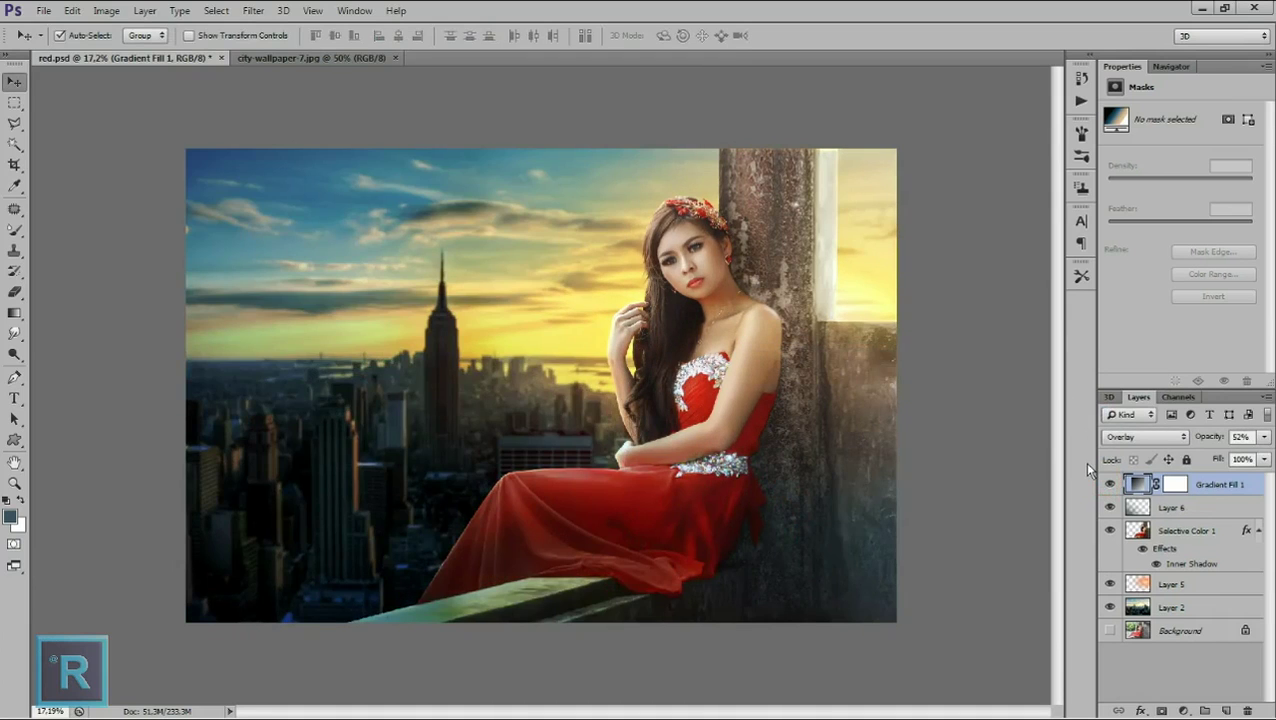
pyautogui.click(1150, 508)
pyautogui.click(1264, 437)
pyautogui.moveTo(1262, 458); pyautogui.dragTo(1203, 466)
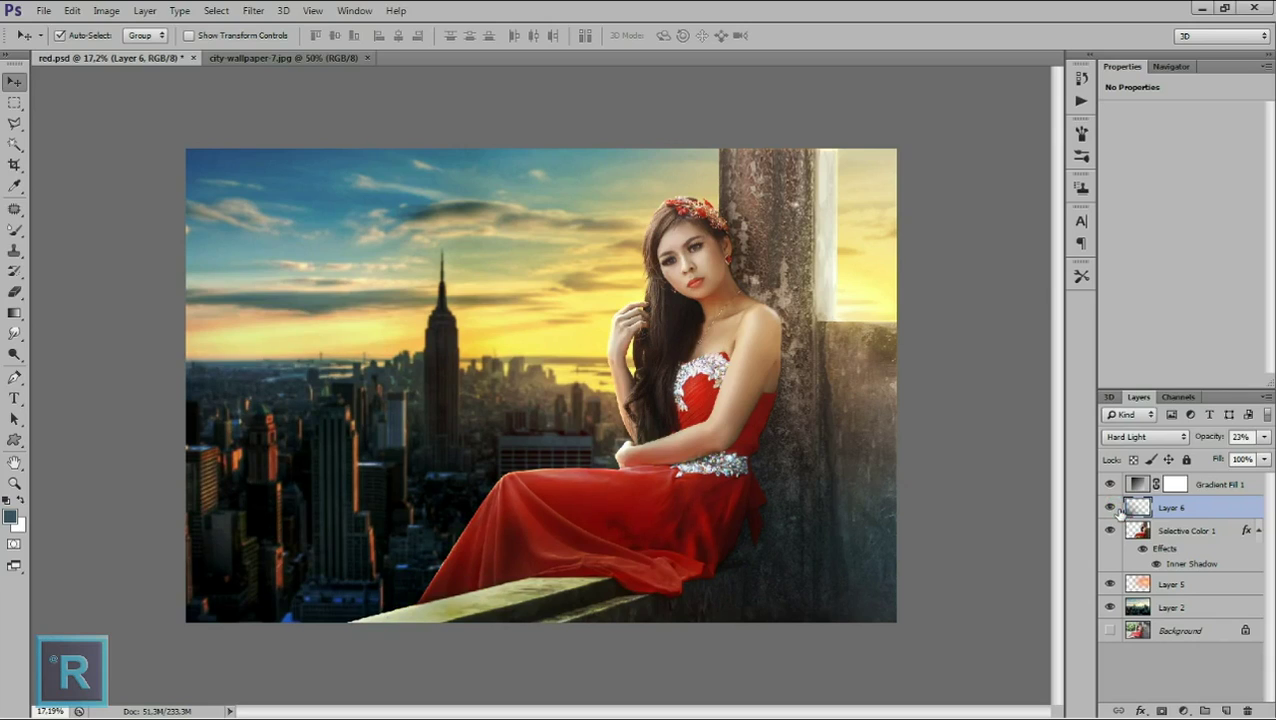
pyautogui.click(1264, 437)
pyautogui.moveTo(1207, 457); pyautogui.dragTo(1209, 457)
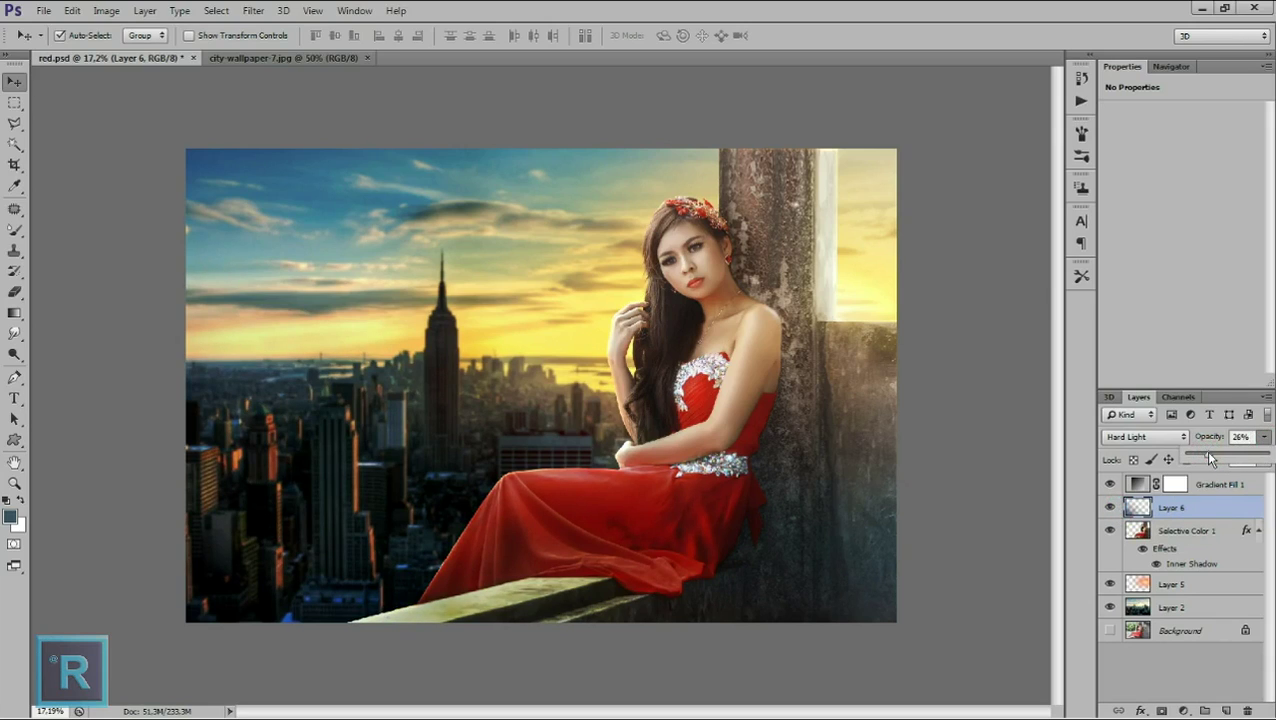
pyautogui.click(1196, 484)
pyautogui.scroll(-2, 848, 405)
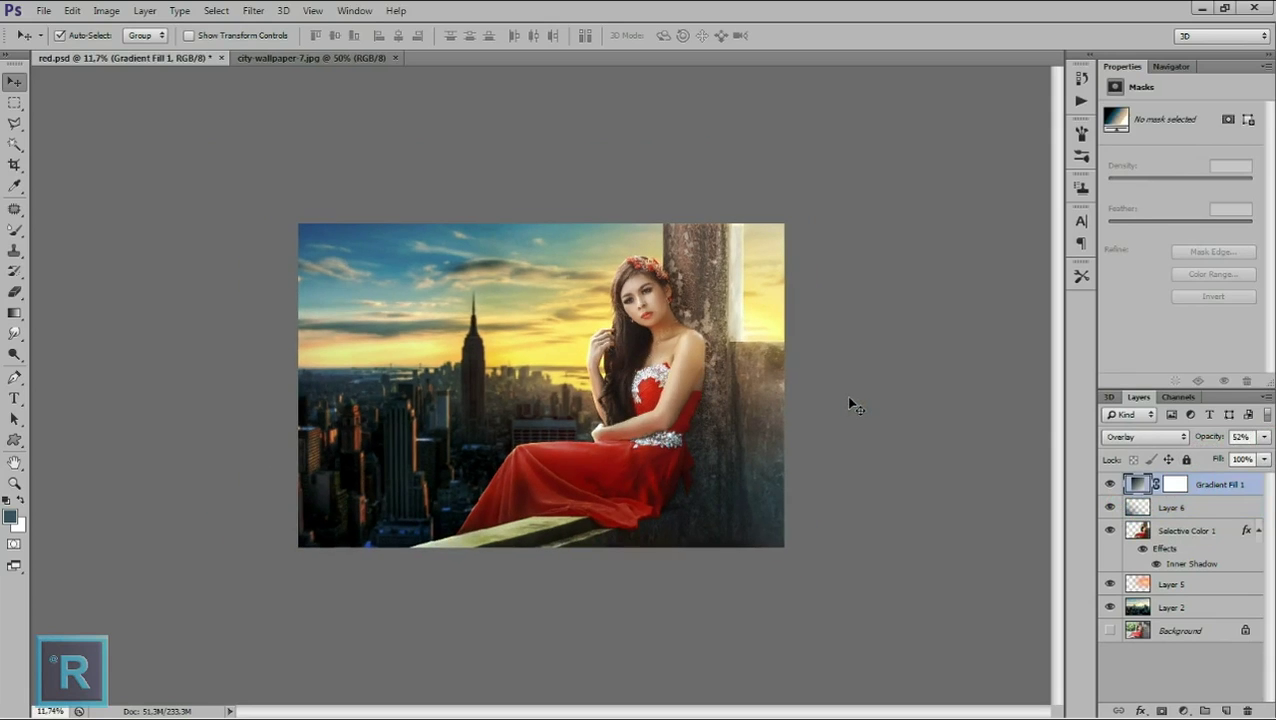
pyautogui.scroll(2, 822, 412)
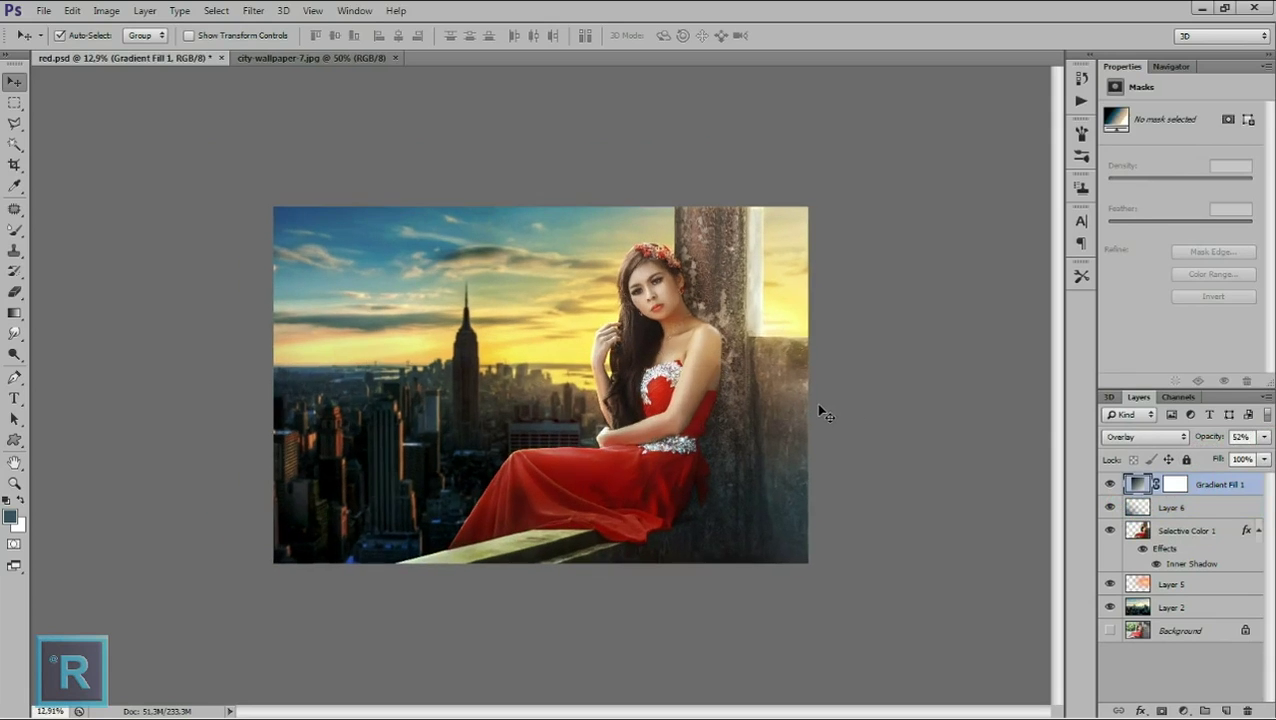
pyautogui.scroll(1, 830, 415)
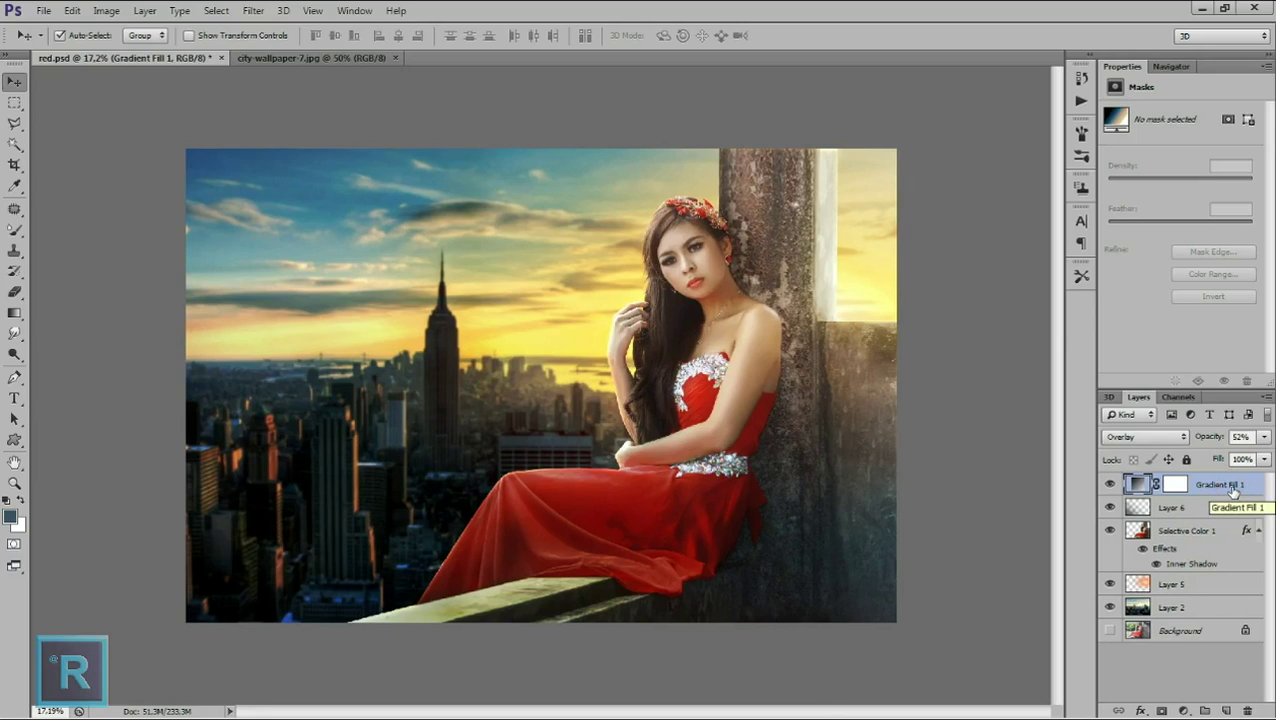
# Add a Selective Color layer and lightly tweak the Neutrals' cyan, magenta, yellow and black.
pyautogui.click(1183, 710)
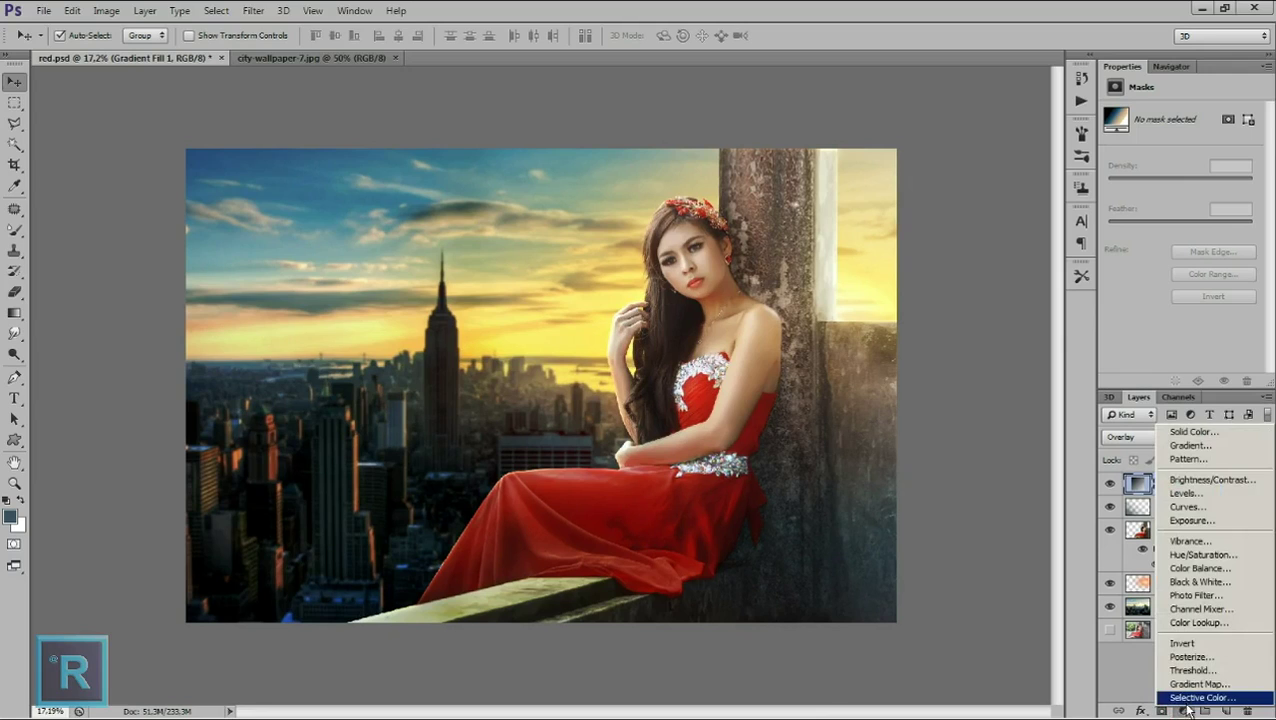
pyautogui.click(1187, 700)
pyautogui.click(1185, 134)
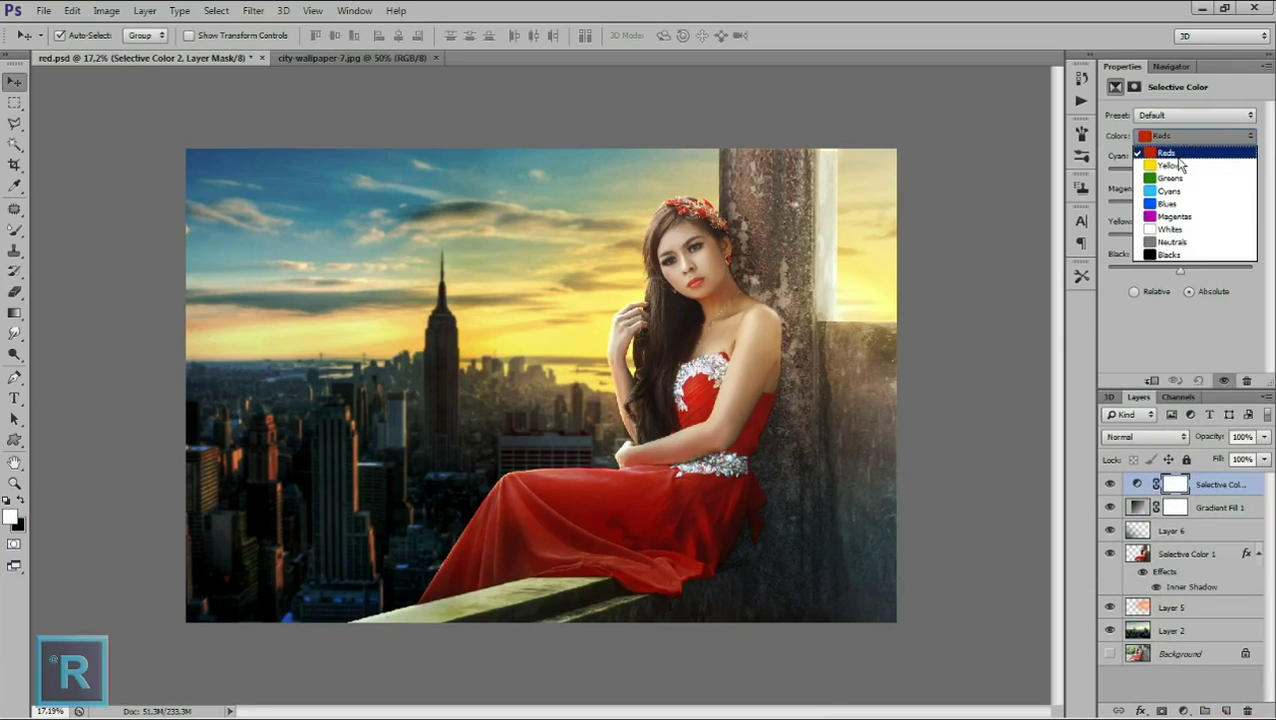
pyautogui.click(1176, 244)
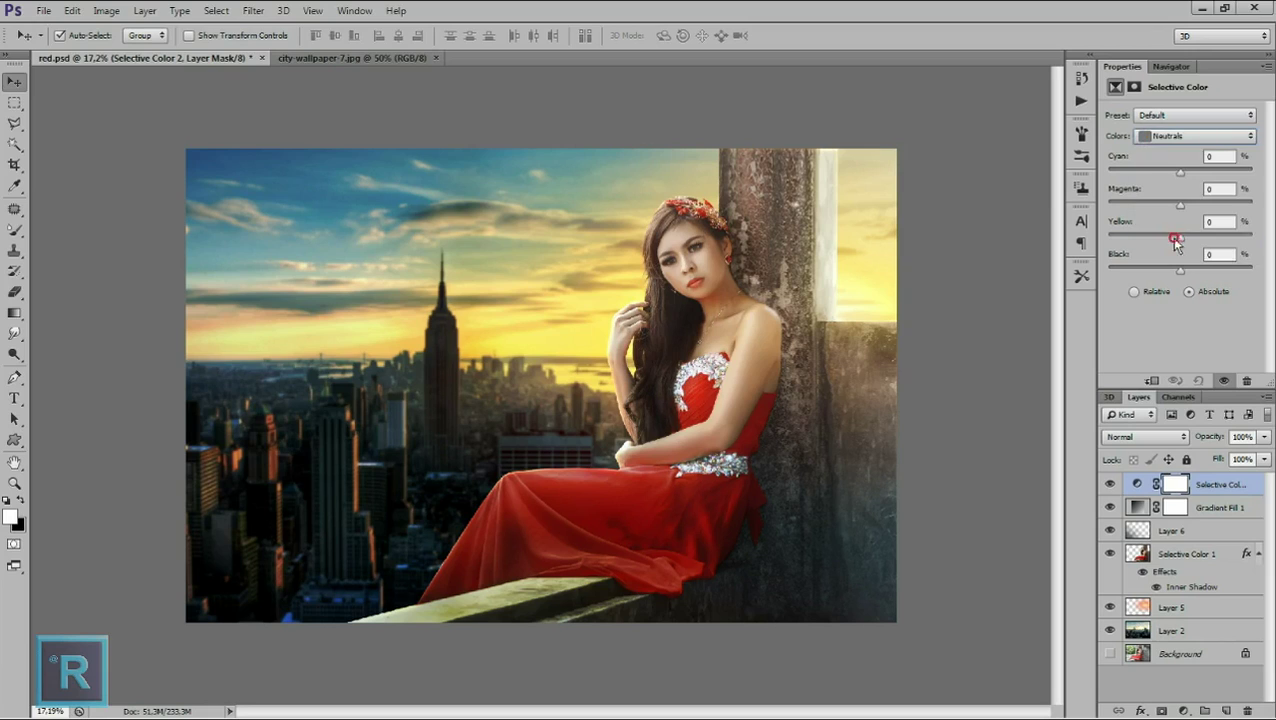
pyautogui.moveTo(1180, 171); pyautogui.dragTo(1188, 172)
pyautogui.moveTo(1180, 204); pyautogui.dragTo(1175, 205)
pyautogui.moveTo(1176, 242); pyautogui.dragTo(1179, 237)
pyautogui.moveTo(1181, 268); pyautogui.dragTo(1183, 270)
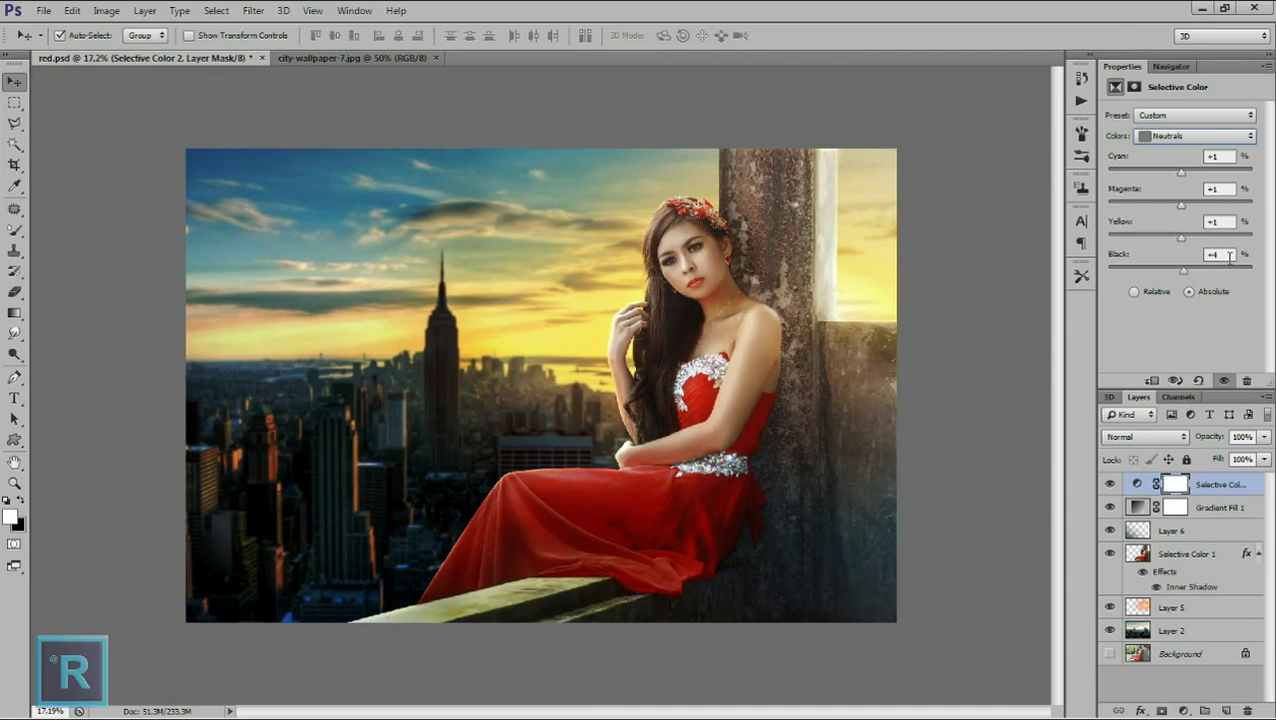
pyautogui.click(1109, 484)
pyautogui.click(1109, 484)
pyautogui.click(1109, 484)
pyautogui.click(1109, 484)
pyautogui.moveTo(1183, 173); pyautogui.dragTo(1187, 174)
pyautogui.click(1109, 484)
pyautogui.click(1109, 484)
# Set the Blacks range to Cyan -4, Magenta -3, Yellow -1, Black -2.
pyautogui.click(1190, 135)
pyautogui.click(1177, 248)
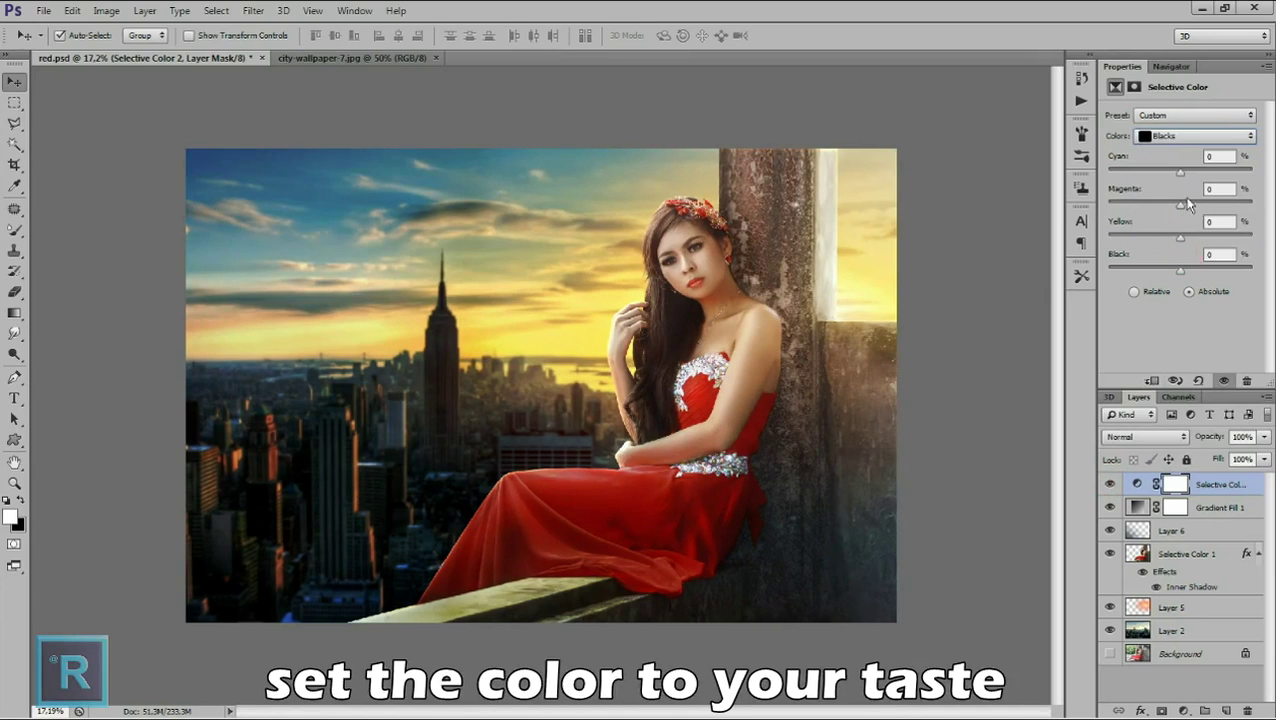
pyautogui.moveTo(1188, 269)
pyautogui.mouseDown()
pyautogui.moveTo(1177, 279)
pyautogui.moveTo(1188, 235)
pyautogui.moveTo(1181, 243)
pyautogui.moveTo(1175, 206)
pyautogui.mouseUp()
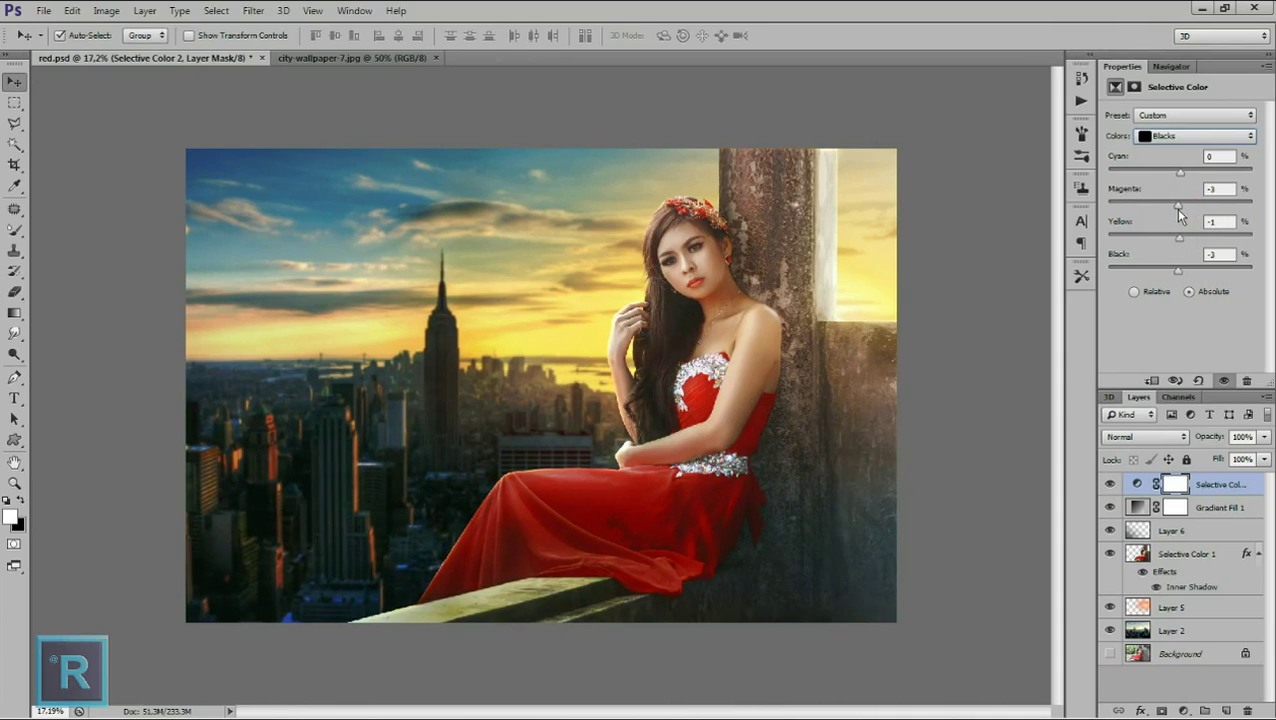
pyautogui.moveTo(1180, 172); pyautogui.dragTo(1175, 174)
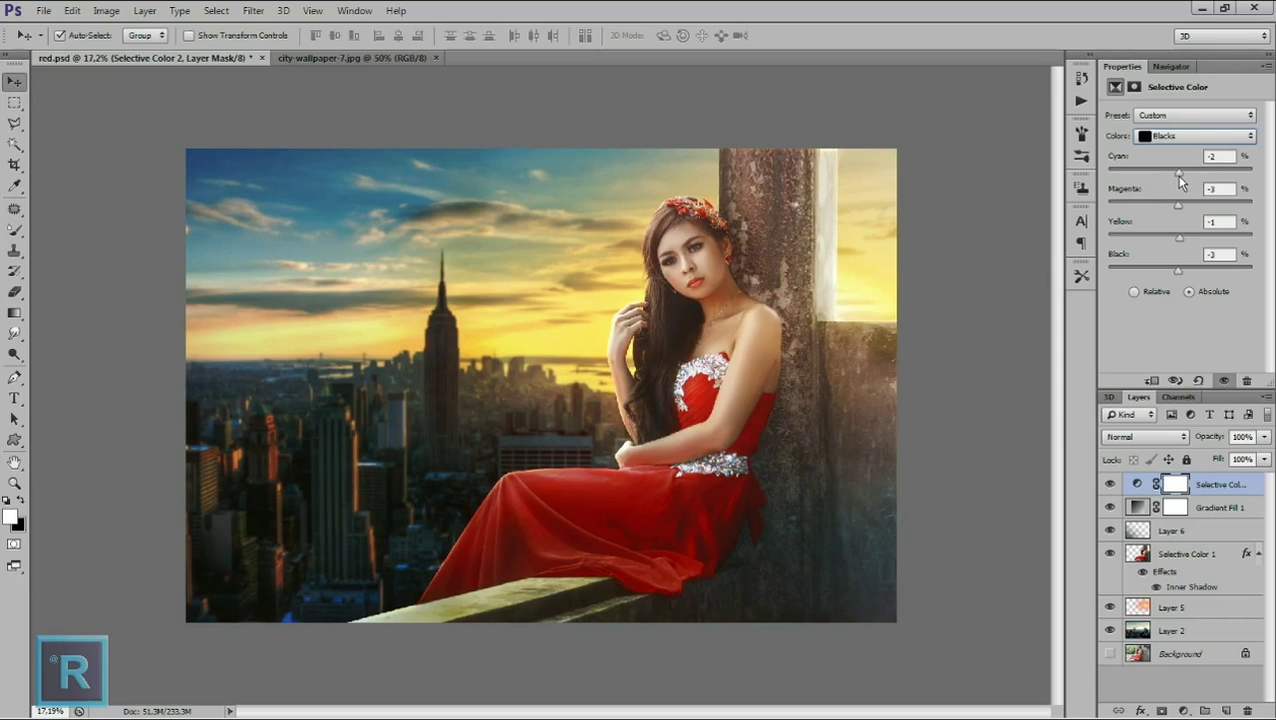
pyautogui.moveTo(1178, 175); pyautogui.dragTo(1177, 175)
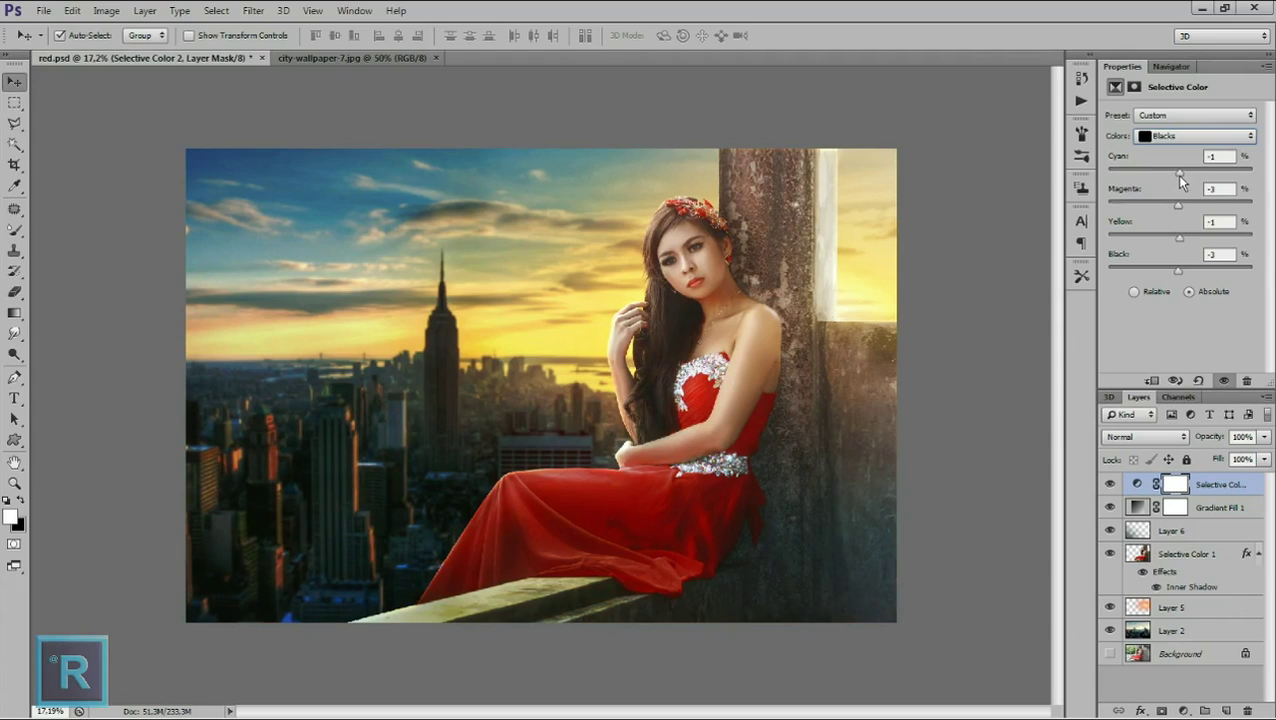
pyautogui.click(1109, 483)
pyautogui.click(1109, 483)
pyautogui.click(1109, 483)
pyautogui.click(1109, 483)
pyautogui.click(1183, 711)
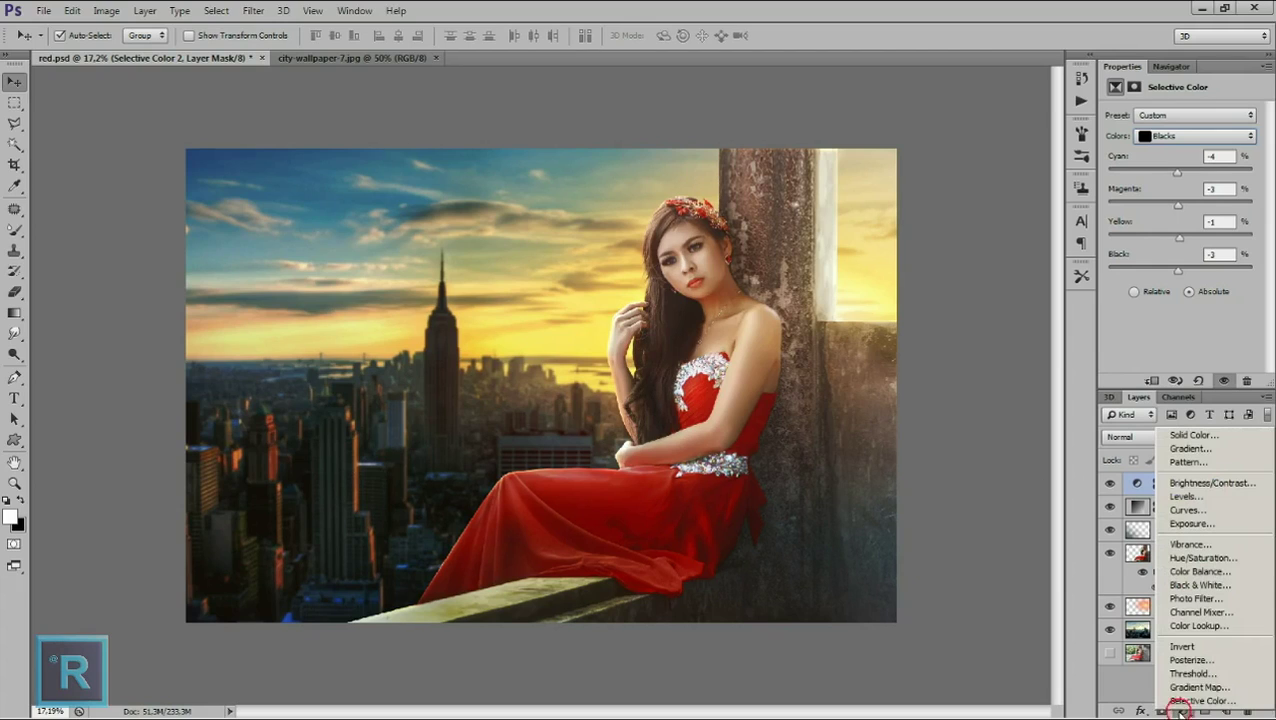
# Add a Color Balance layer with midtones Cyan-Red -5, Magenta-Green -6, Yellow-Blue -9.
pyautogui.click(1201, 557)
pyautogui.click(1247, 711)
pyautogui.click(1183, 711)
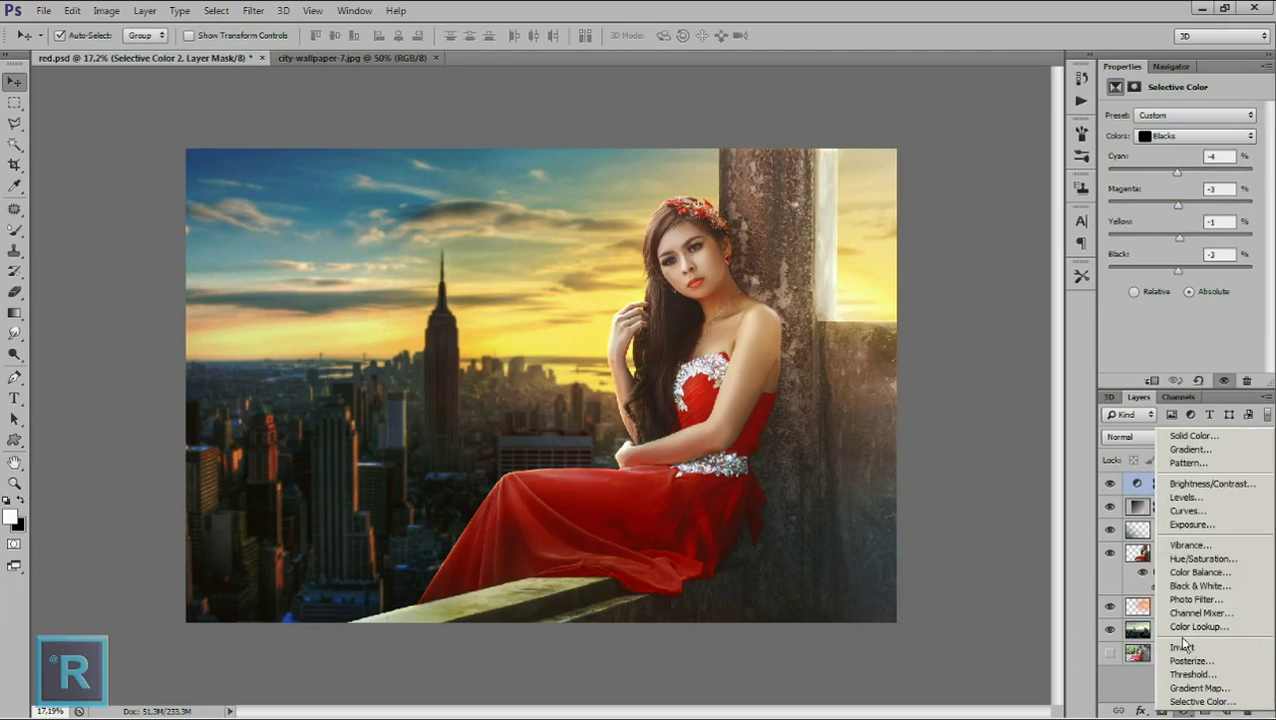
pyautogui.click(1197, 572)
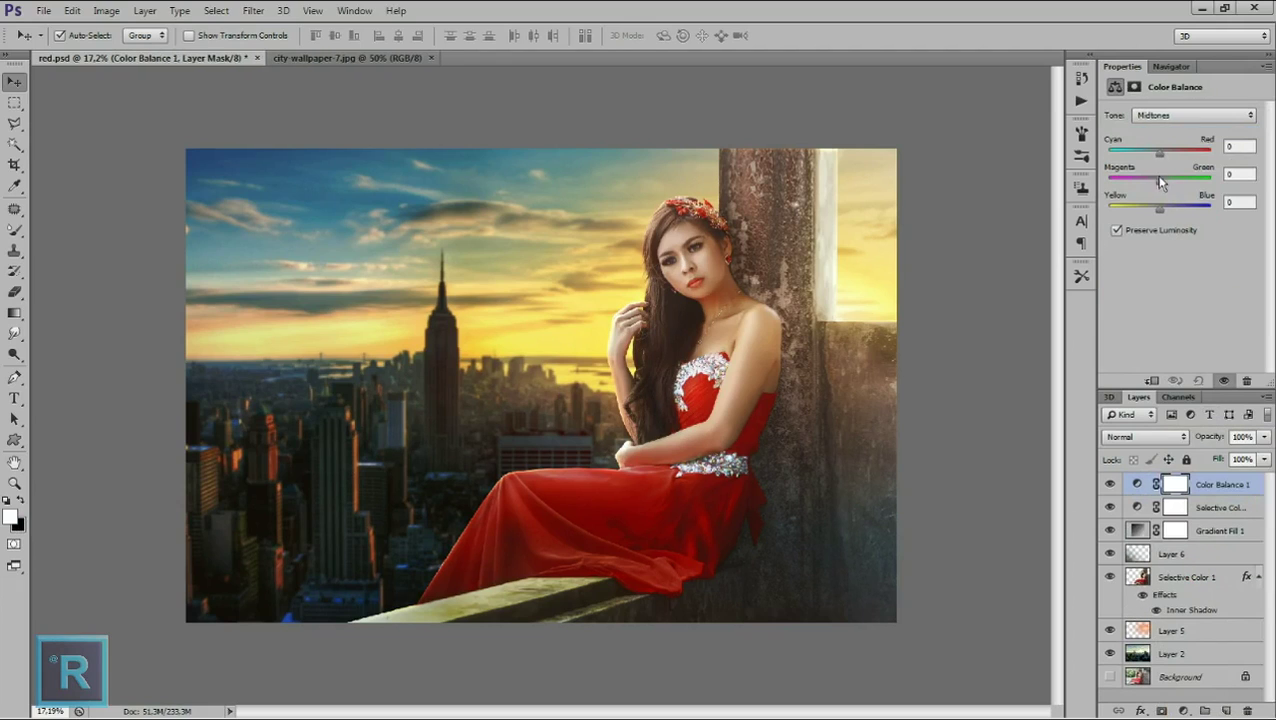
pyautogui.moveTo(1157, 153); pyautogui.dragTo(1152, 155)
pyautogui.moveTo(1158, 181); pyautogui.dragTo(1155, 213)
pyautogui.click(1110, 484)
pyautogui.click(1109, 485)
pyautogui.click(1109, 485)
pyautogui.click(1110, 485)
pyautogui.scroll(1, 1018, 408)
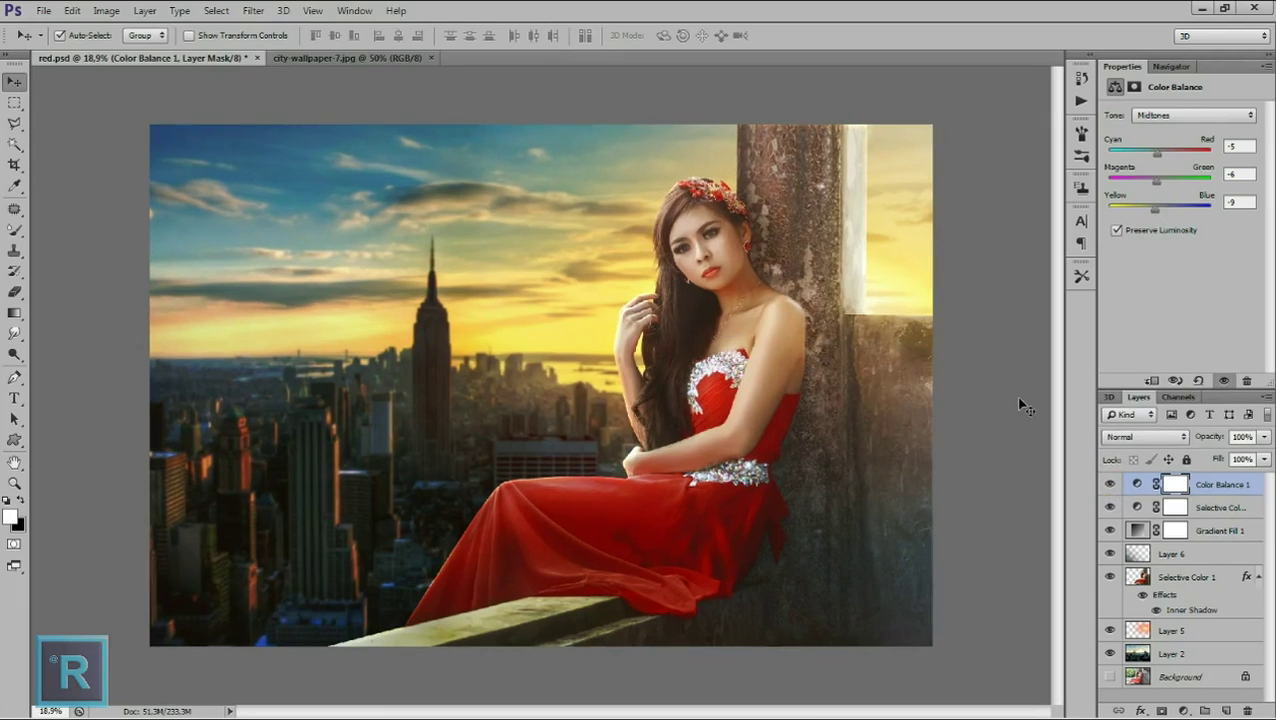
pyautogui.click(1184, 709)
# Add a Levels layer and drag the Output Levels black slider to 8.
pyautogui.click(1131, 489)
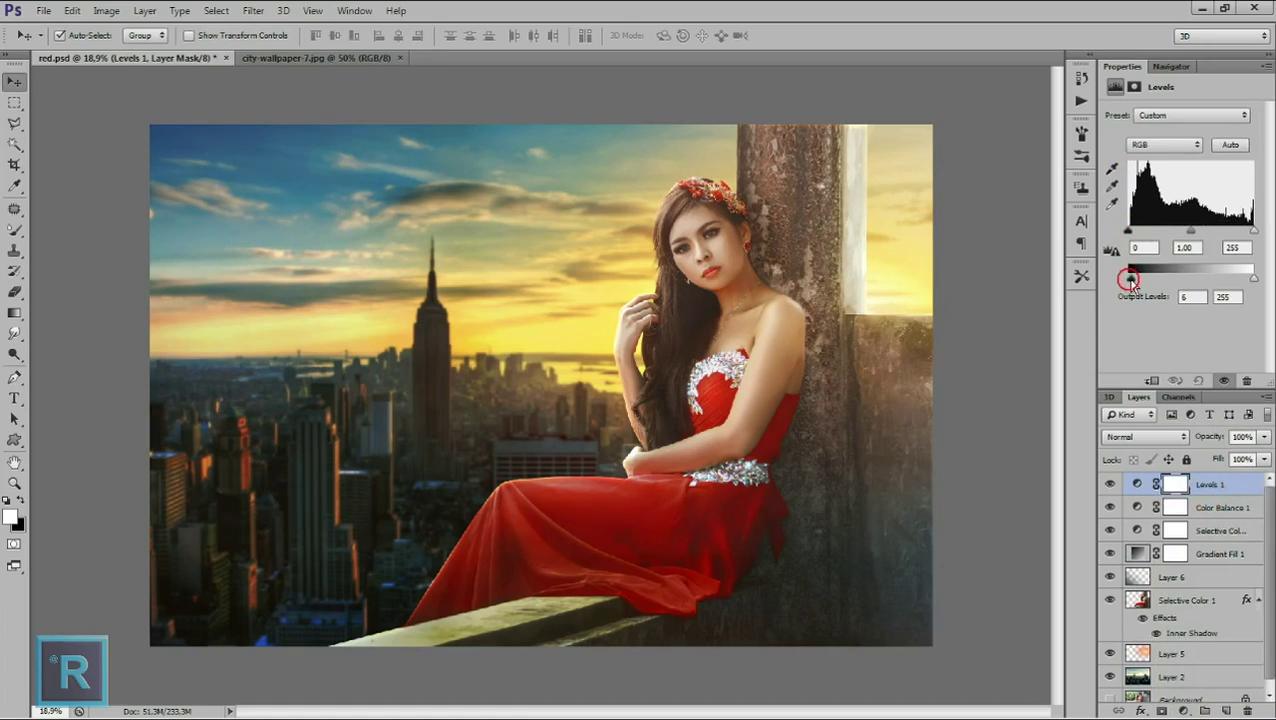
pyautogui.moveTo(1131, 280); pyautogui.dragTo(1136, 285)
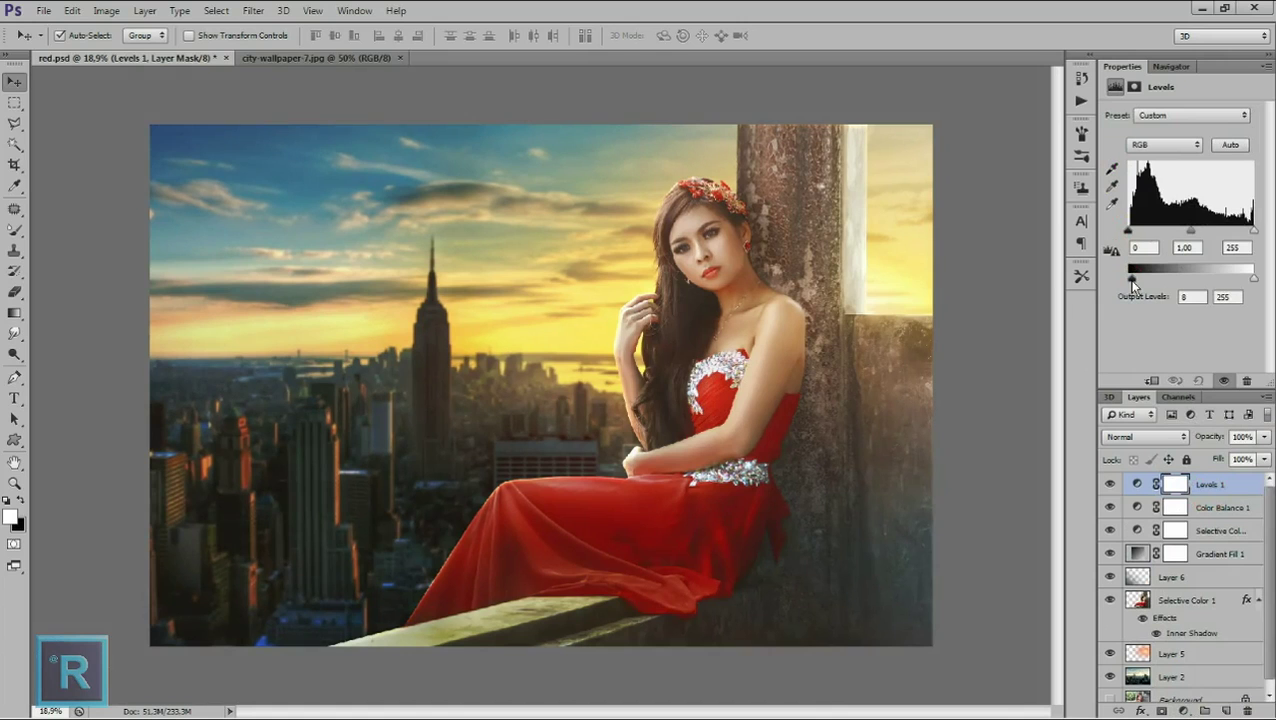